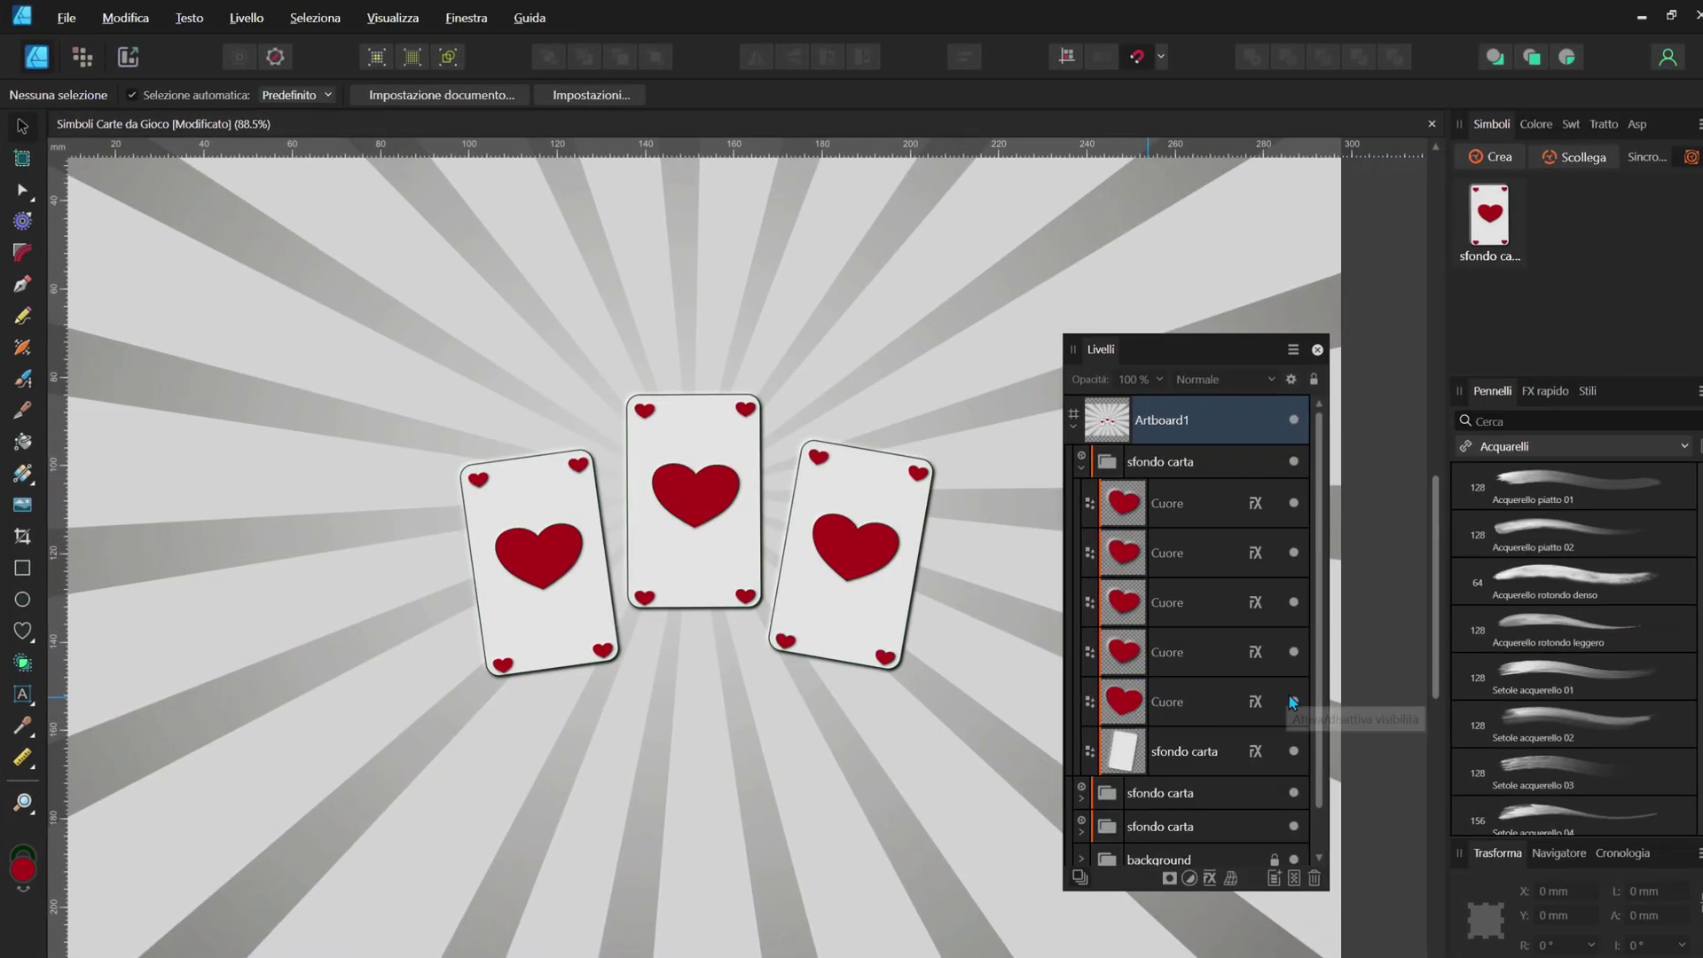
- Move a Cuore heart layer up and shrink the front card's club to about half size
left_click_drag(1145, 702, 1138, 454)
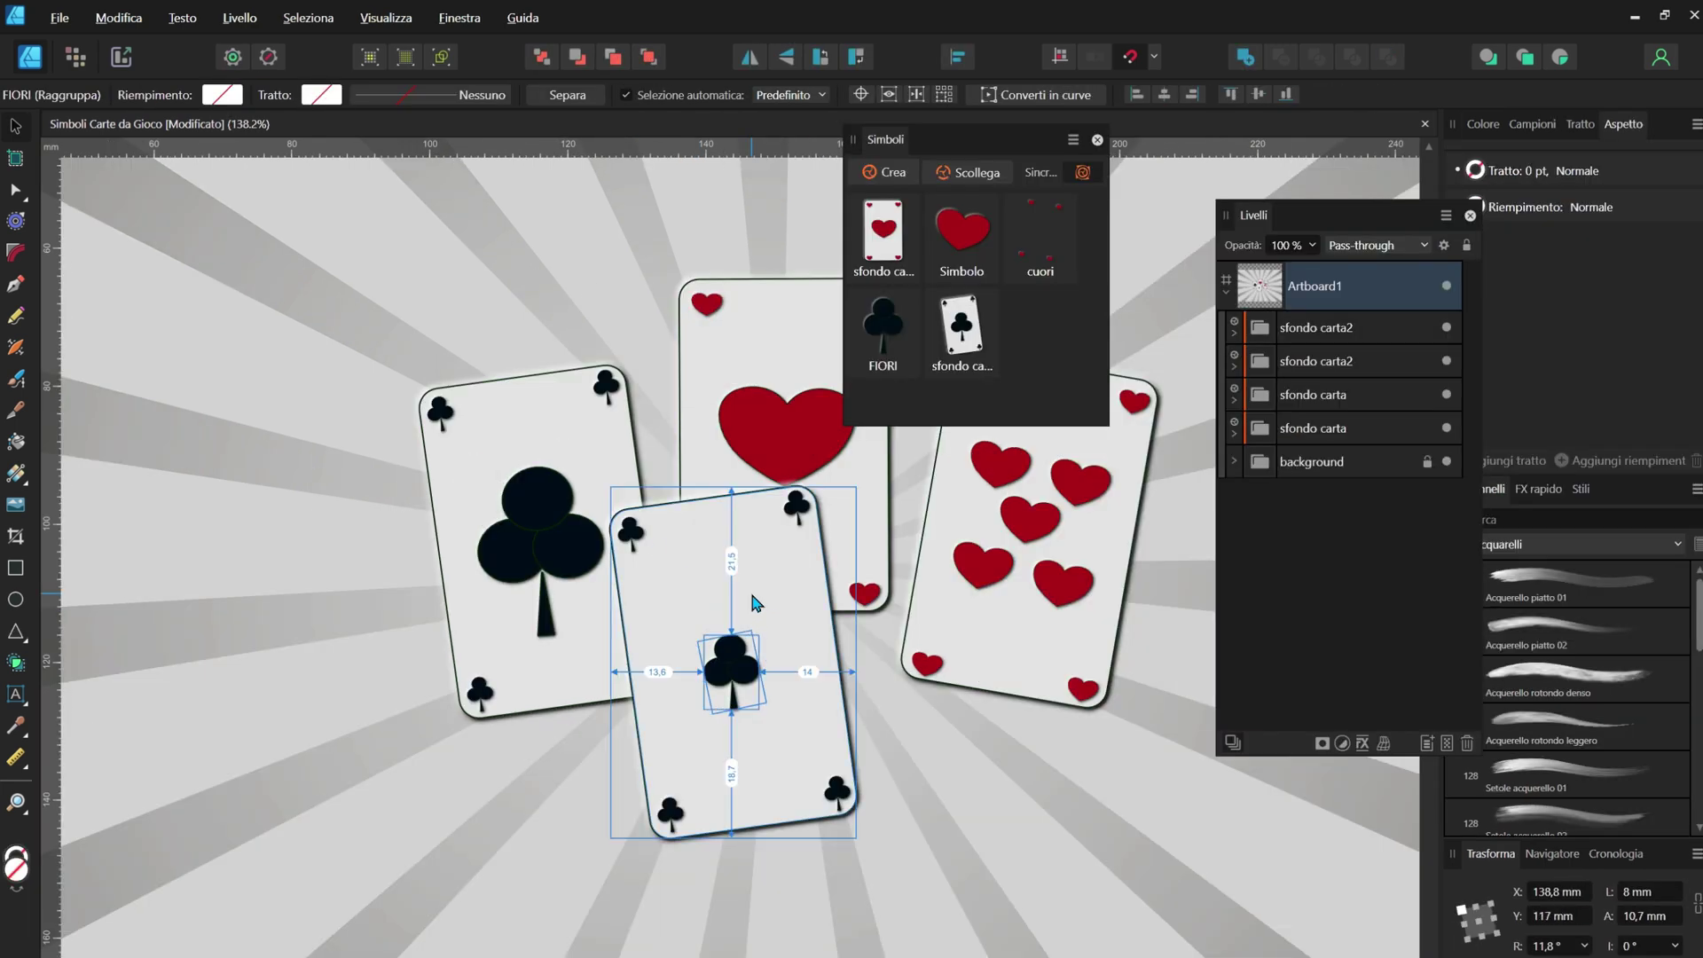
mouse_move(809, 741)
left_mouse_down()
mouse_move(742, 682)
mouse_move(783, 632)
mouse_move(745, 709)
left_mouse_up()
scroll(786, 764, "up", 3)
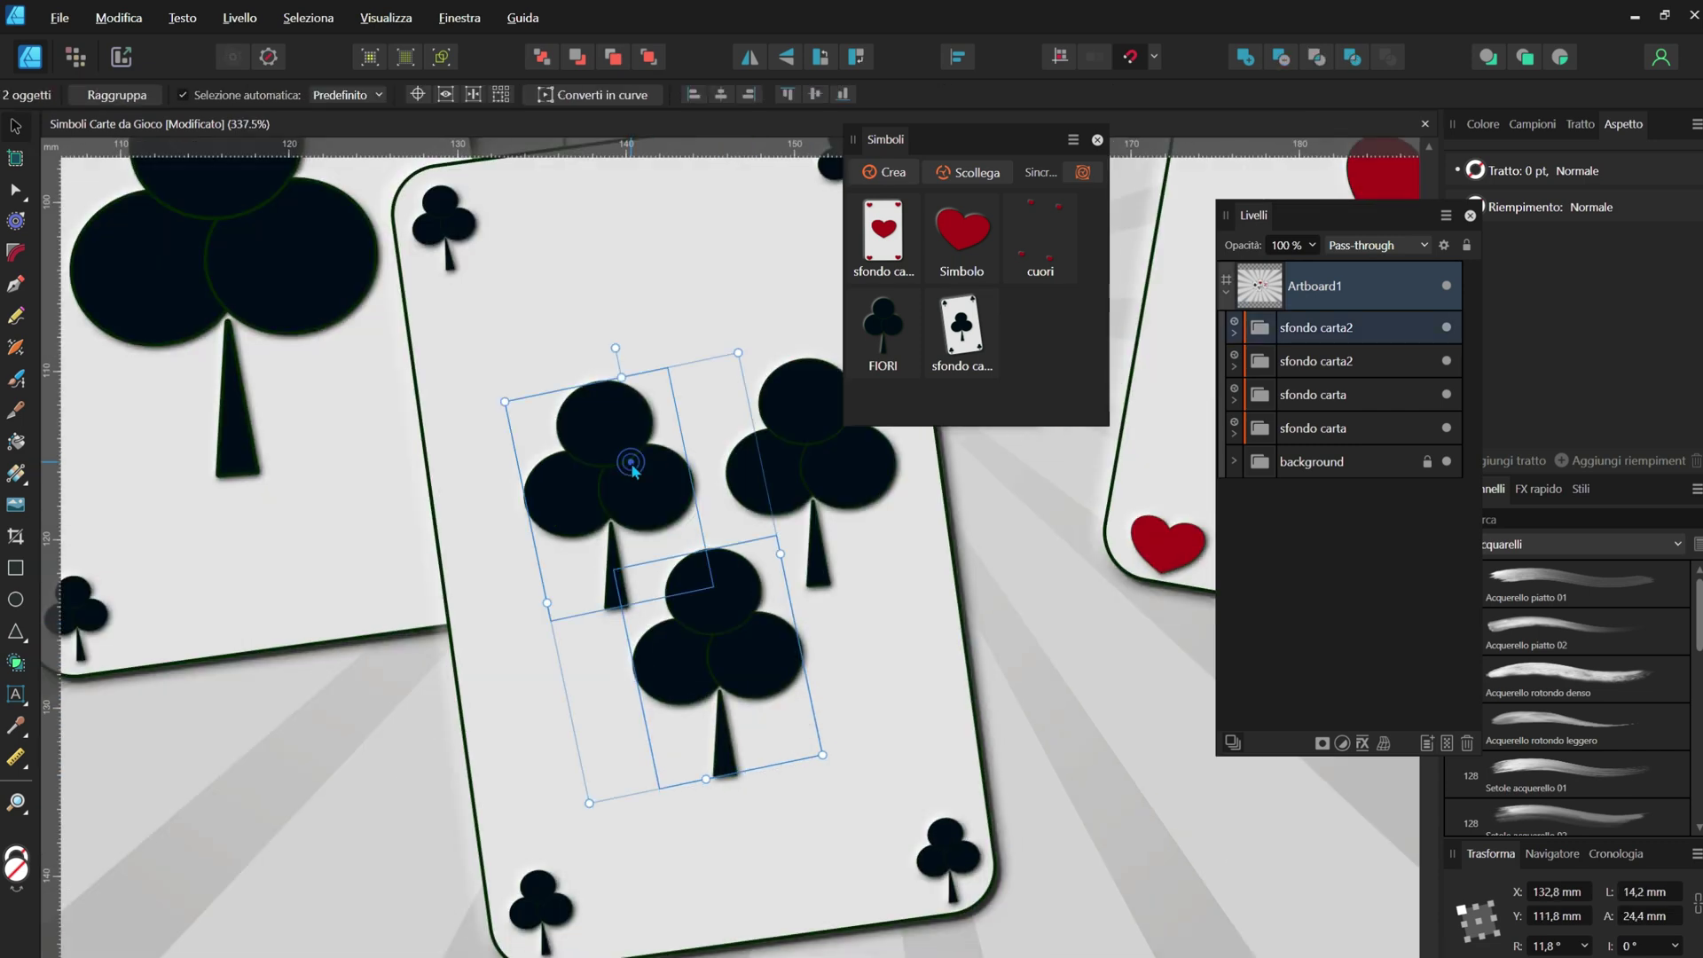
scroll(850, 708, "down", 3)
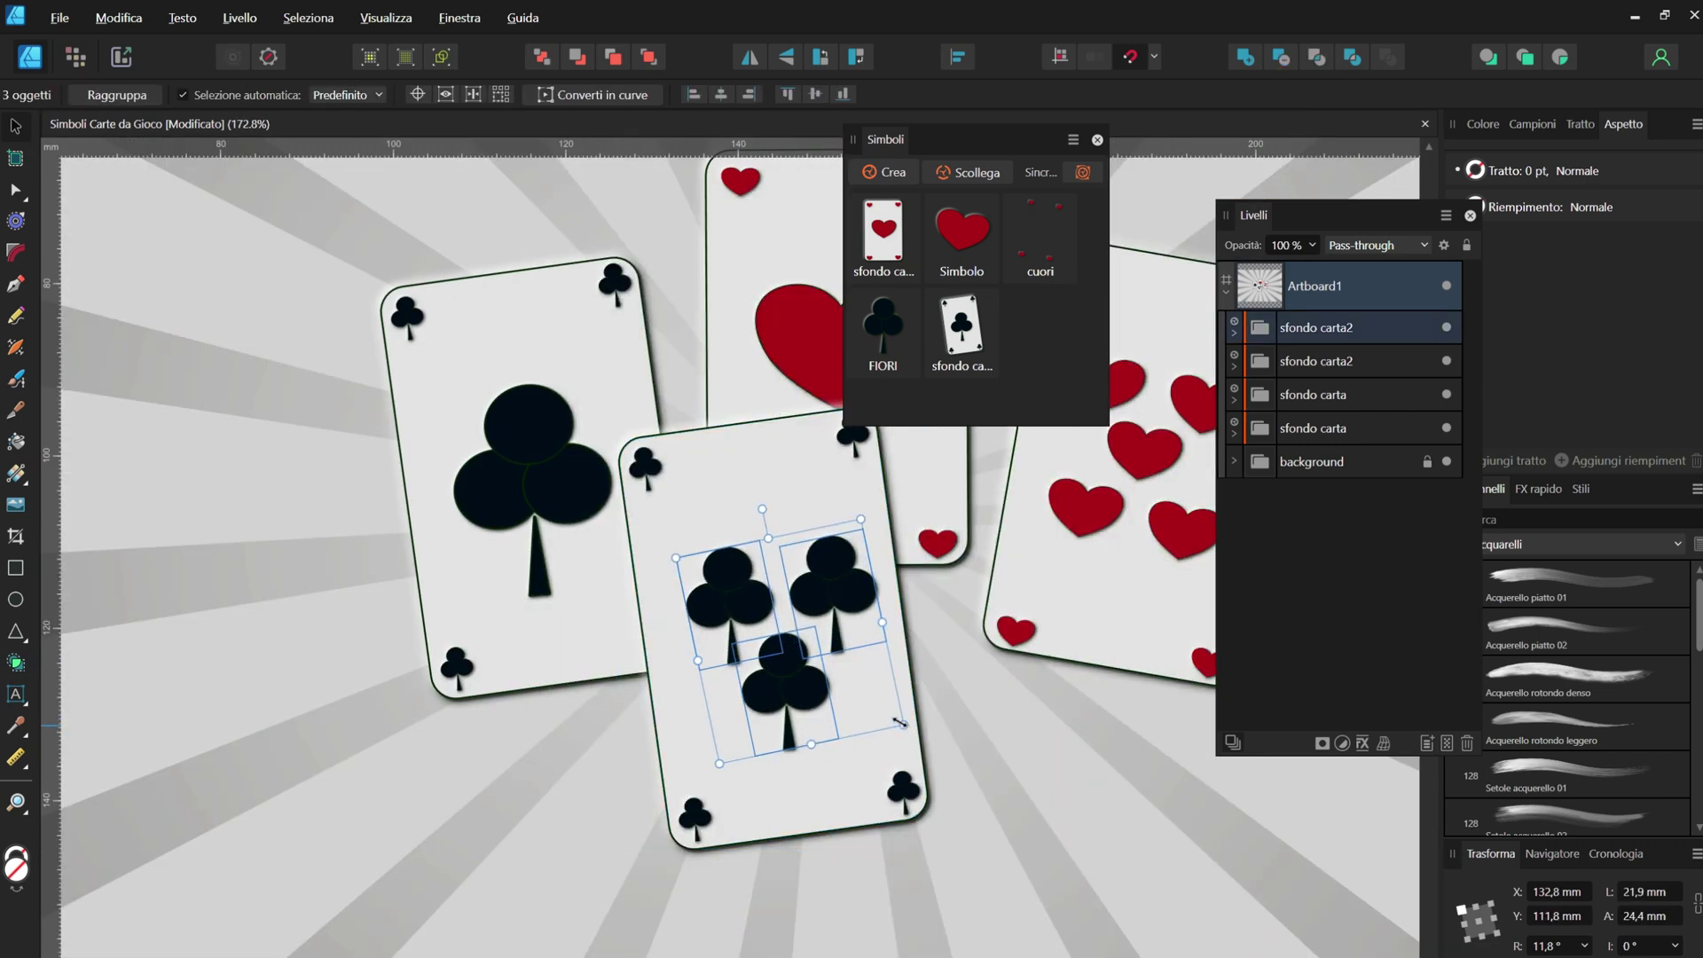
- Shrink the three clubs slightly, shift them up and left on the card, and deselect
left_click_drag(897, 731, 880, 724)
scroll(792, 694, "down", 1)
left_click_drag(559, 660, 548, 619)
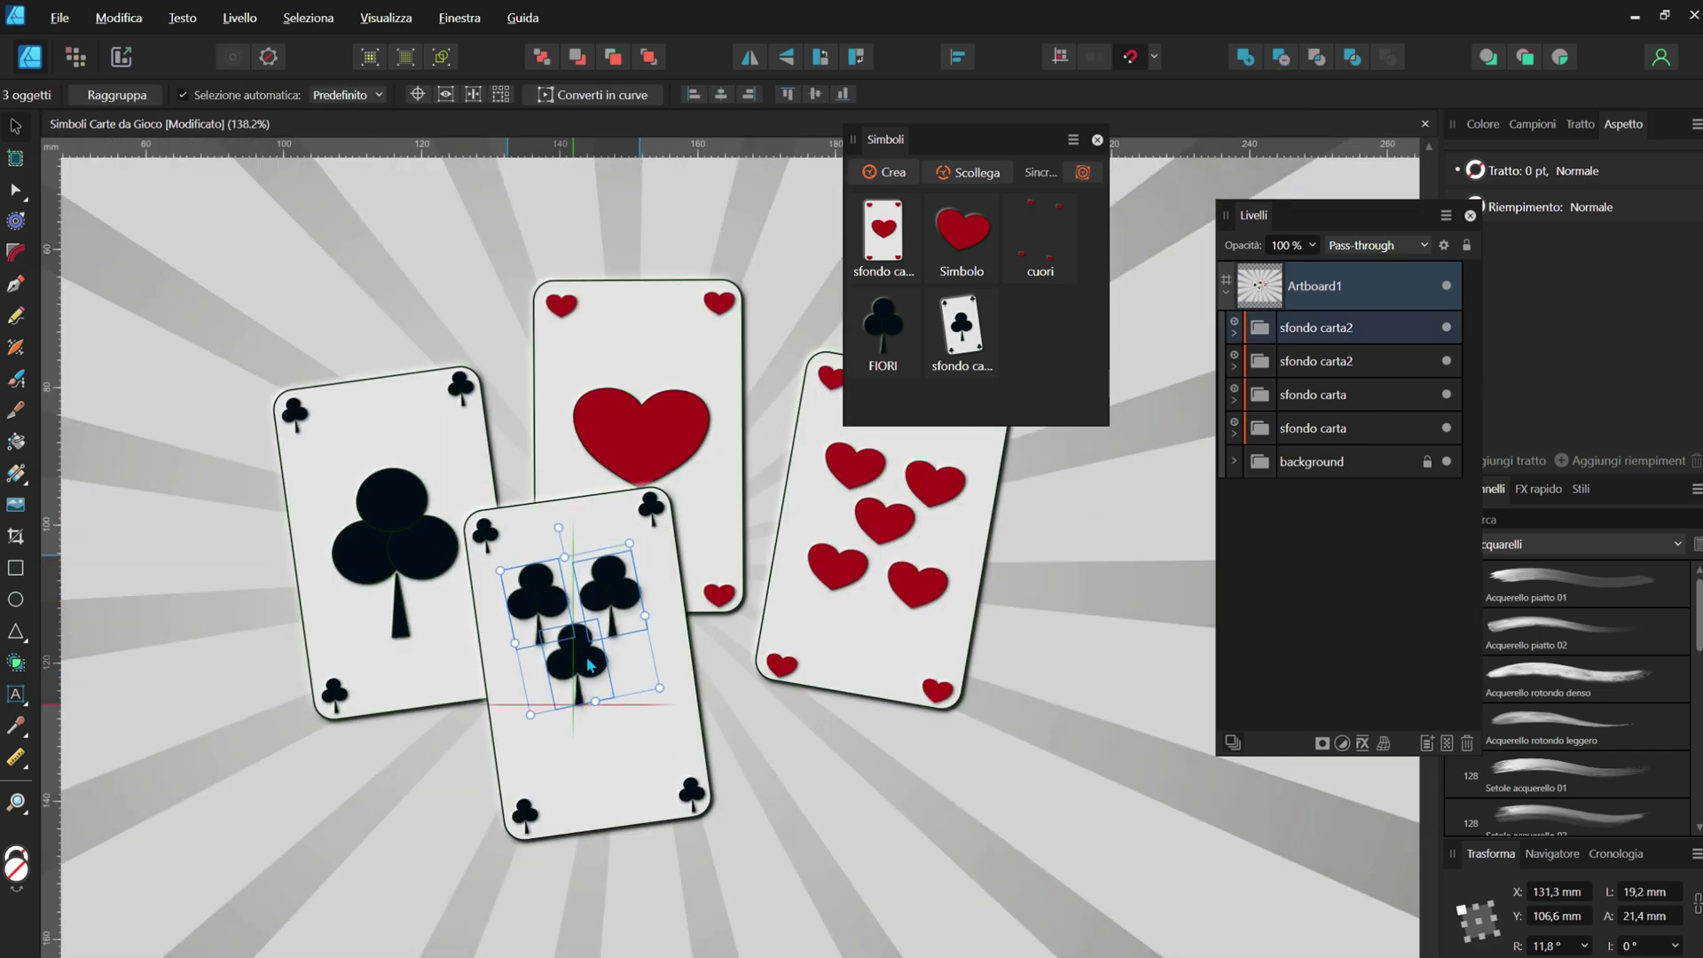
scroll(716, 724, "up", 2)
key("ctrl+d")
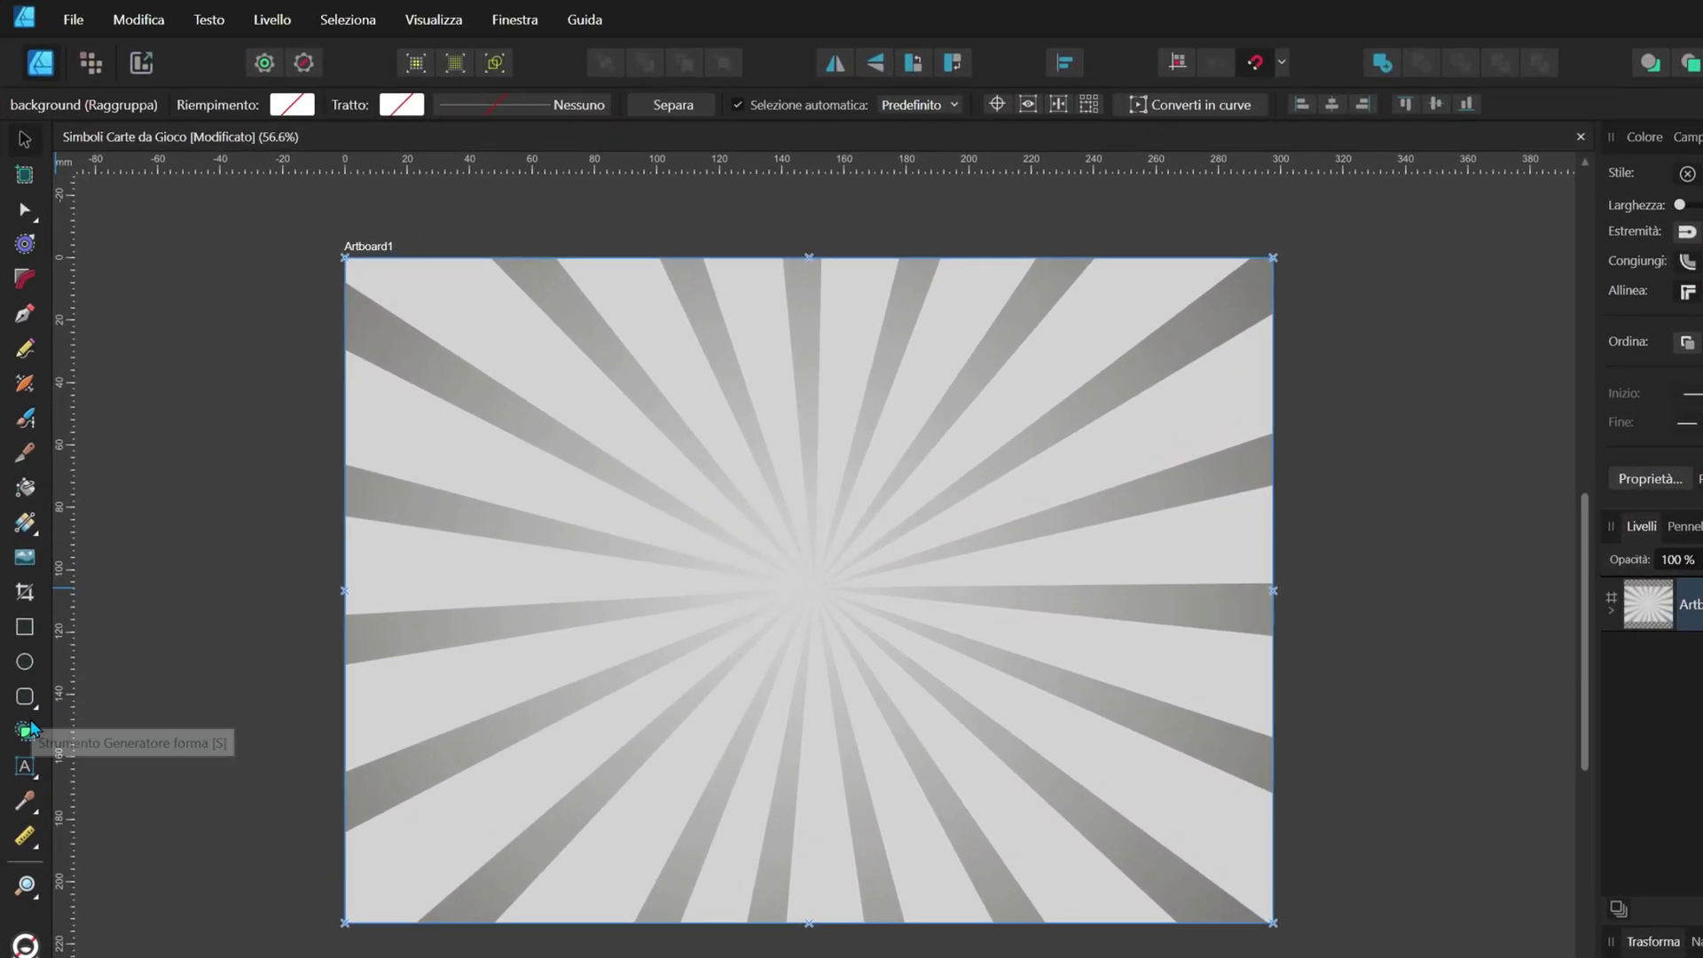
- Draw a 30 × 48 mm rounded rectangle card shape at the artboard centre
left_click(27, 699)
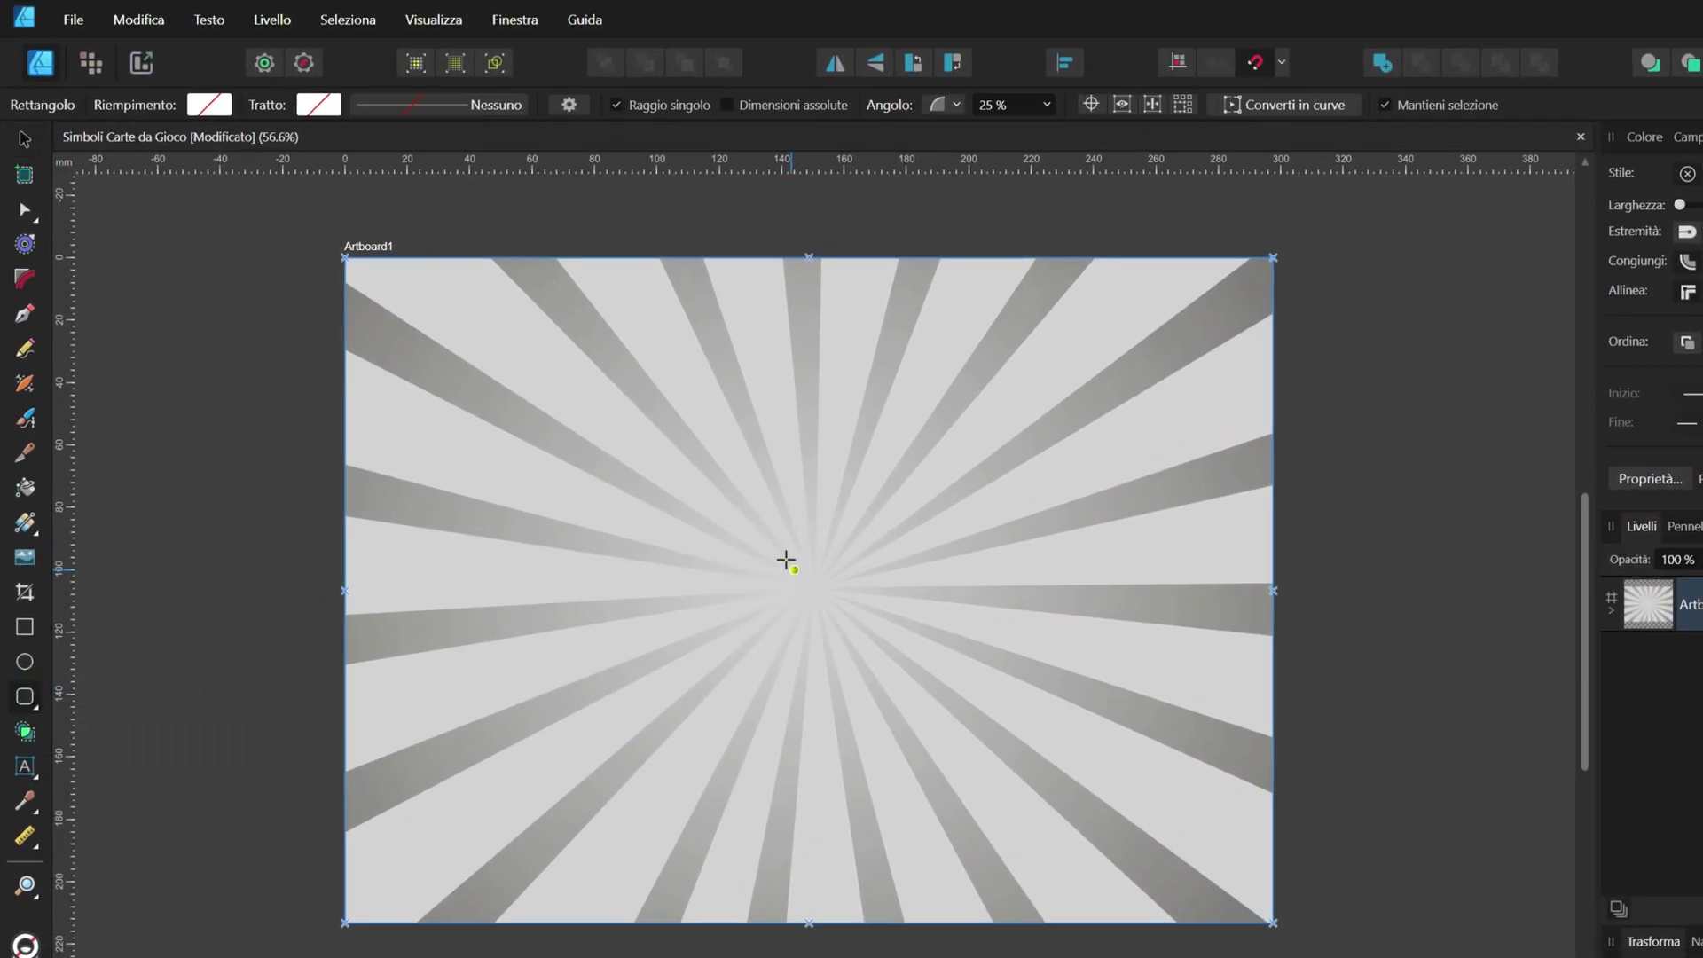
left_click_drag(768, 517, 857, 647)
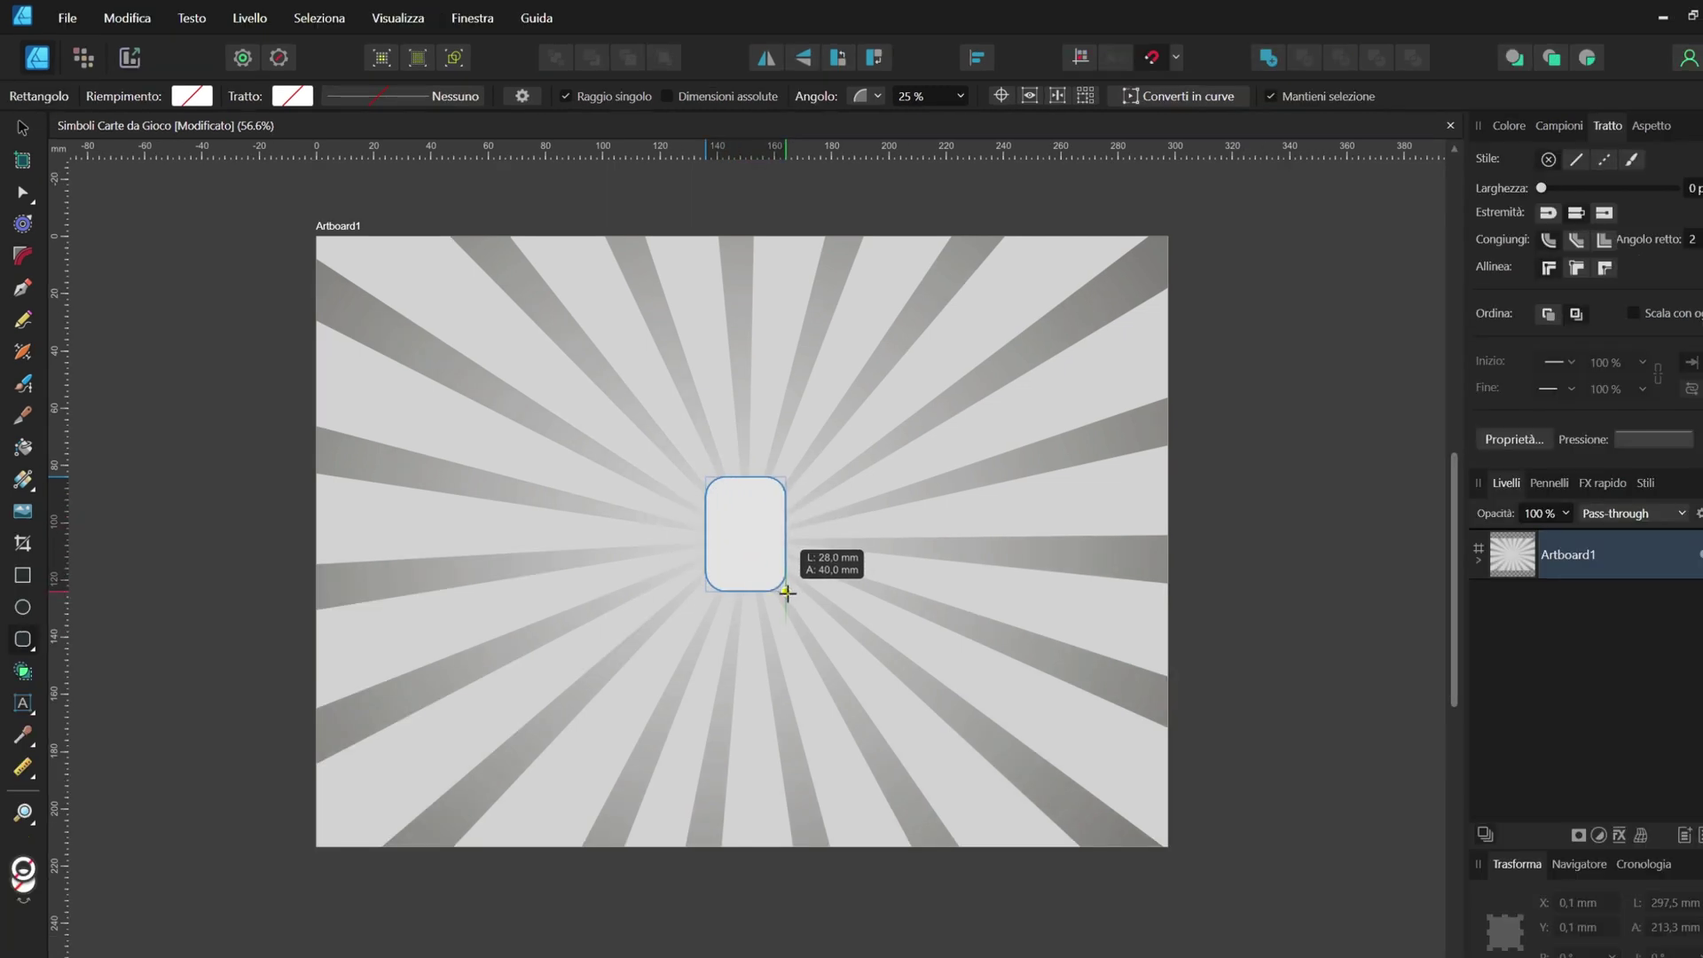
left_click_drag(785, 593, 791, 614)
- Give the card a 1.2 pt outline drawn behind its fill
scroll(848, 439, "up", 3)
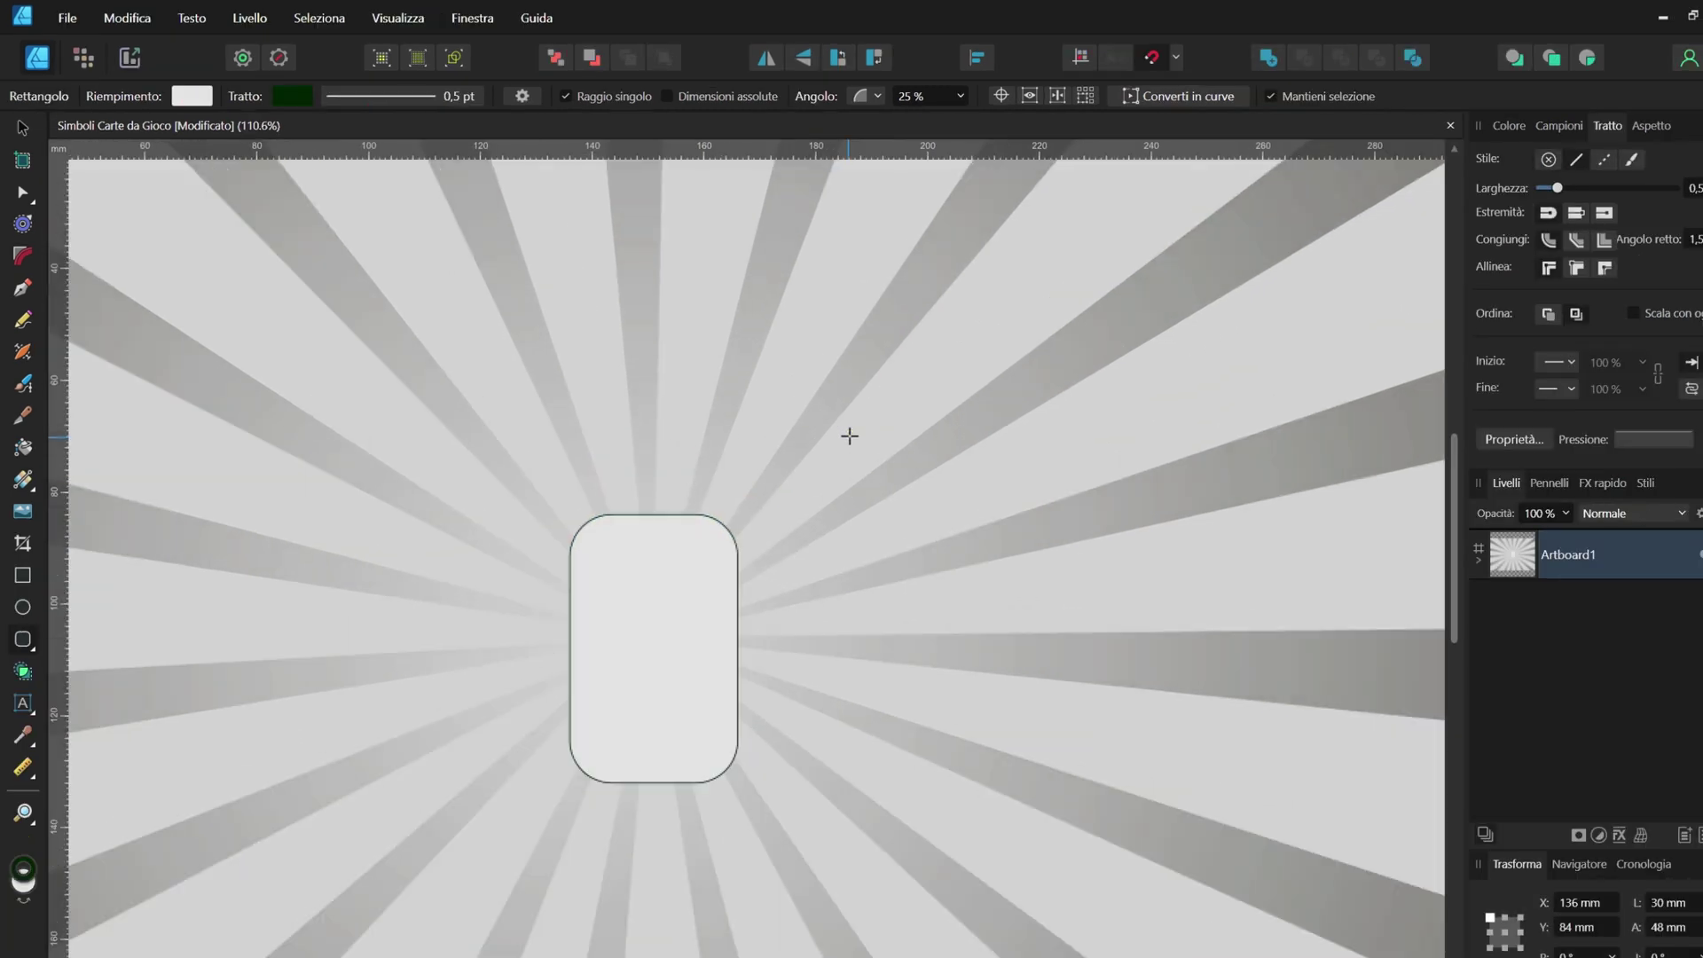
left_click_drag(1556, 188, 1563, 188)
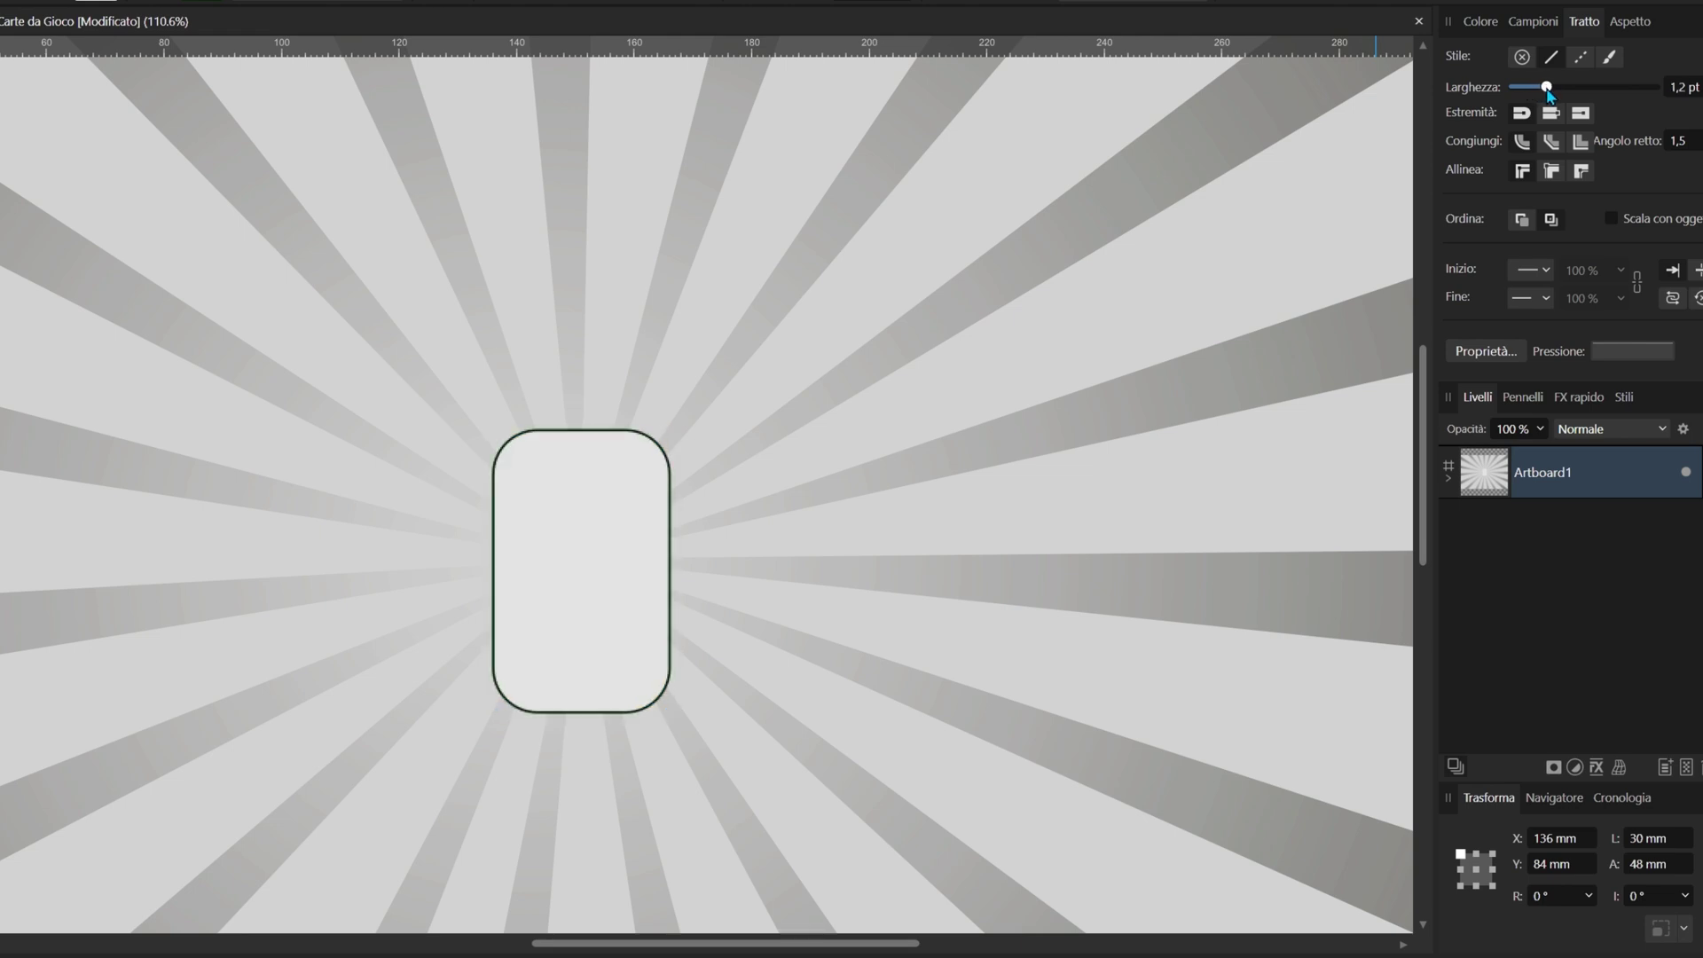
left_click_drag(1539, 93, 1548, 93)
left_click(1523, 224)
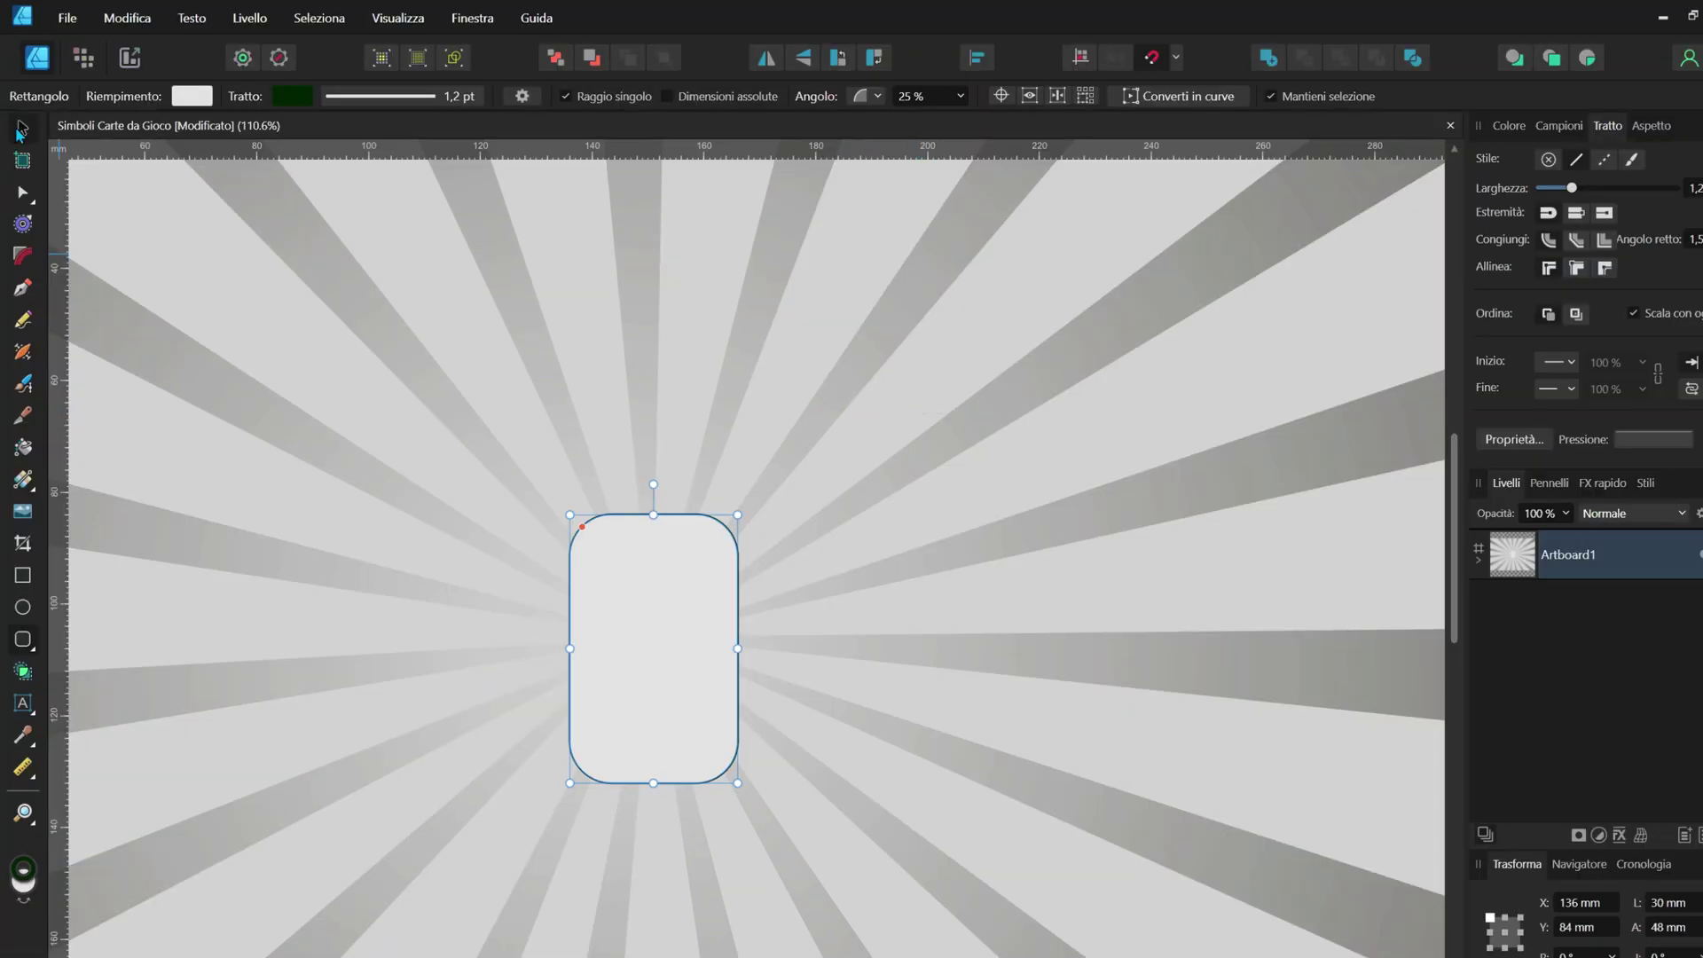
- Rename the card shape's layer inside Artboard1 to 'sfondo carta'
left_click(22, 127)
scroll(745, 567, "down", 2)
scroll(710, 631, "up", 2)
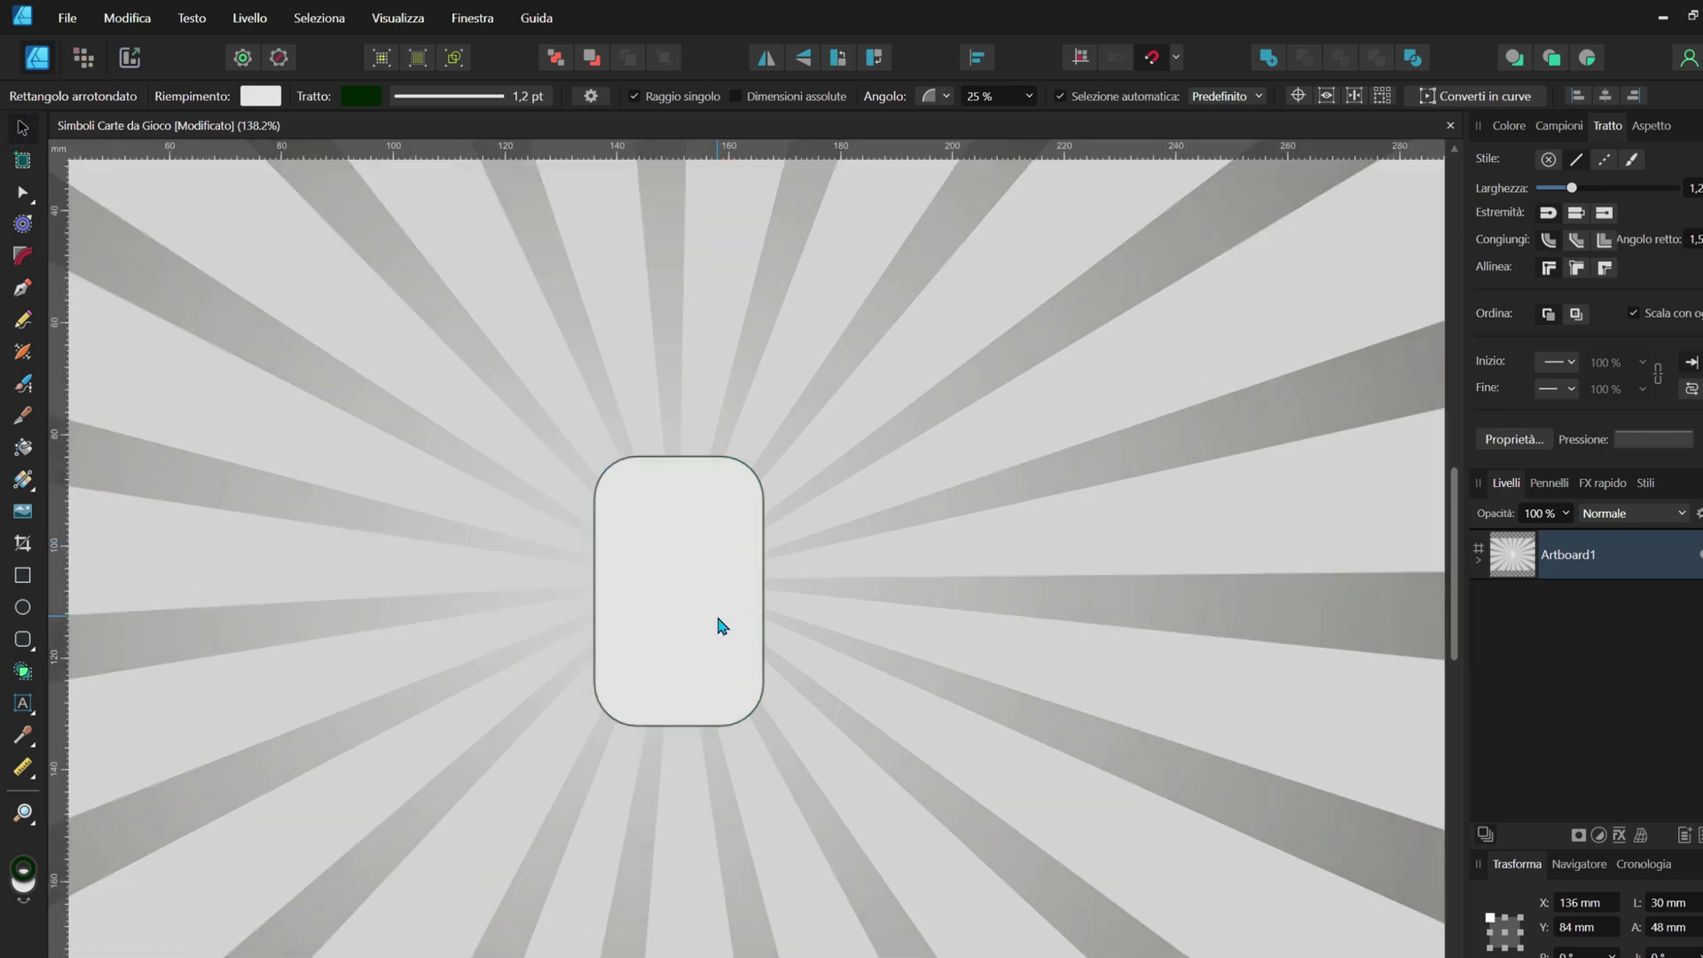
scroll(716, 625, "up", 1)
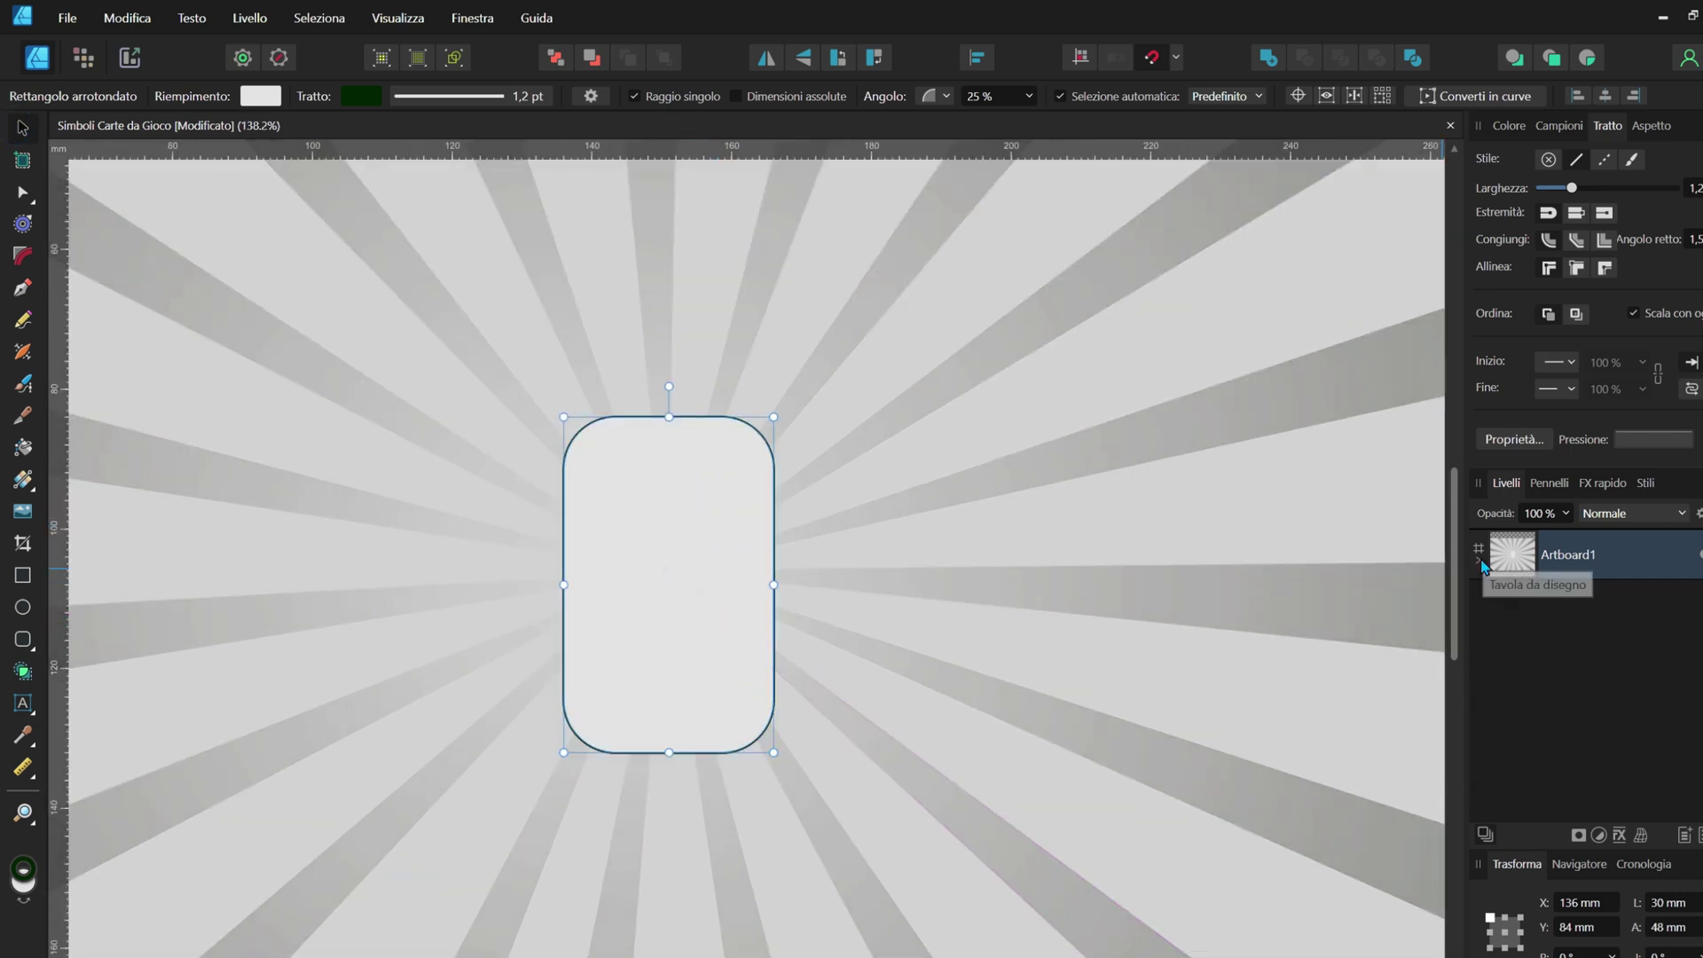
left_click(1478, 560)
double_click(1587, 604)
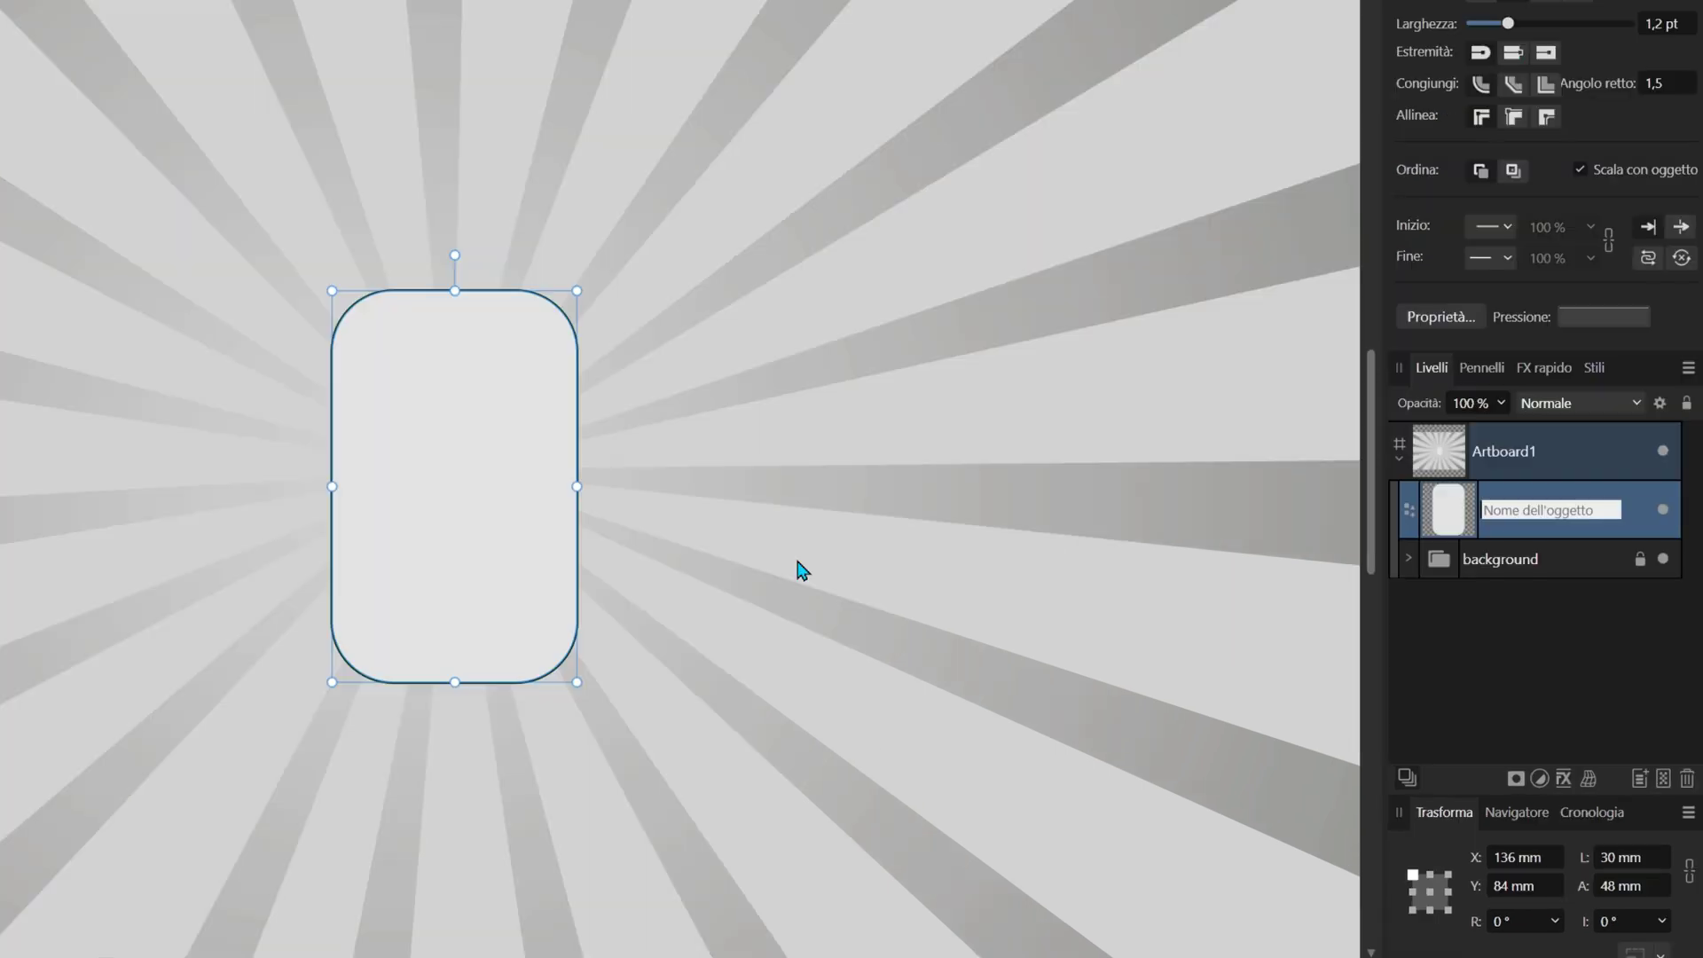
type("sfondo carta")
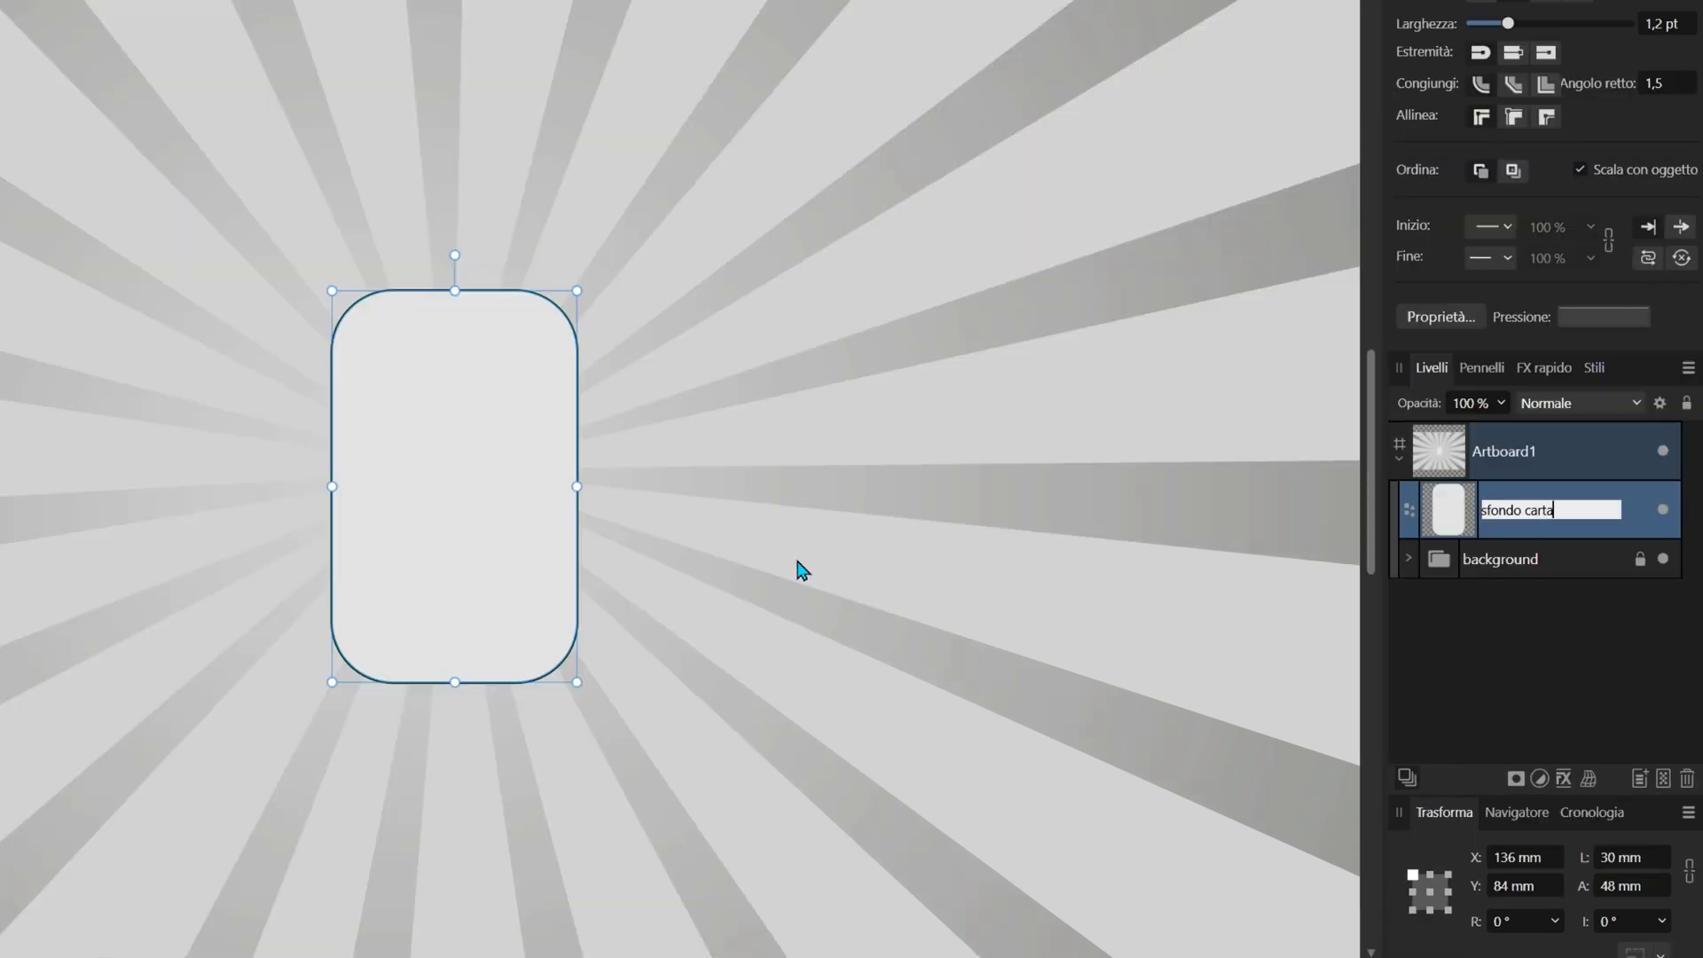
key("Return")
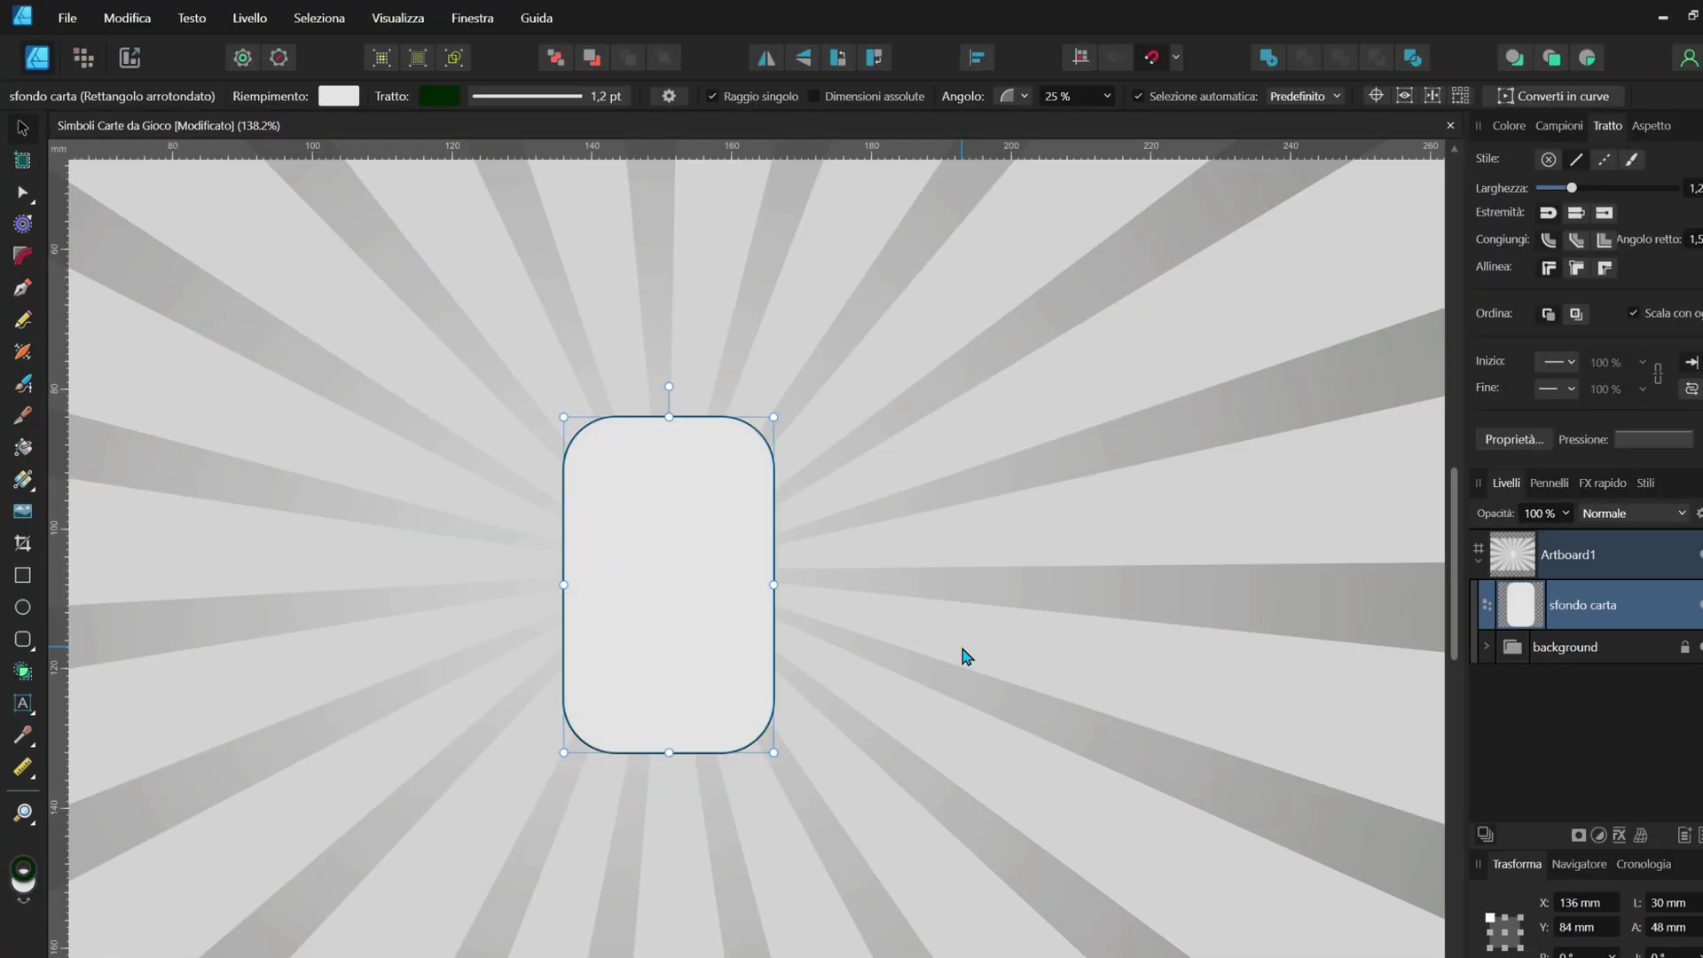
- Show the Symbols panel over the canvas and create a symbol from the sfondo carta card
left_click(472, 18)
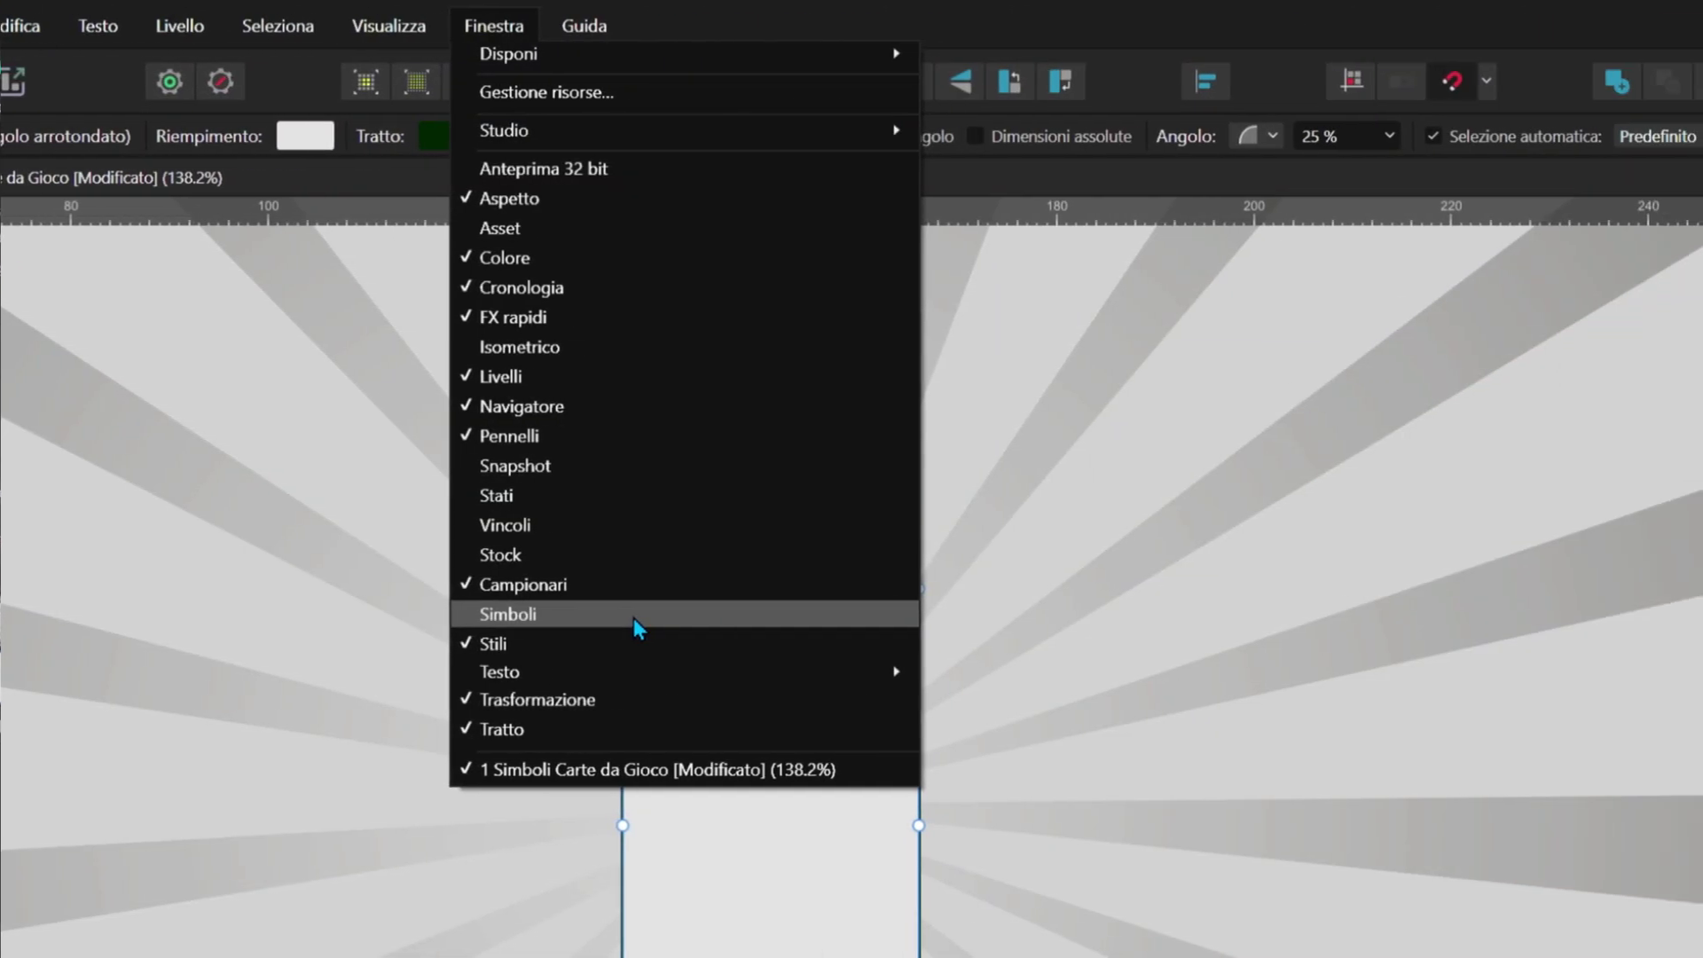
left_click(633, 617)
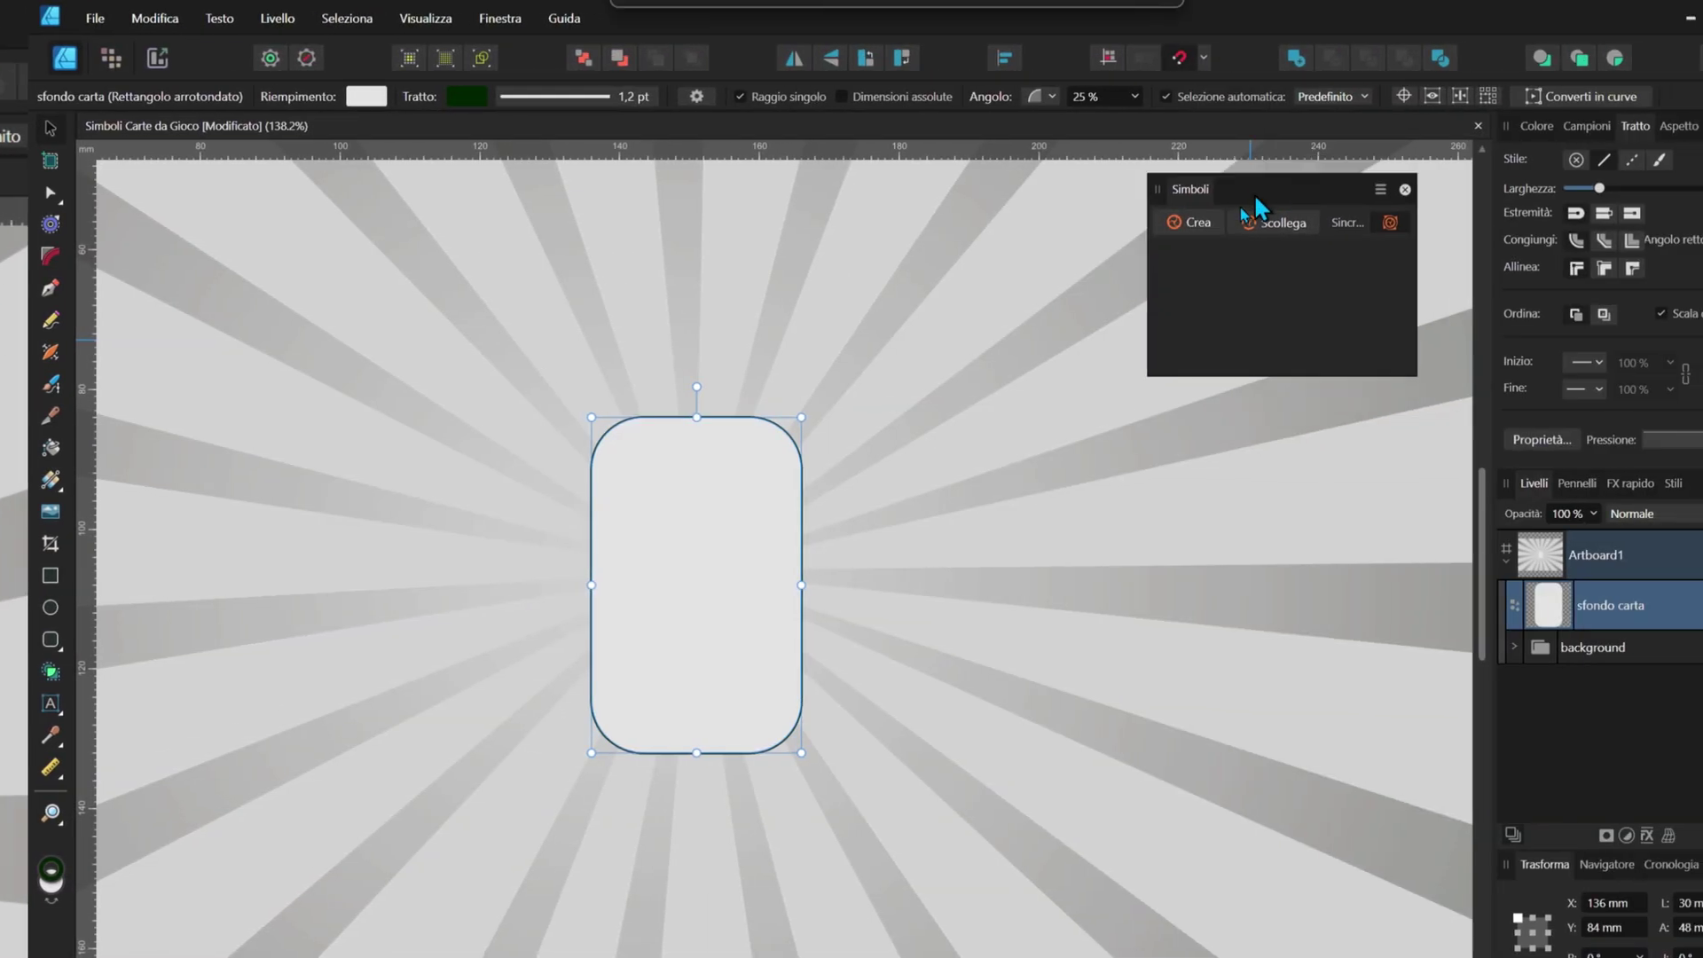
left_click_drag(1254, 197, 1028, 353)
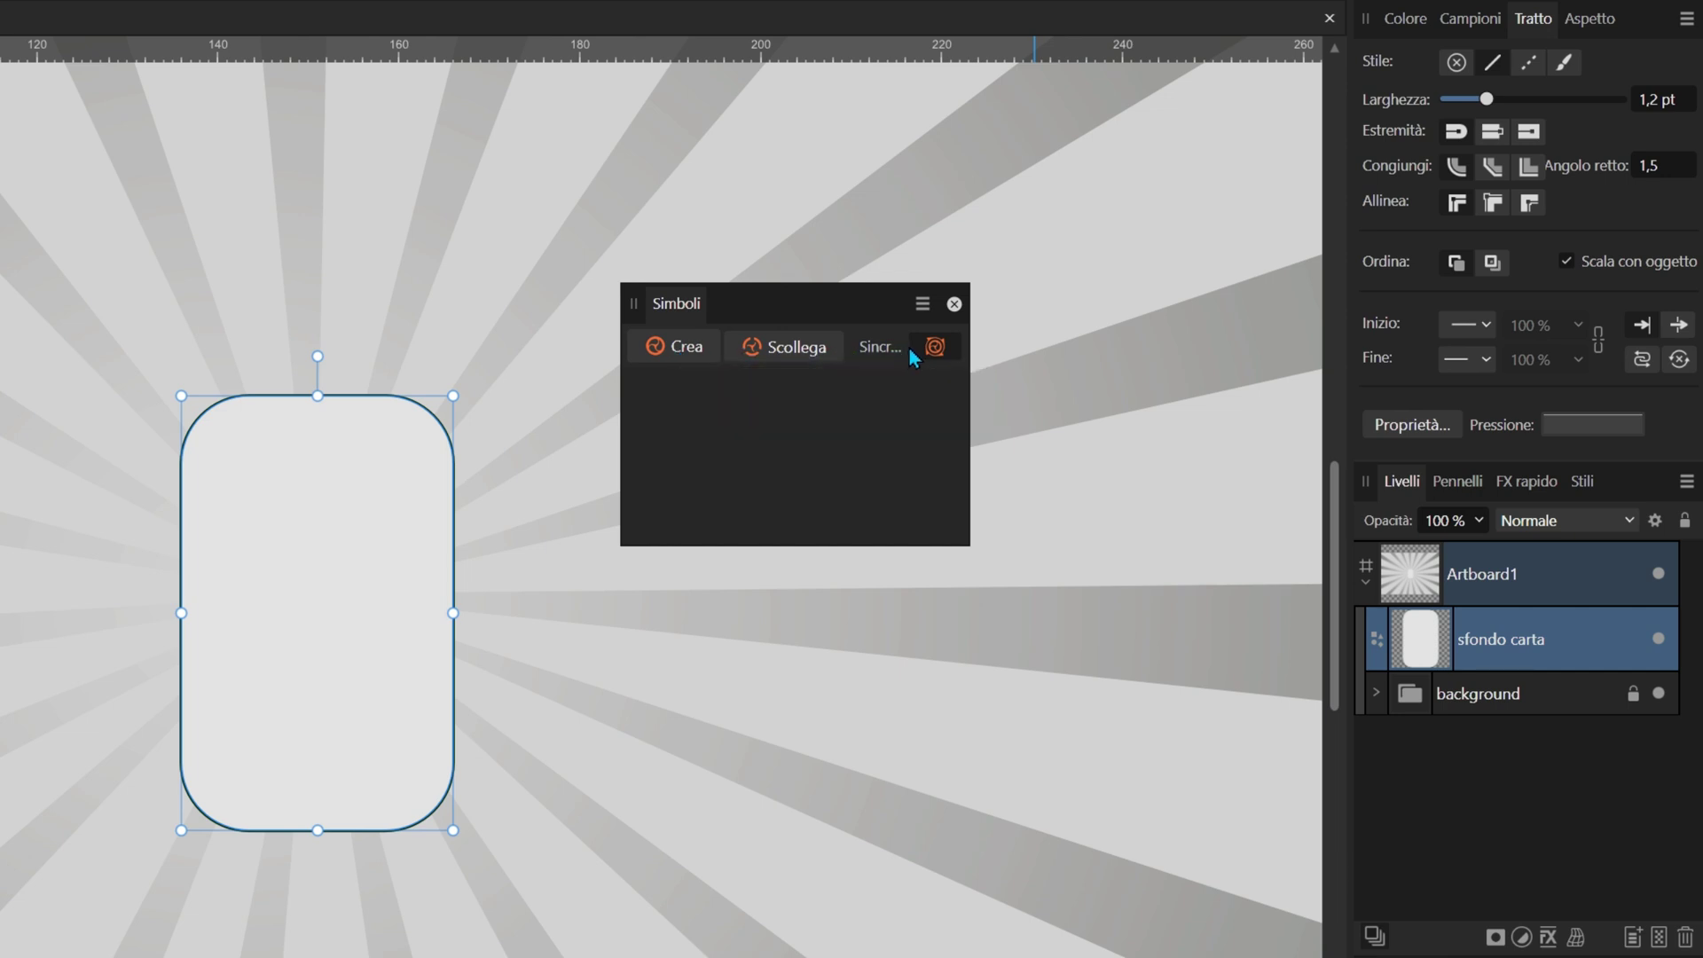
left_click(679, 349)
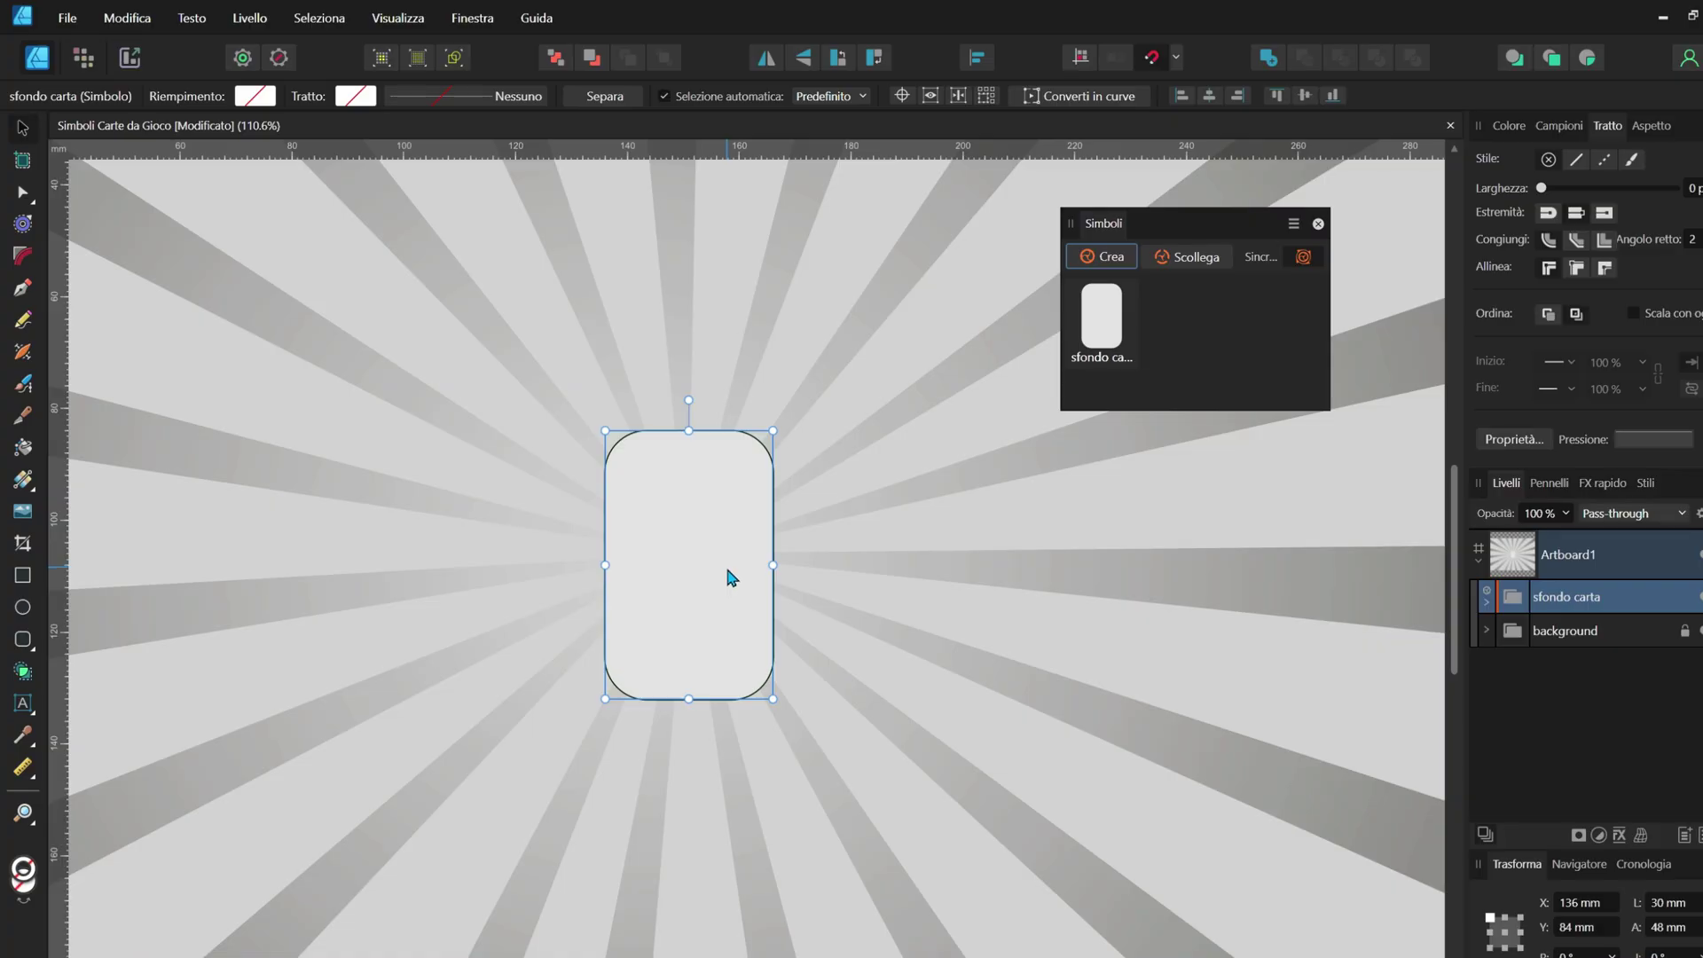
- Place one sfondo carta symbol copy right of the original and Alt-duplicate another to its left, evenly spaced
left_click_drag(1101, 314, 898, 575)
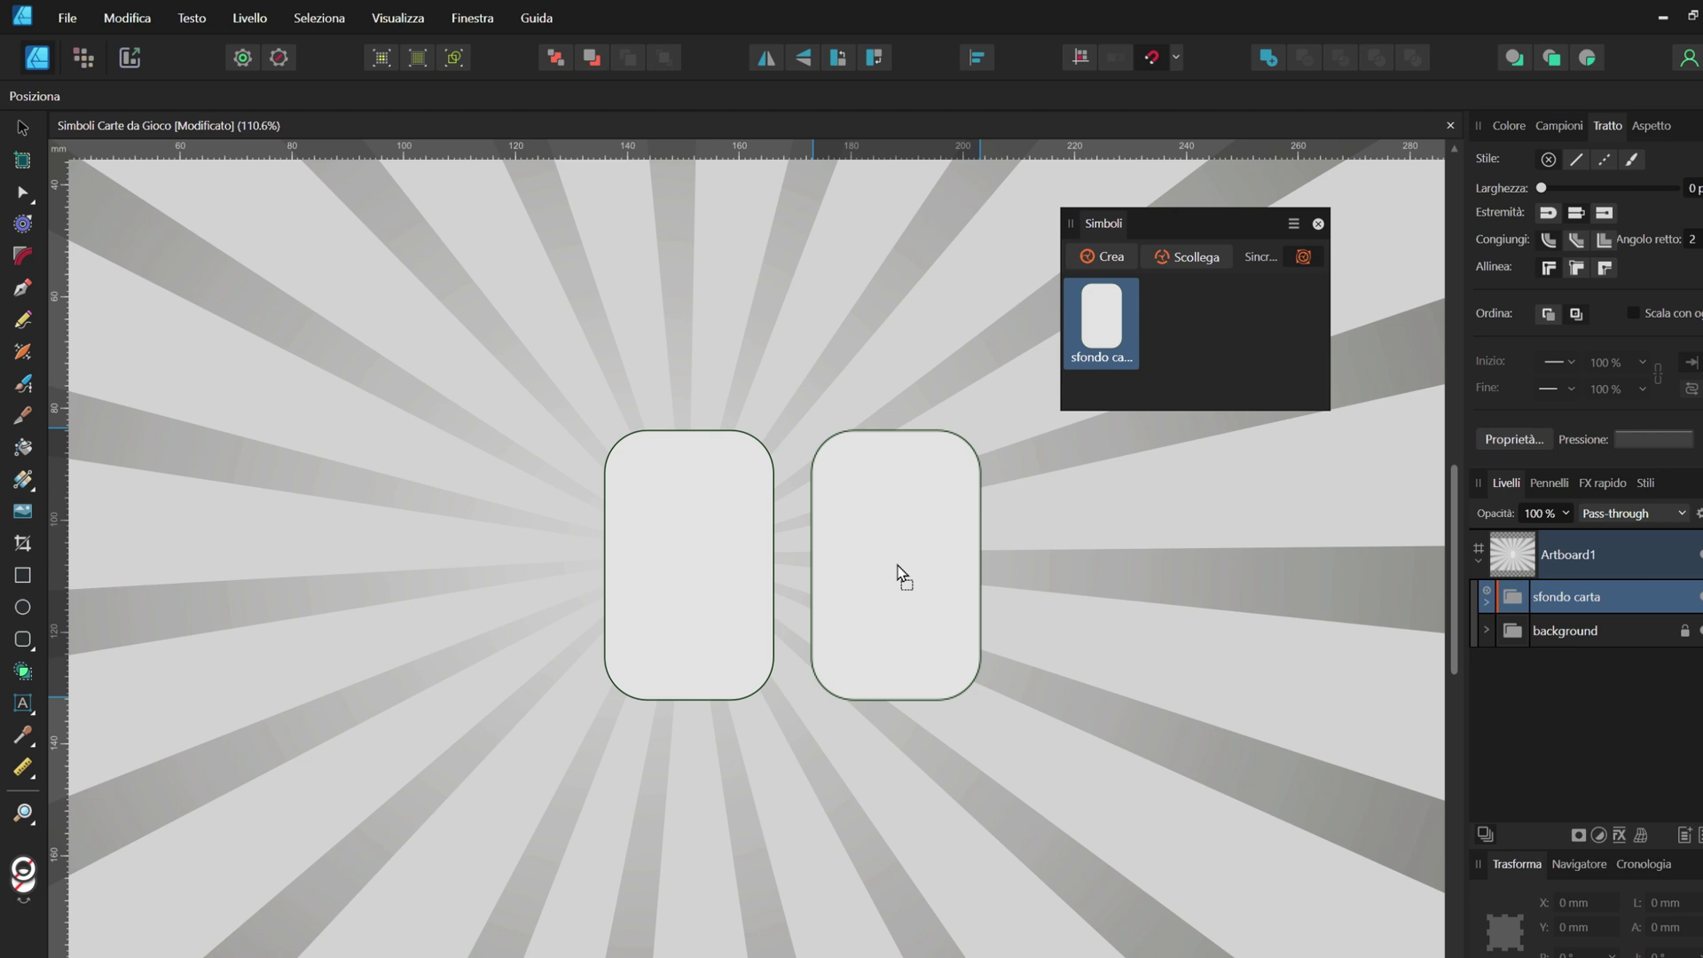
left_click_drag(897, 575, 898, 575)
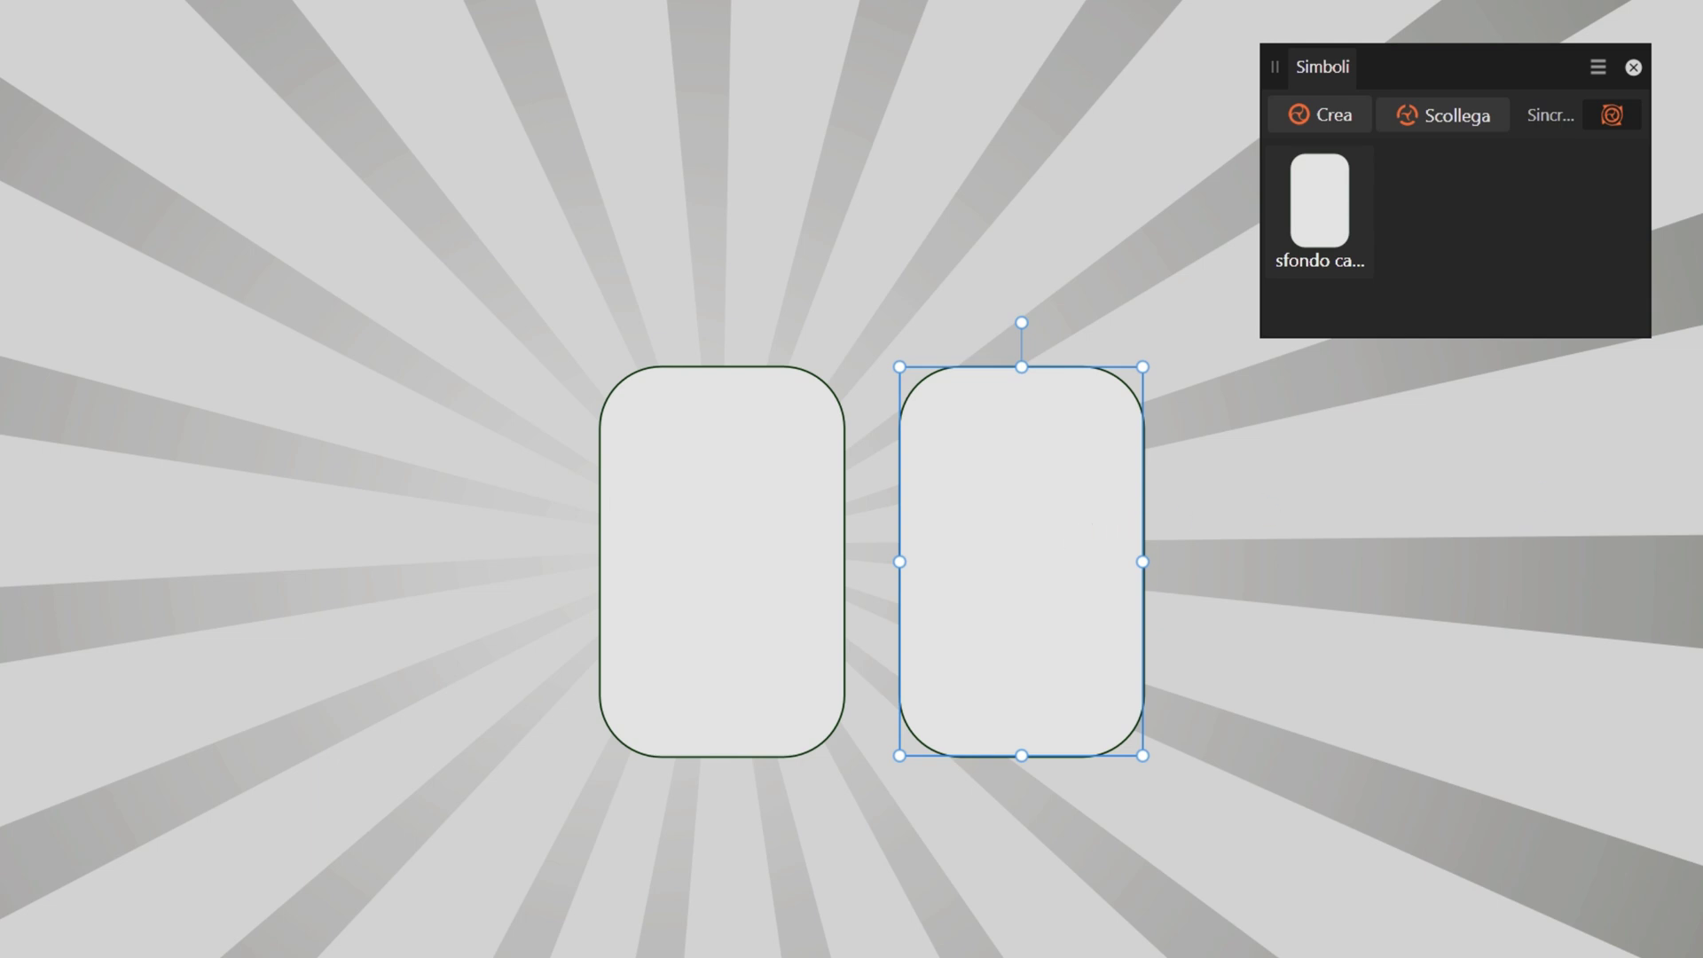
left_click(753, 589)
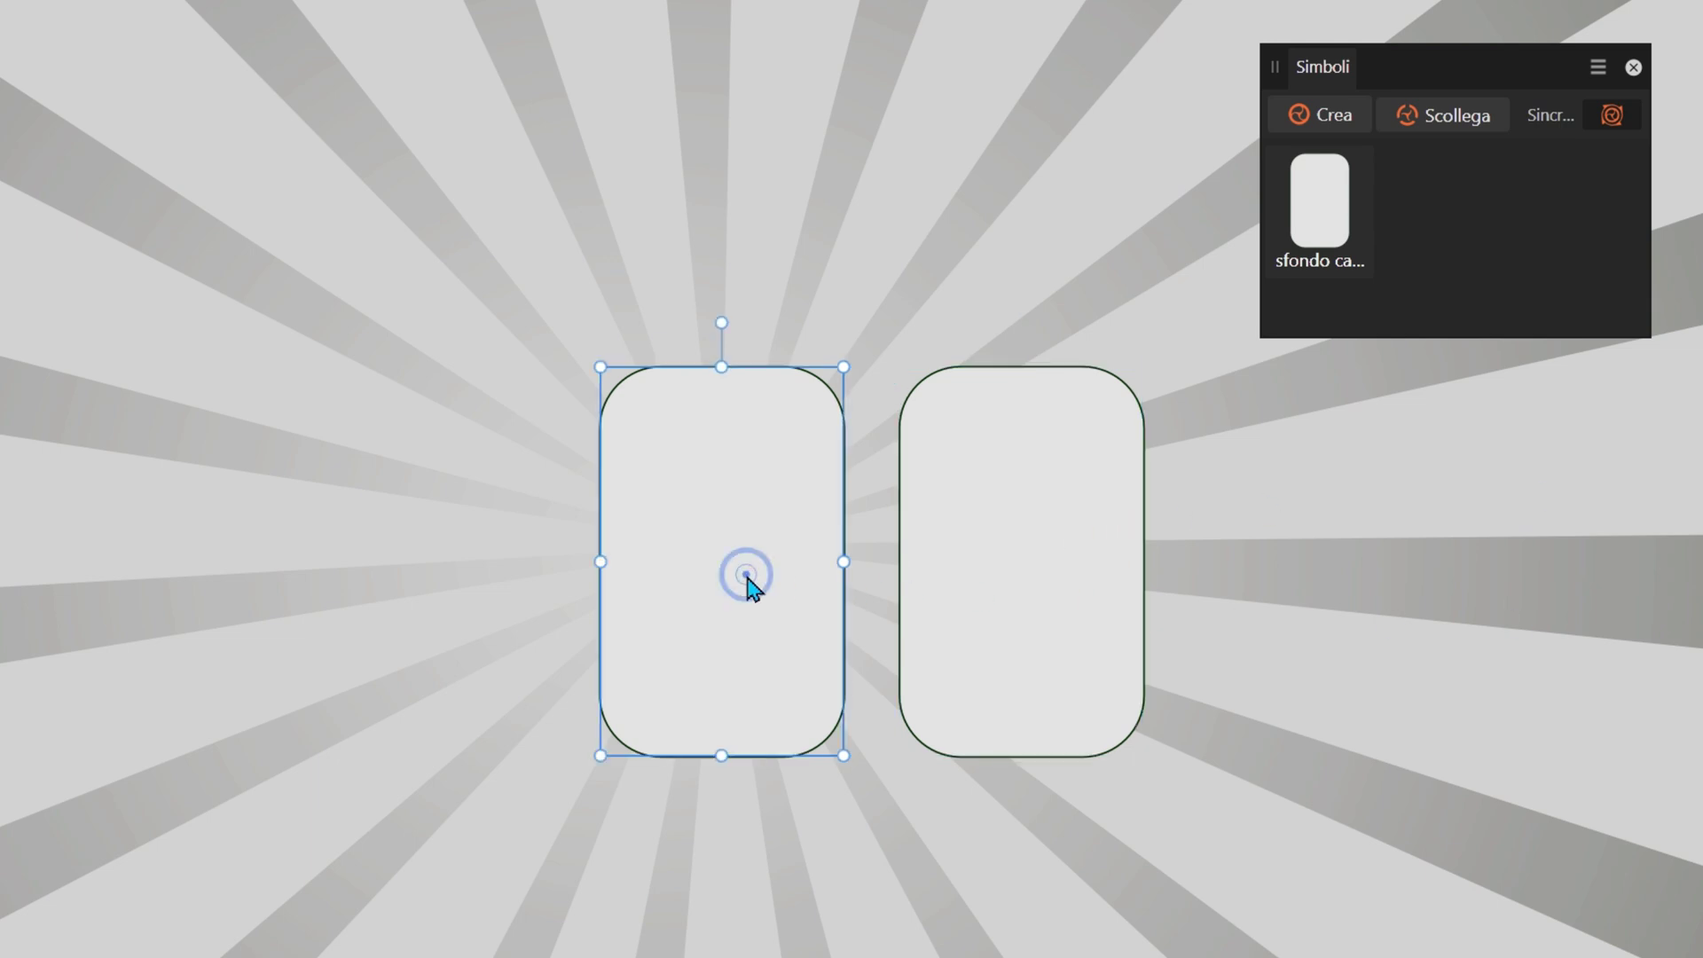
left_click_drag(747, 578, 466, 577)
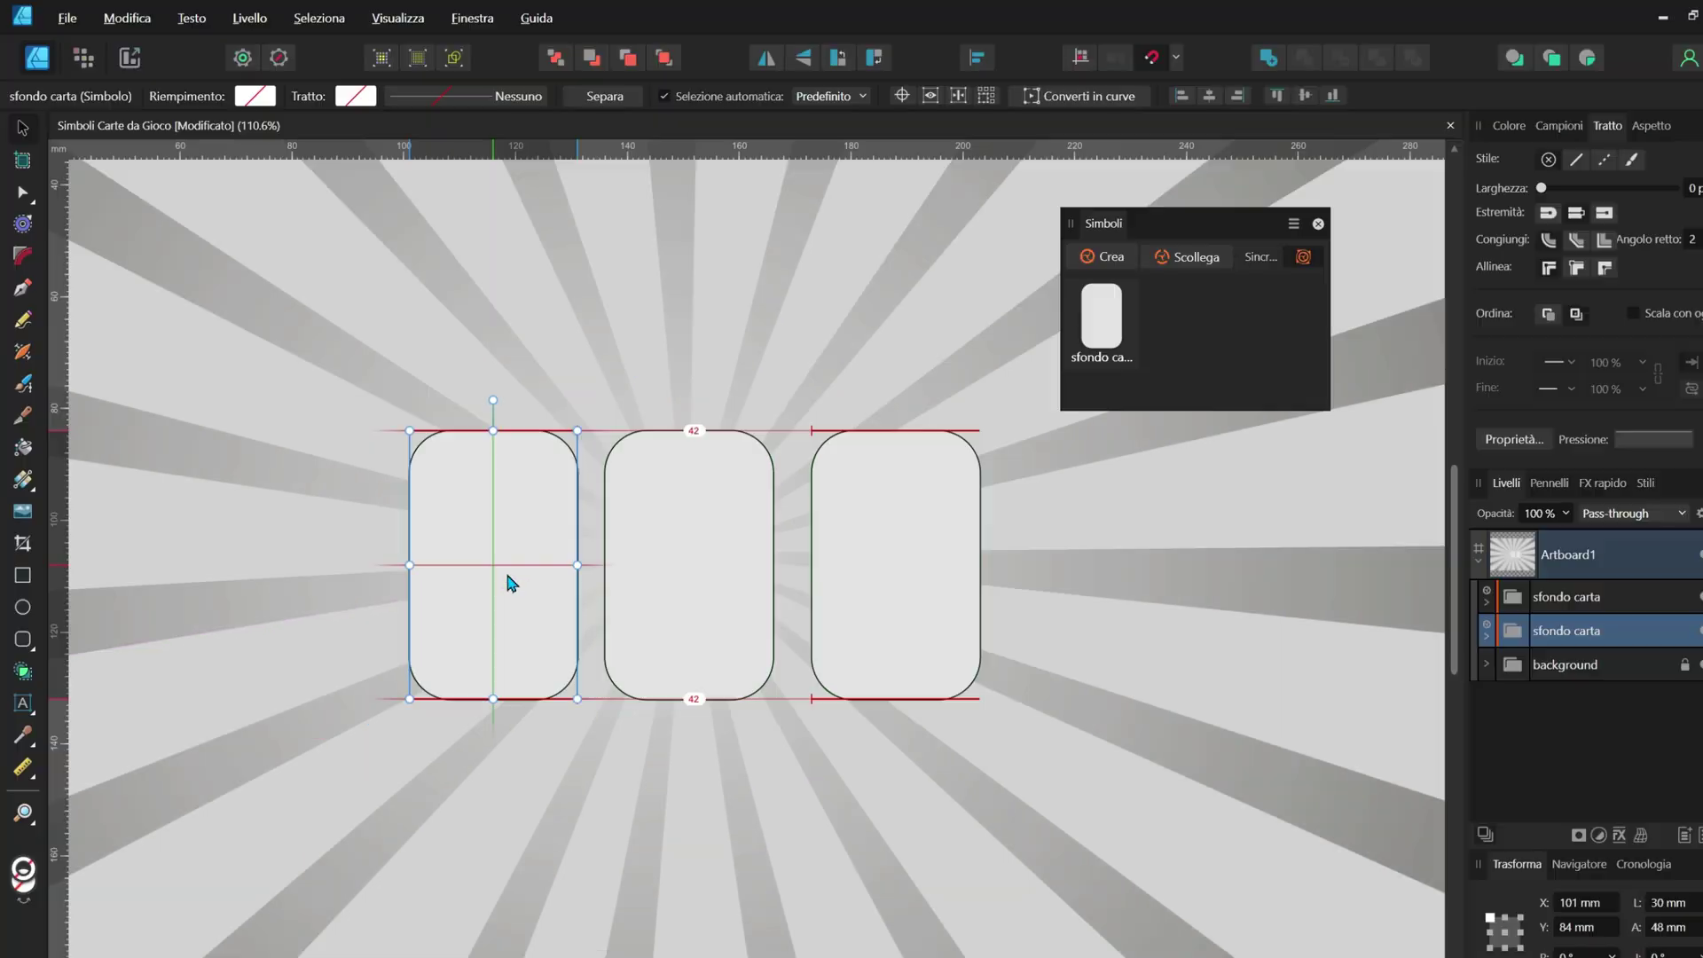
left_click_drag(511, 582, 507, 578)
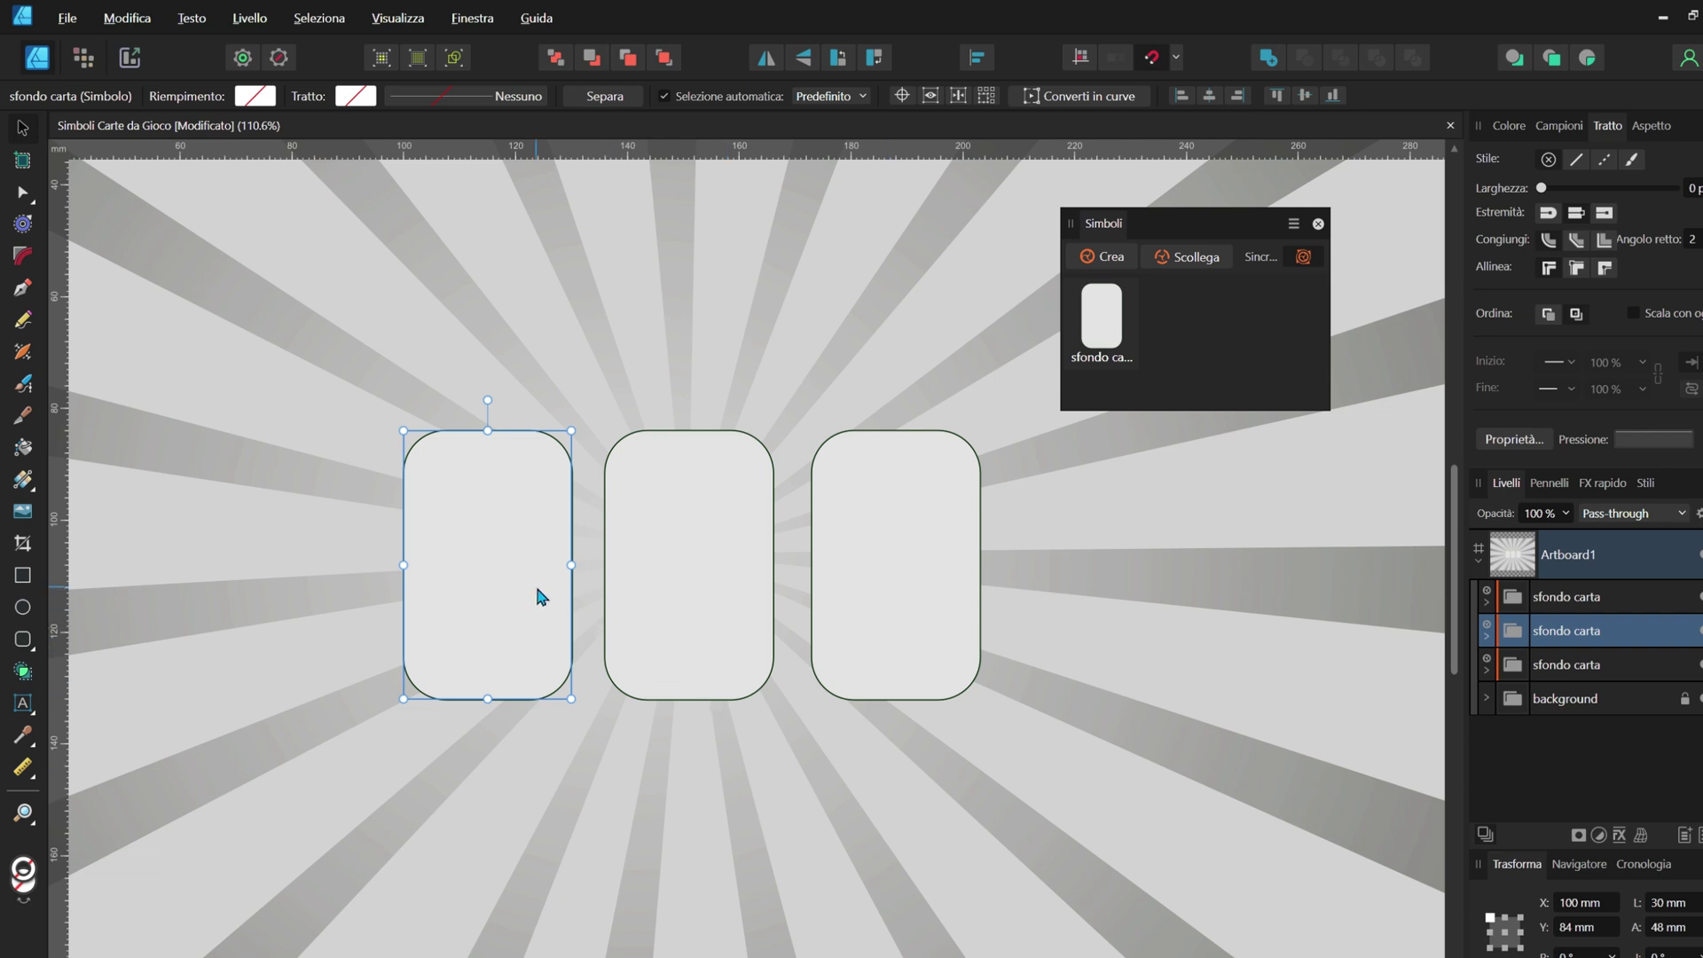
left_click(947, 562)
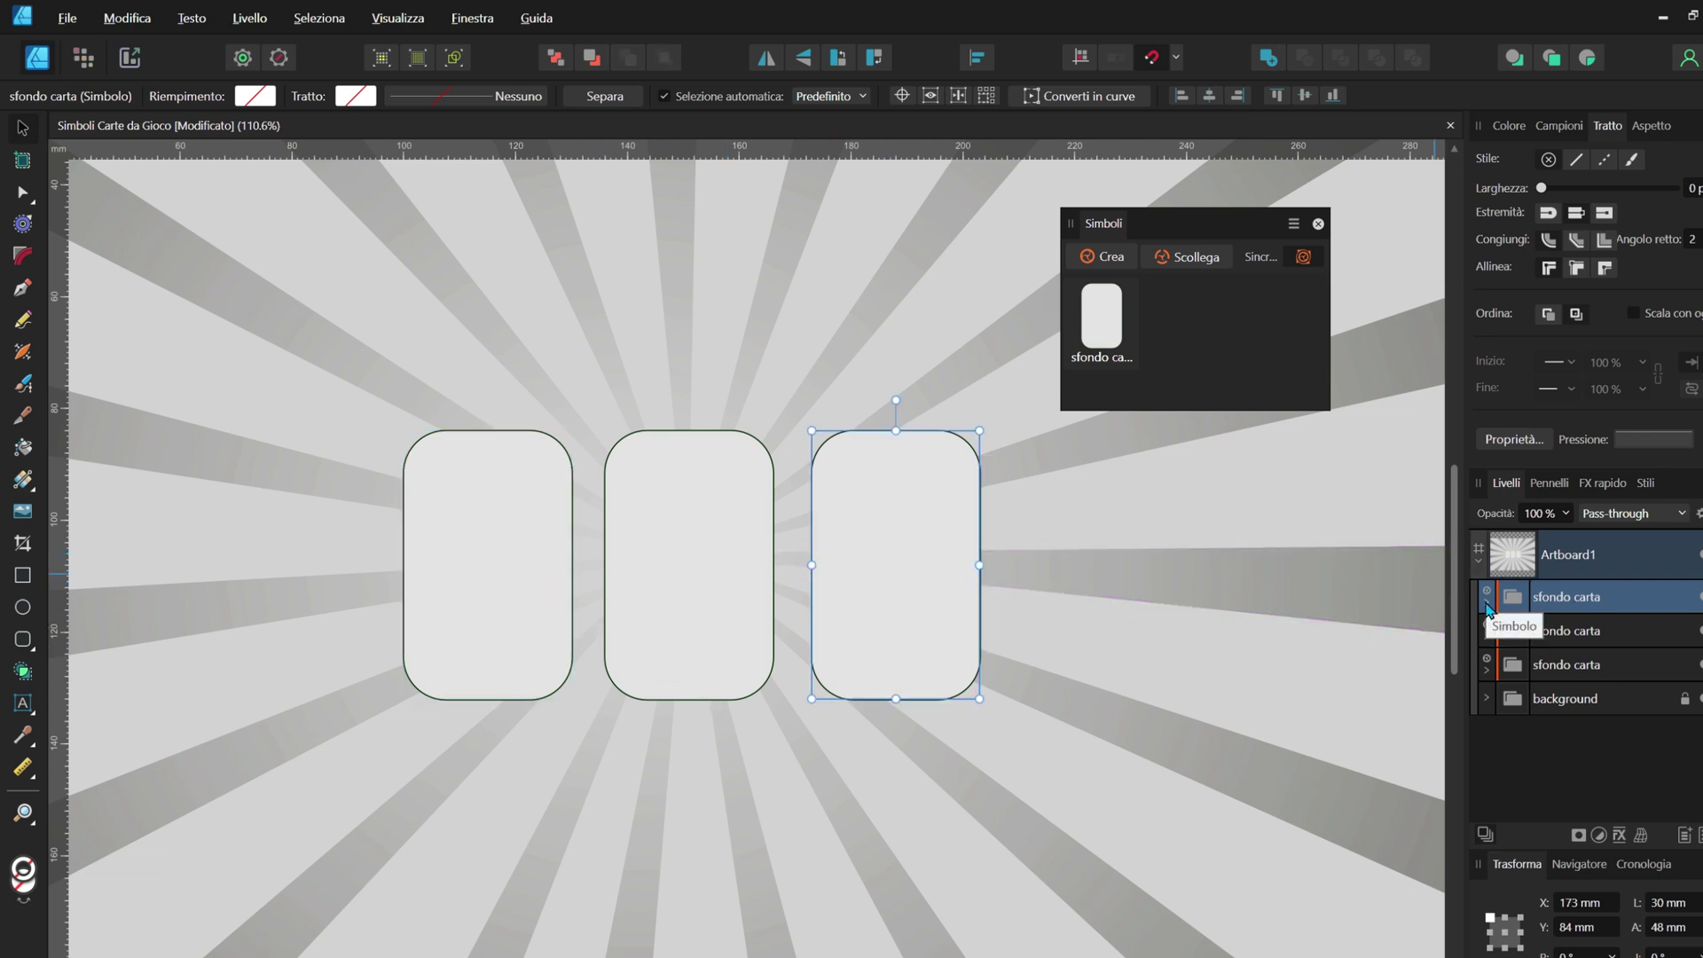
left_click_drag(1503, 490, 961, 487)
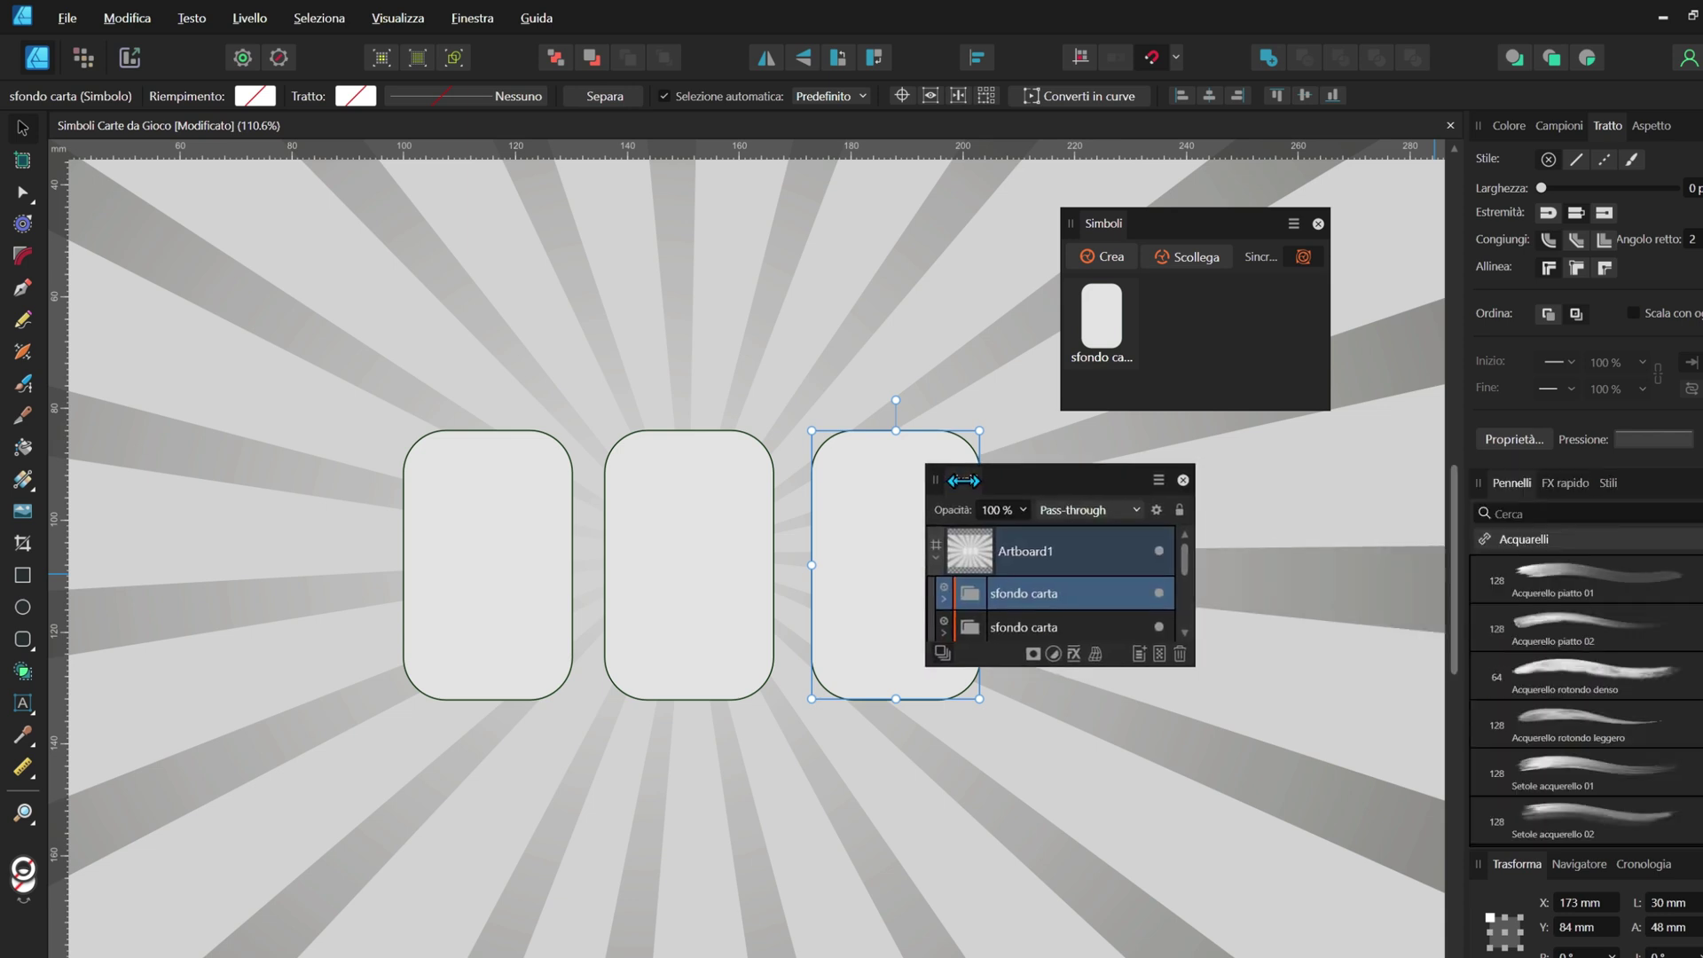
left_click_drag(984, 667, 985, 832)
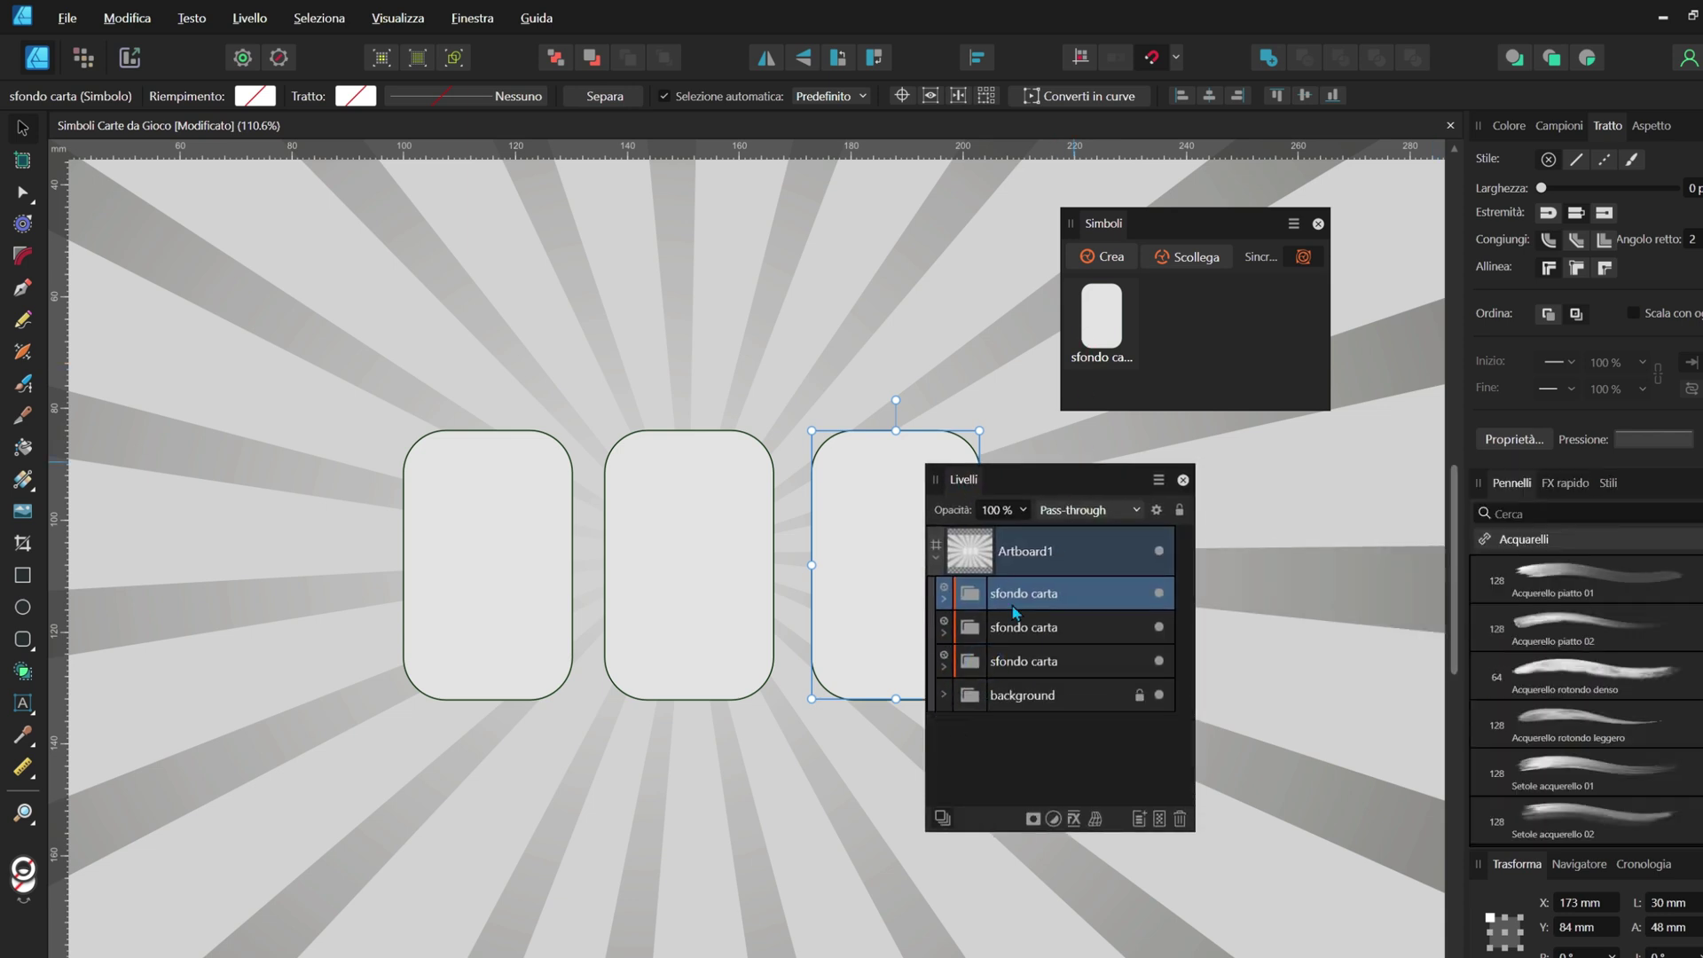
left_click(945, 603)
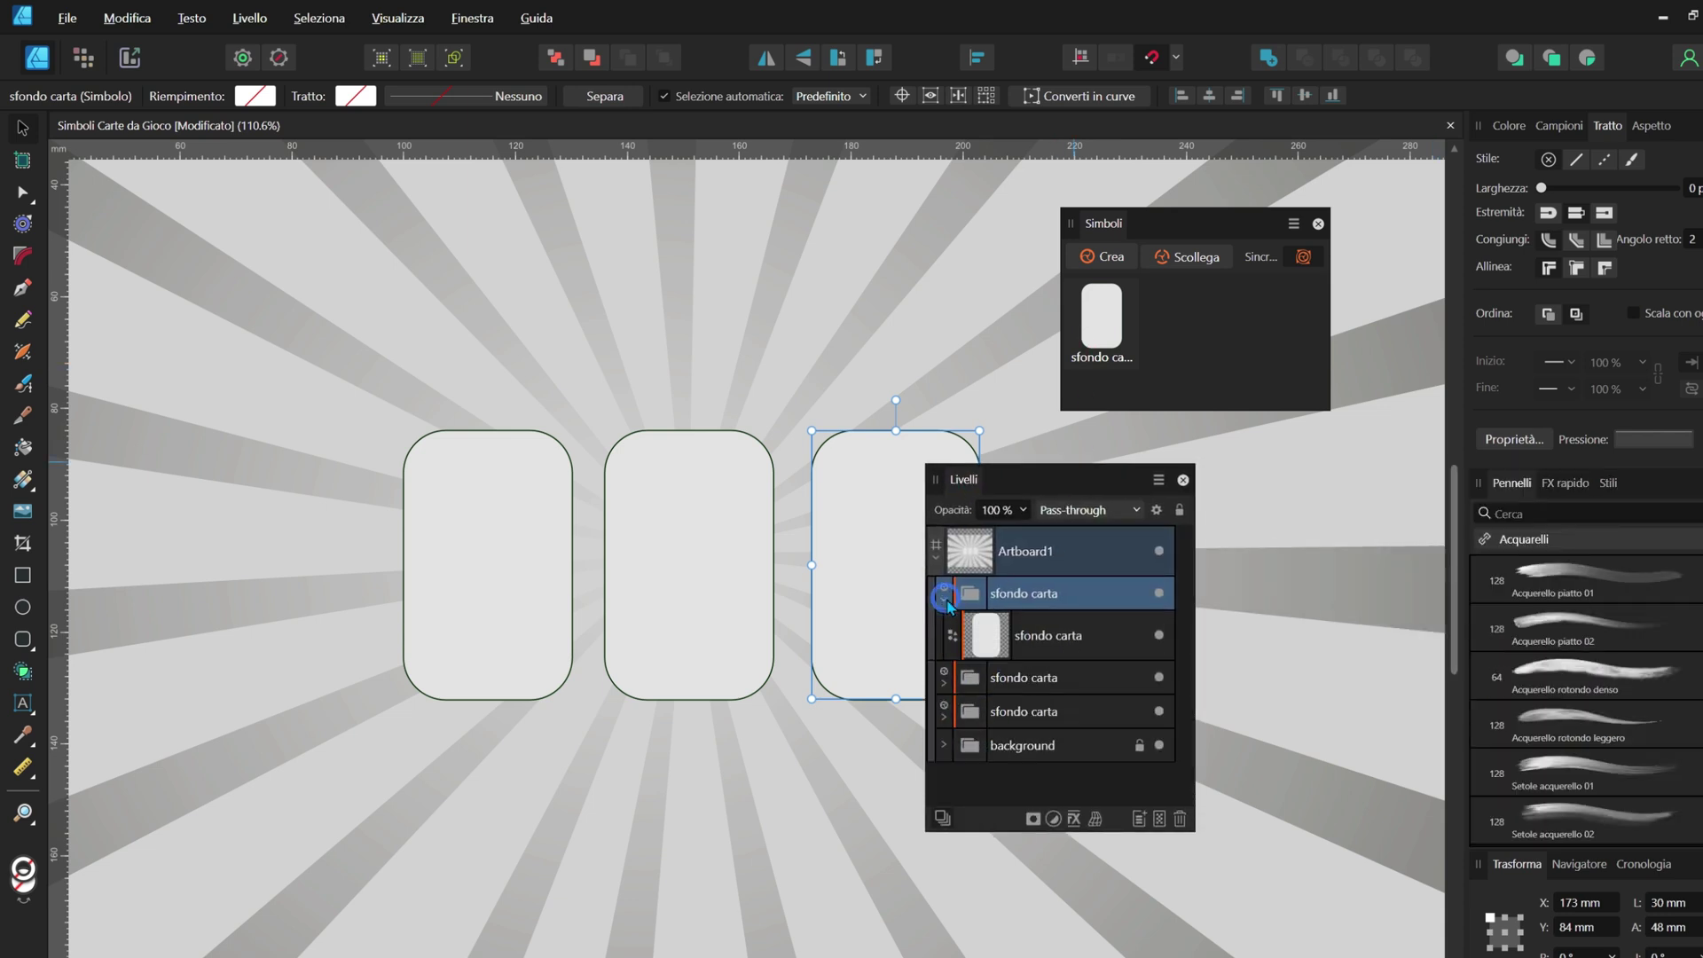
left_click(985, 643)
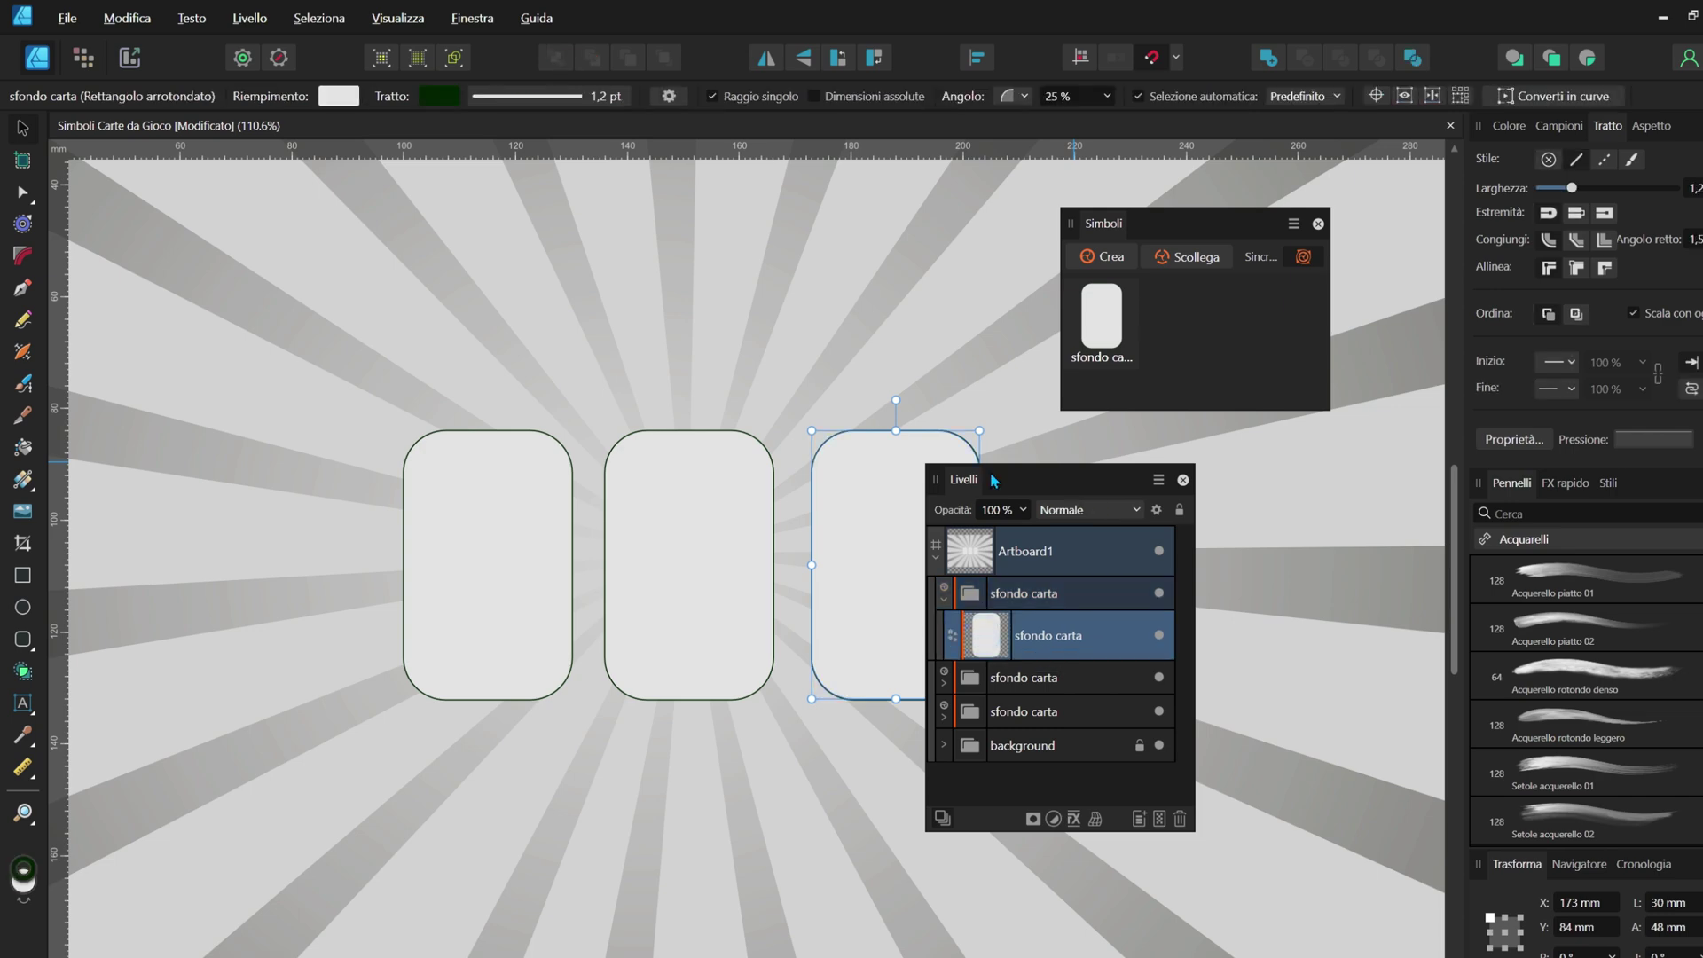
left_click_drag(1047, 482, 1379, 470)
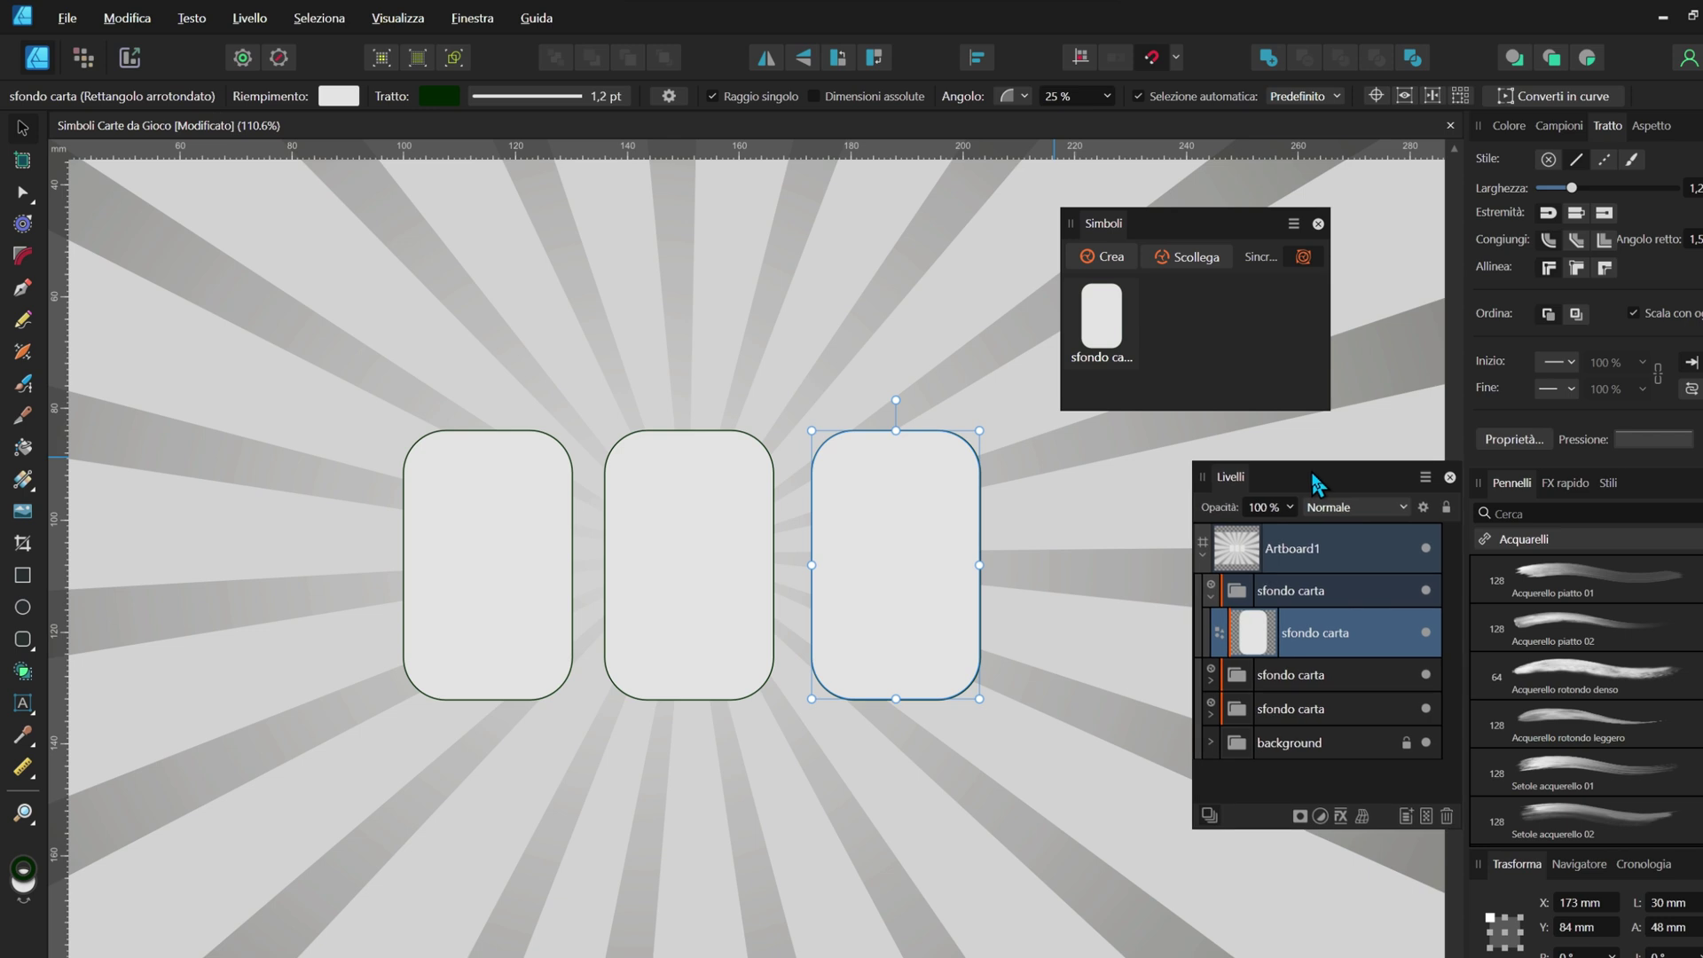
left_click_drag(1312, 483, 1397, 483)
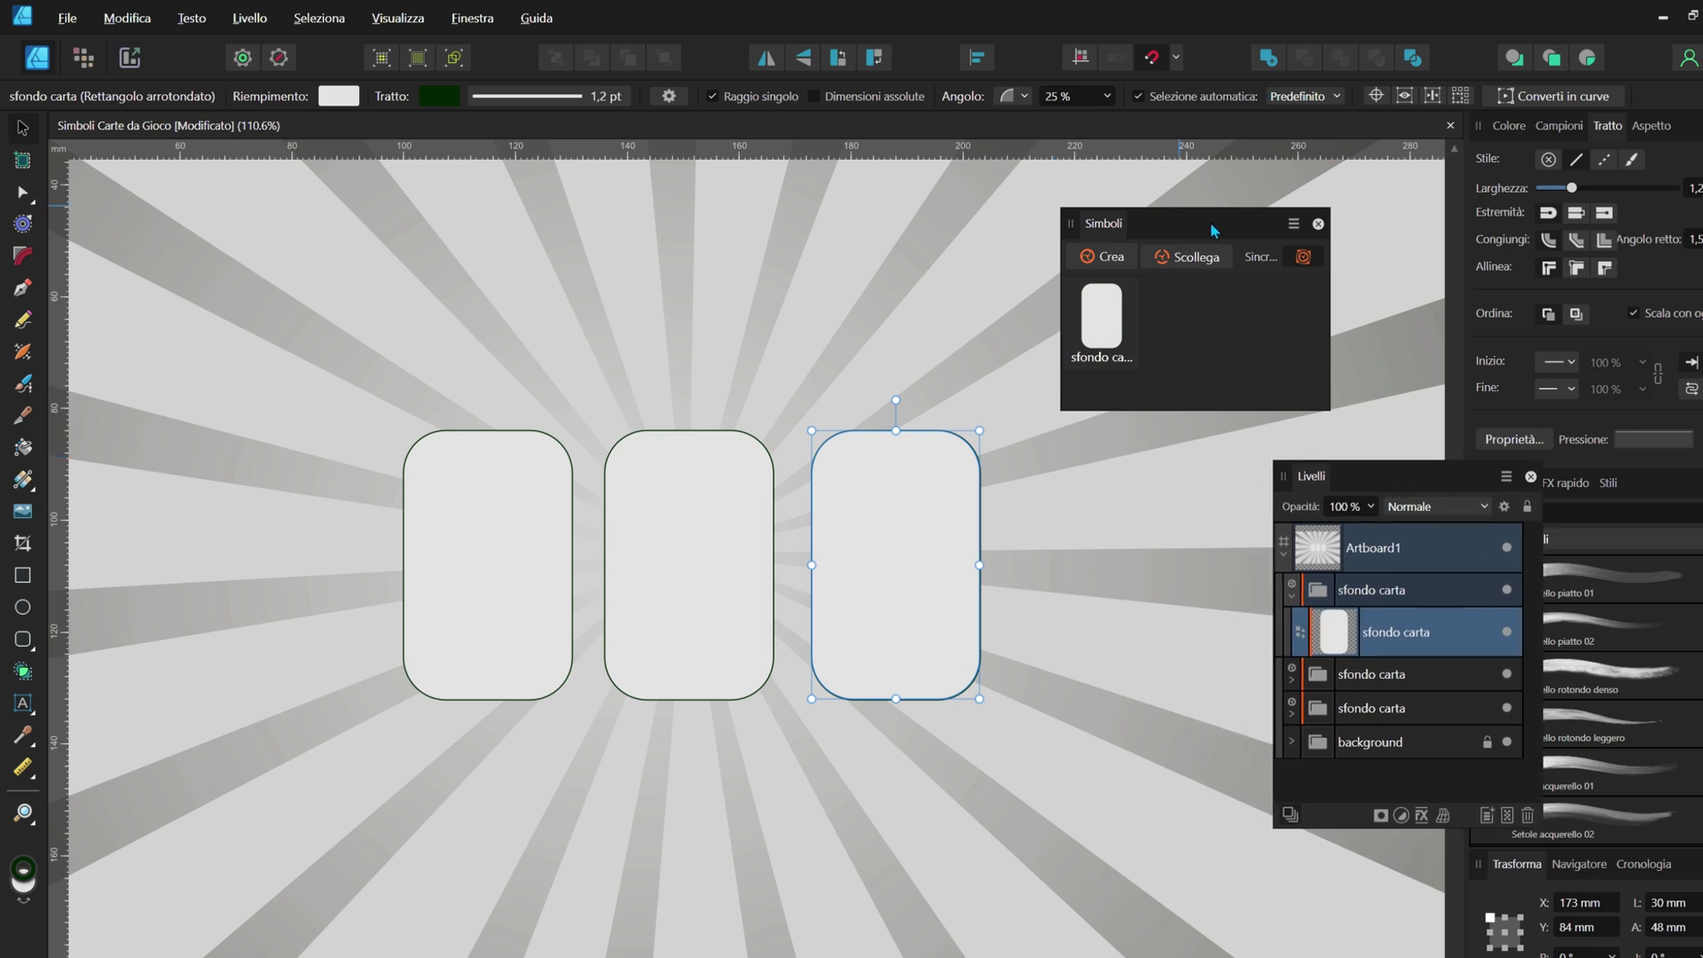
left_click_drag(1212, 229, 1252, 215)
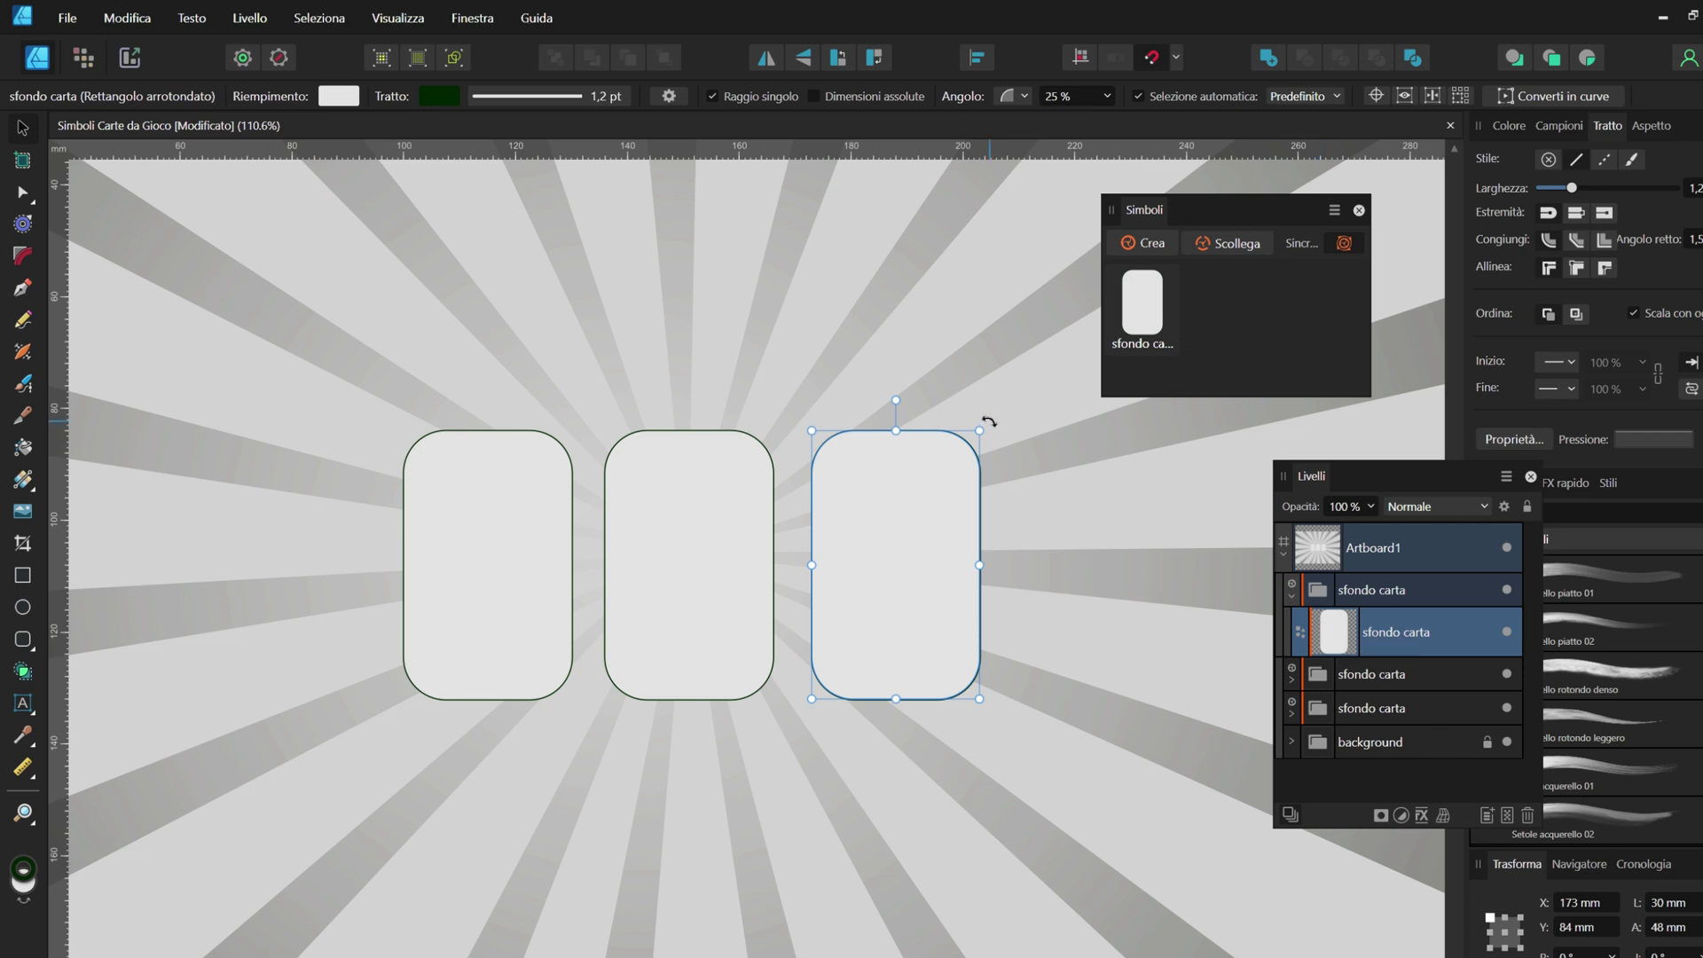
mouse_move(986, 423)
left_mouse_down()
mouse_move(1030, 467)
mouse_move(980, 429)
left_mouse_up()
key("ctrl+z")
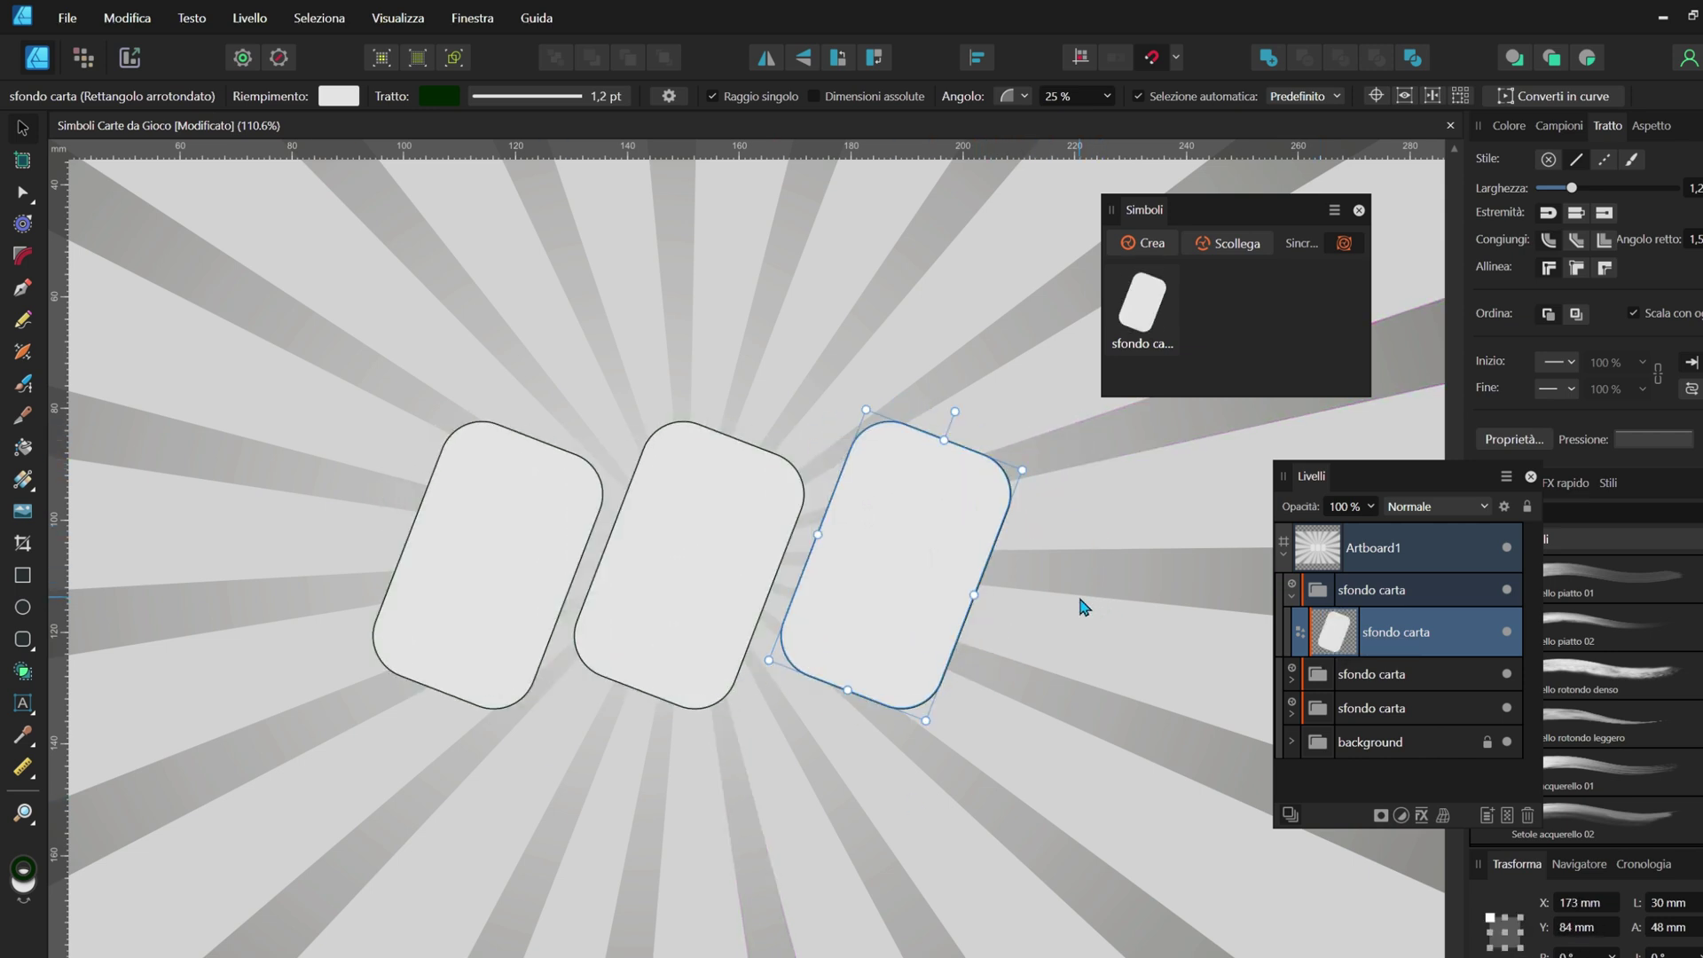
key("ctrl+z")
- Add a softened bevel and a small-radius outer shadow to the card shape
left_click(1420, 816)
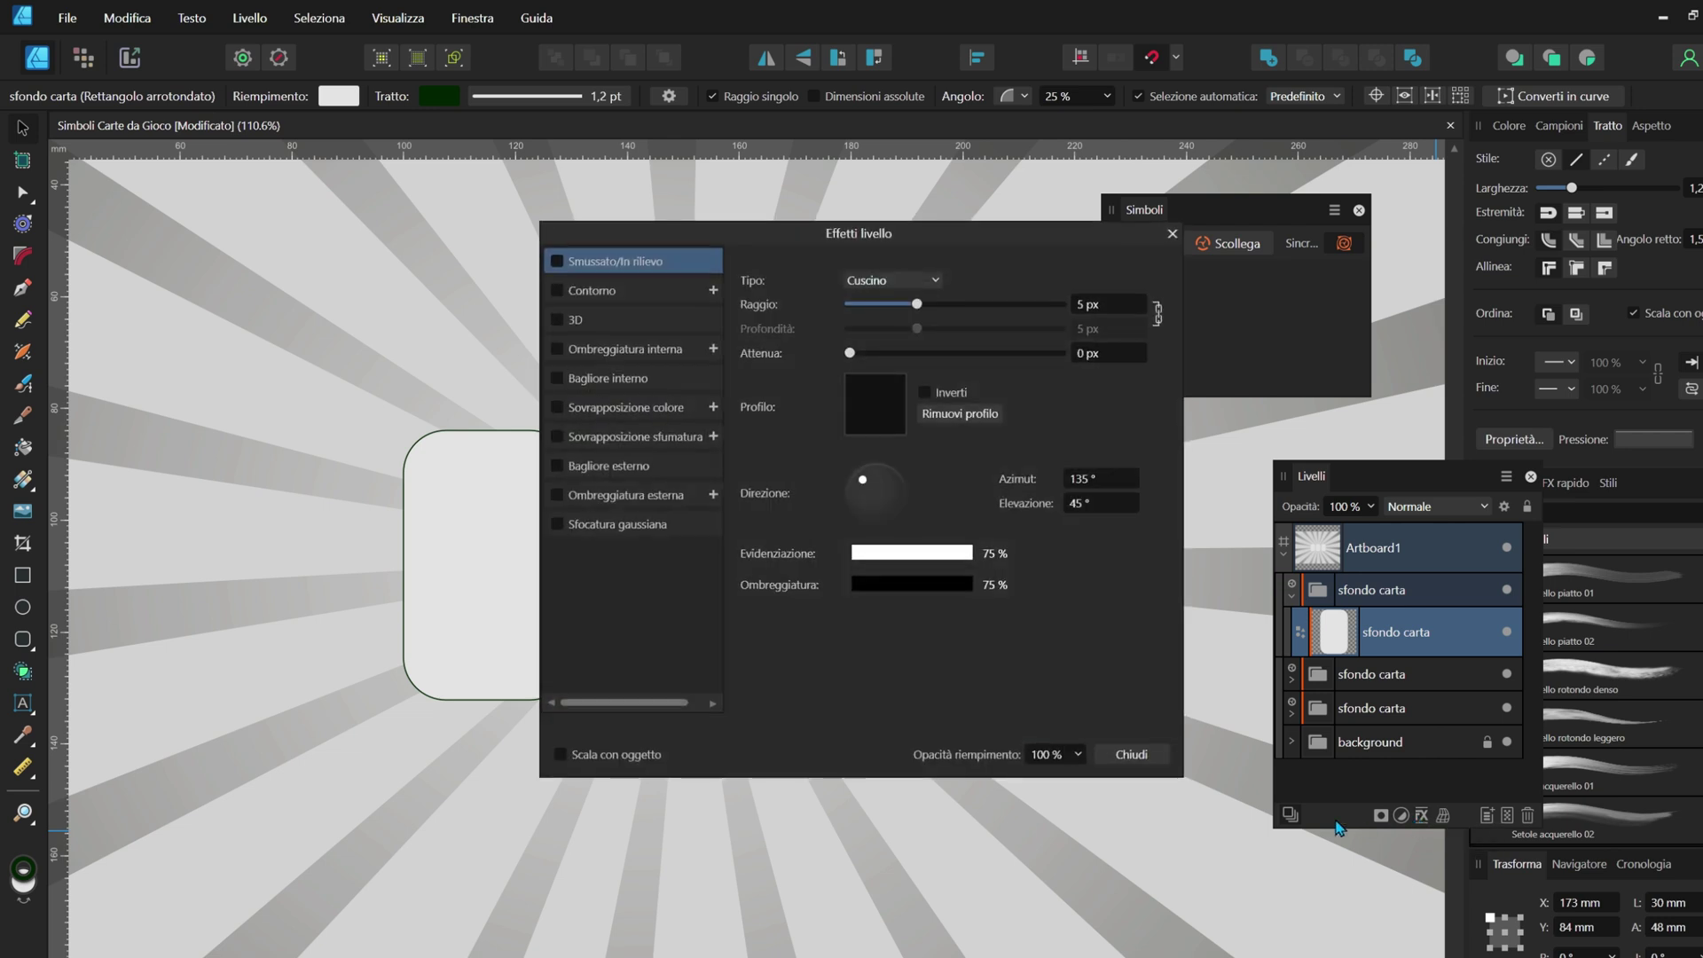
left_click(557, 261)
left_click_drag(859, 233, 1186, 421)
left_click_drag(1177, 542, 1234, 542)
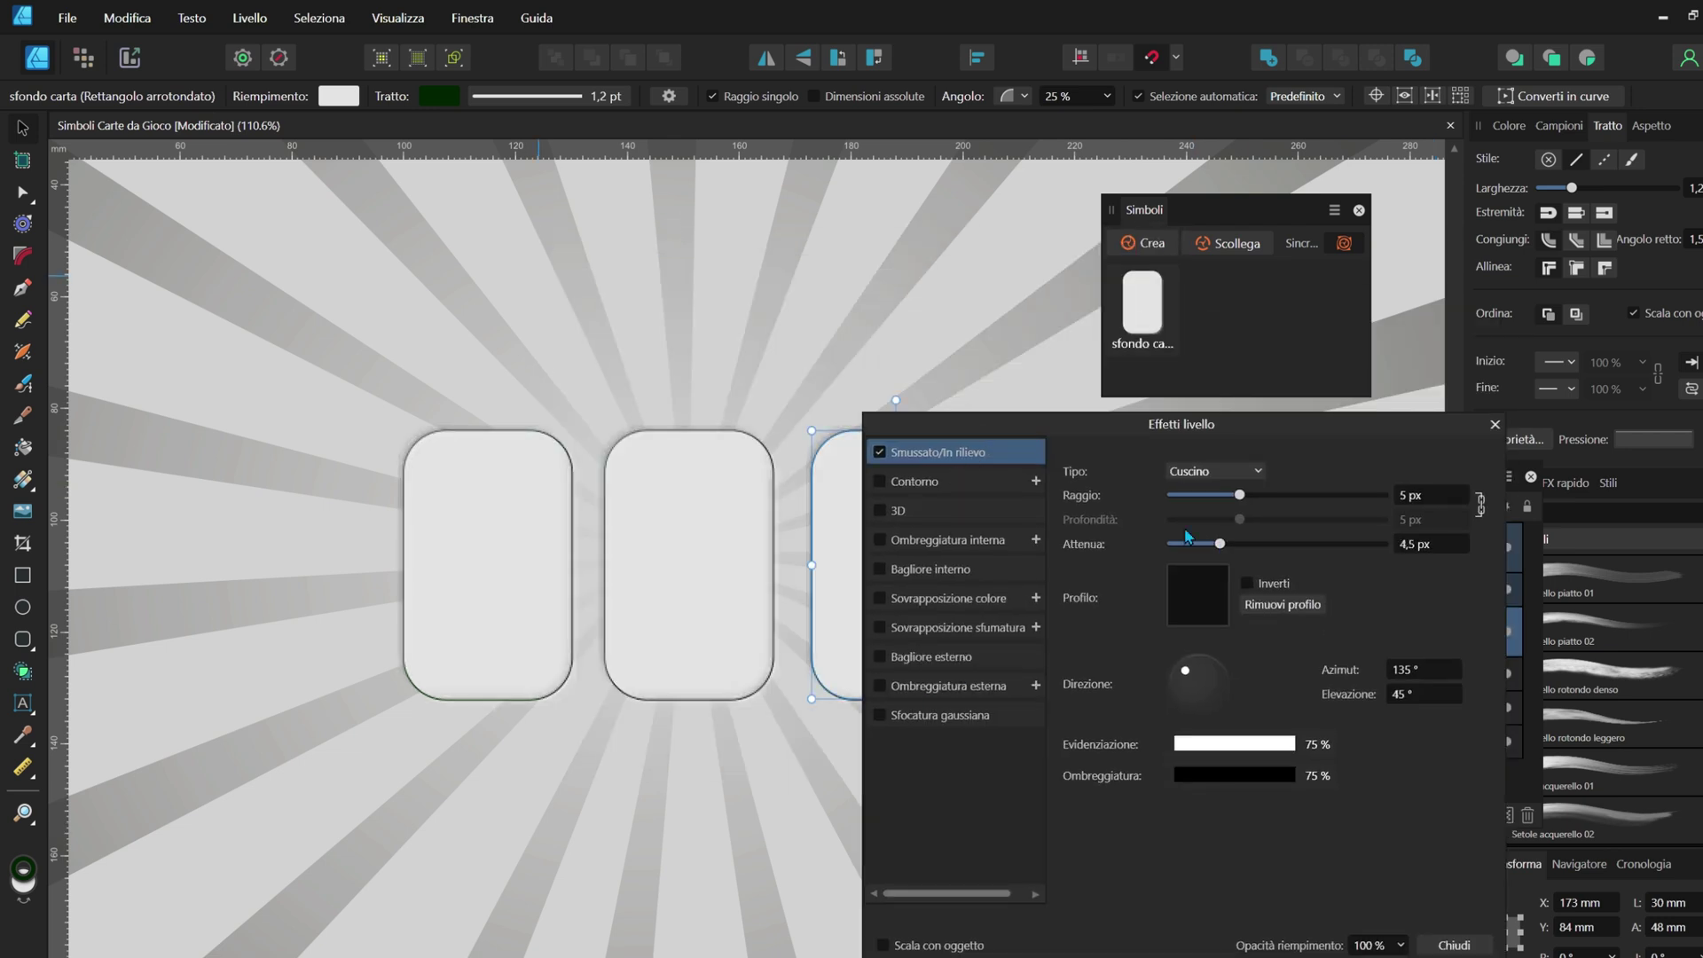
left_click_drag(1186, 422, 1379, 274)
left_click(1076, 536)
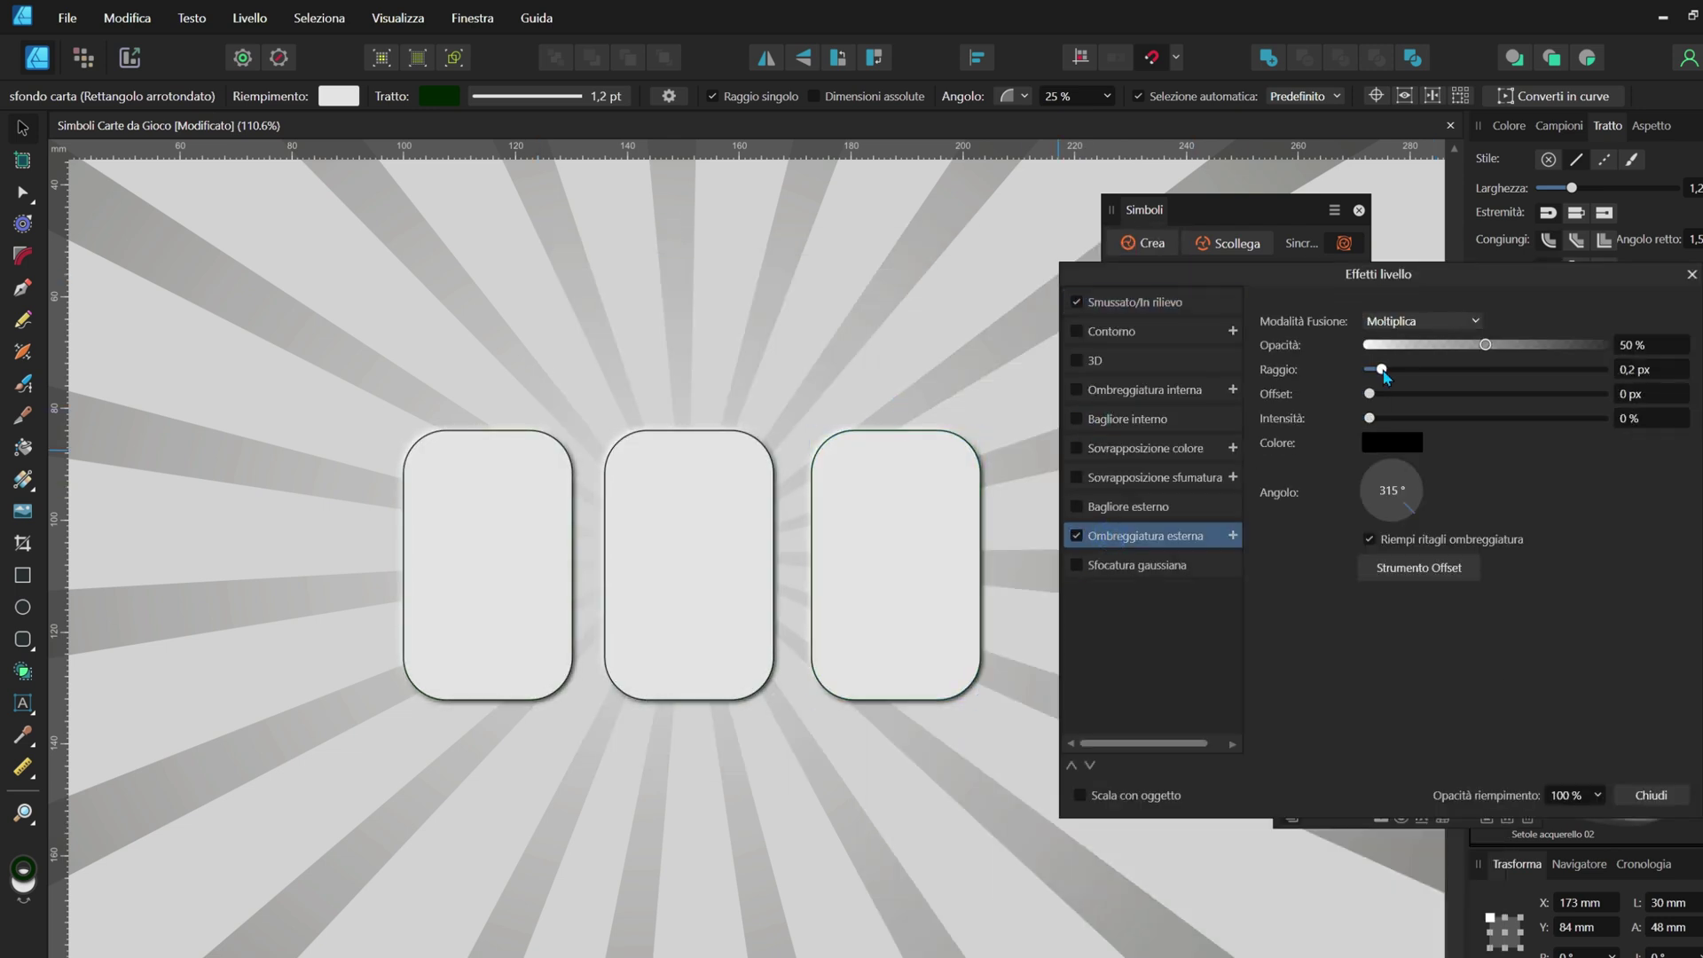
left_click_drag(1392, 369, 1425, 371)
left_click(1650, 795)
- Switch briefly to node editing, return to the Move tool, and select the third card
scroll(887, 589, "up", 1)
key("a")
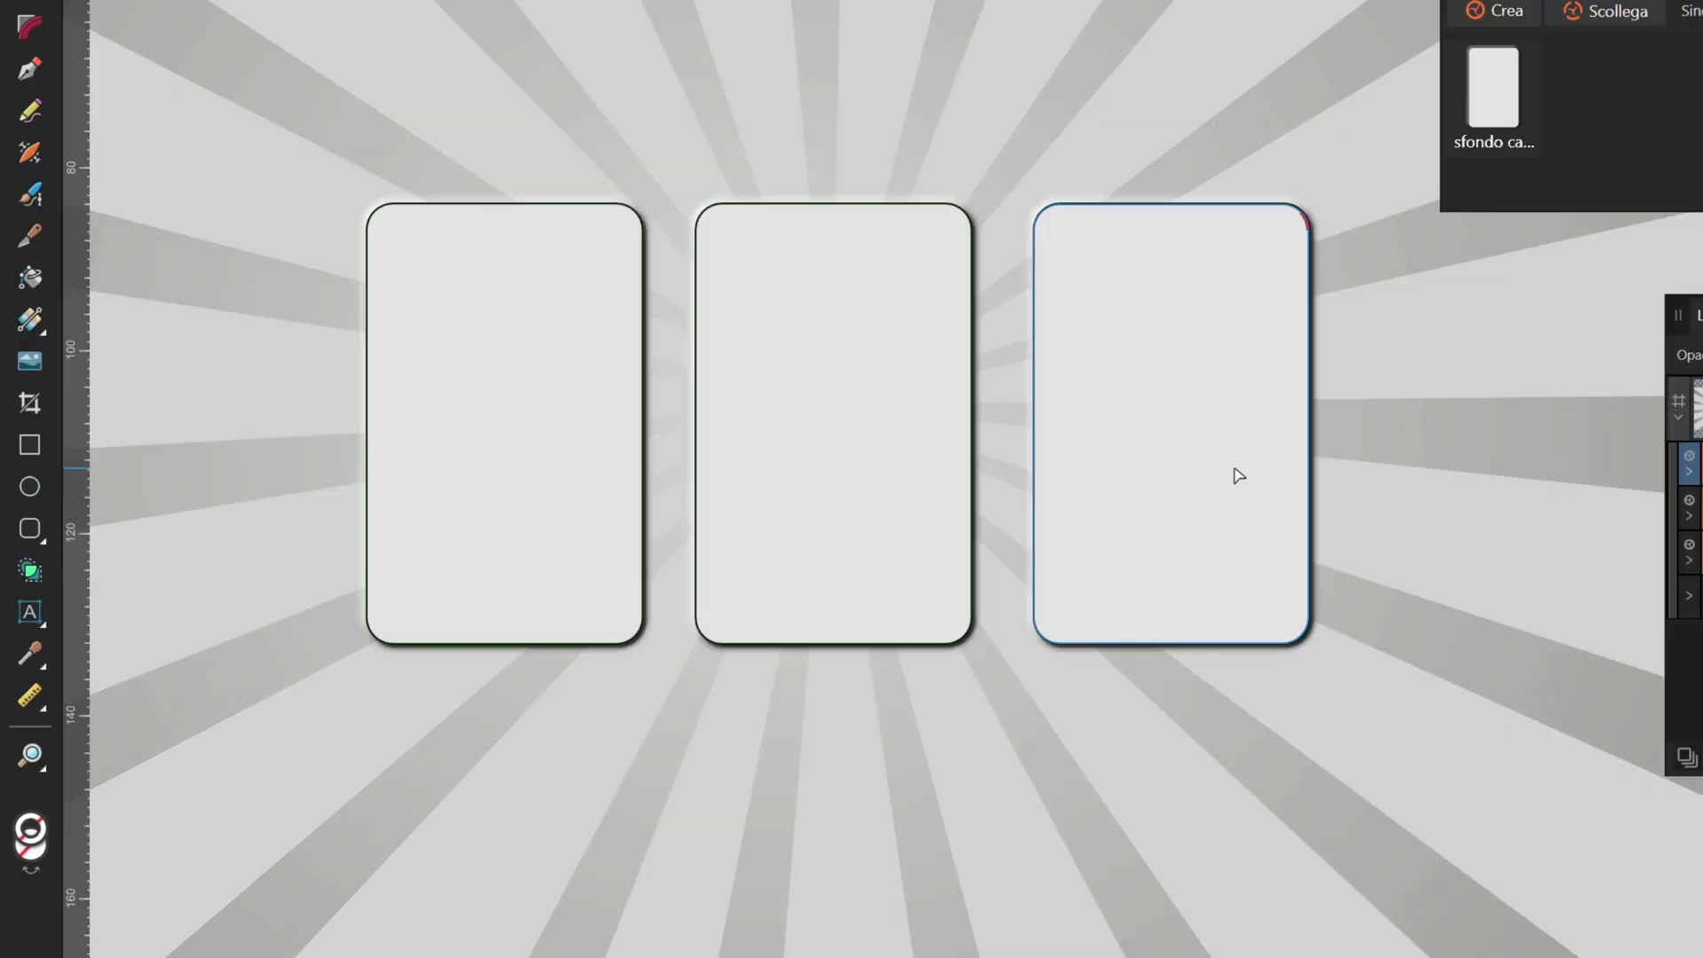
key("v")
left_click(945, 596)
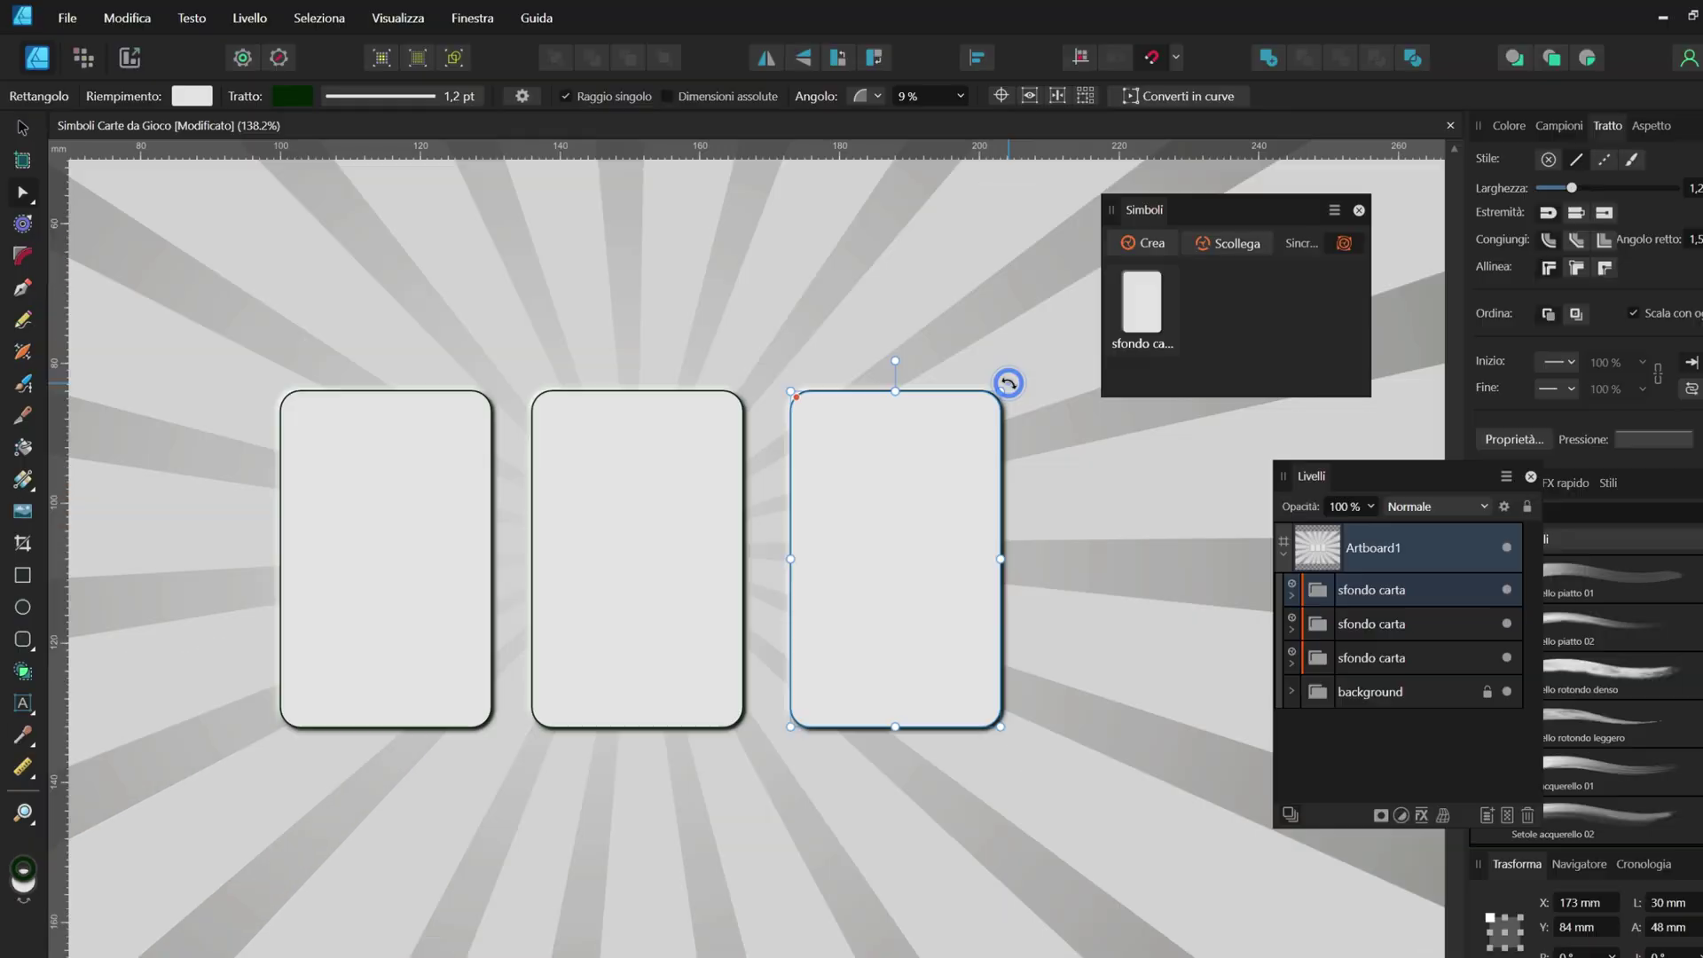
- Try tilting the card about 17.7° and 21°, then undo back to upright
left_click_drag(1319, 194, 1047, 430)
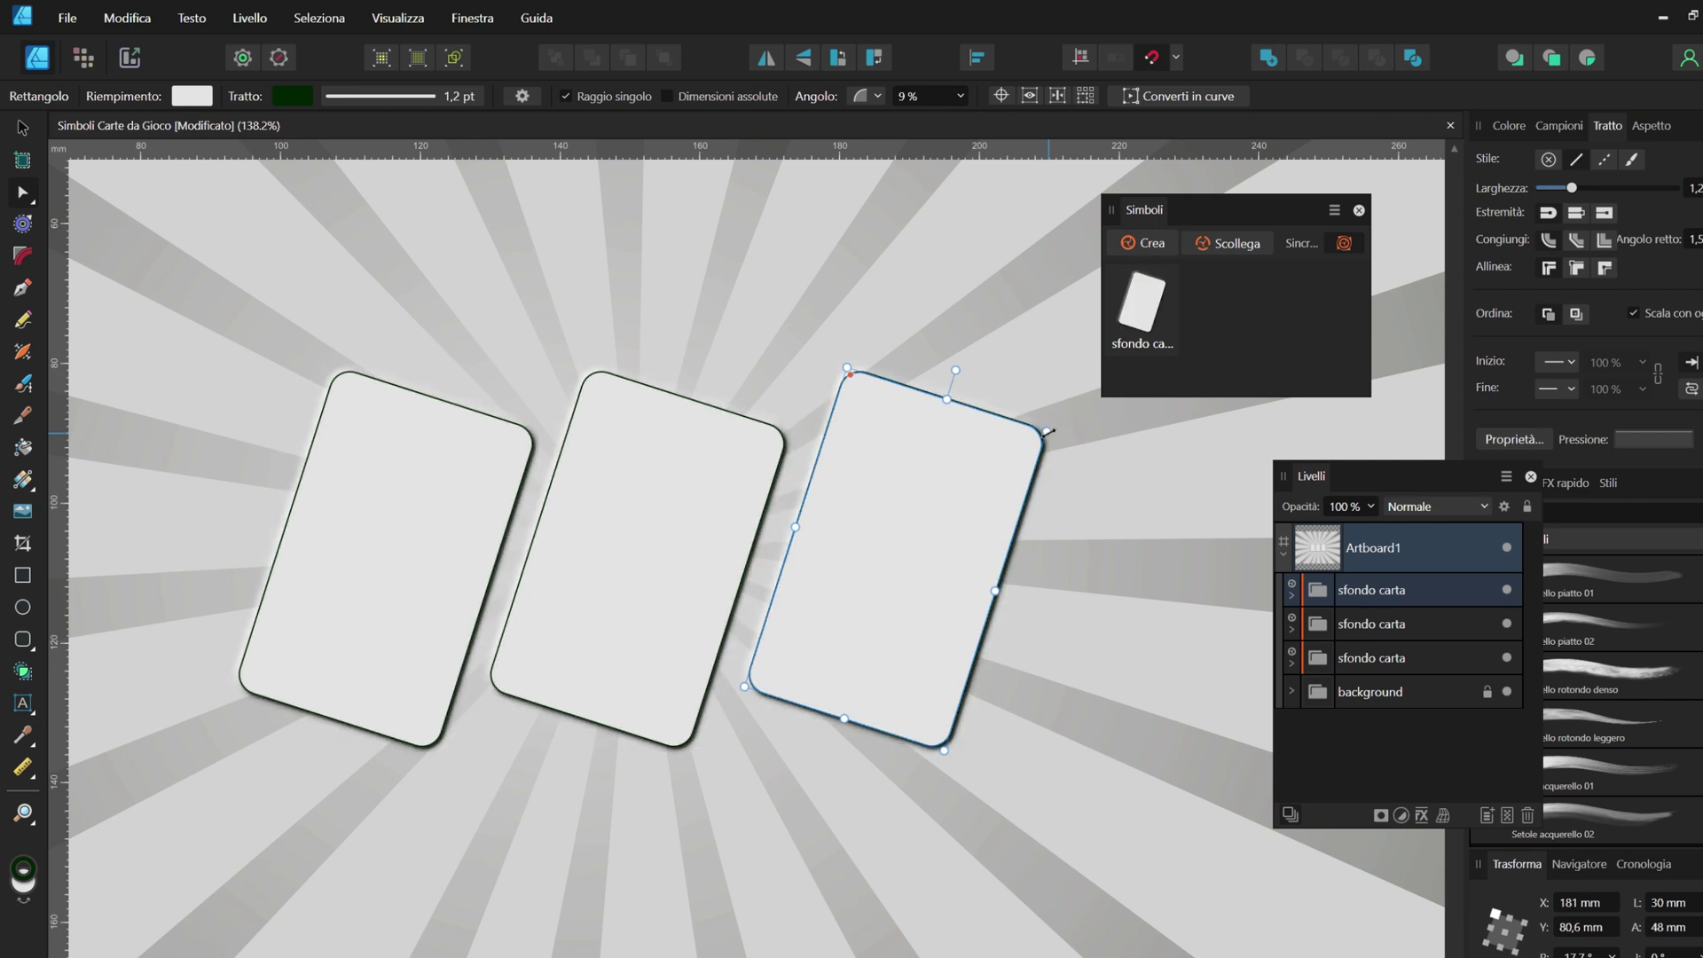
key("ctrl+z")
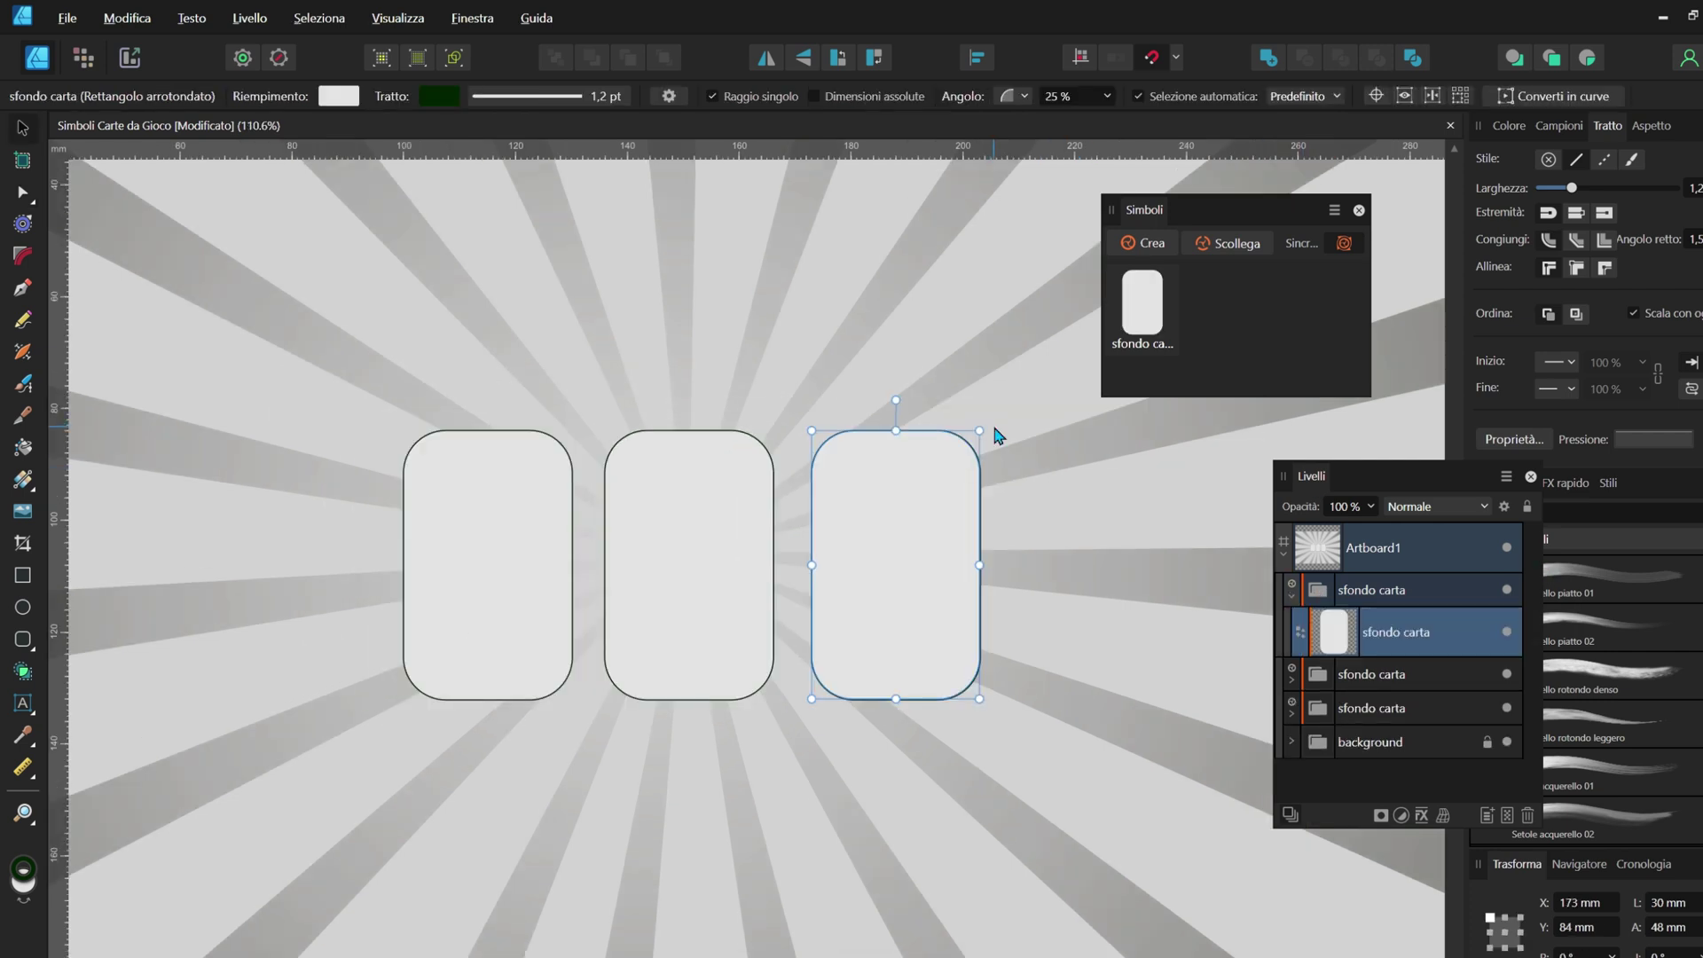
left_click_drag(989, 421, 1008, 551)
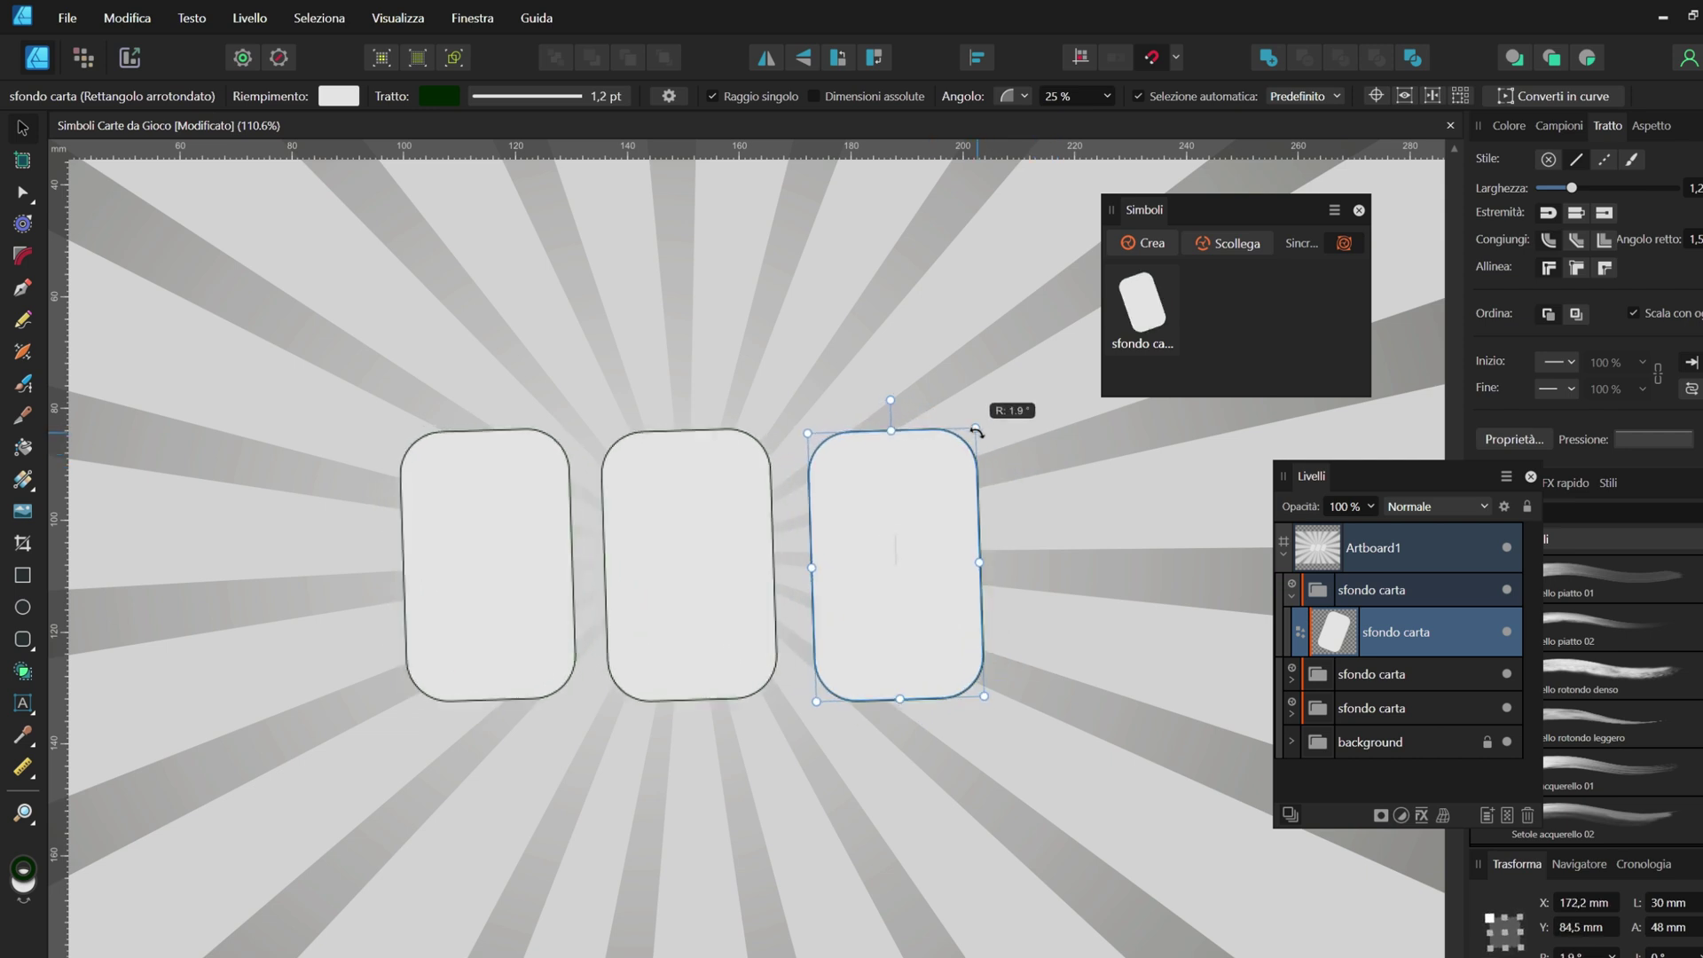
left_click_drag(1009, 551, 983, 432)
key("ctrl+z")
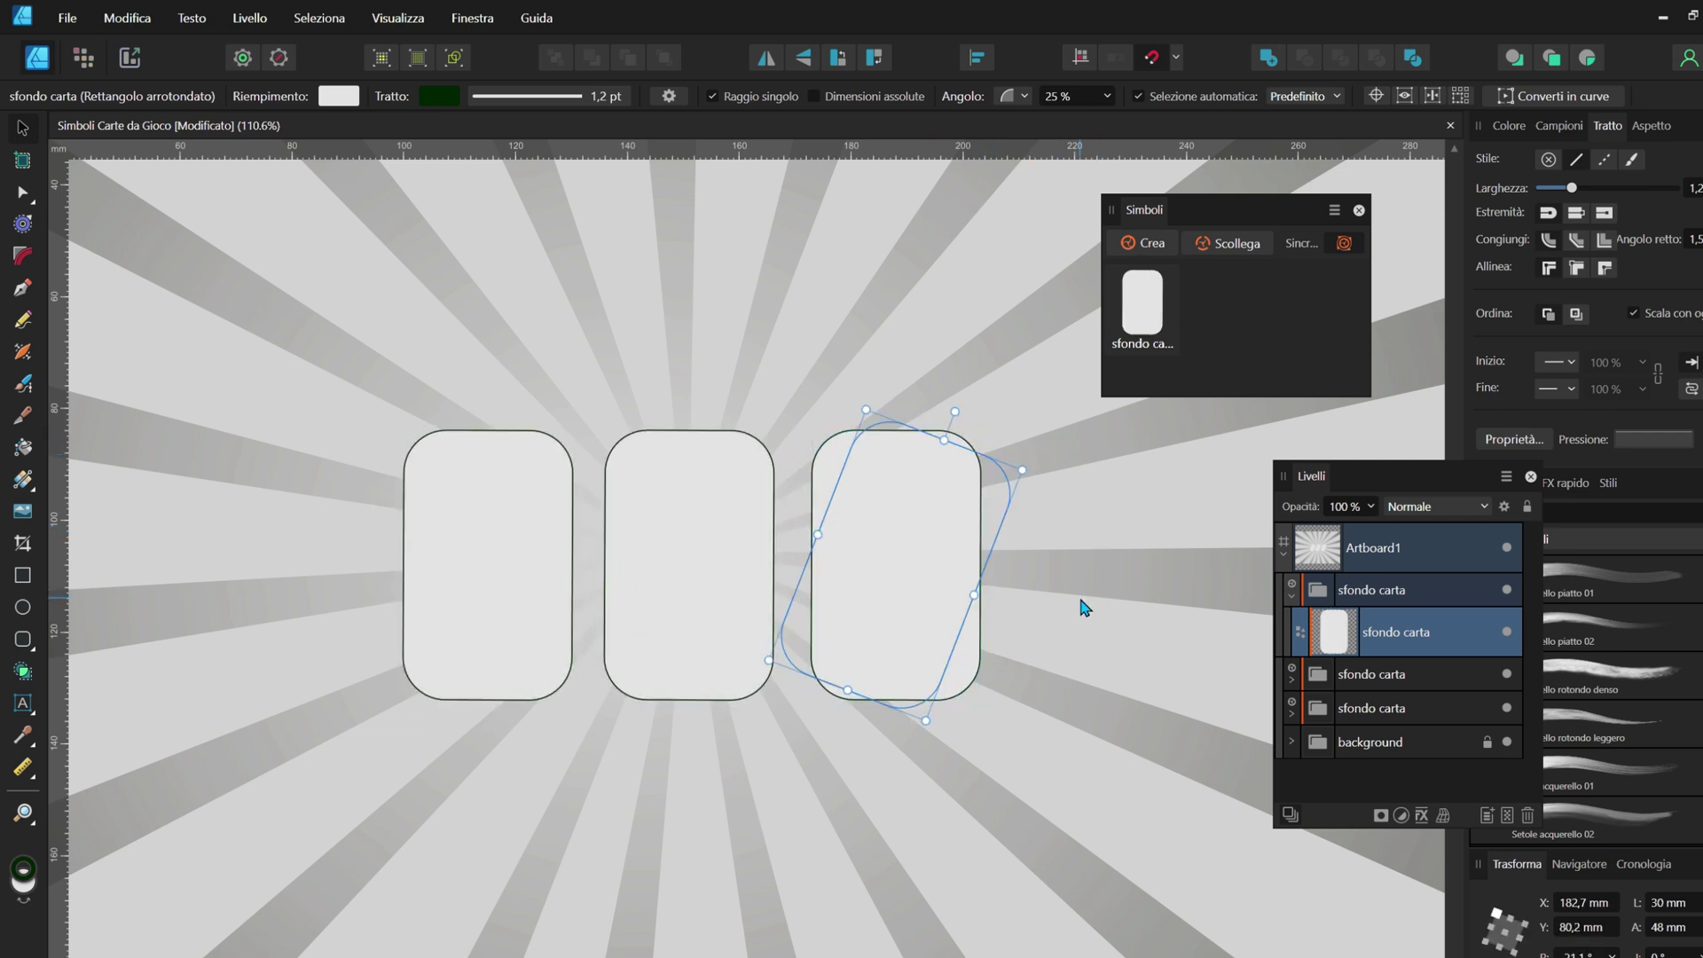
key("ctrl+z")
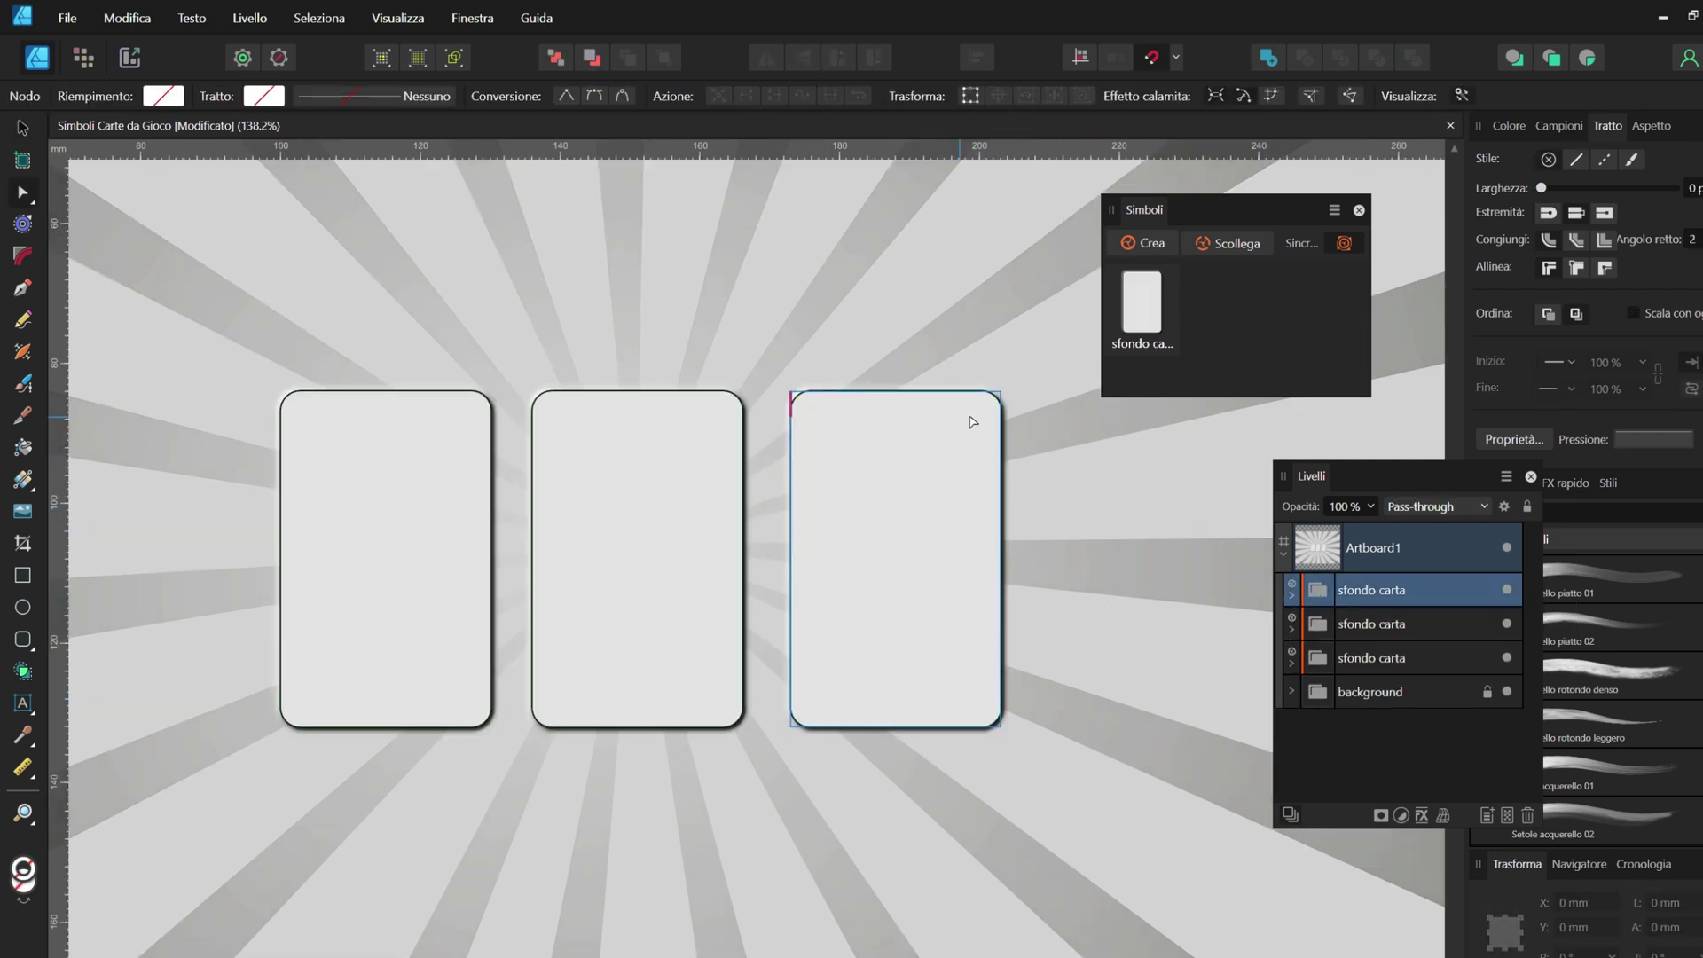
- Raise the middle card slightly higher, undoing the trial rotation and nudge
key("v")
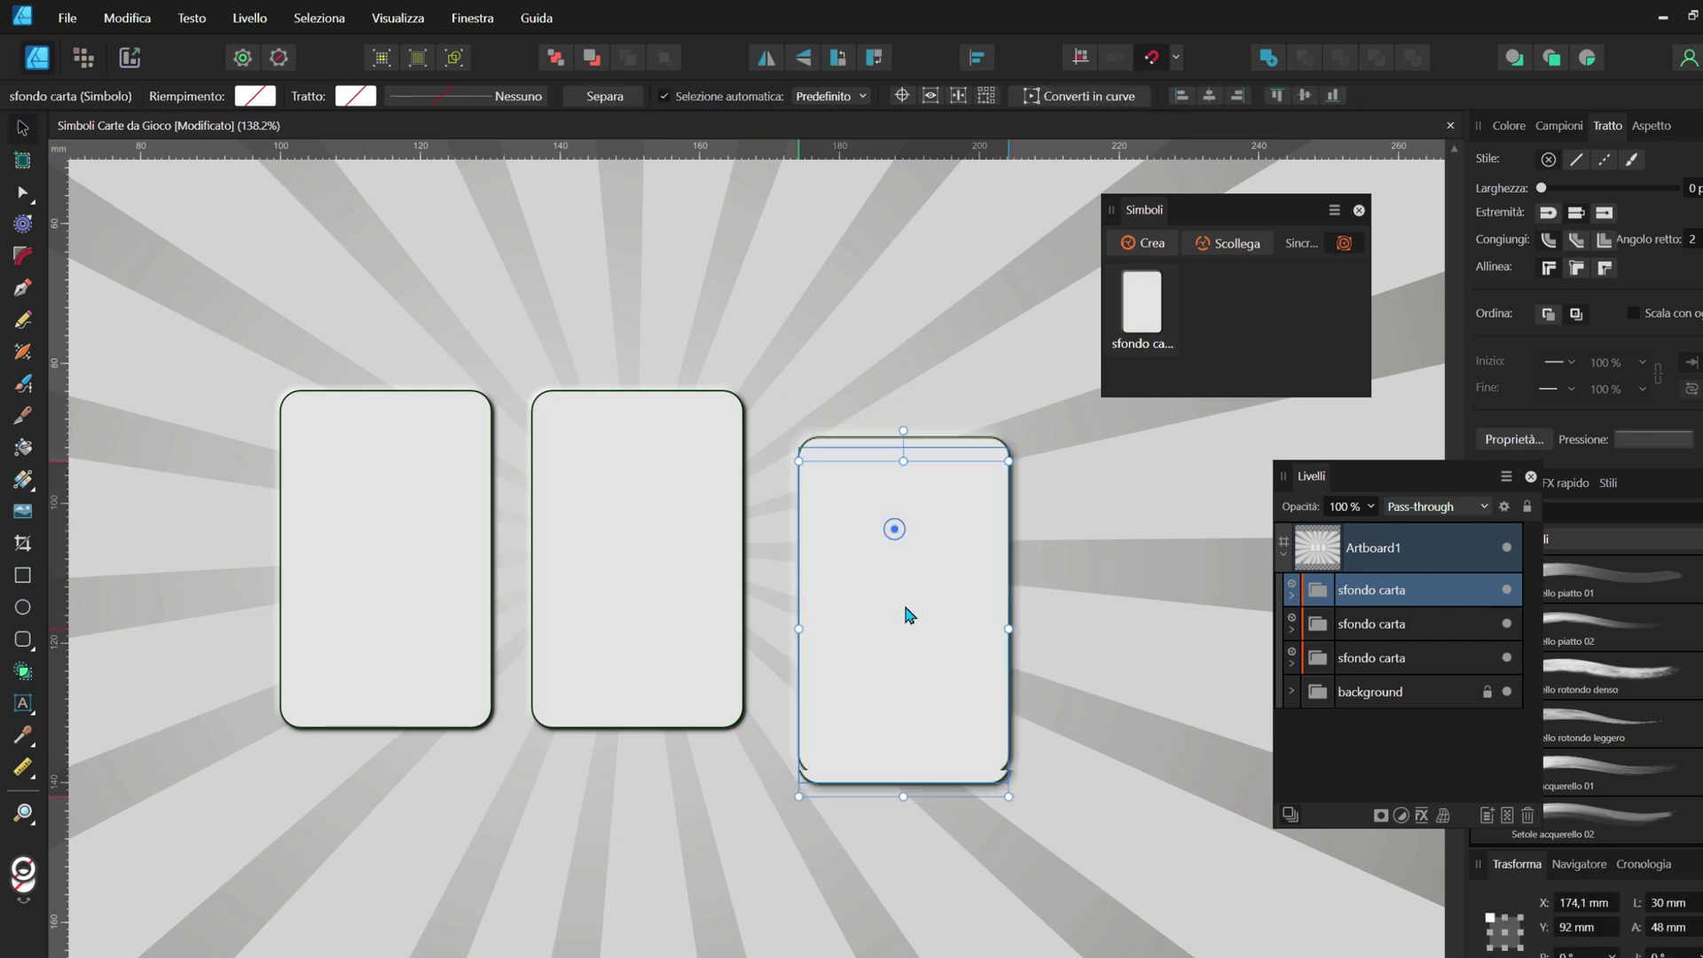
mouse_move(900, 490)
left_mouse_down()
mouse_move(907, 519)
mouse_move(901, 456)
left_mouse_up()
left_click_drag(1009, 304, 865, 249)
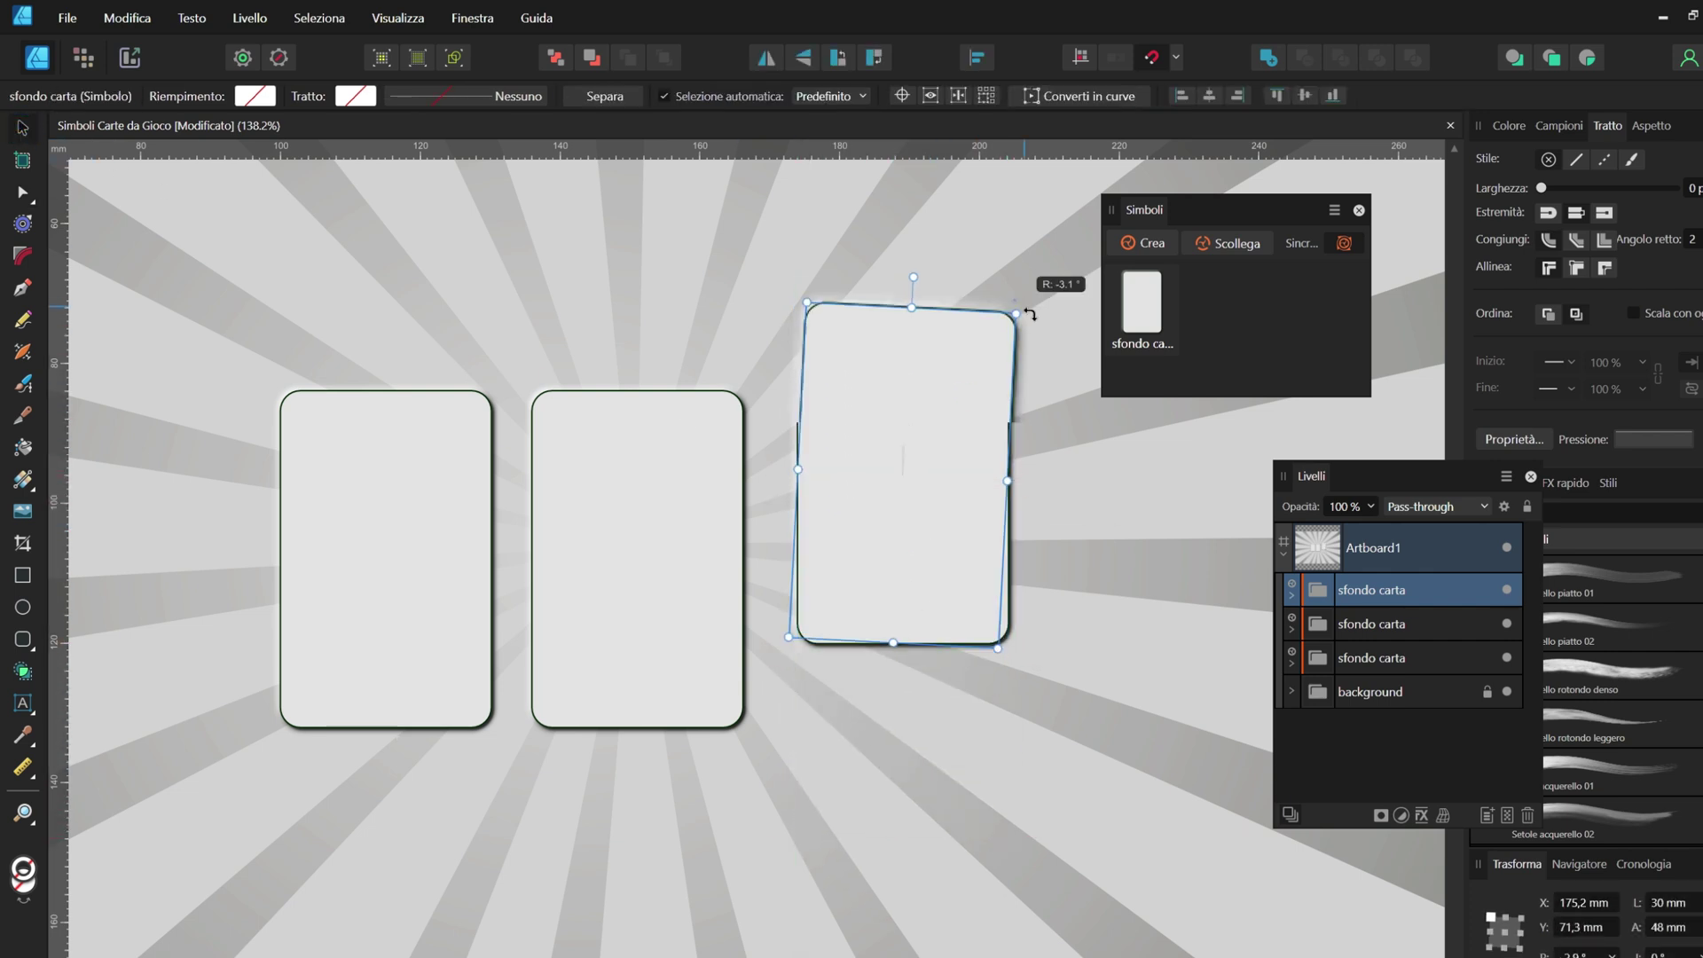
scroll(810, 456, "down", 3)
scroll(840, 487, "down", 2)
key("ctrl+z")
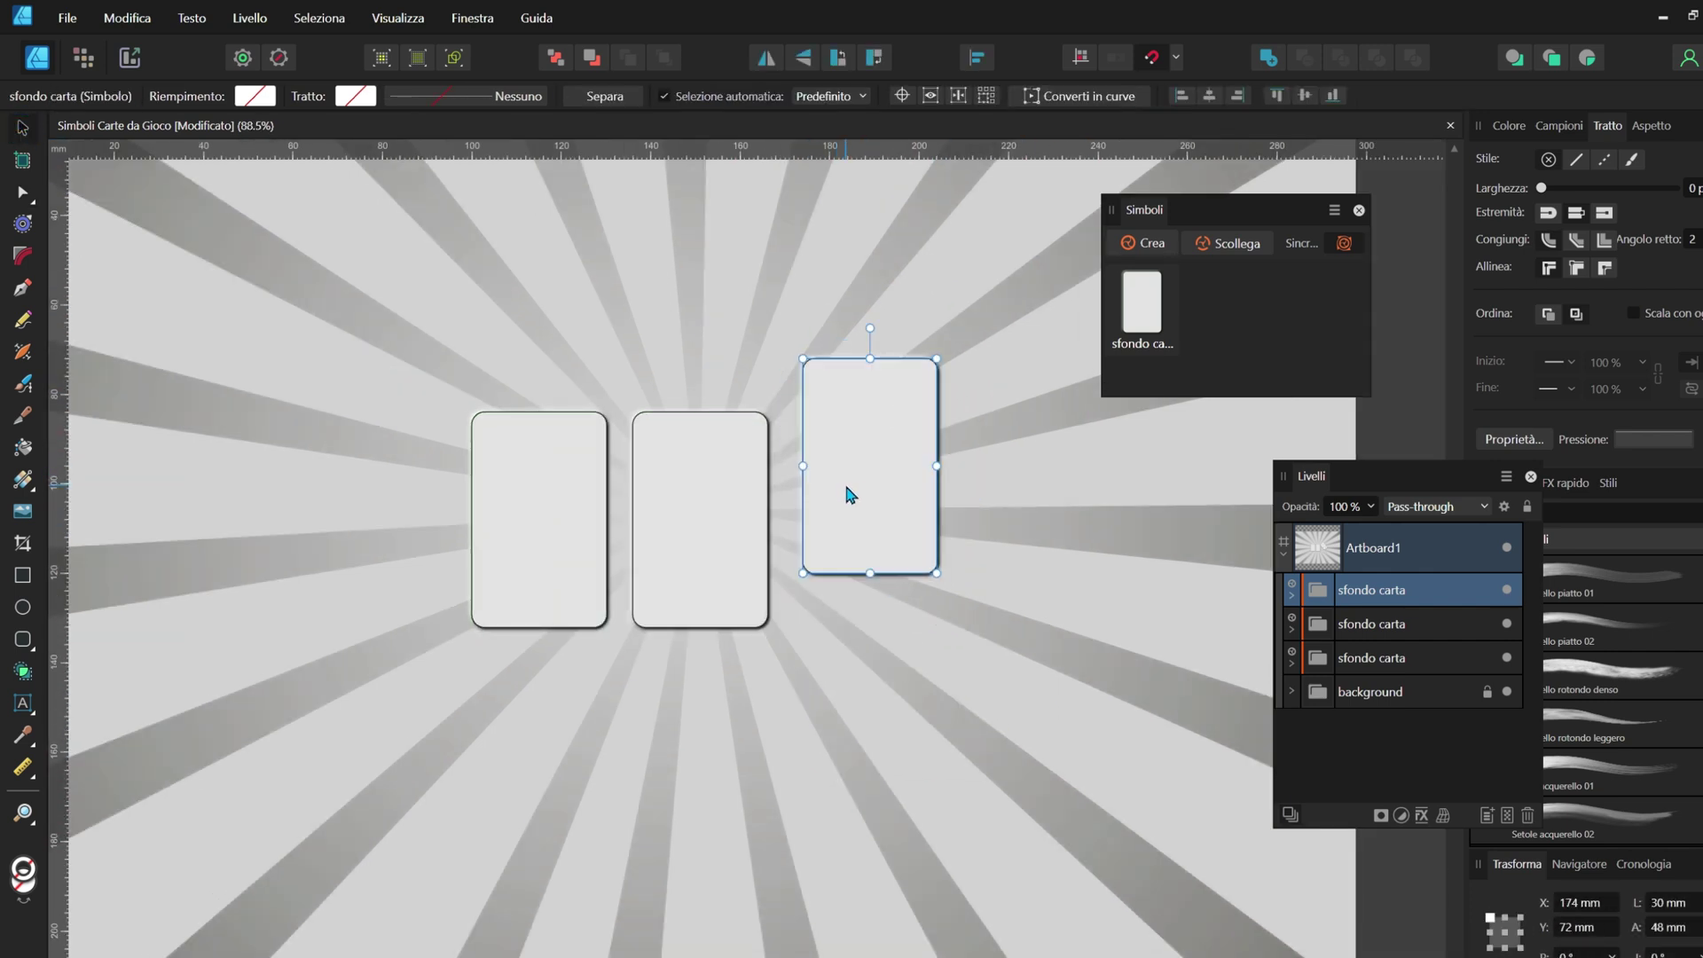
left_click_drag(866, 523, 867, 514)
scroll(874, 483, "up", 4)
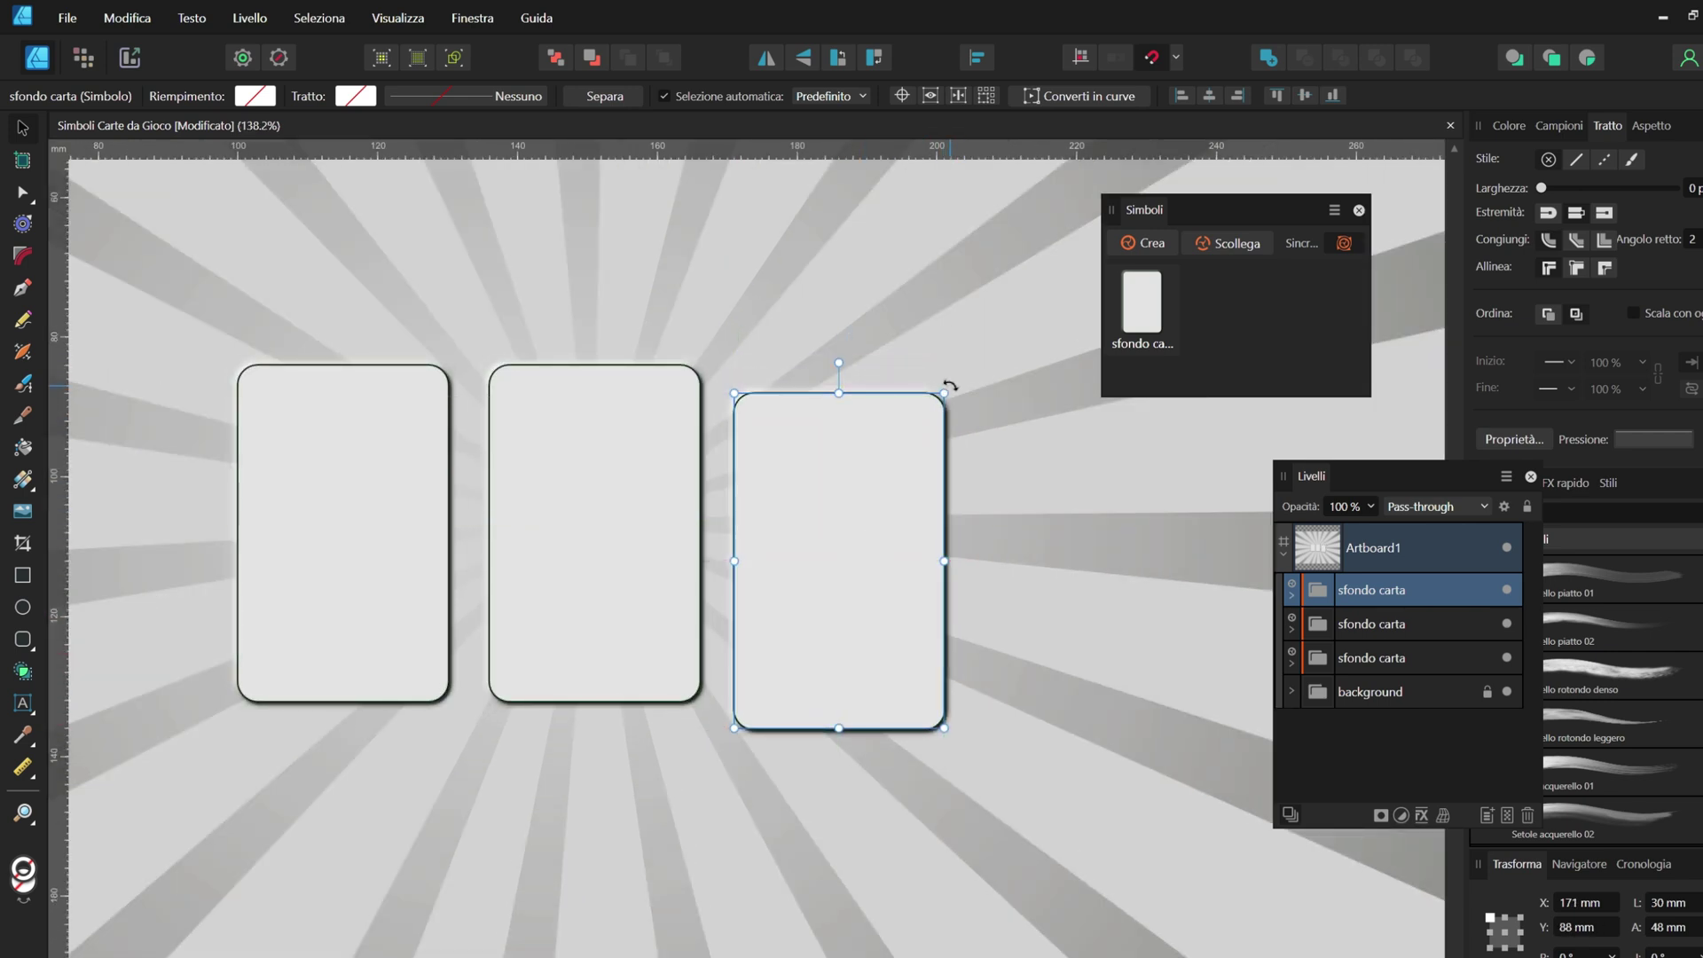
key("ctrl+z")
- Tilt the right card clockwise and the left card about 7.5° the opposite way
left_click_drag(960, 349, 1002, 385)
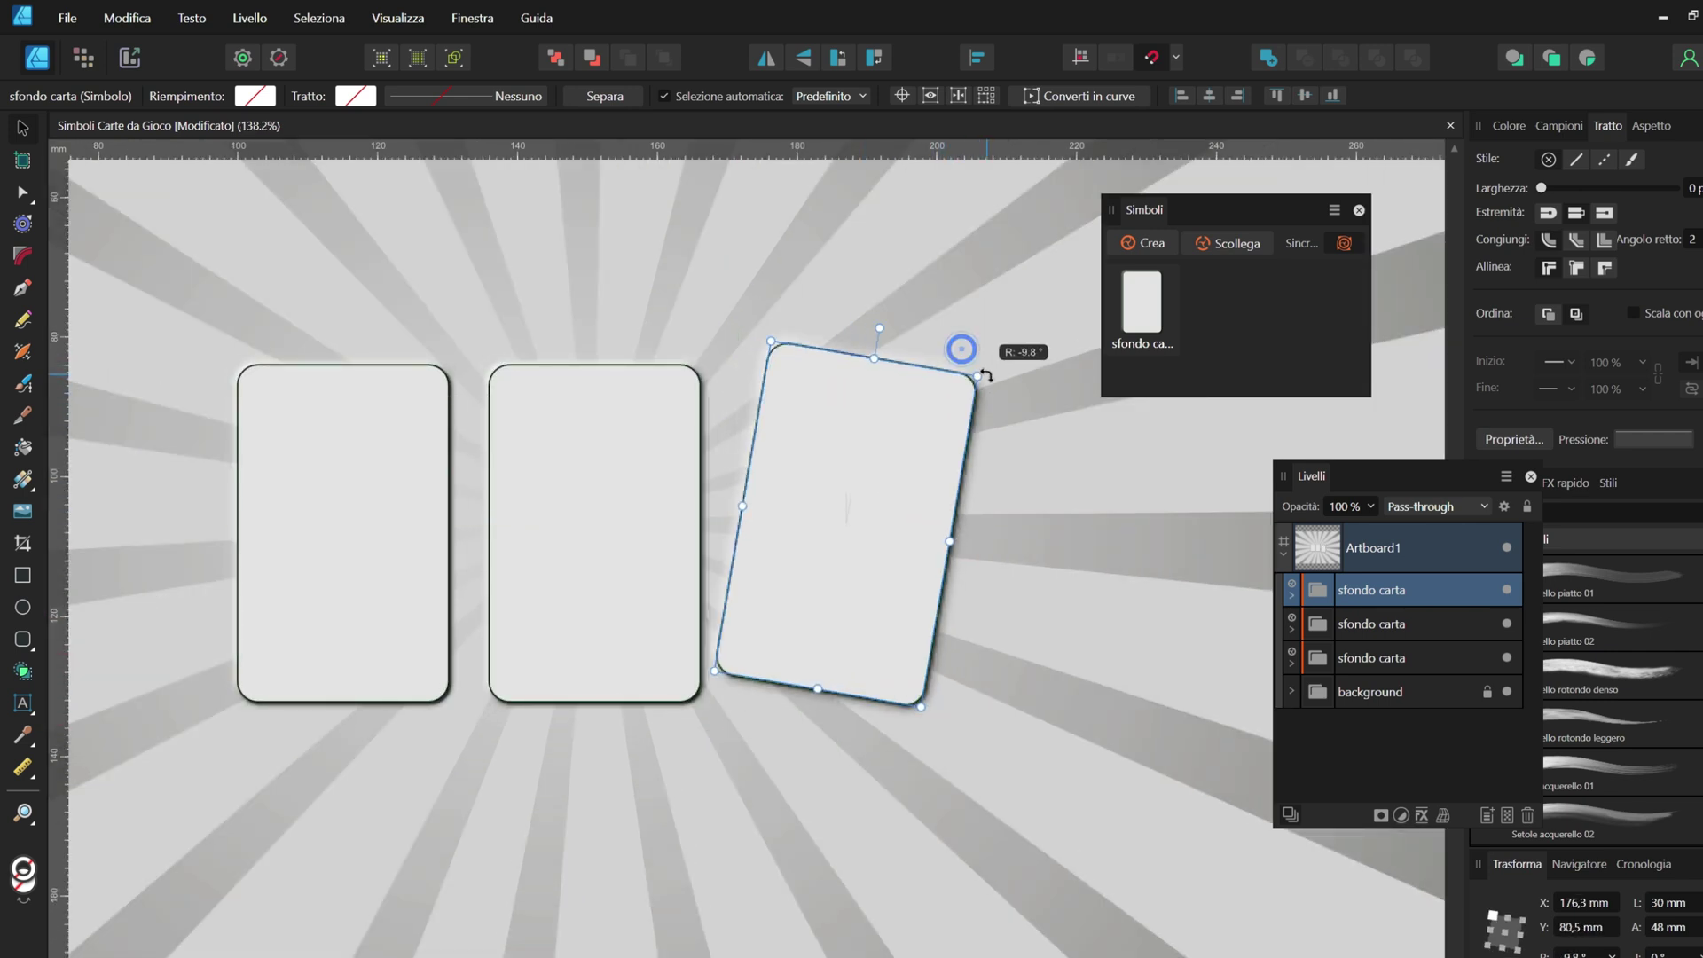
scroll(418, 555, "down", 5)
left_click(448, 567)
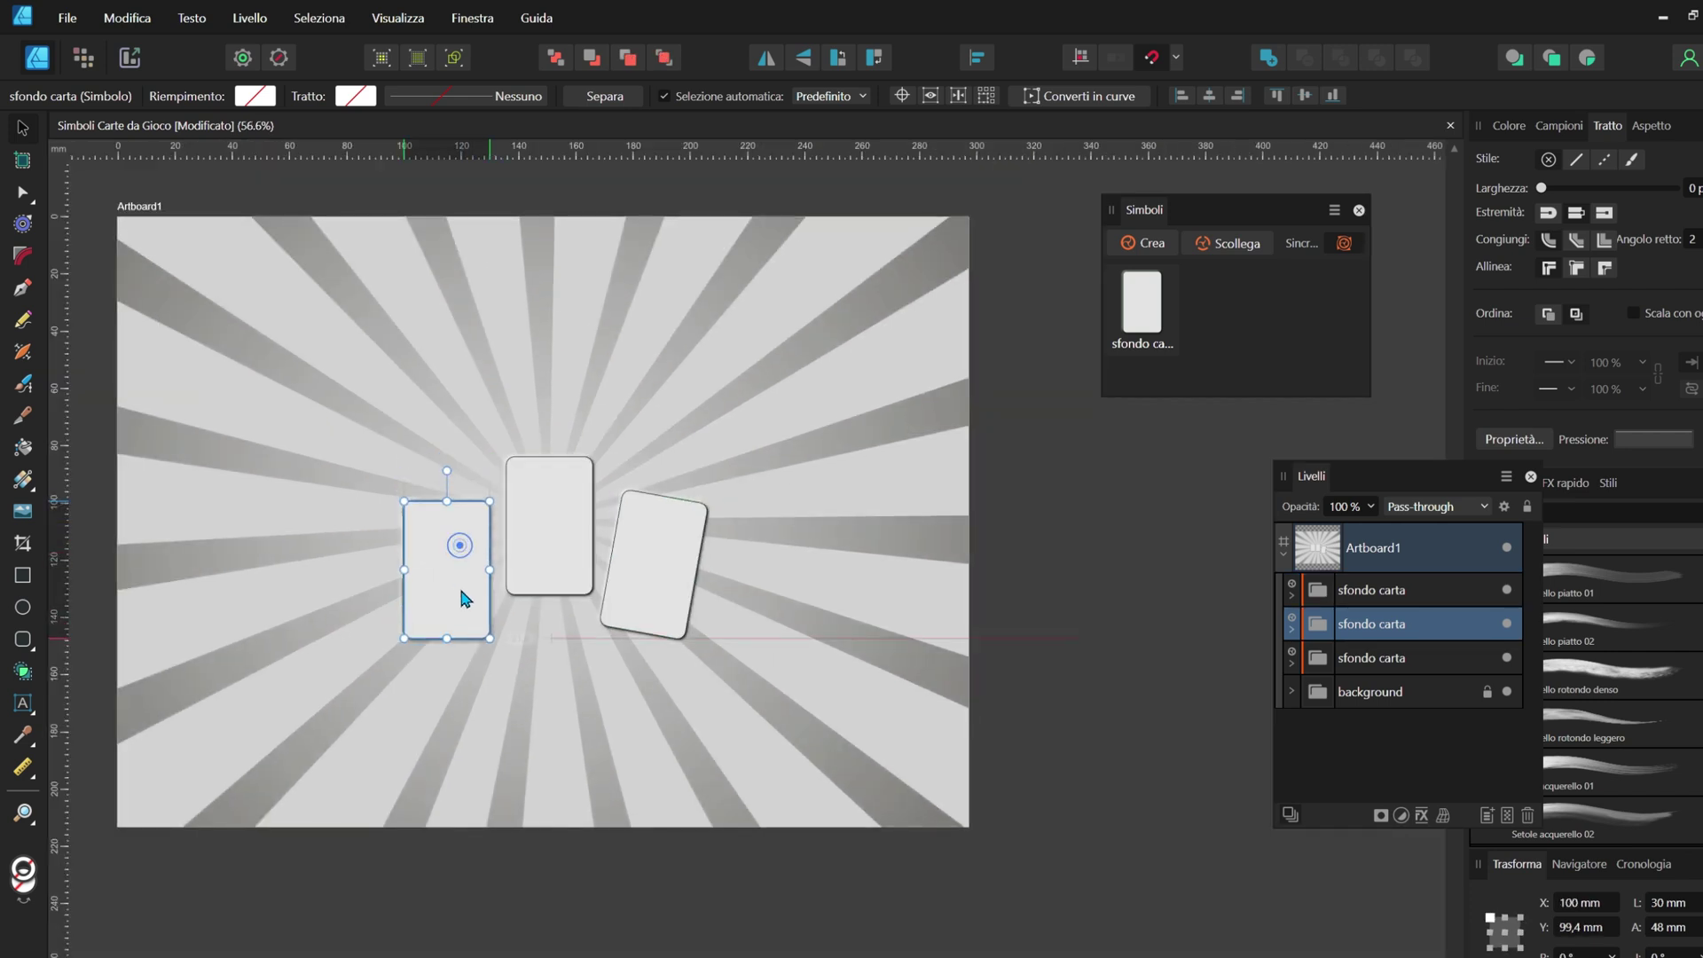
scroll(459, 584, "up", 5)
left_click_drag(379, 399, 403, 389)
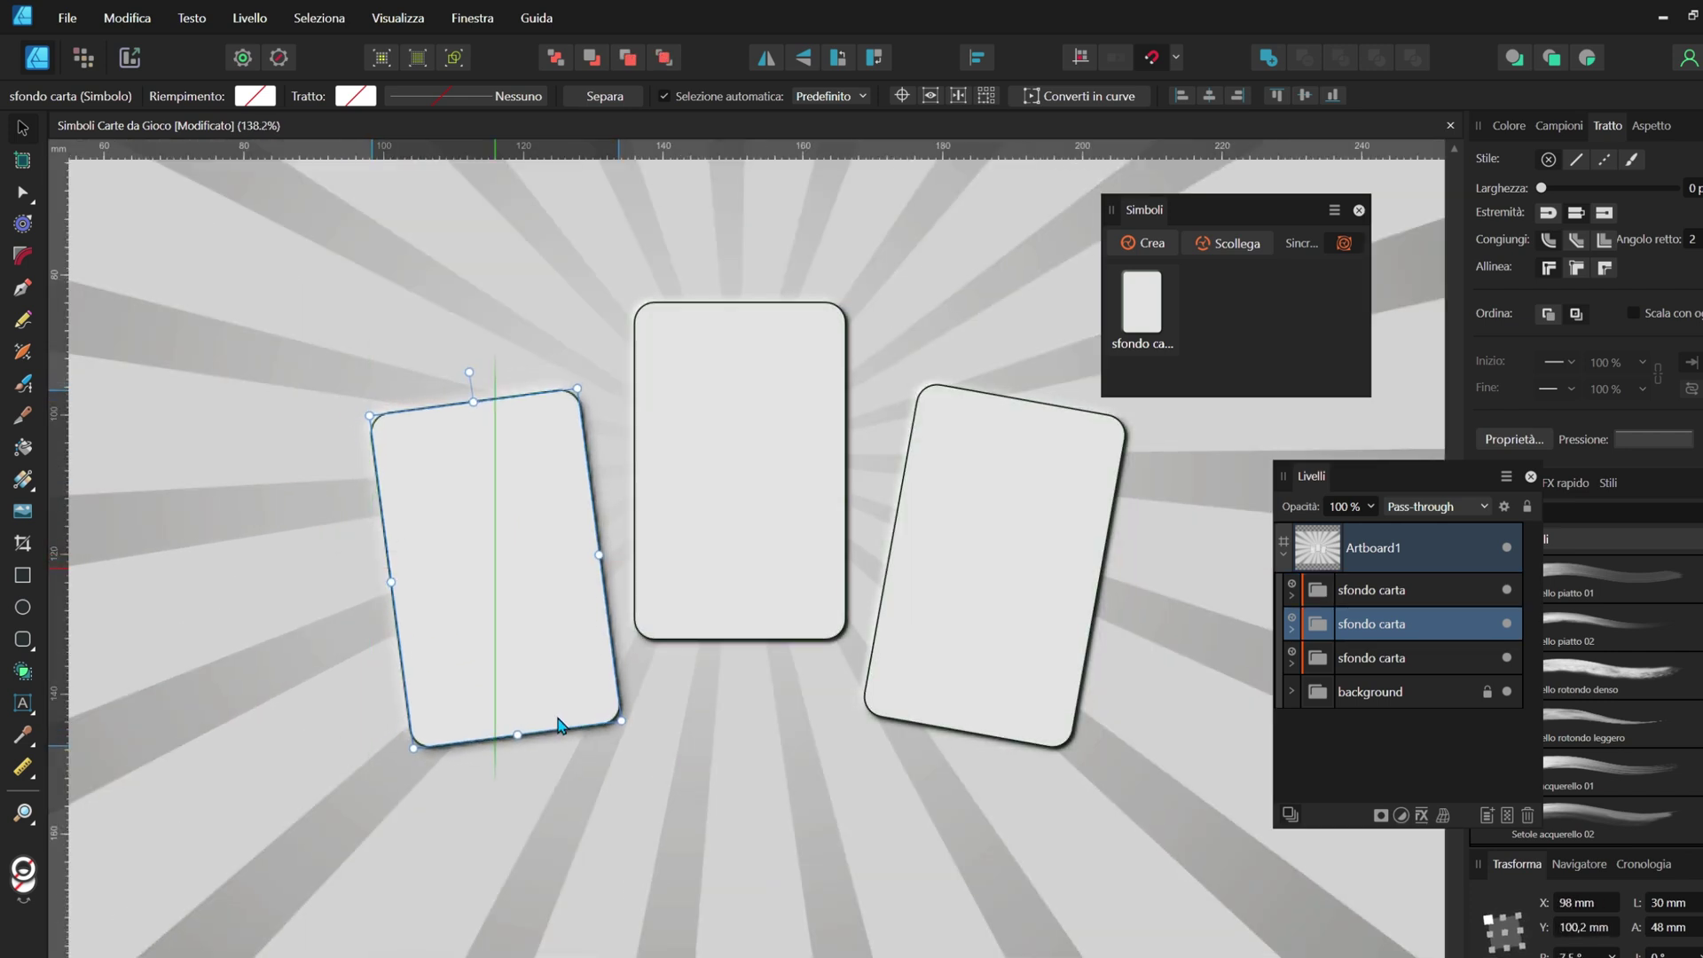
left_click(940, 684)
scroll(940, 674, "down", 2)
- Fine-tune the right card's tilt through its card shape in the symbol
left_click(1292, 595)
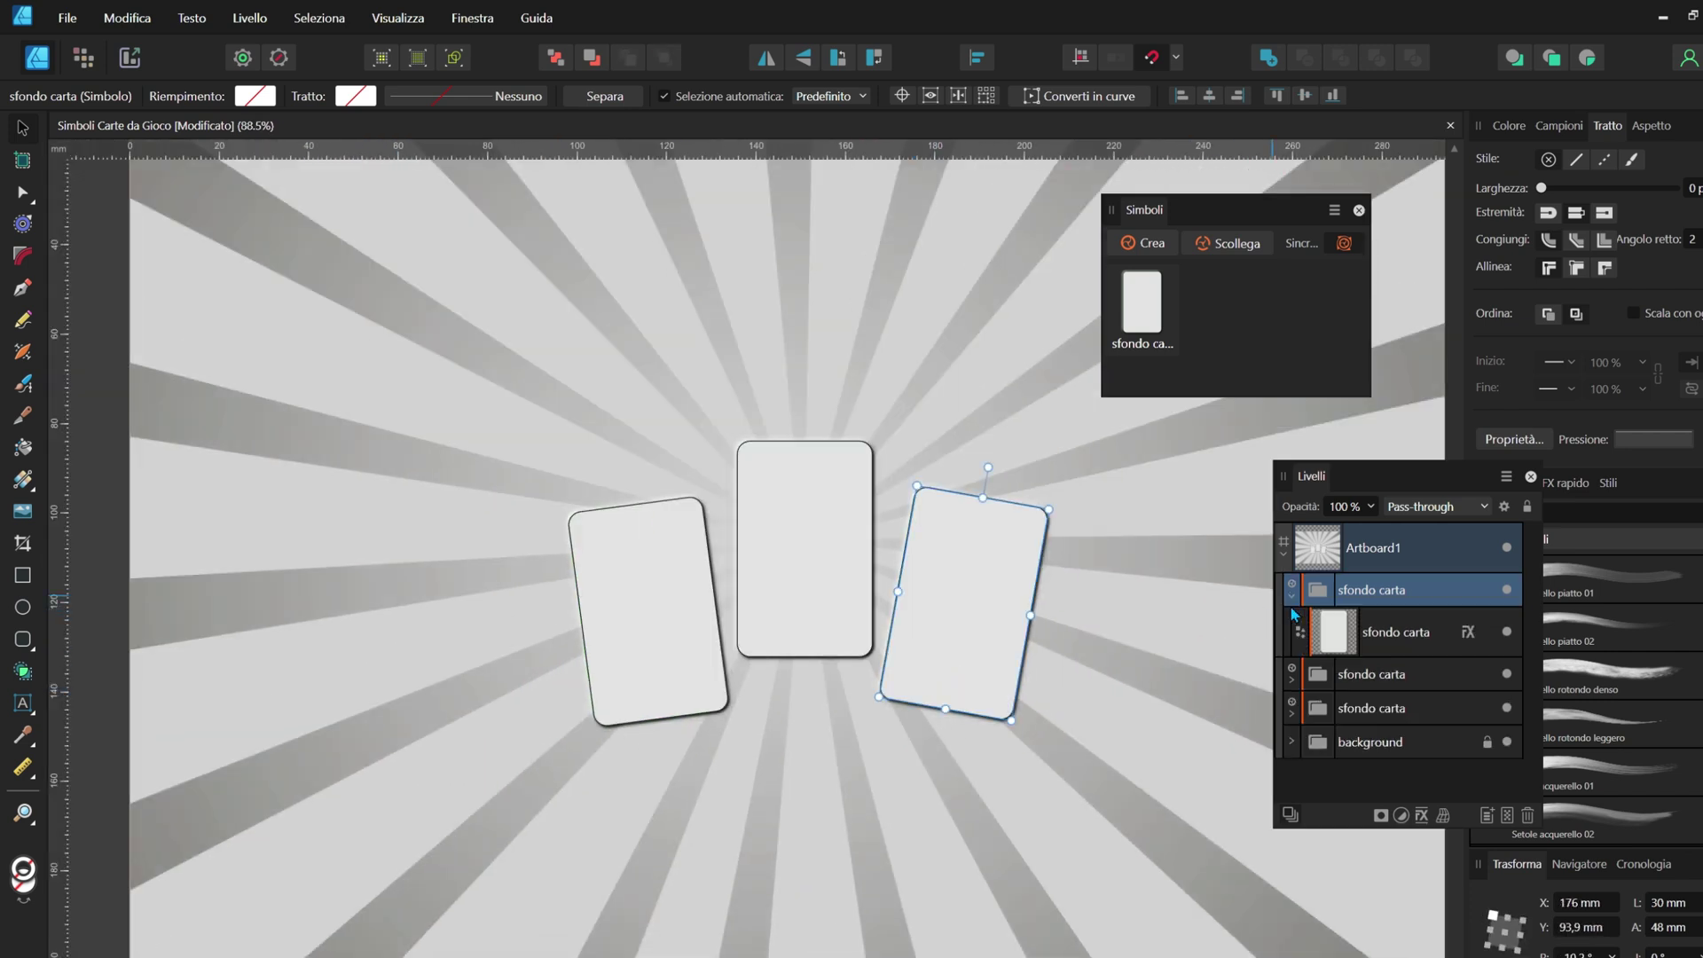
left_click(1328, 635)
left_click_drag(1060, 502, 1069, 507)
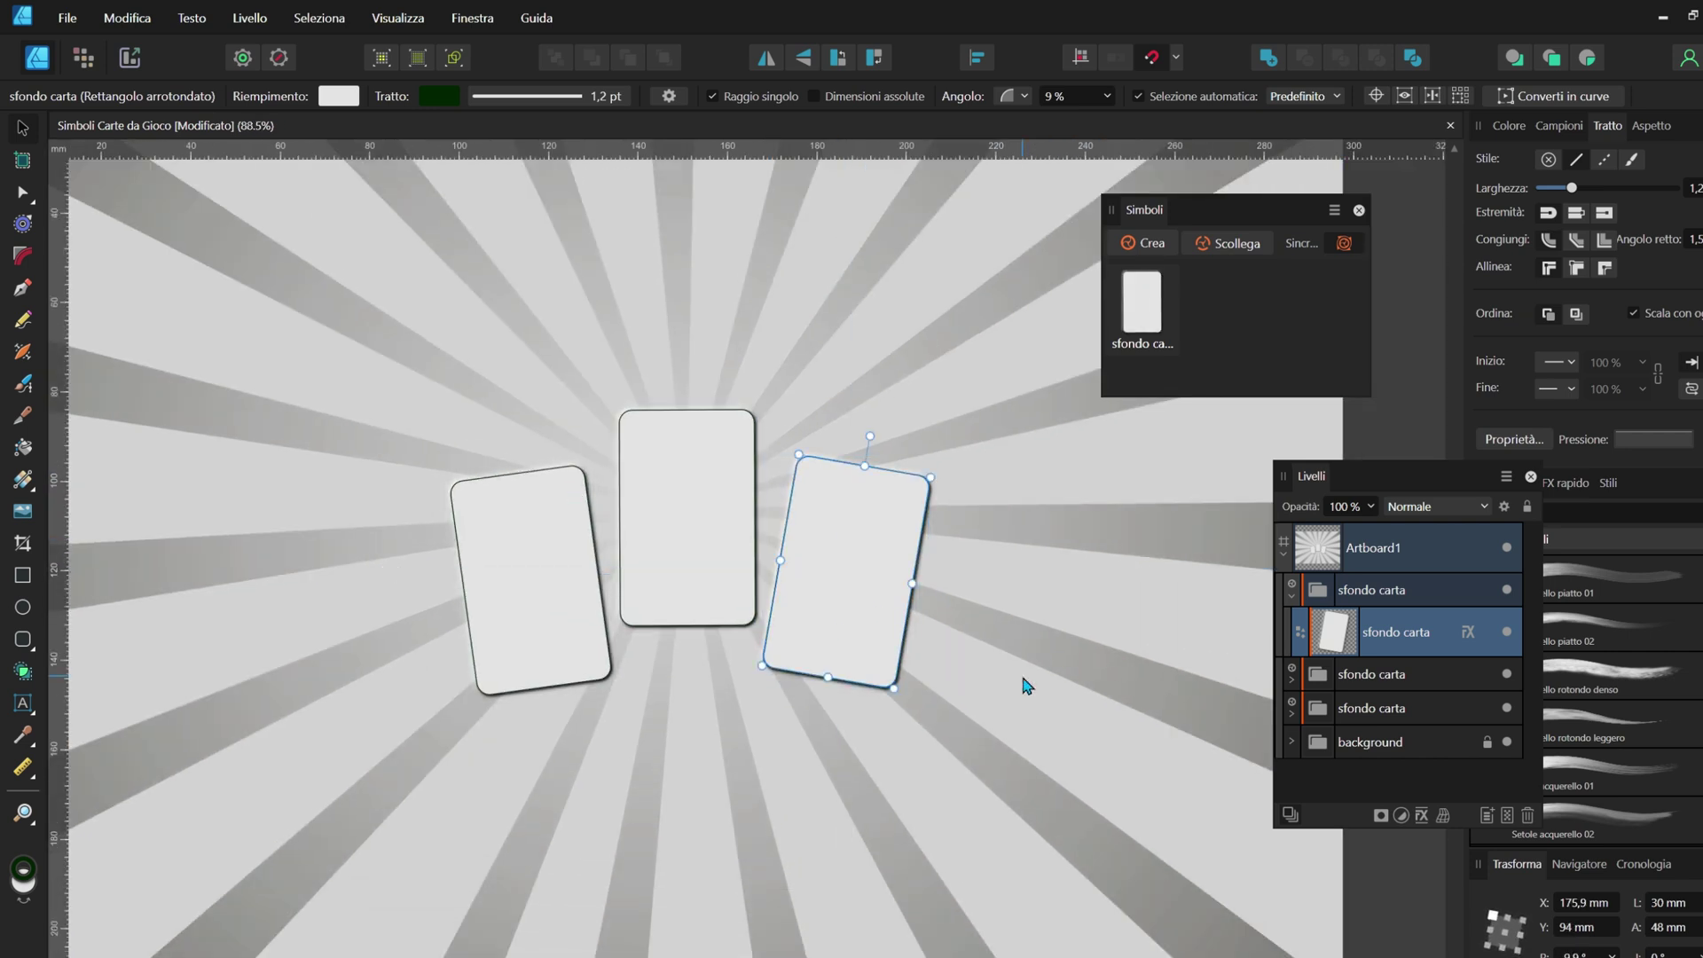
left_click(1022, 678)
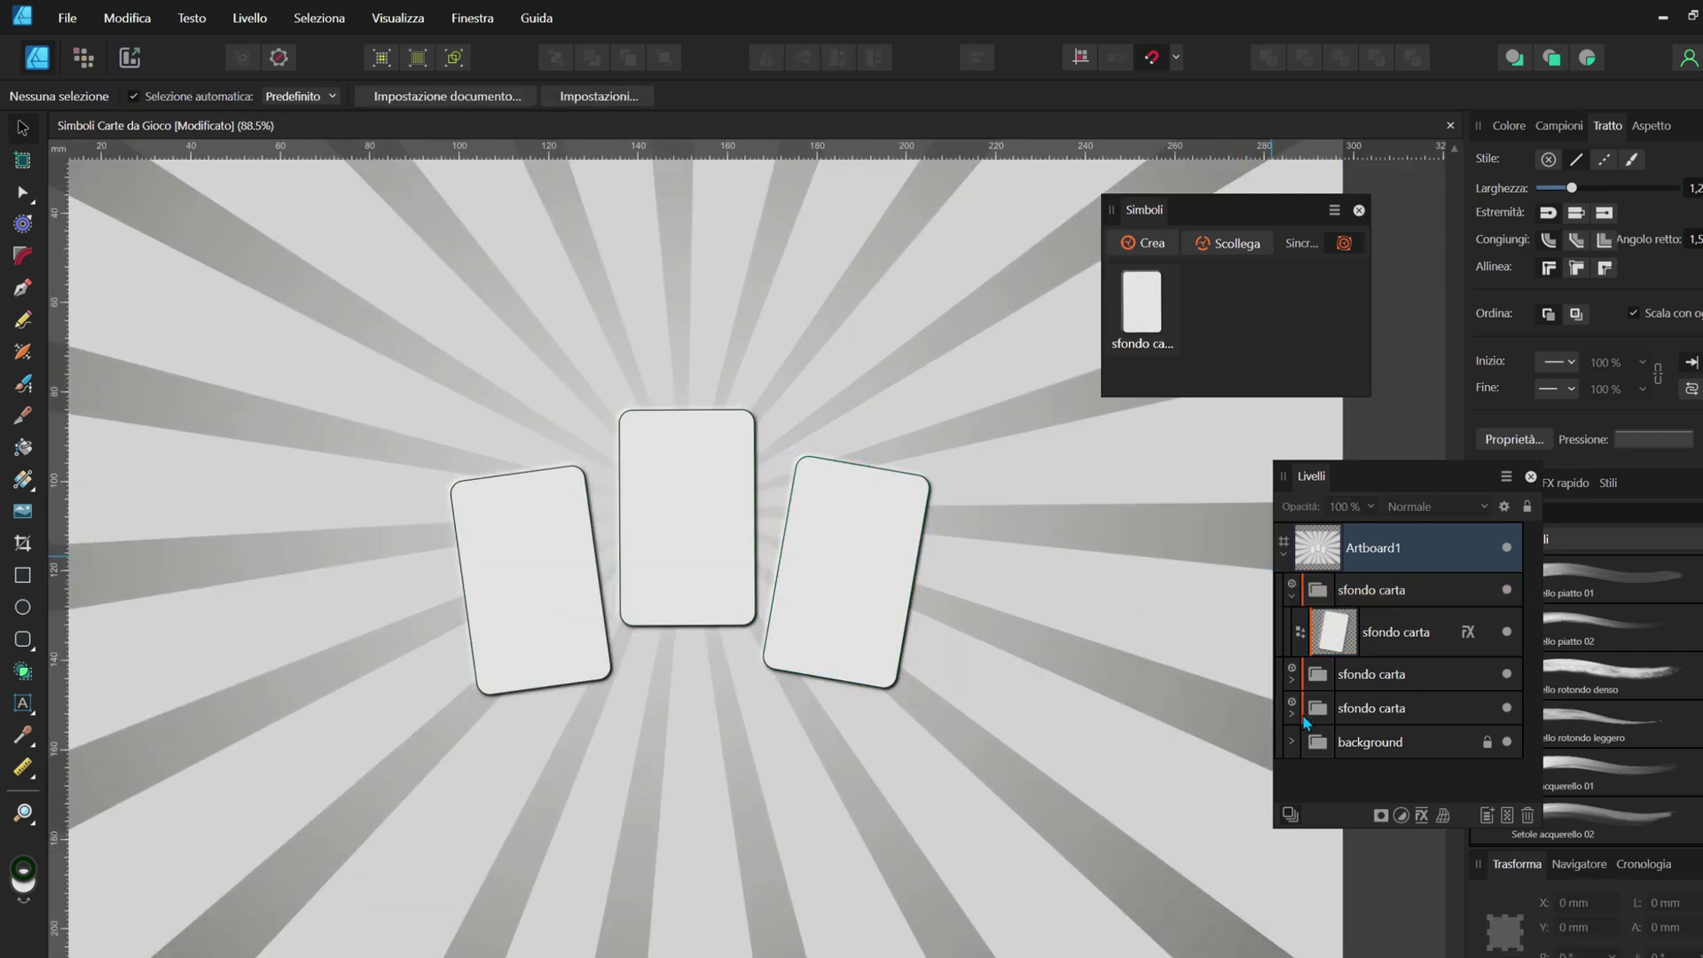
left_click(1291, 595)
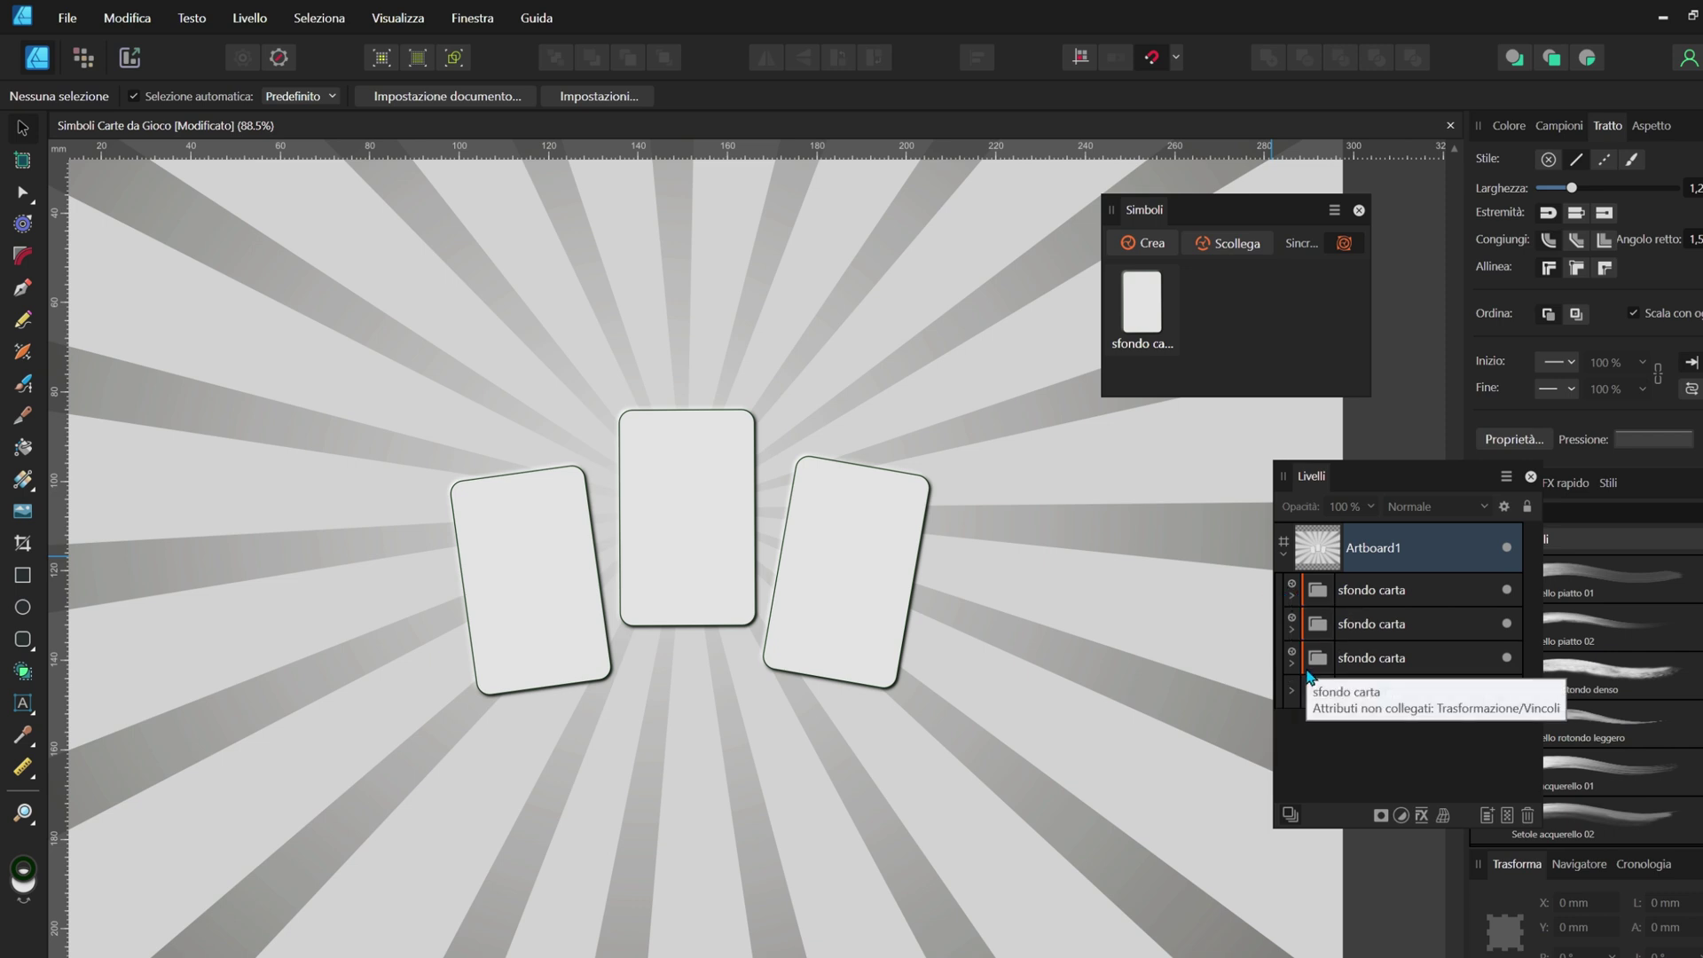
- Draw a dark red heart shape and move it onto the centre card
left_click(27, 642)
left_click(130, 580)
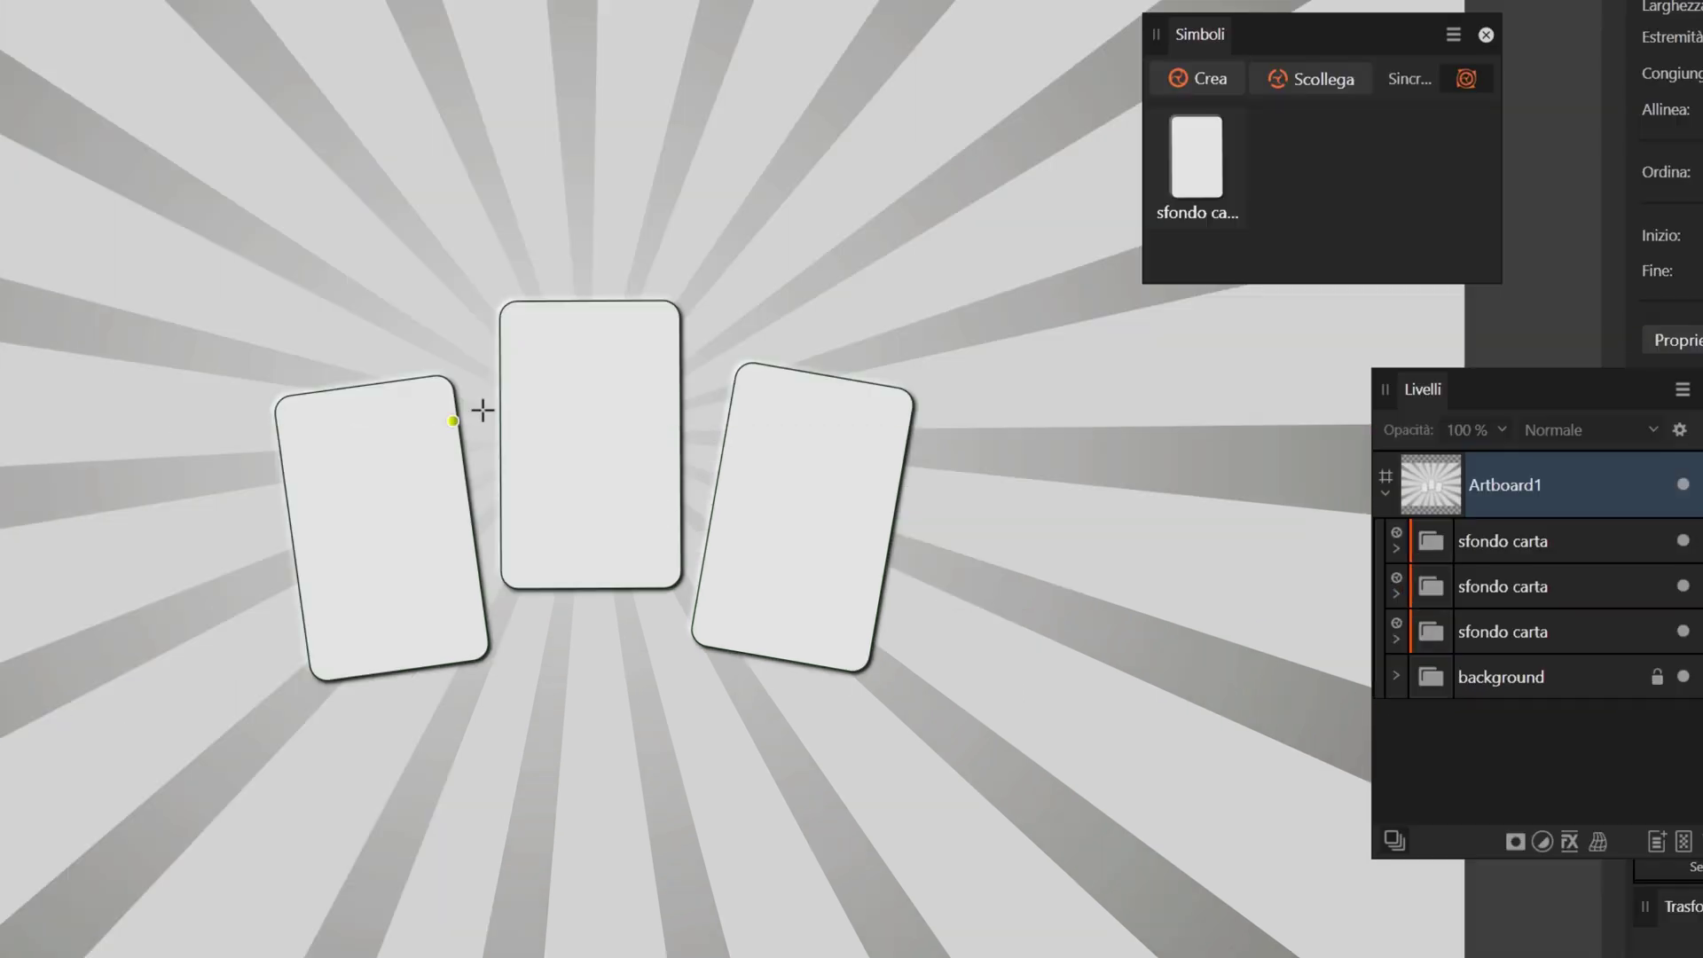
left_click_drag(299, 482, 419, 572)
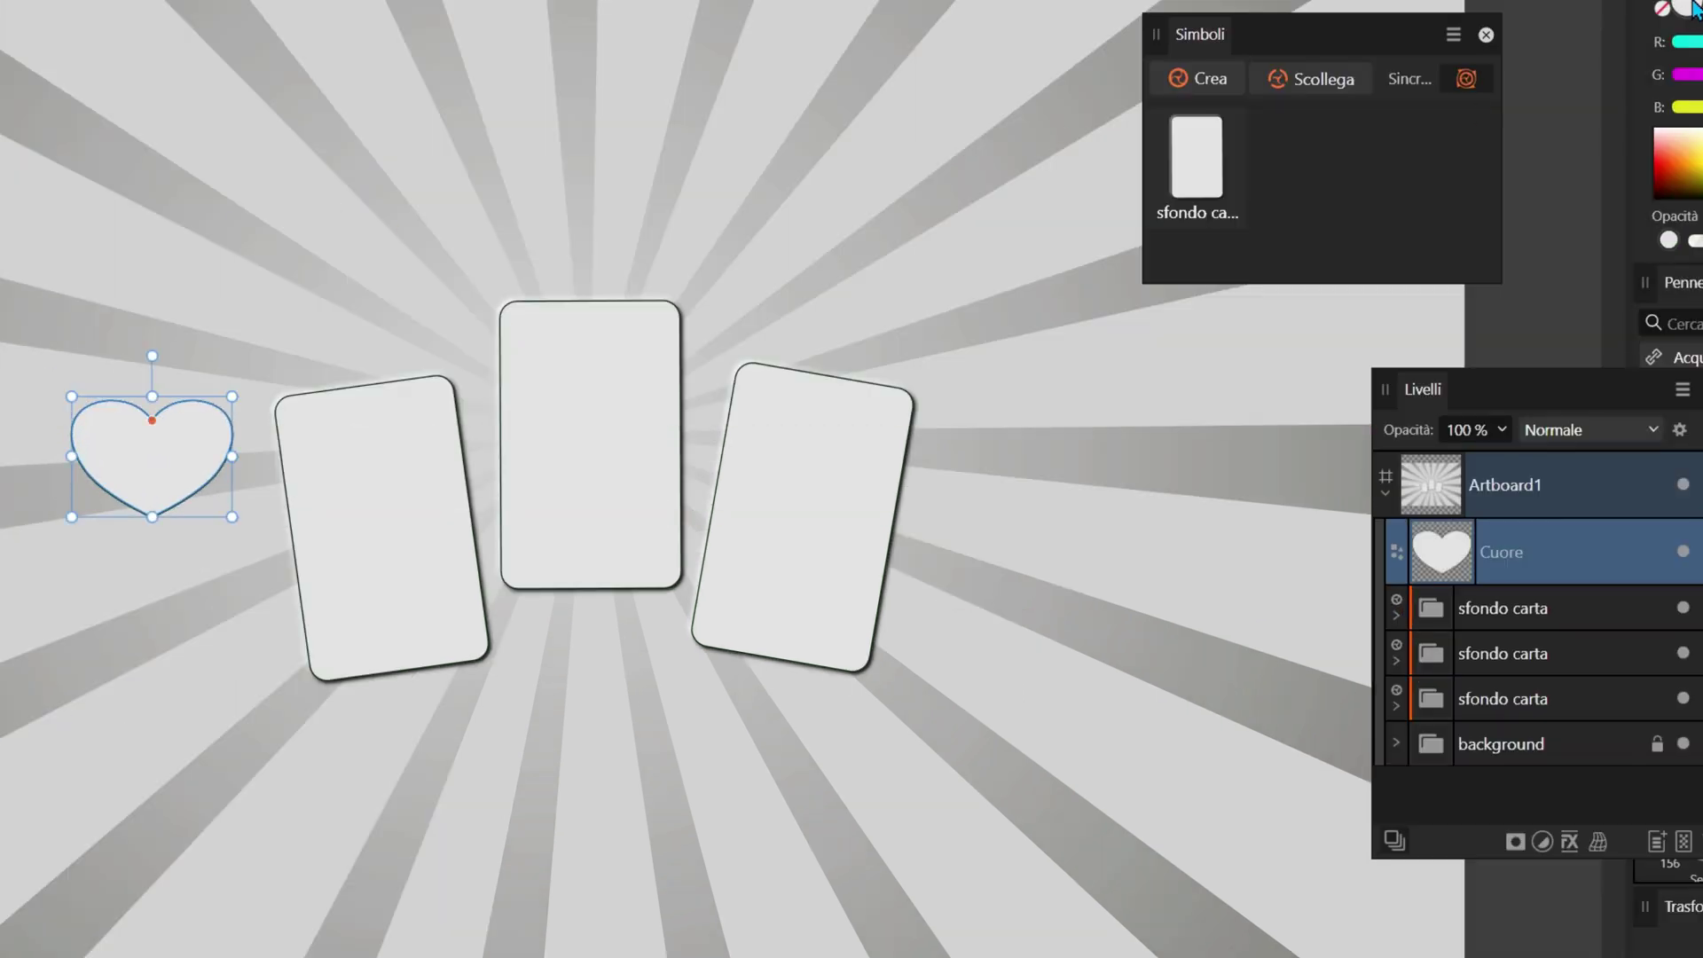
left_click(1667, 173)
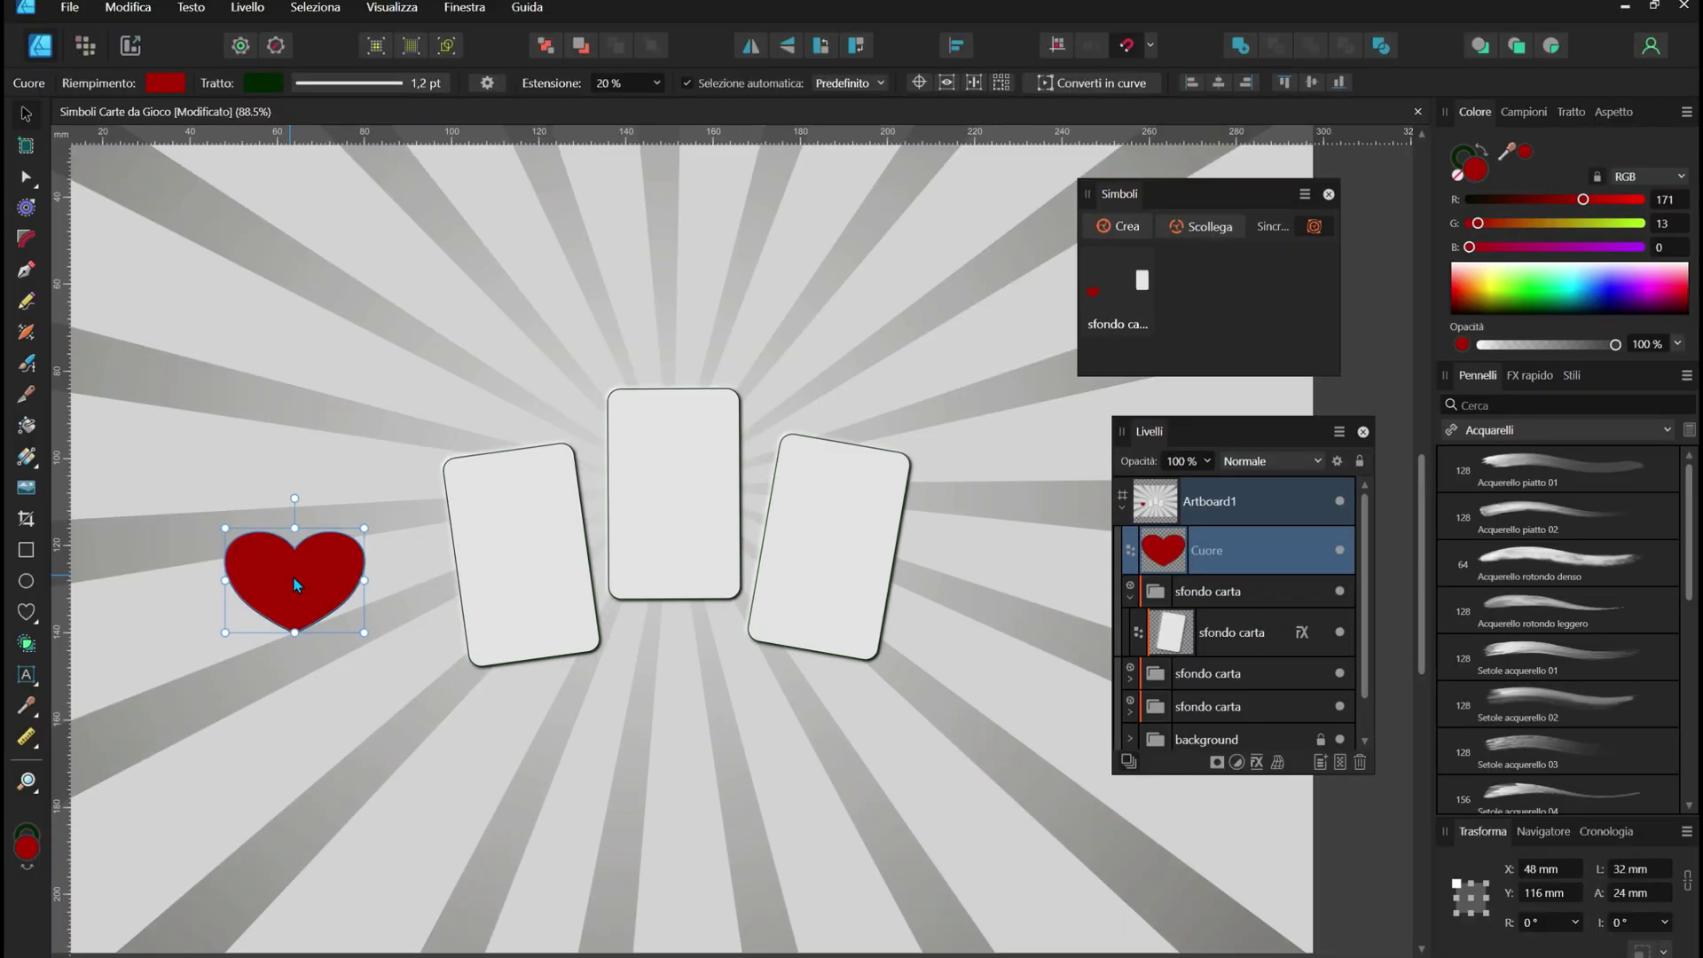
left_click_drag(296, 584, 676, 491)
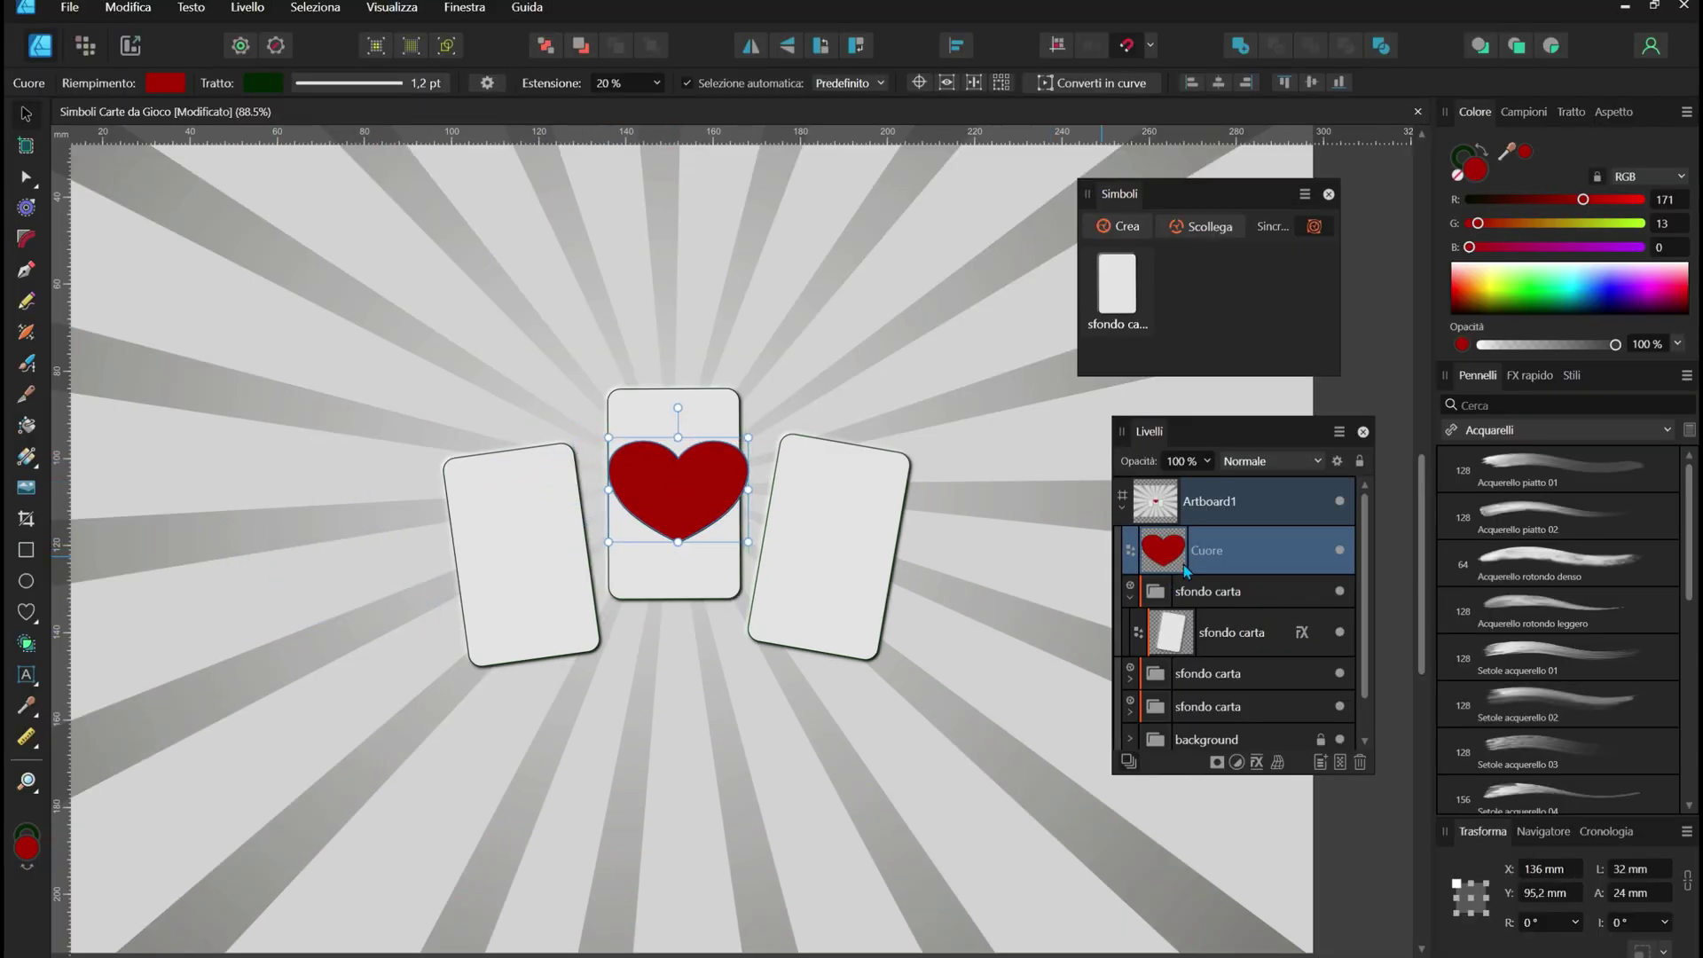
- Put the heart inside the shared card symbol and shrink it to about 19.5 × 14.6 mm
mouse_move(1186, 571)
left_mouse_down()
mouse_move(1187, 618)
mouse_move(1167, 620)
left_mouse_up()
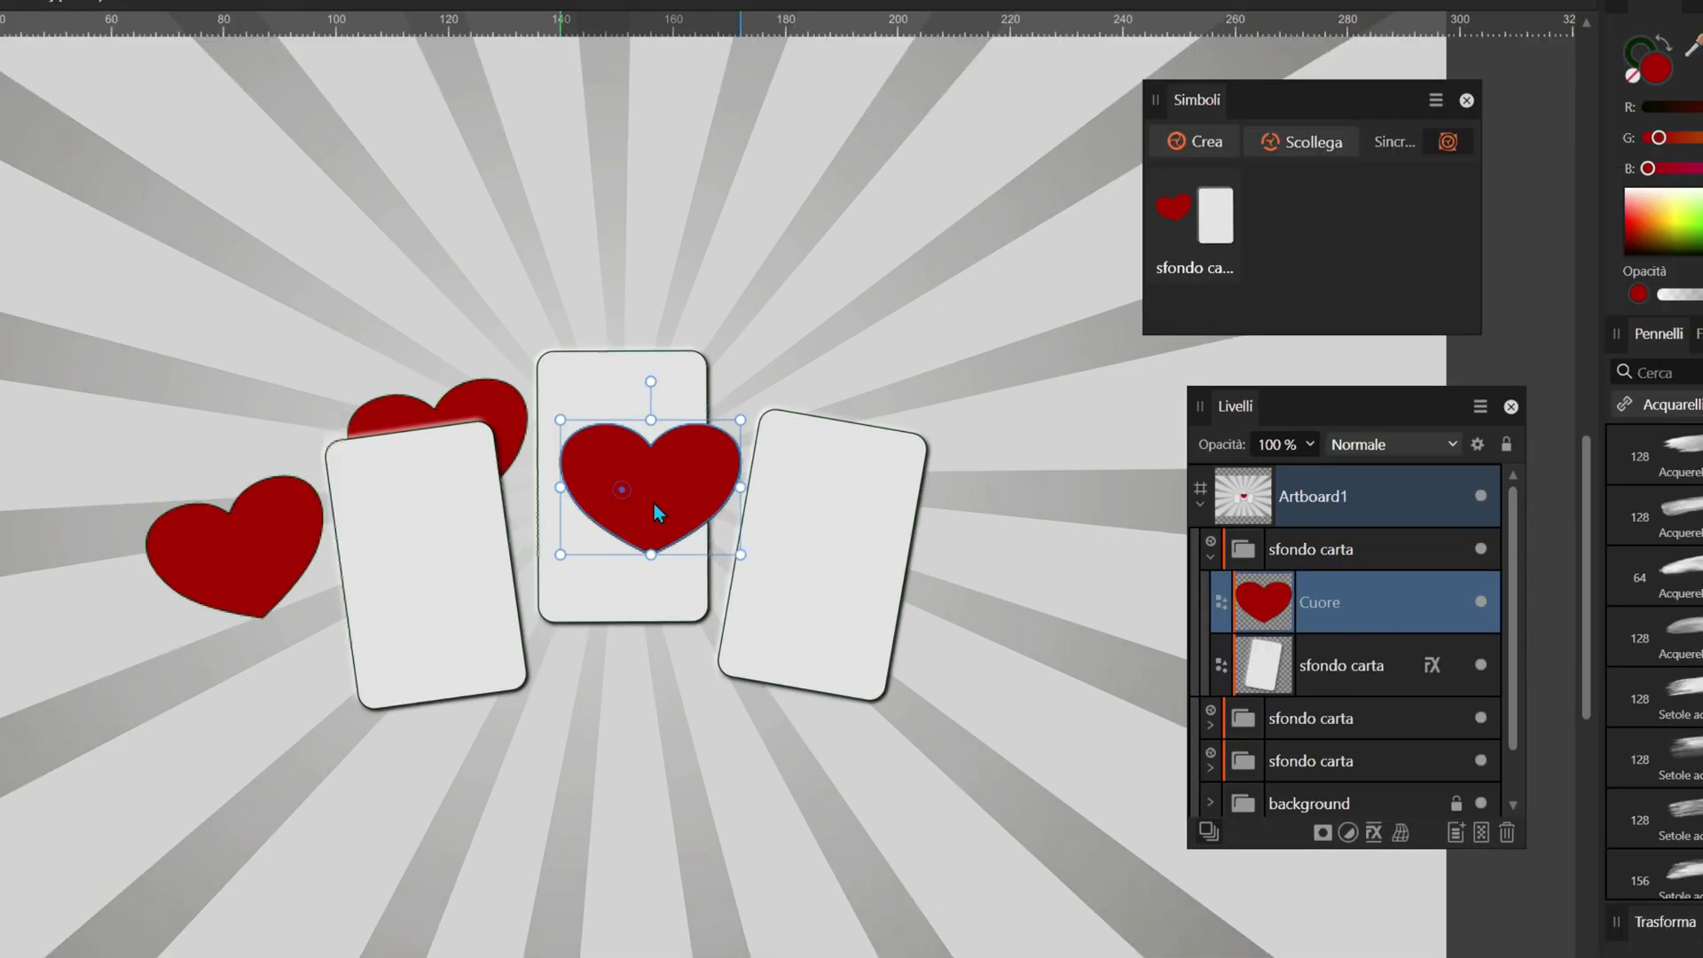
mouse_move(669, 507)
left_mouse_down()
mouse_move(828, 543)
mouse_move(815, 553)
left_mouse_up()
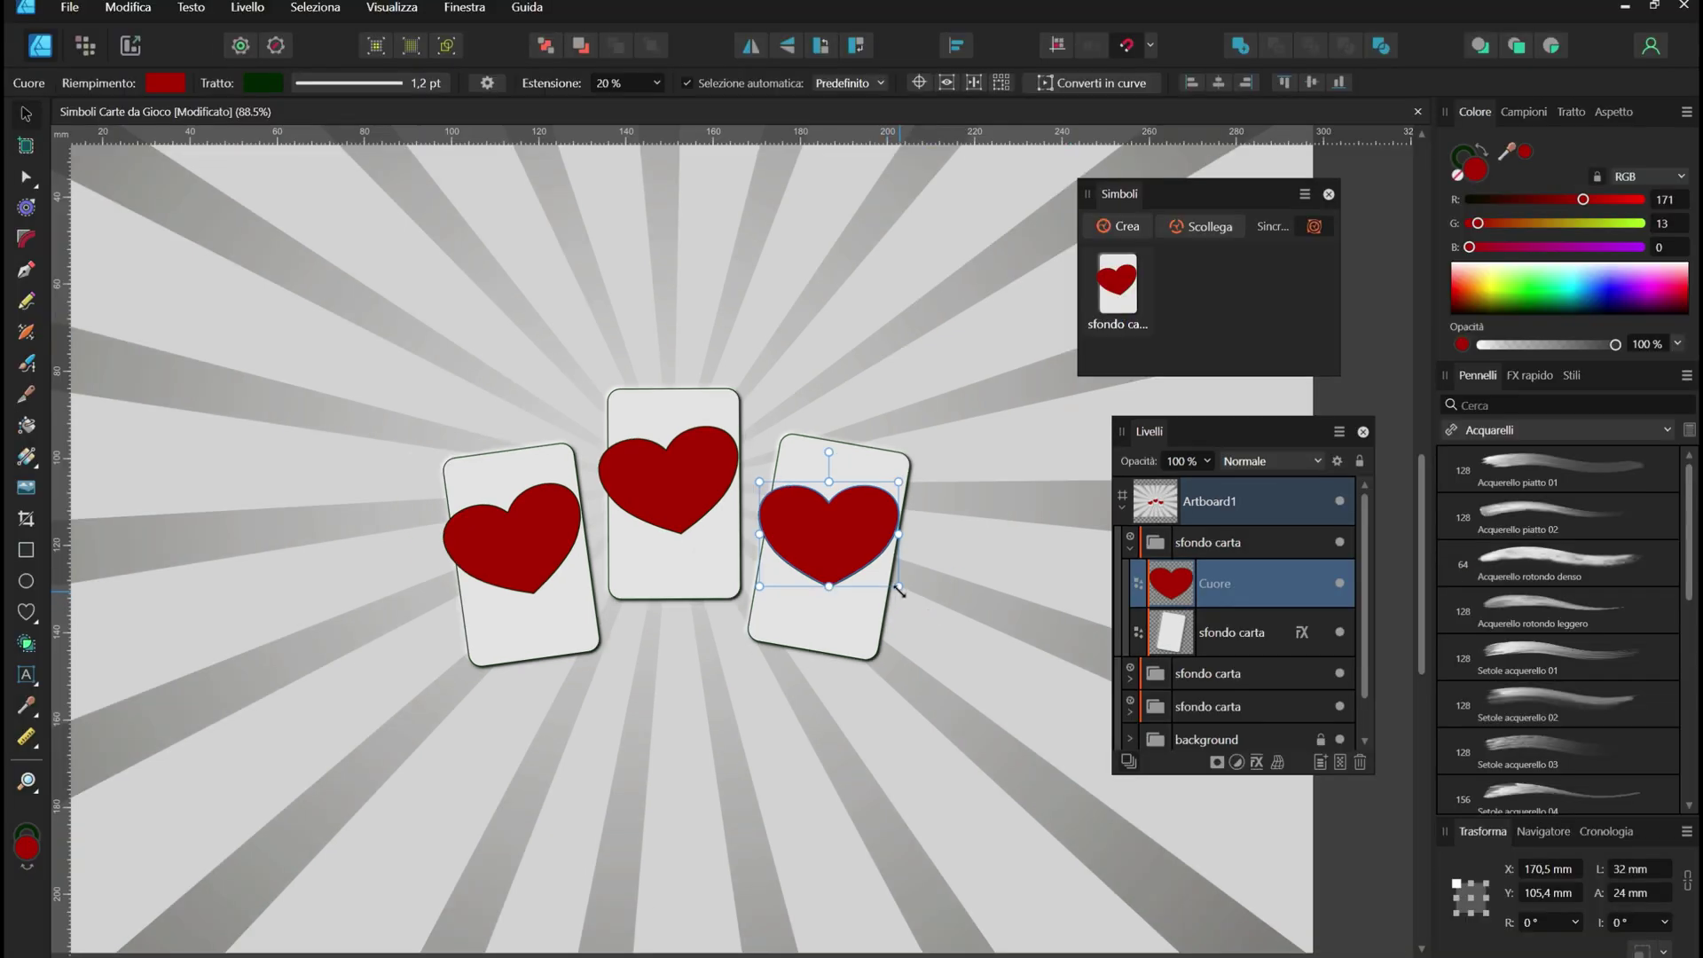
left_click_drag(898, 589, 883, 589)
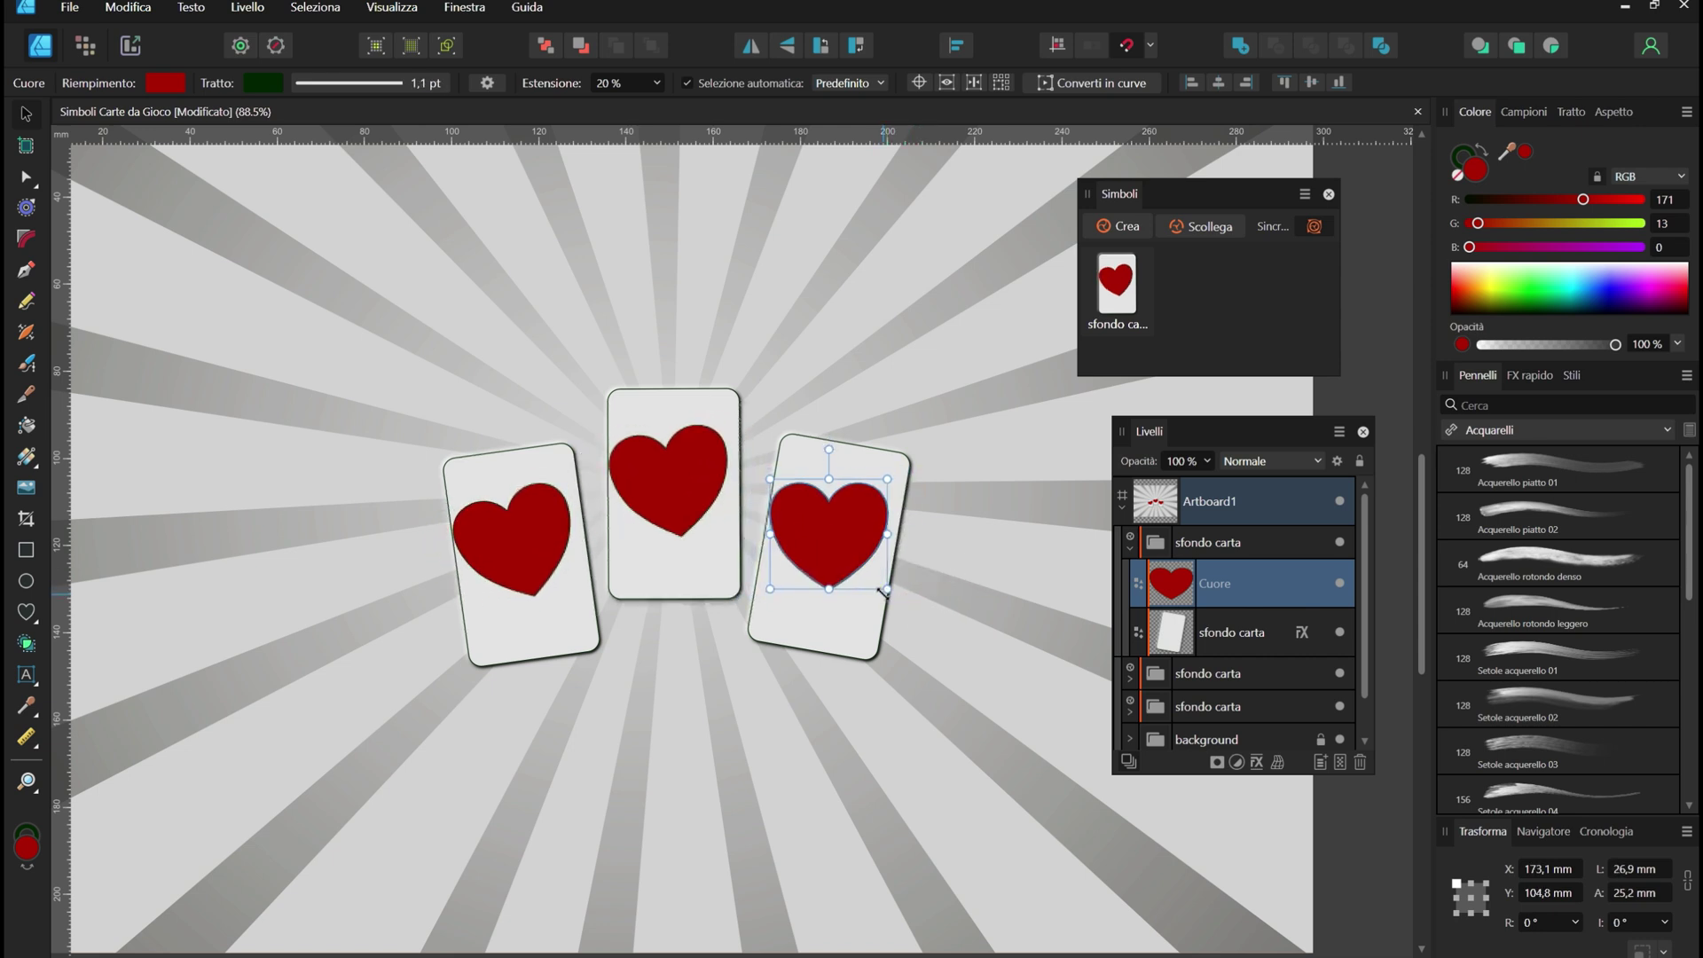
key("ctrl+z")
left_click_drag(897, 587, 854, 552)
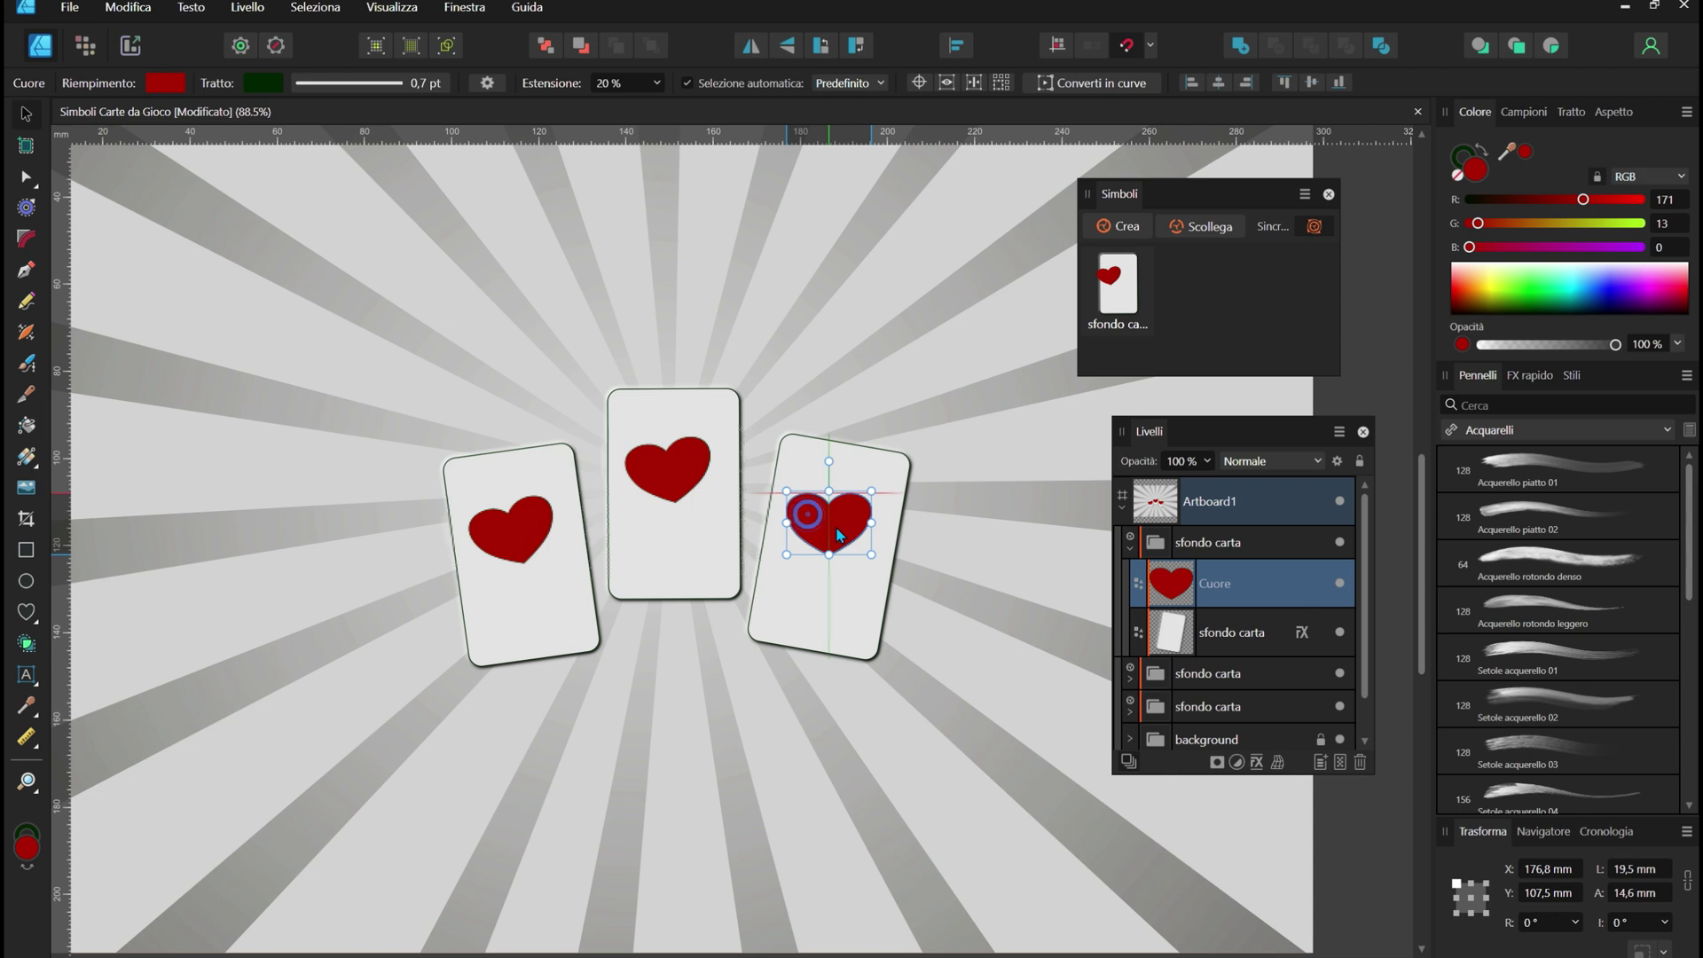
scroll(848, 309, "up", 2)
mouse_move(1469, 247)
left_mouse_down()
mouse_move(1596, 248)
mouse_move(1472, 247)
left_mouse_up()
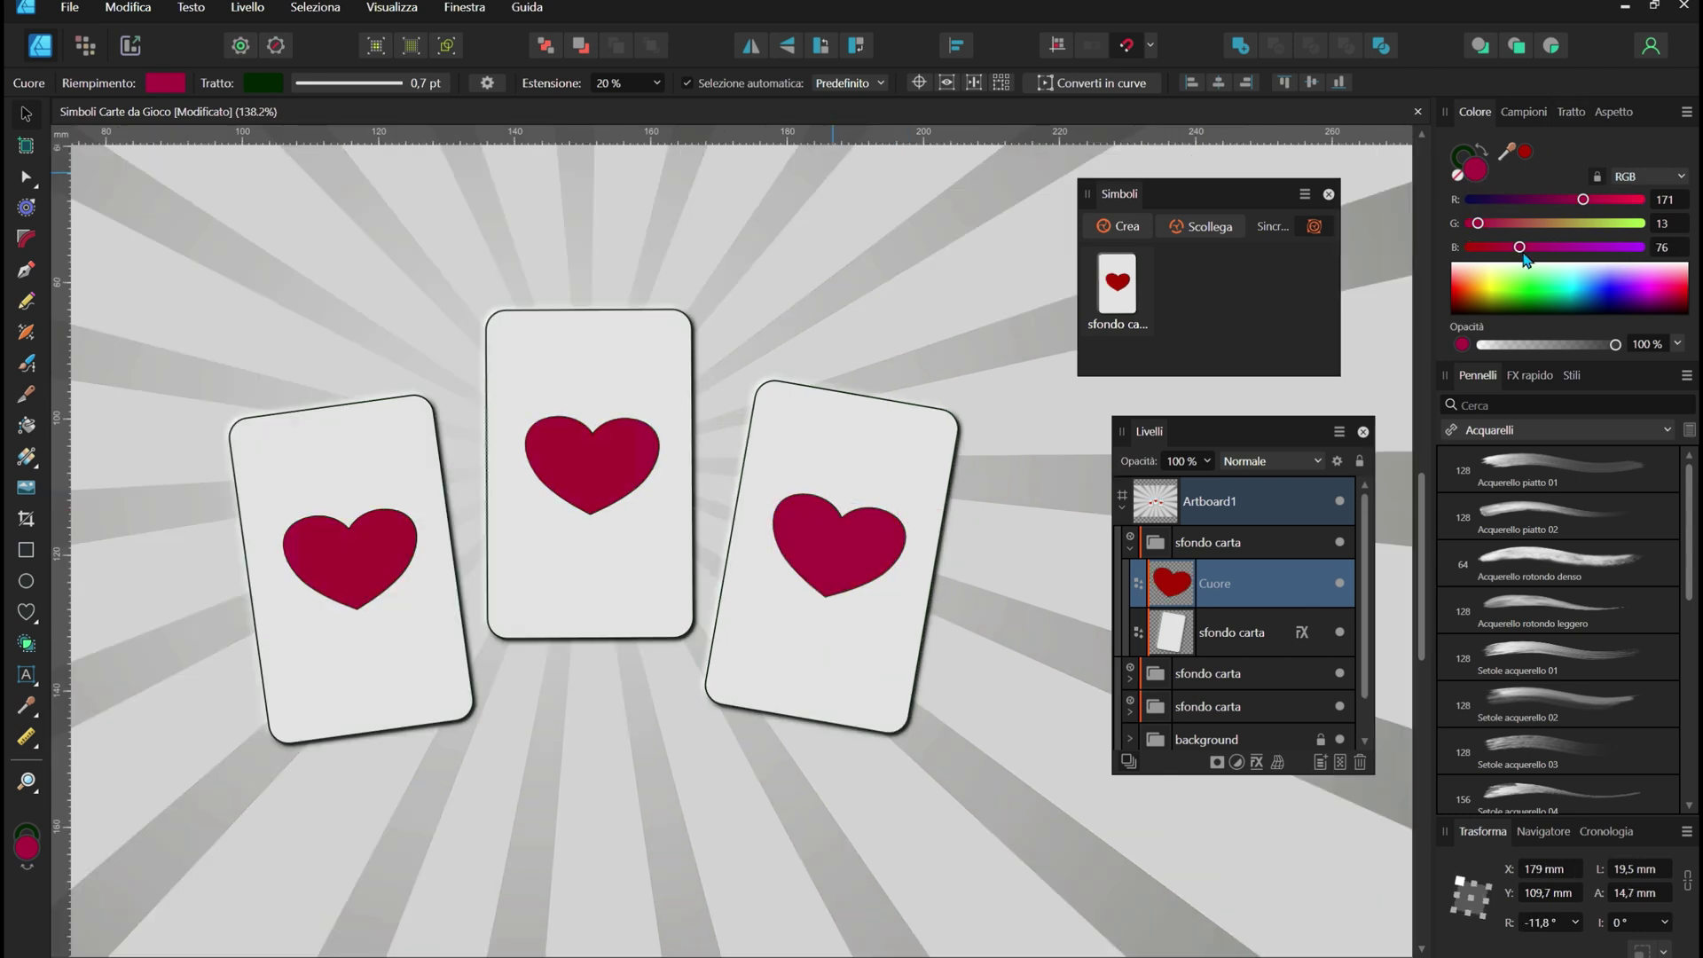
- Add an outer shadow and a bevel to the hearts
left_click(1256, 762)
left_click(1054, 511)
left_click(1053, 283)
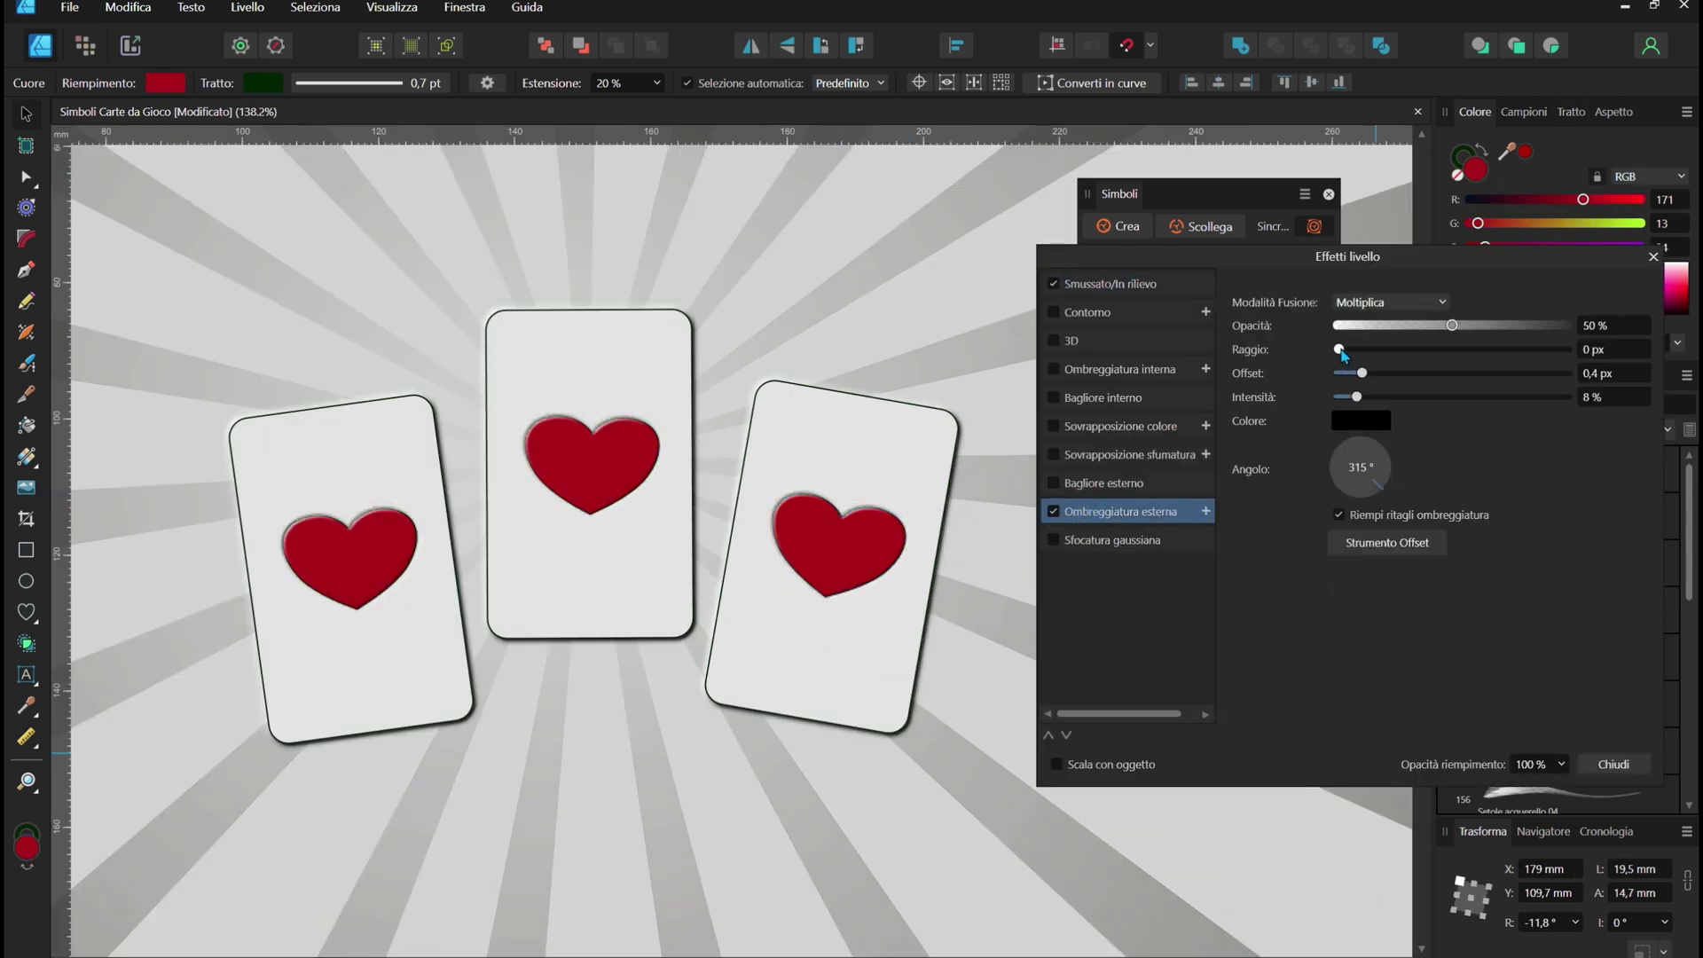
left_click(1091, 280)
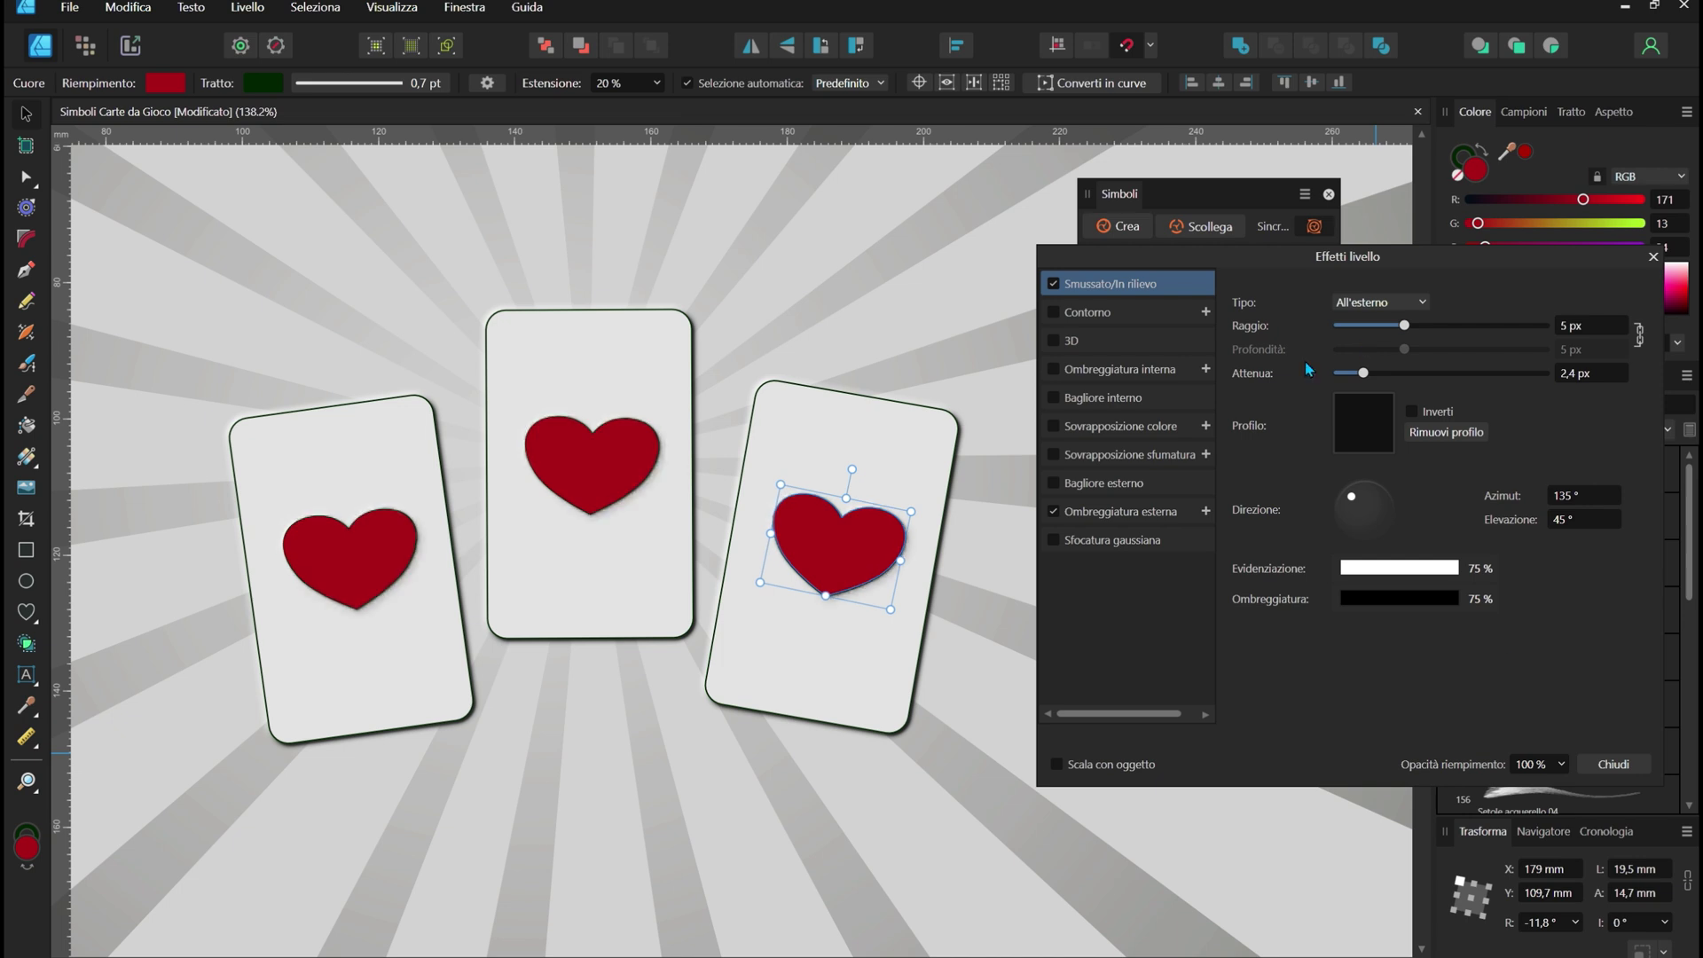
left_click(1613, 763)
- Dock the Symbols panel with the other panels on the right
left_click(837, 669)
scroll(949, 471, "up", 3)
left_click_drag(1120, 193, 1458, 126)
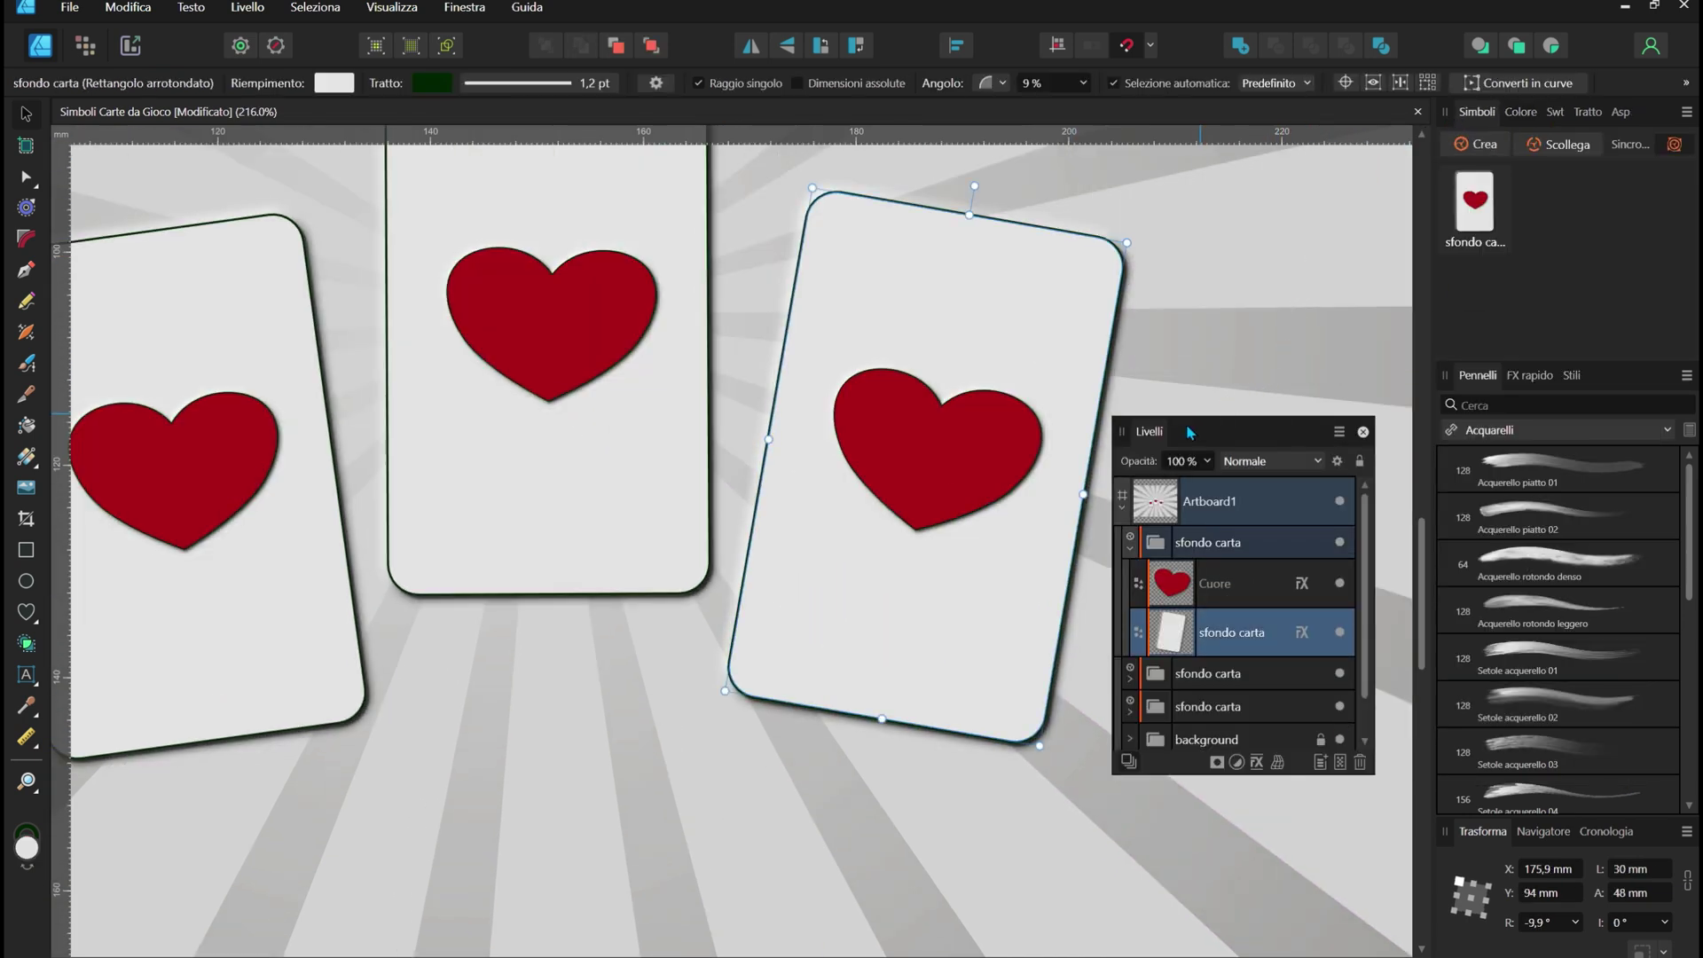
- Group the Layers panel with the Brushes panel and zoom the view out
left_click_drag(1158, 444, 1501, 190)
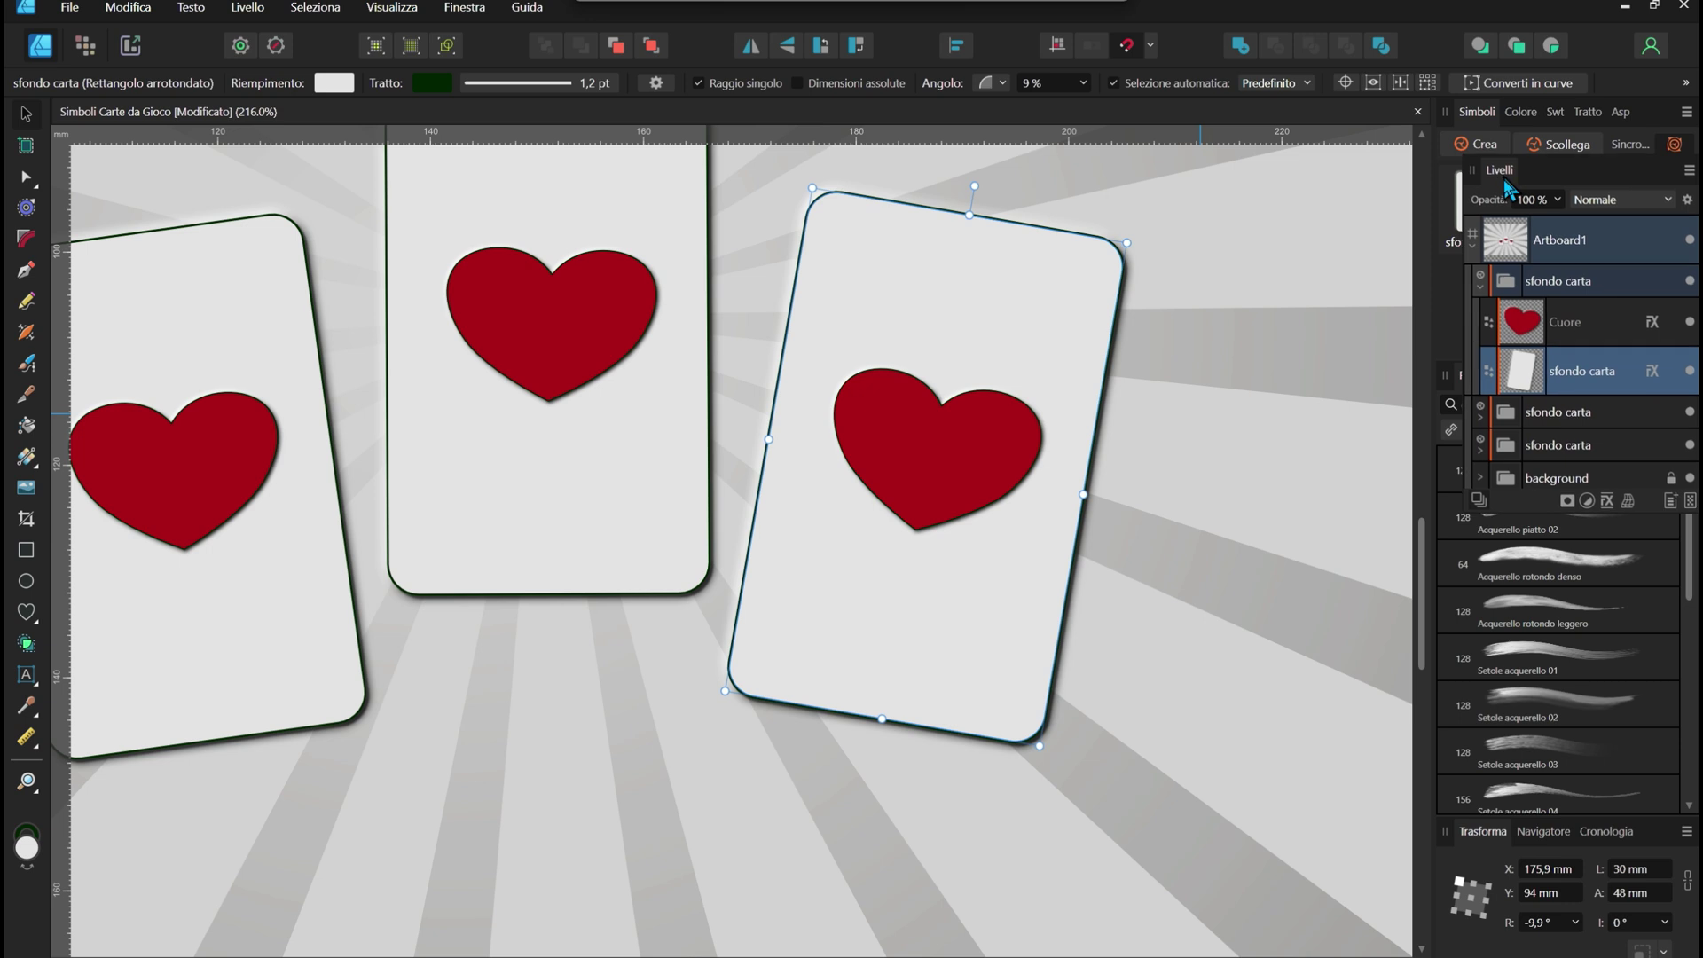
left_click_drag(1477, 319, 1469, 384)
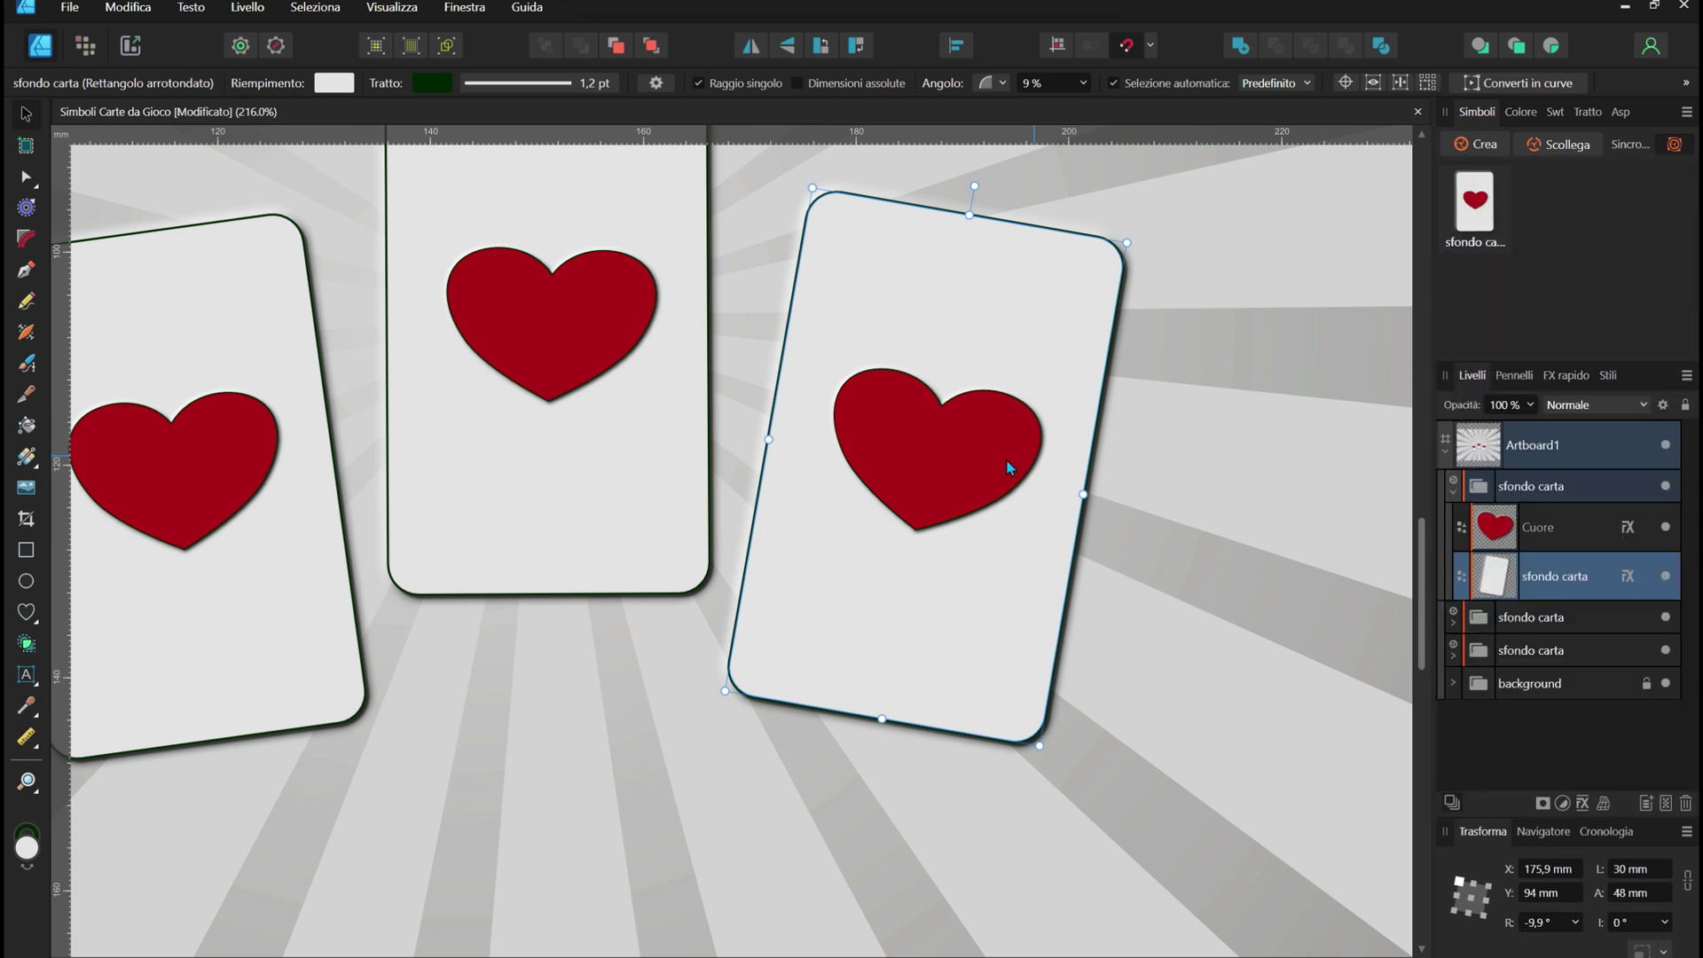
scroll(1006, 460, "down", 3)
scroll(976, 494, "up", 1)
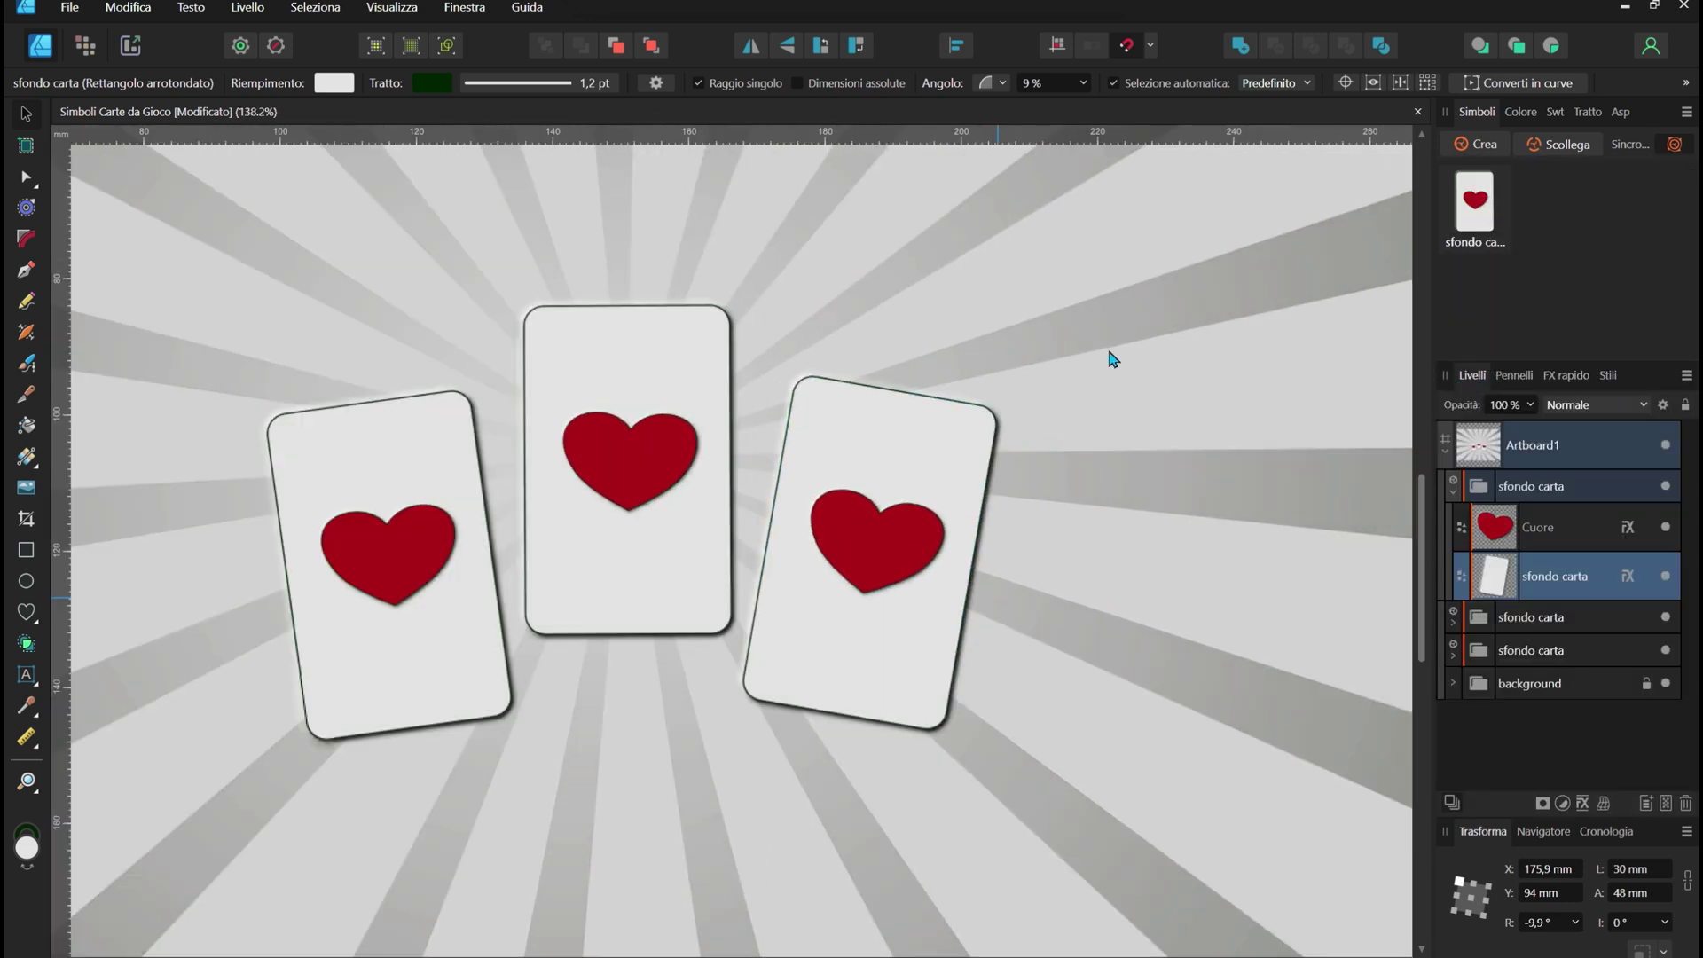
scroll(1110, 381, "up", 1)
scroll(1108, 401, "up", 1)
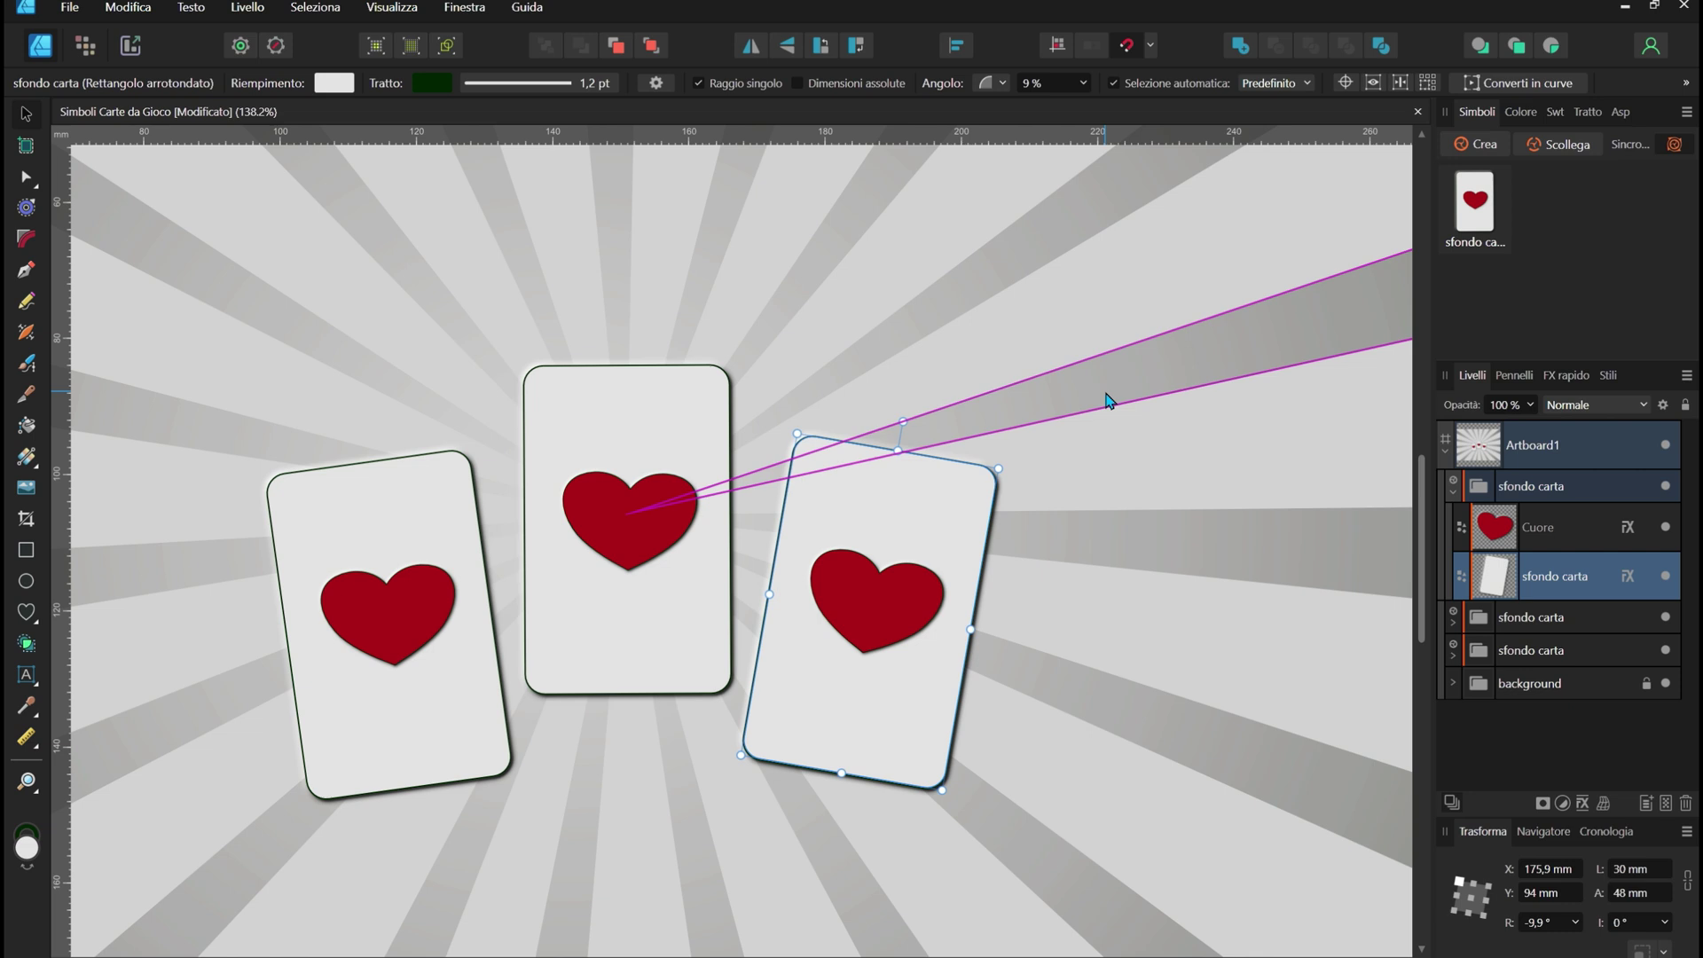
- Resize the card heart to about 18.1 × 13.6 mm and deselect it
left_click(899, 599)
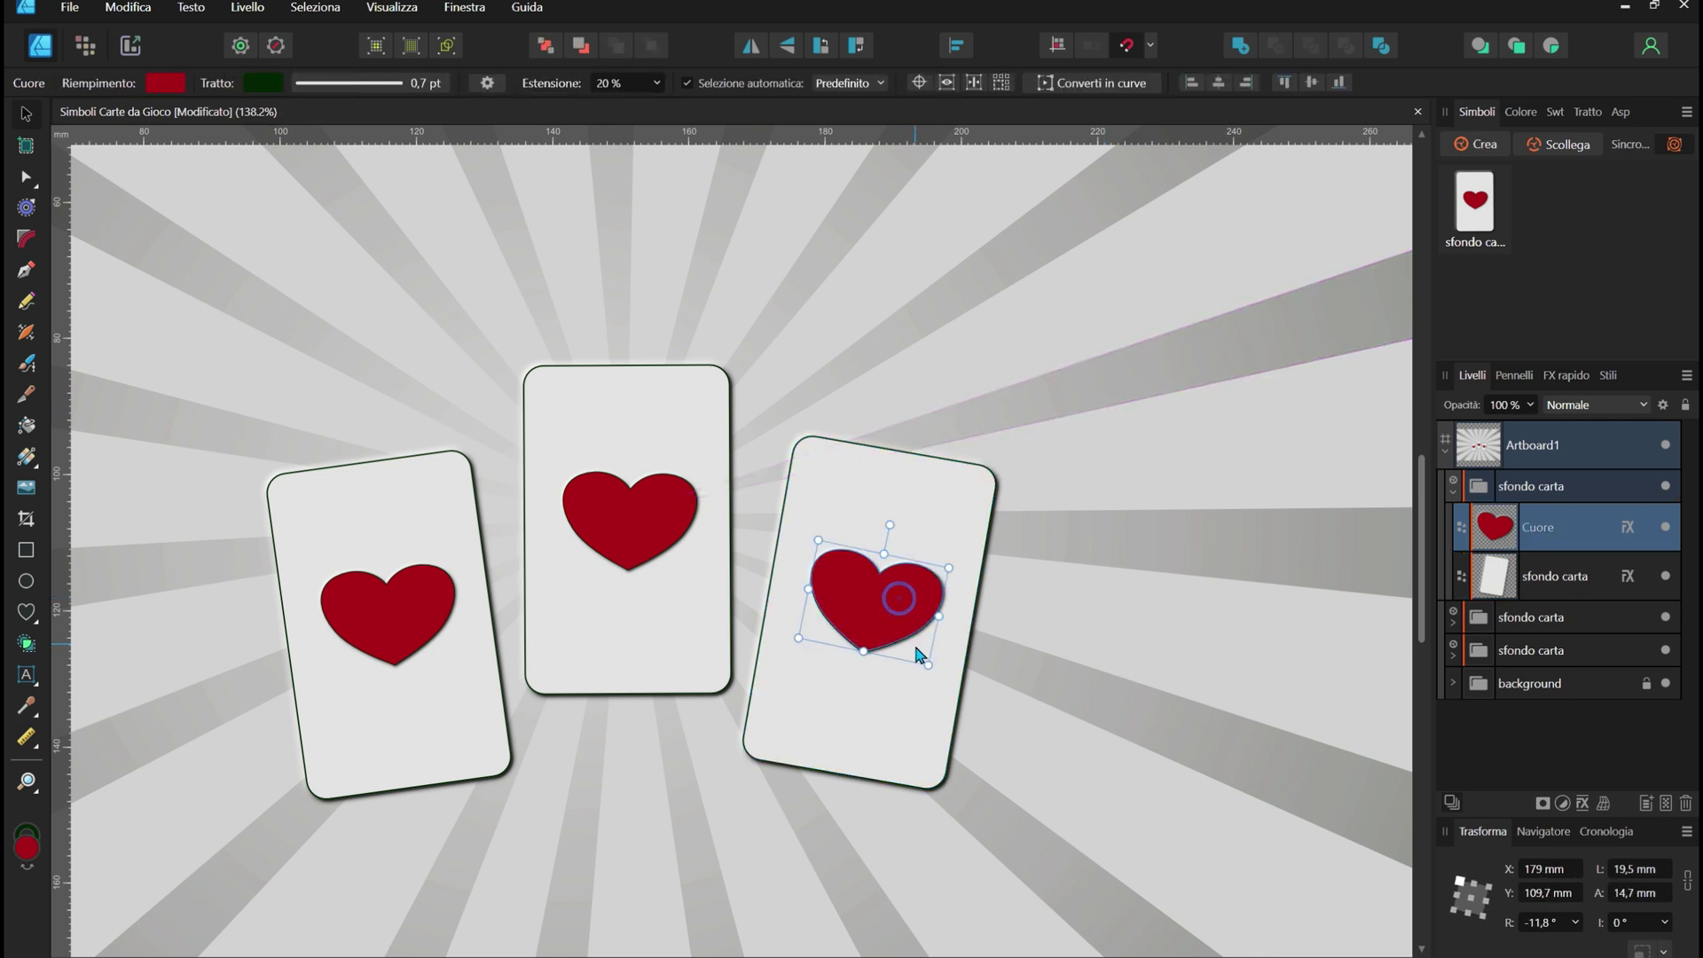
left_click_drag(927, 664, 996, 729)
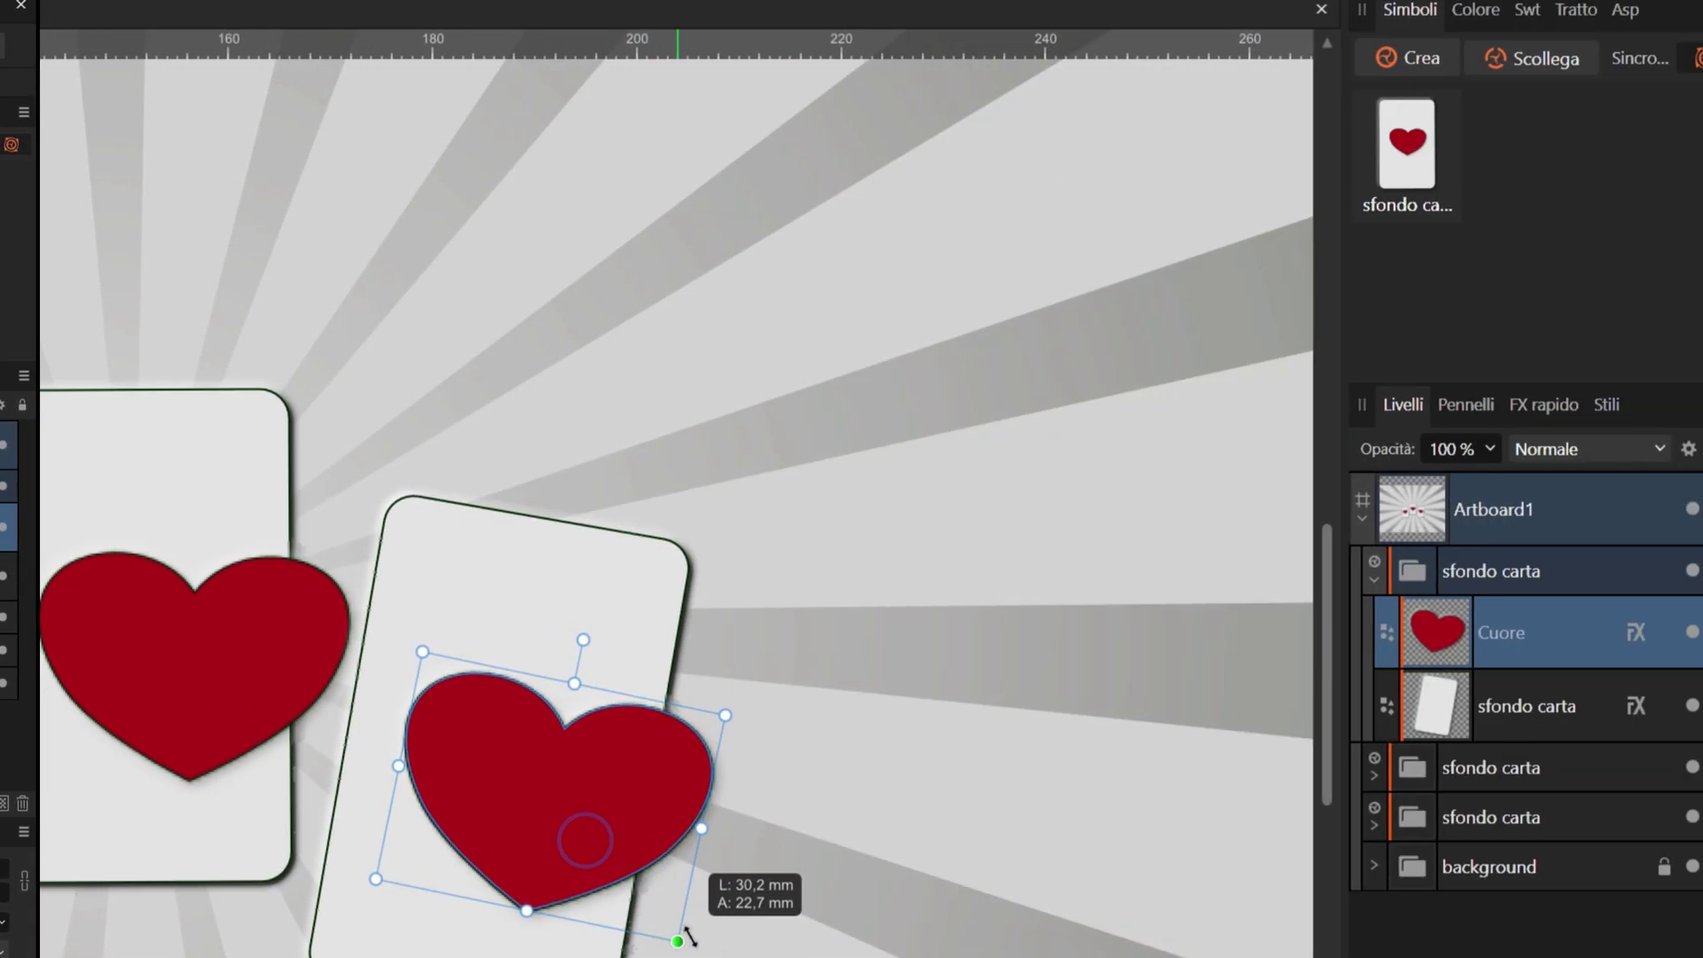
left_click_drag(689, 936, 549, 820)
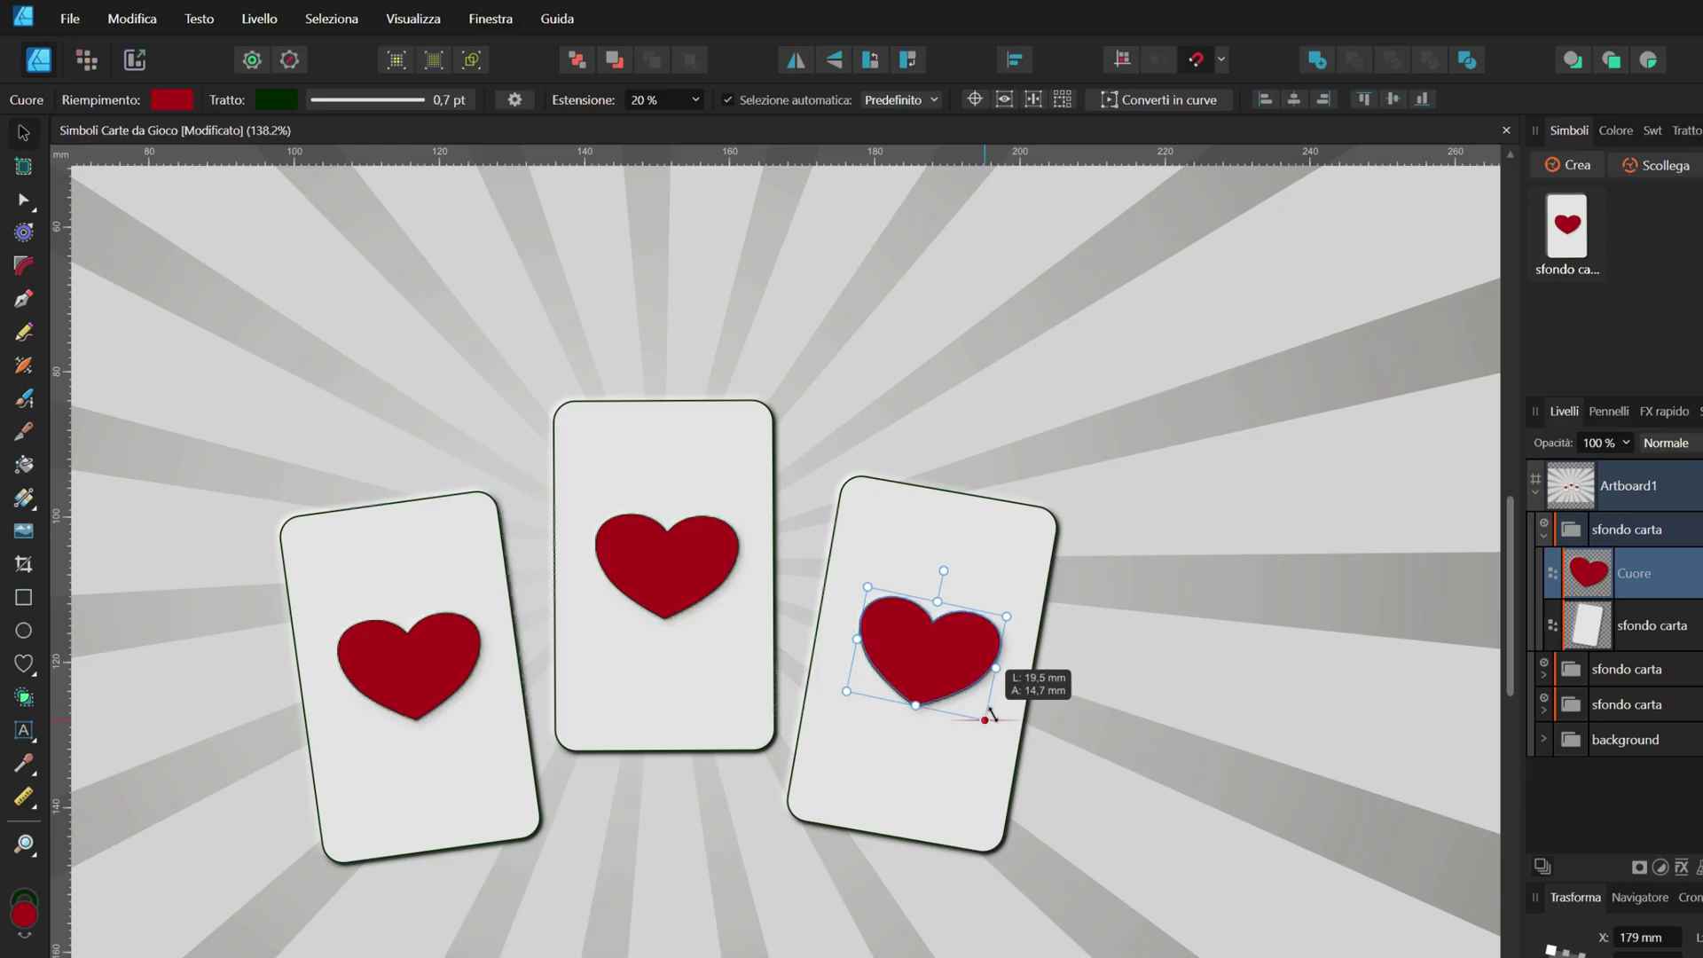
left_click_drag(549, 821, 983, 705)
left_click(1140, 336)
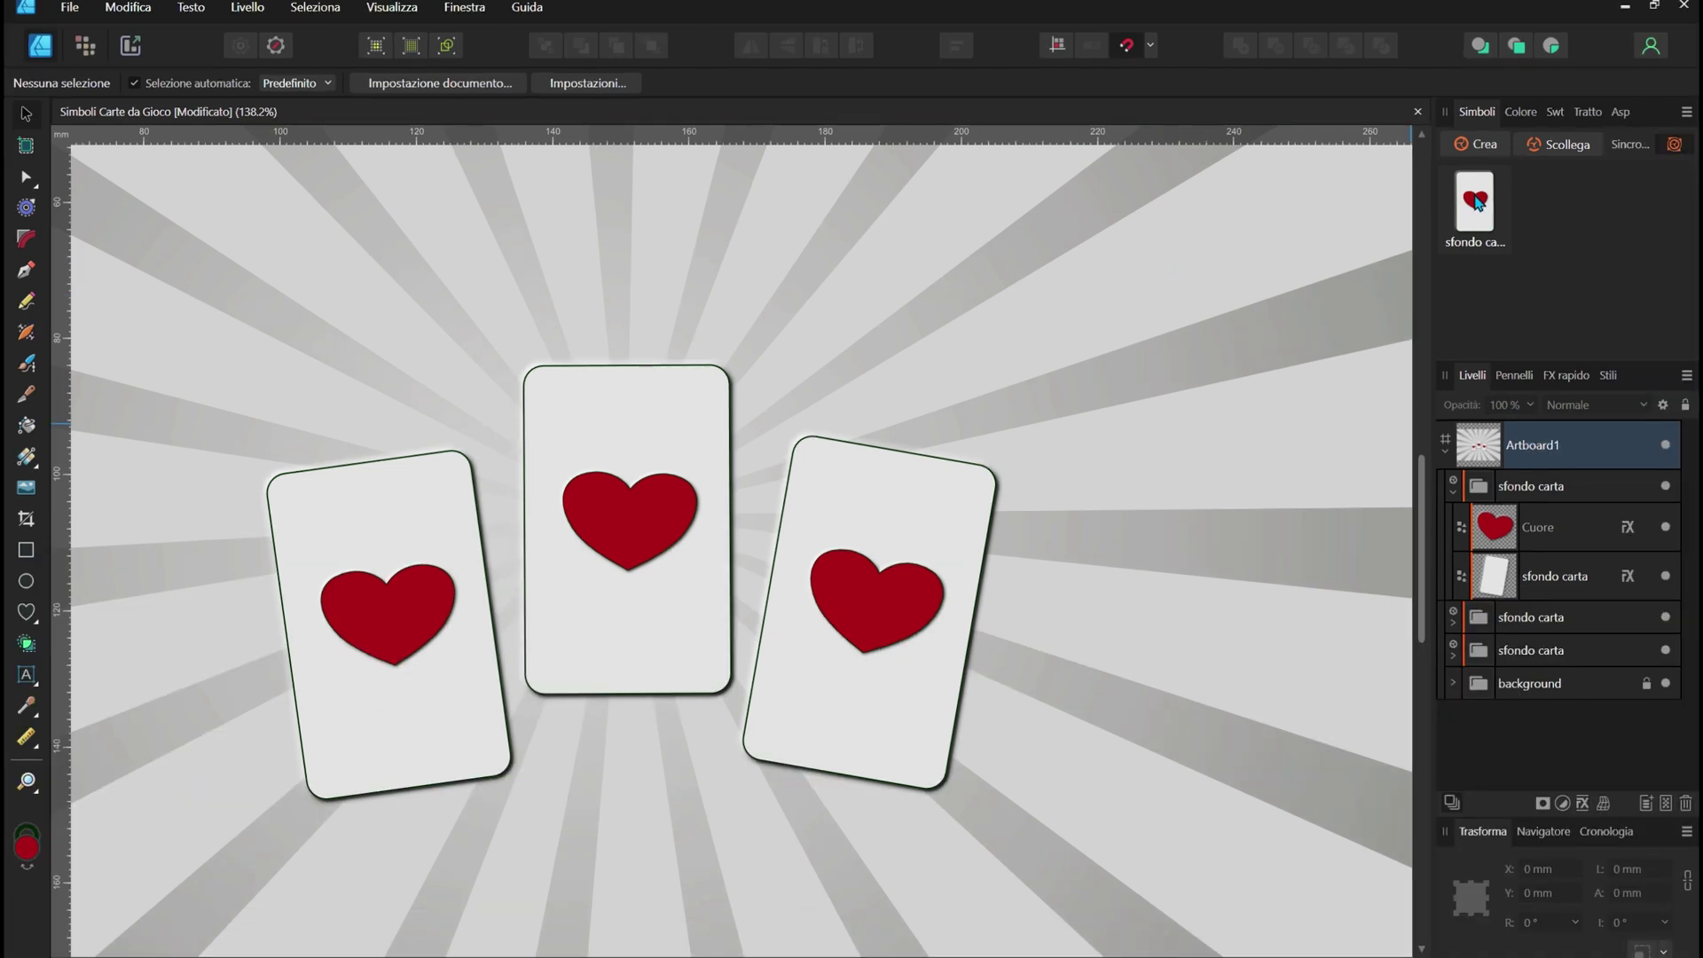
- Duplicate the big heart into small copies in the card's top-left and top-right corners
left_click(1493, 540)
key("ctrl+j")
mouse_move(874, 603)
left_mouse_down()
mouse_move(855, 424)
mouse_move(825, 417)
mouse_move(838, 498)
mouse_move(807, 458)
left_mouse_up()
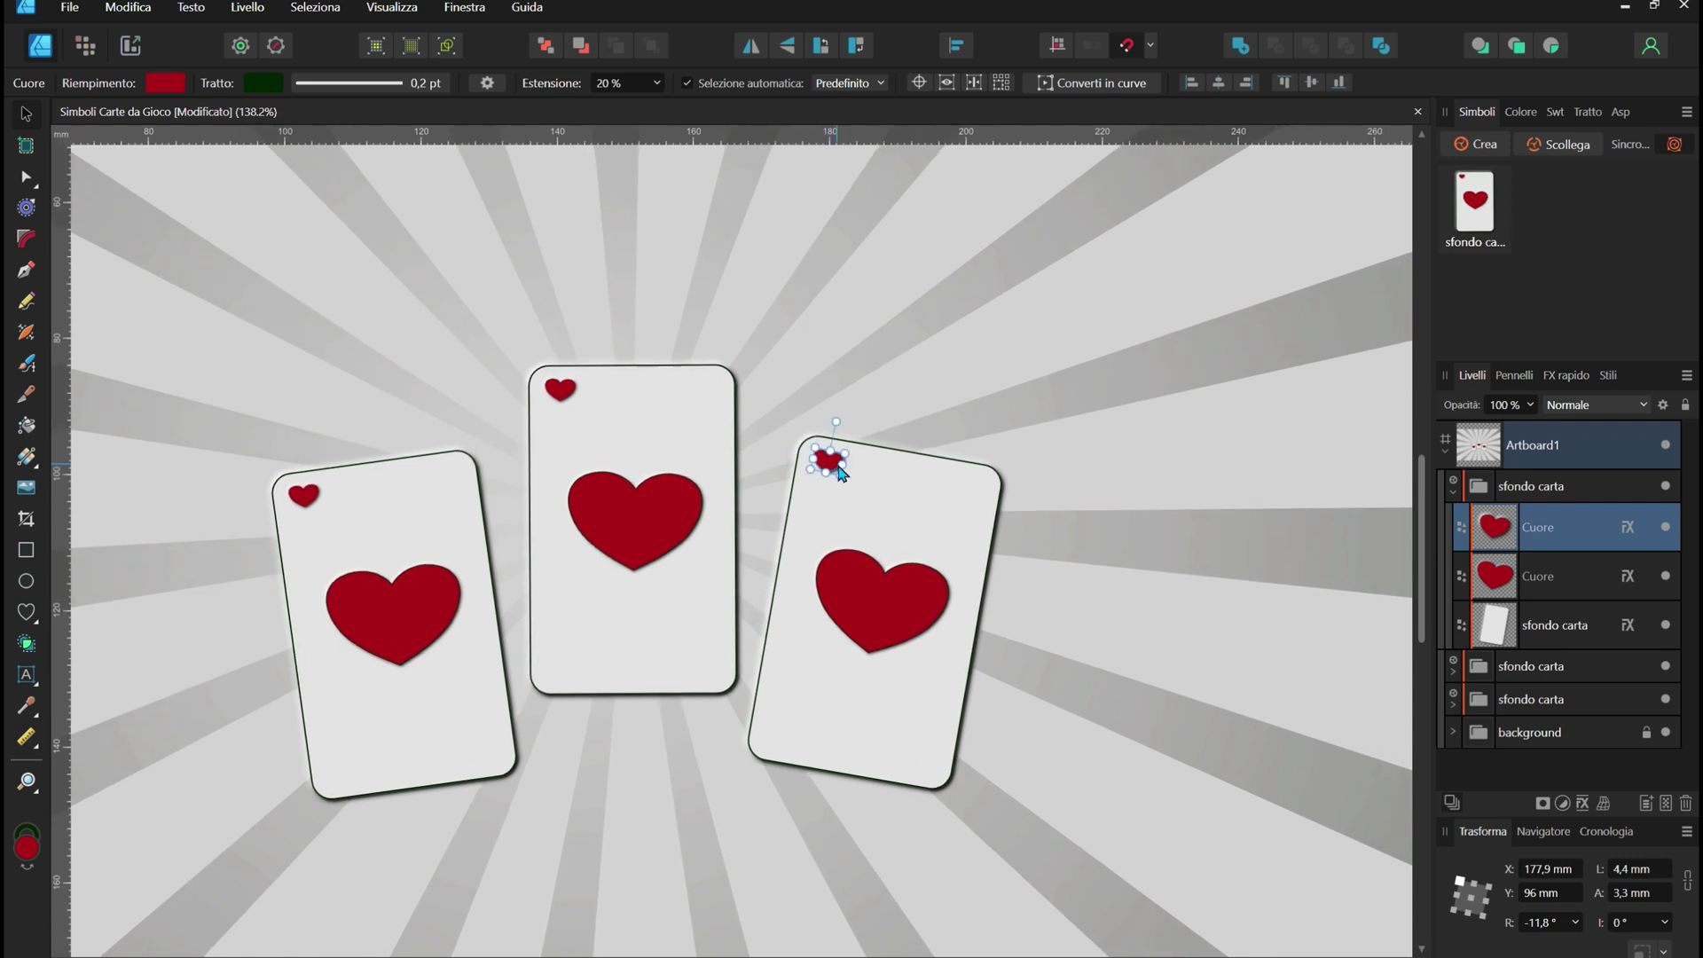
key("ctrl+j")
left_click_drag(821, 459, 966, 480)
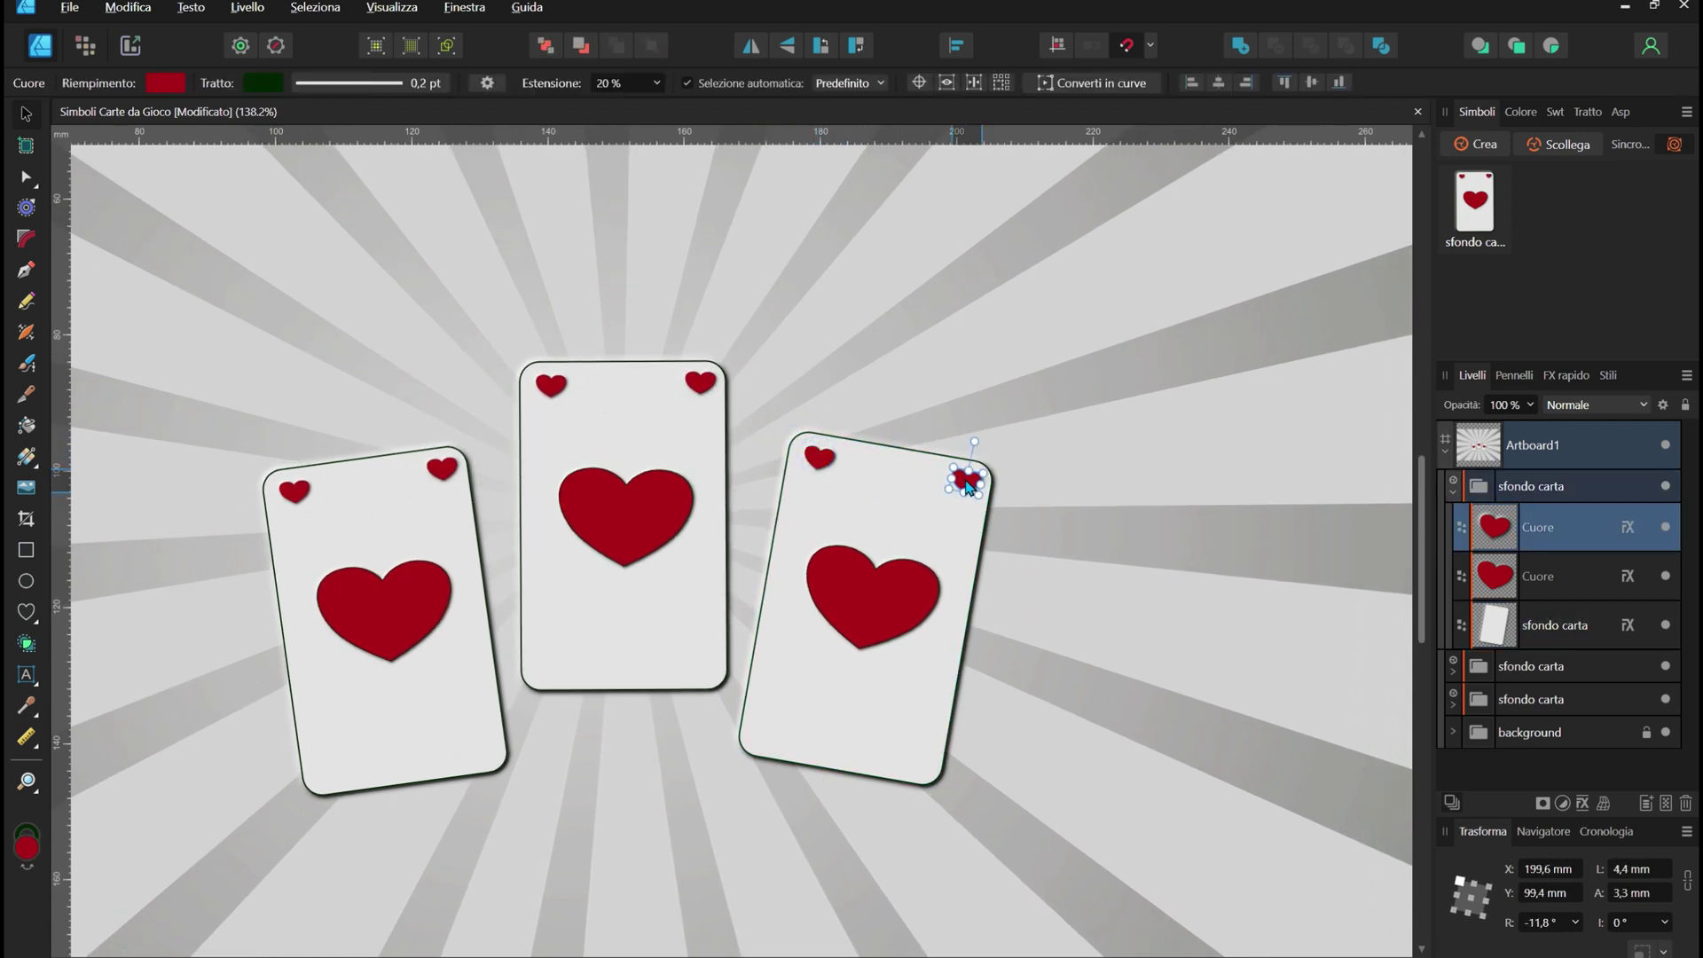
key("ctrl+j")
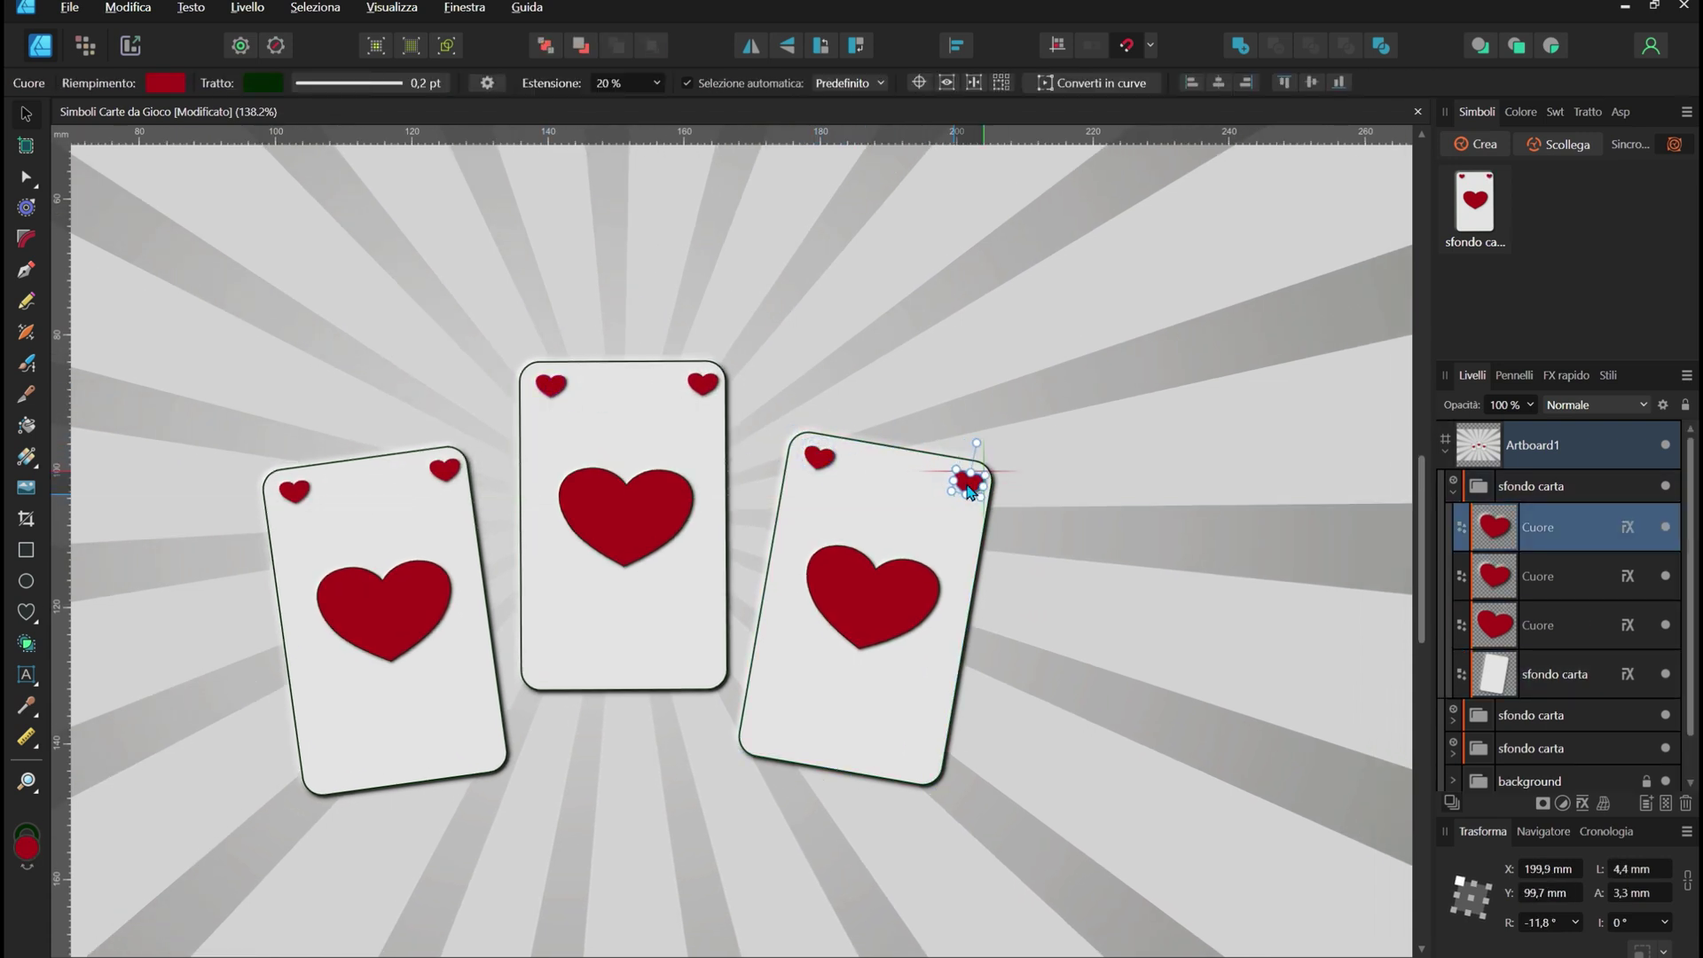
- Duplicate both top corner hearts down into the card's bottom corners
left_click(546, 390)
double_click(545, 390)
left_click(702, 383, "shift")
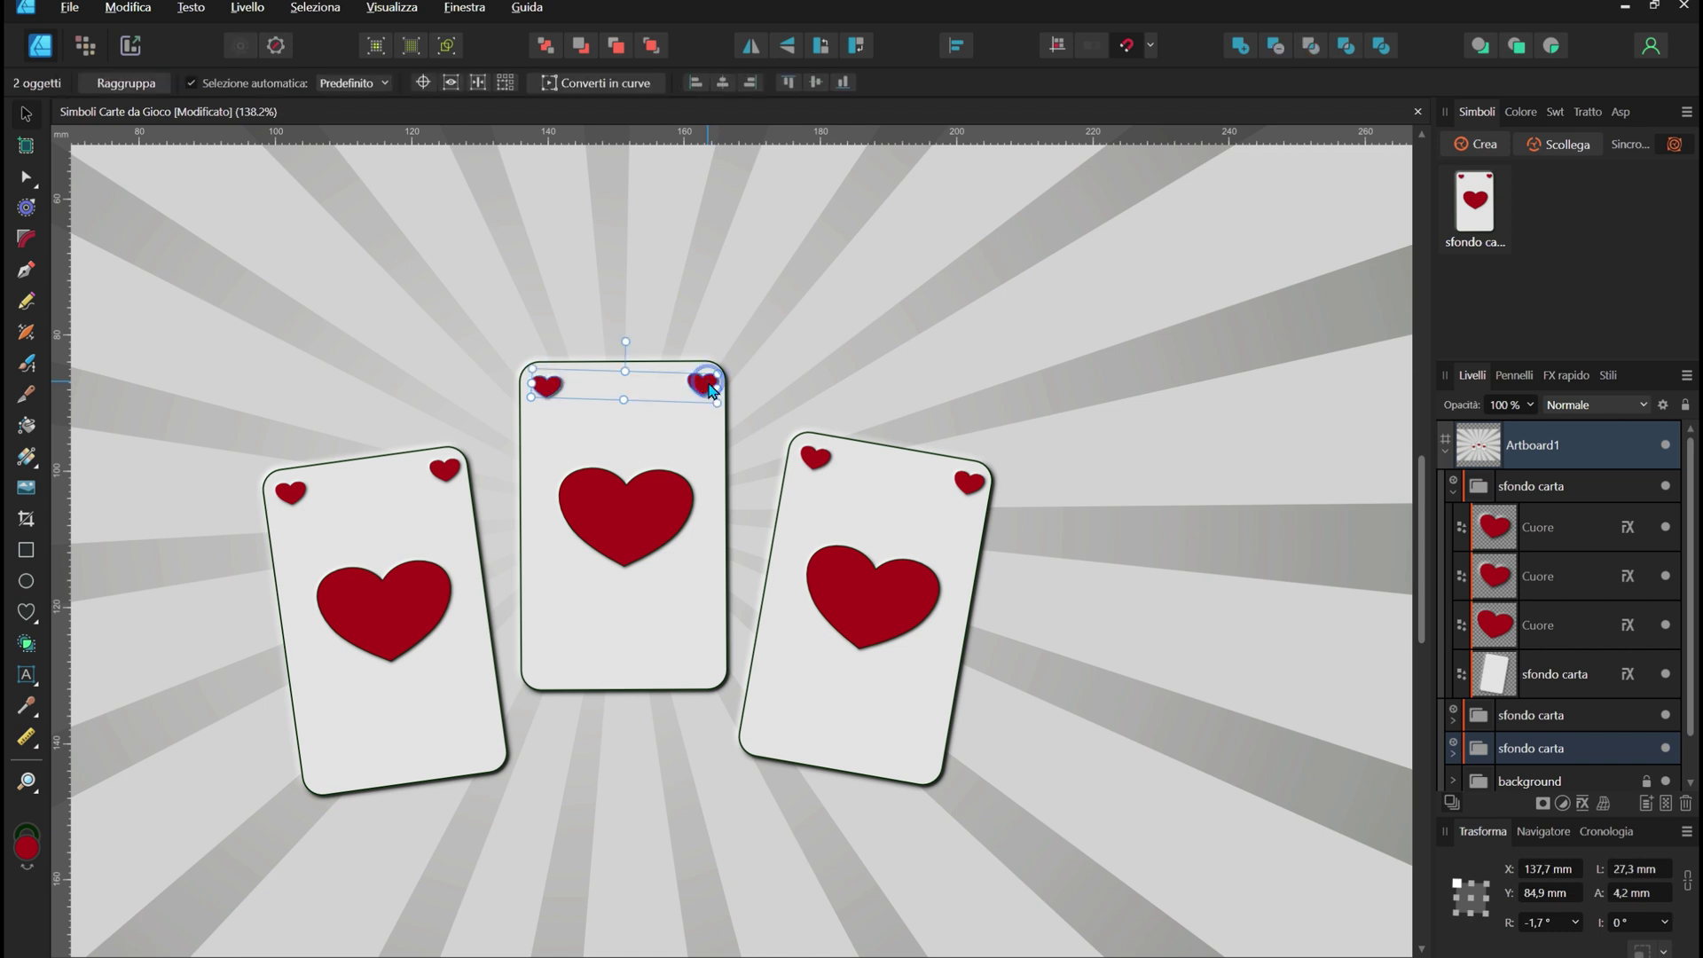
key("ctrl+j")
left_click_drag(702, 386, 709, 679)
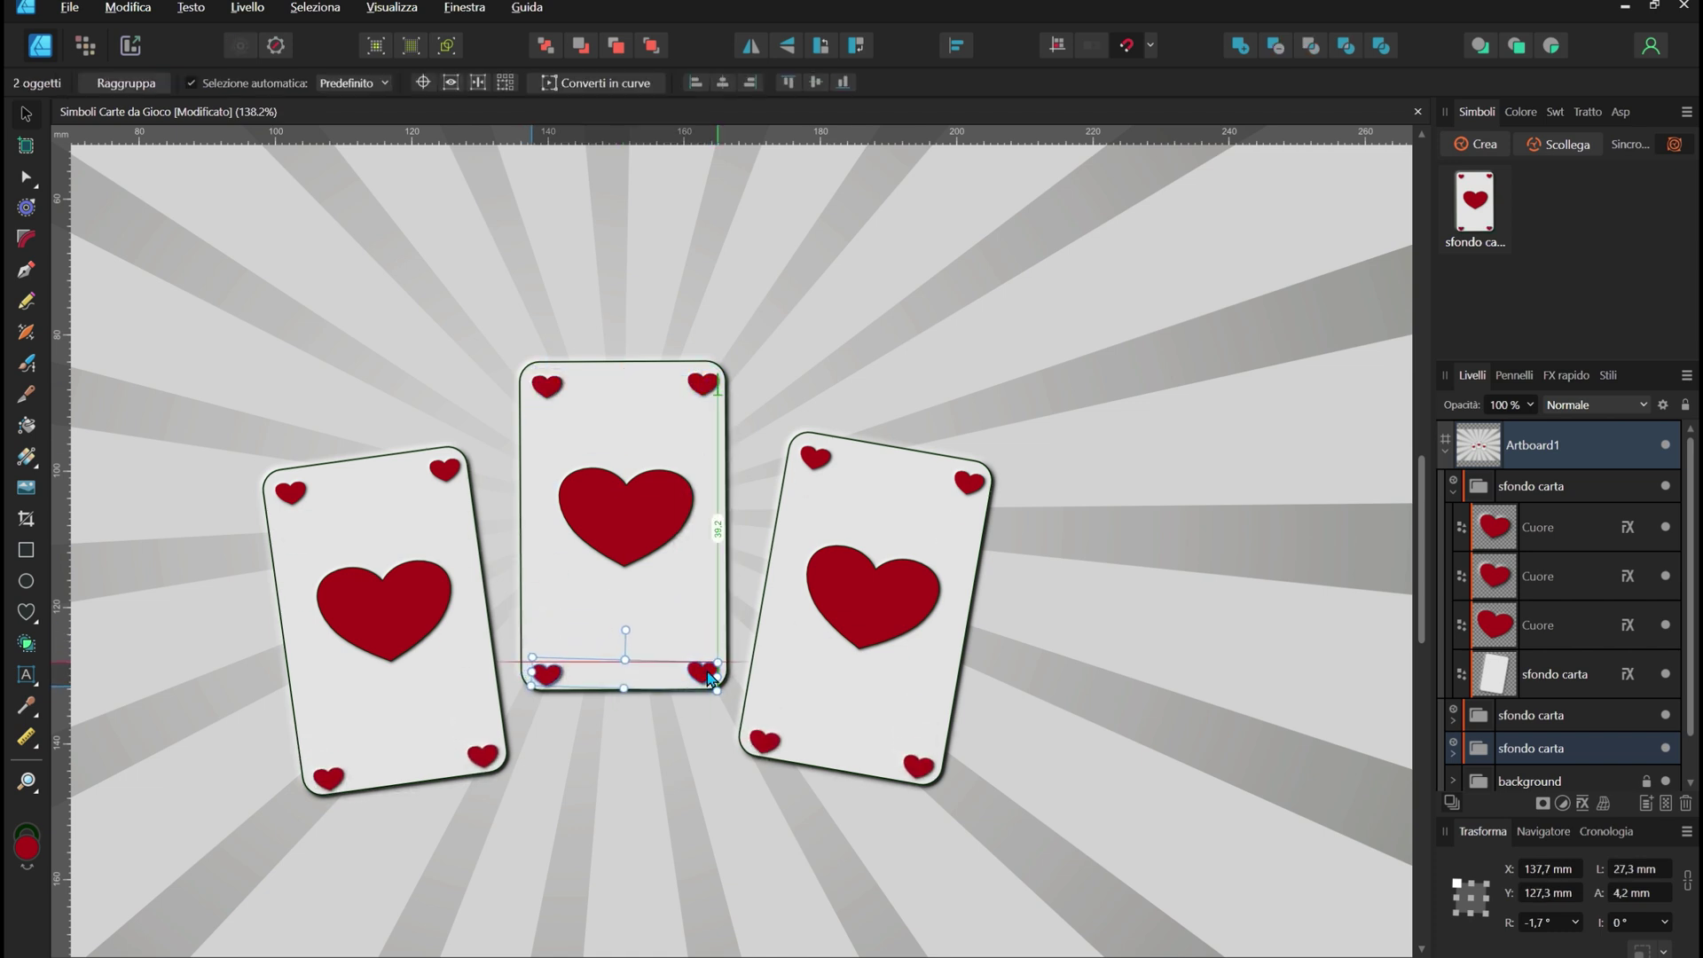
left_click(1098, 349)
scroll(1247, 319, "down", 3)
scroll(930, 772, "up", 1)
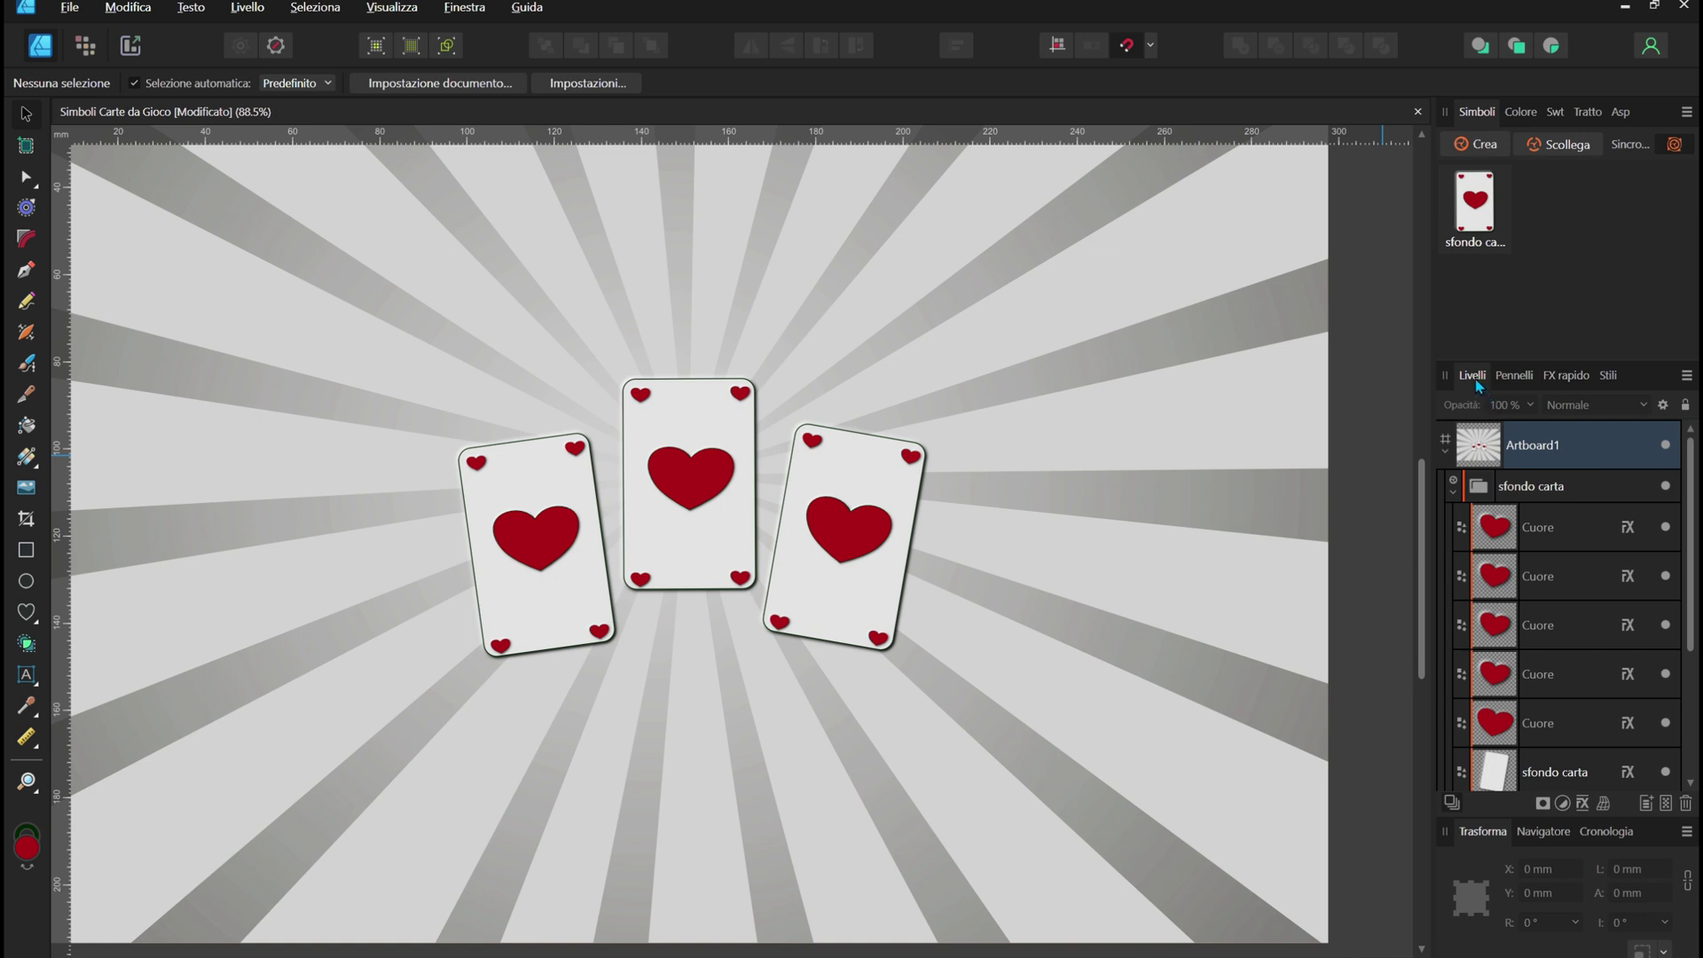
- Move the big Cuore heart layer out of the sfondo carta symbol, placing it above that group
left_click_drag(1476, 379, 1091, 338)
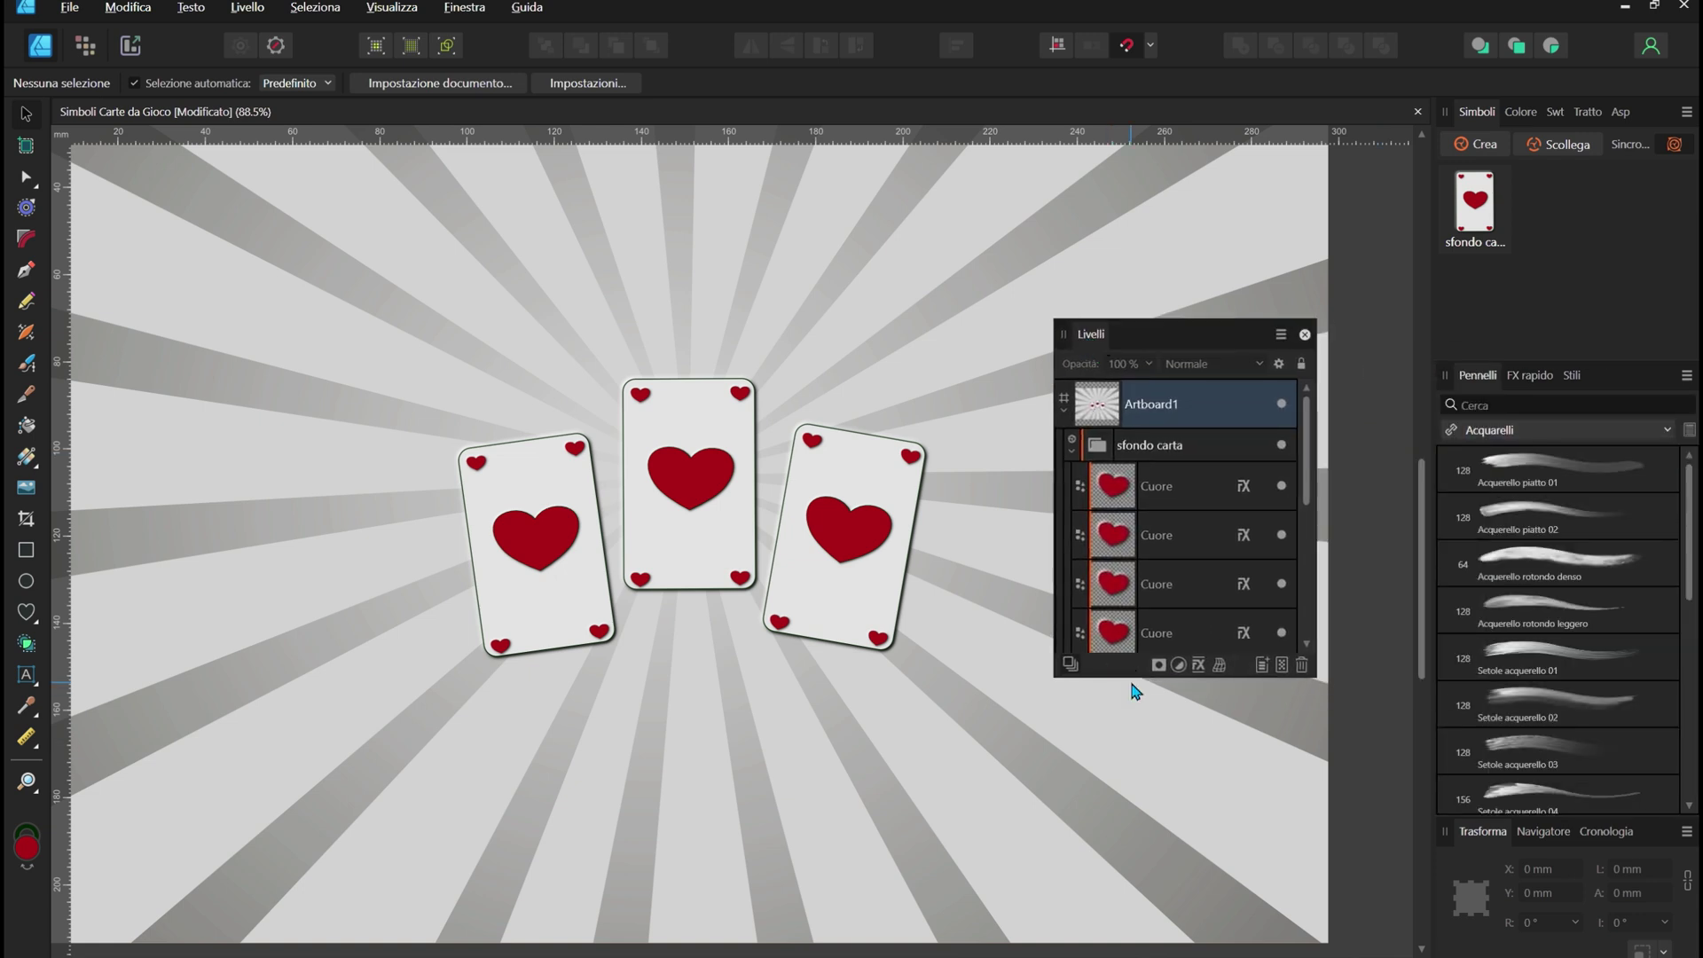
left_click_drag(1123, 676, 1121, 865)
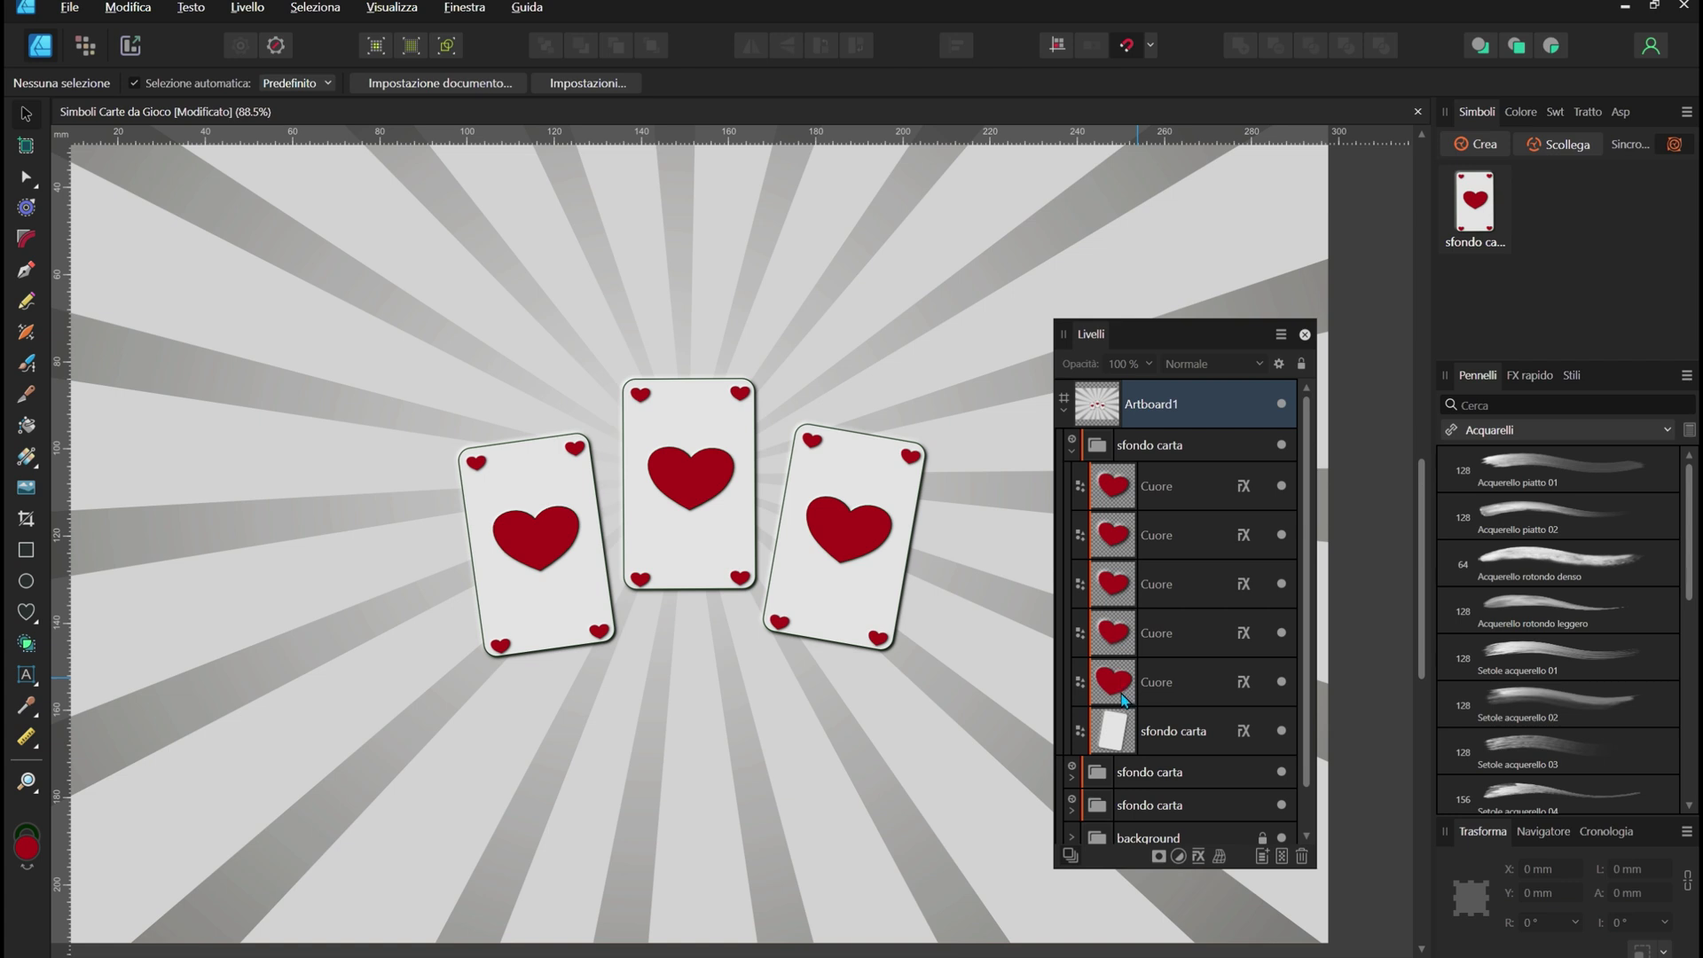
left_click(1281, 682)
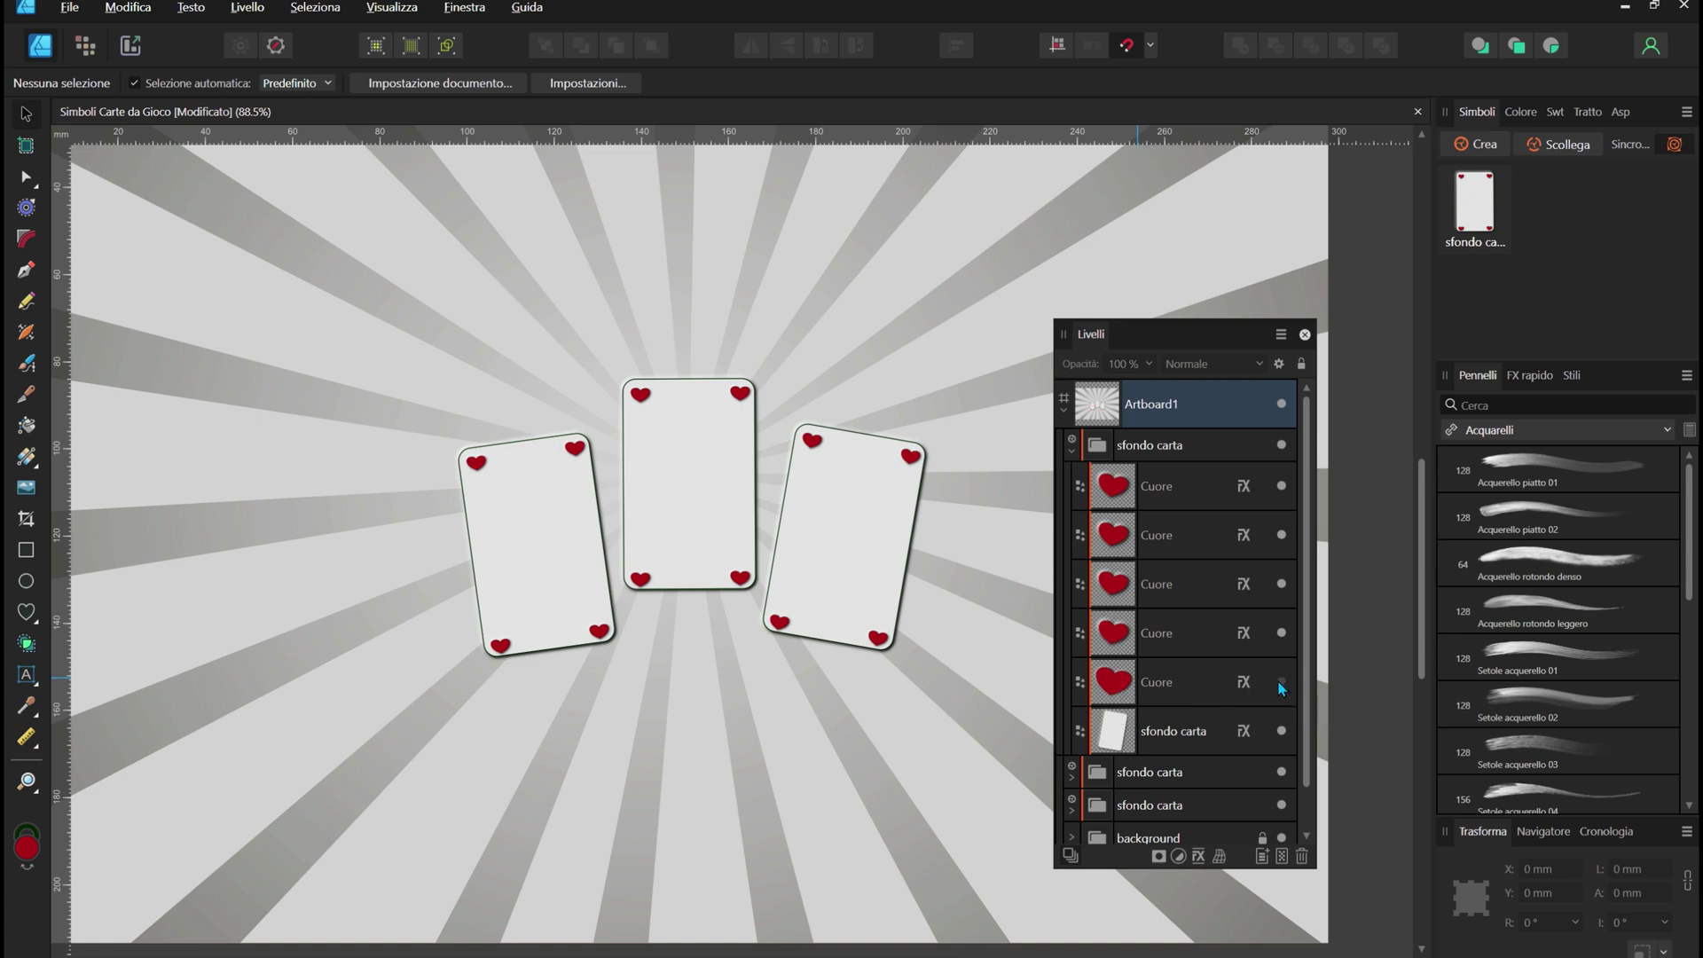
left_click(1281, 682)
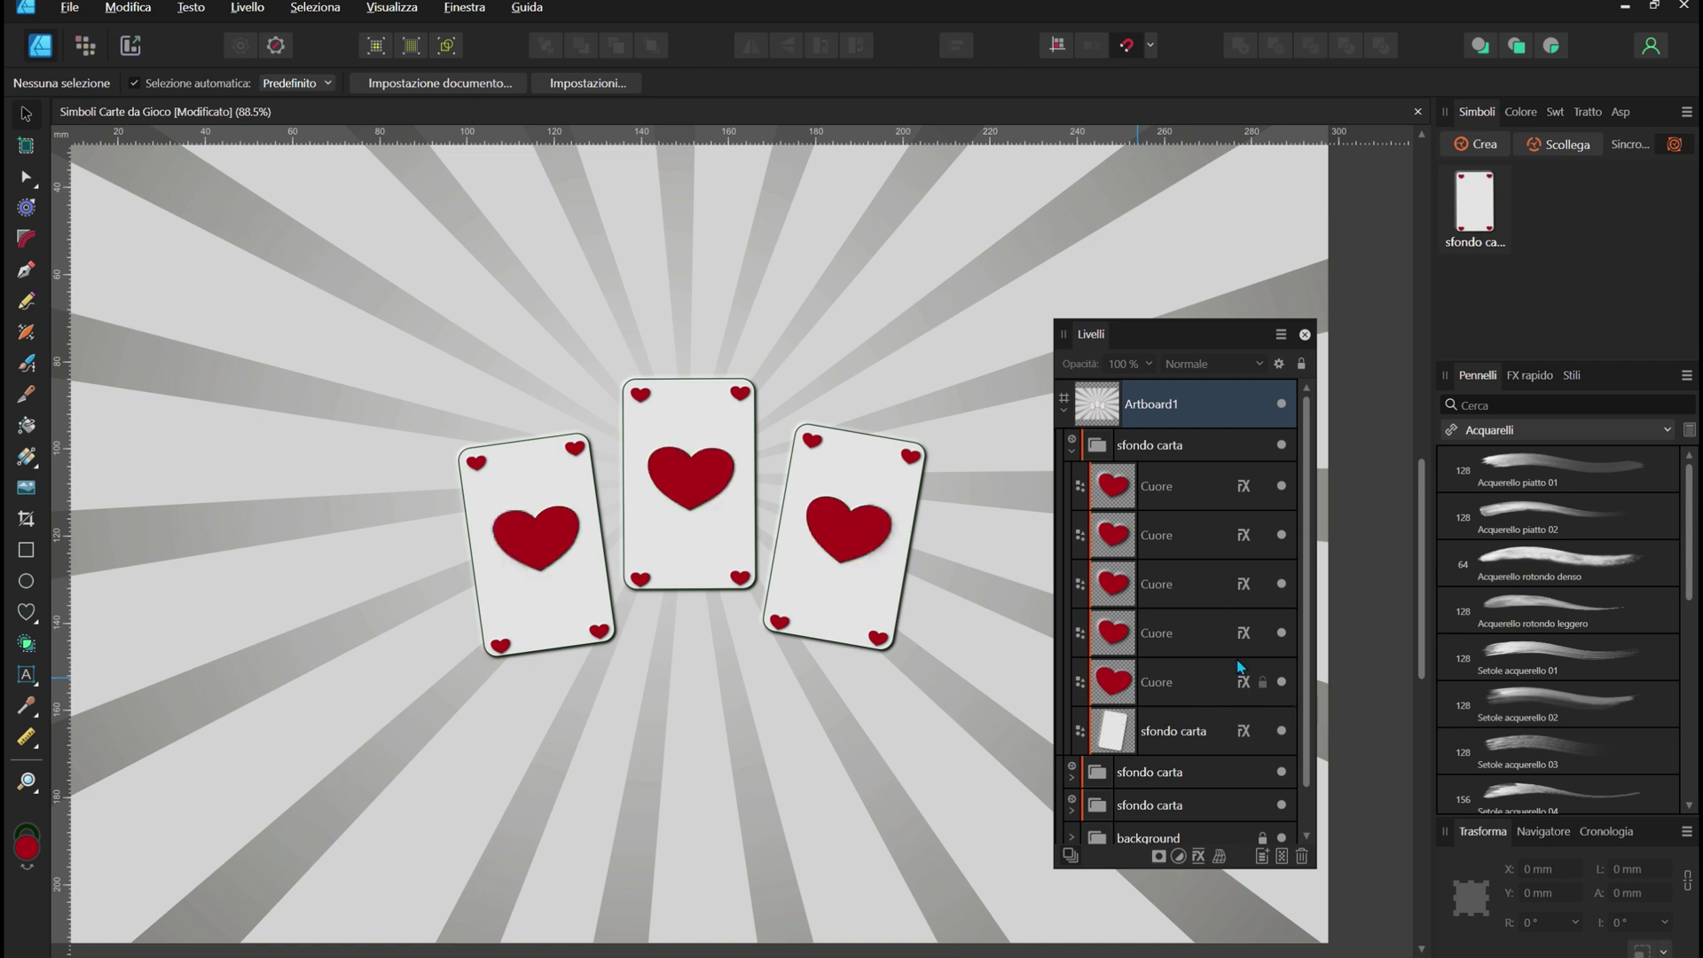
left_click_drag(1109, 685, 1075, 696)
left_click(1123, 682)
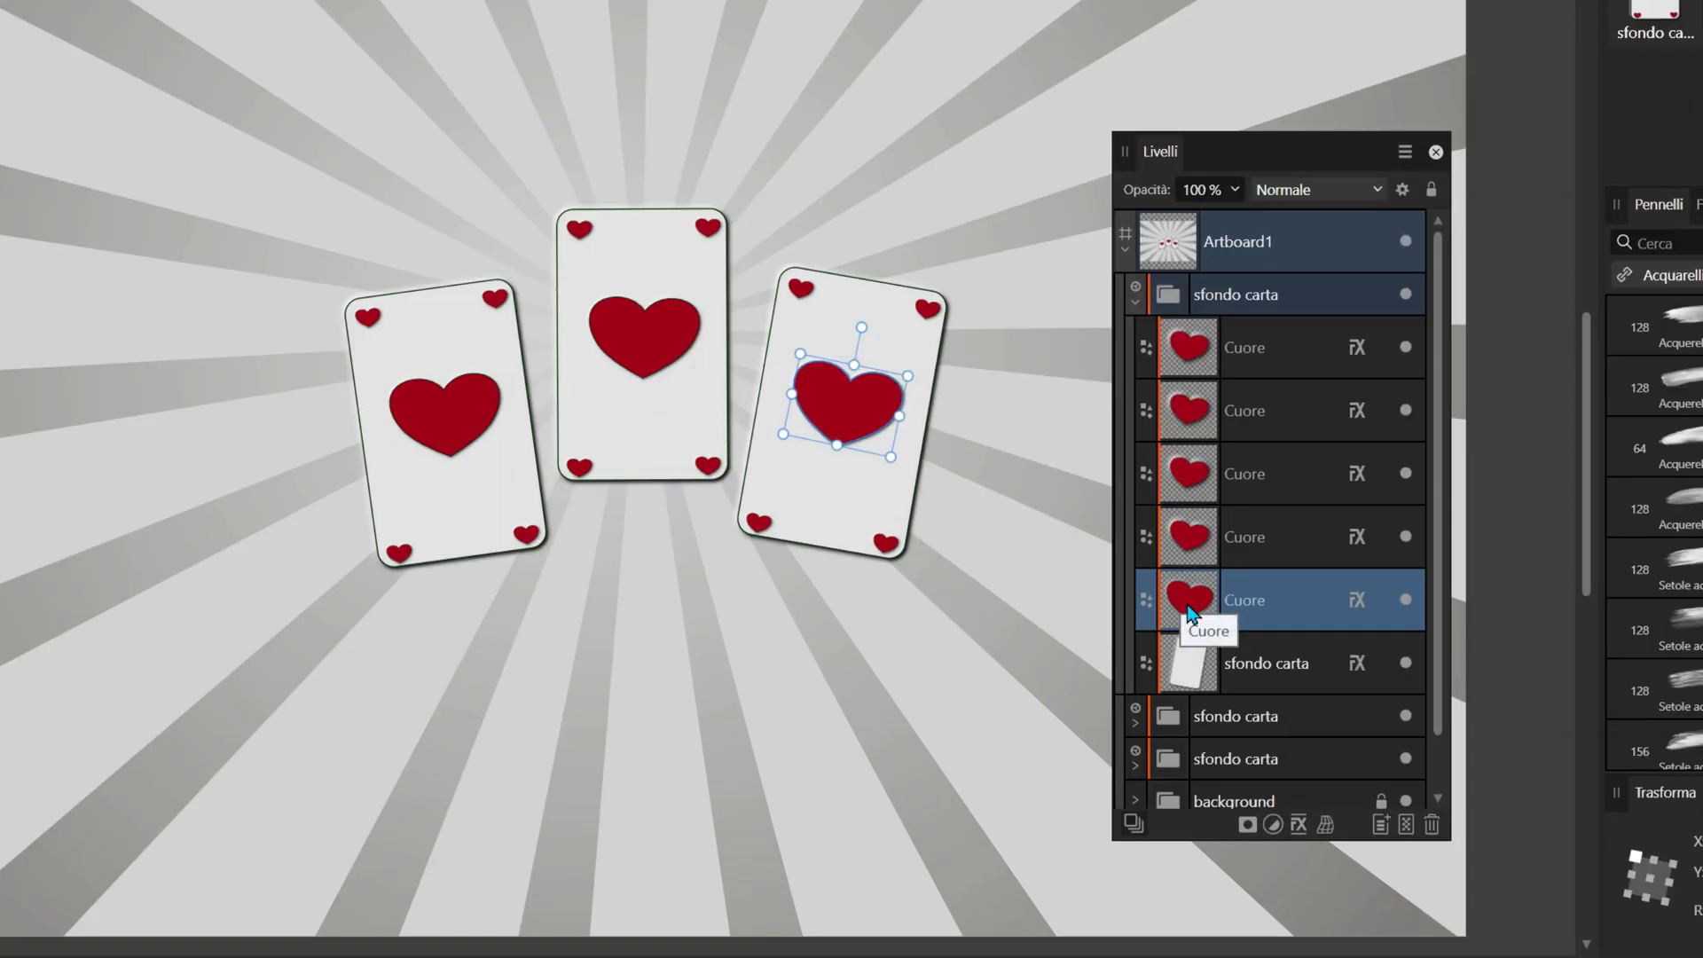
left_click_drag(1193, 612, 1204, 276)
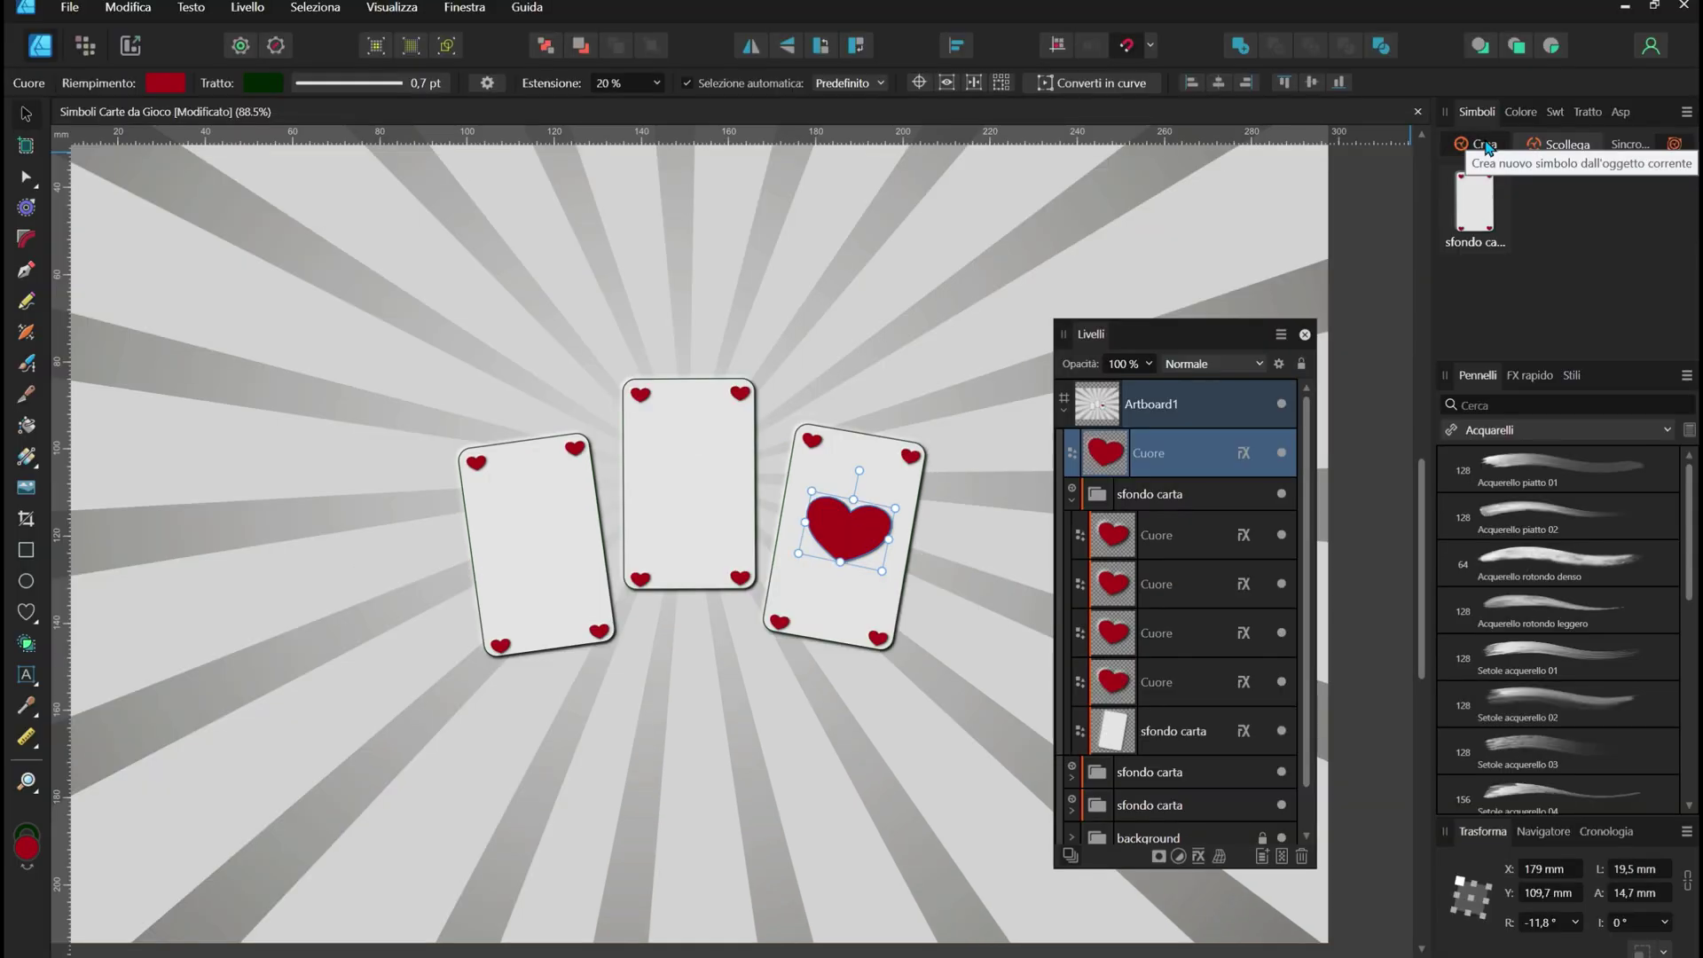
- Make the Cuore heart its own Simbolo symbol and nest it inside the sfondo carta group
left_click(1477, 143)
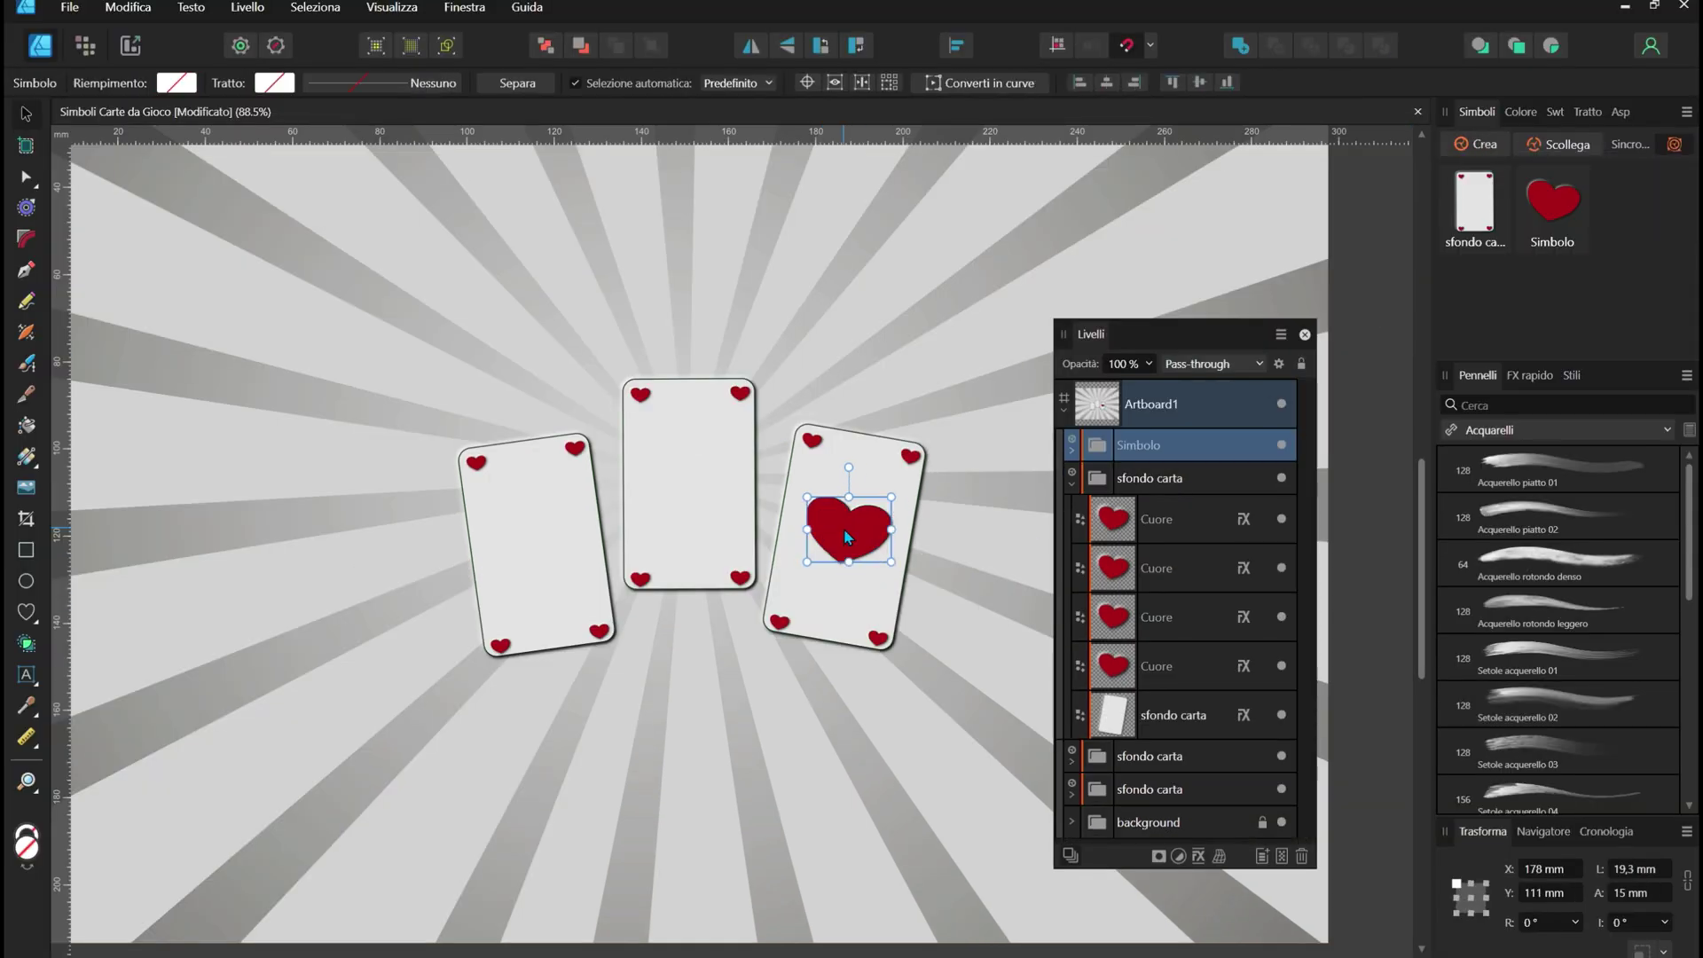
left_click_drag(1138, 444, 1150, 479)
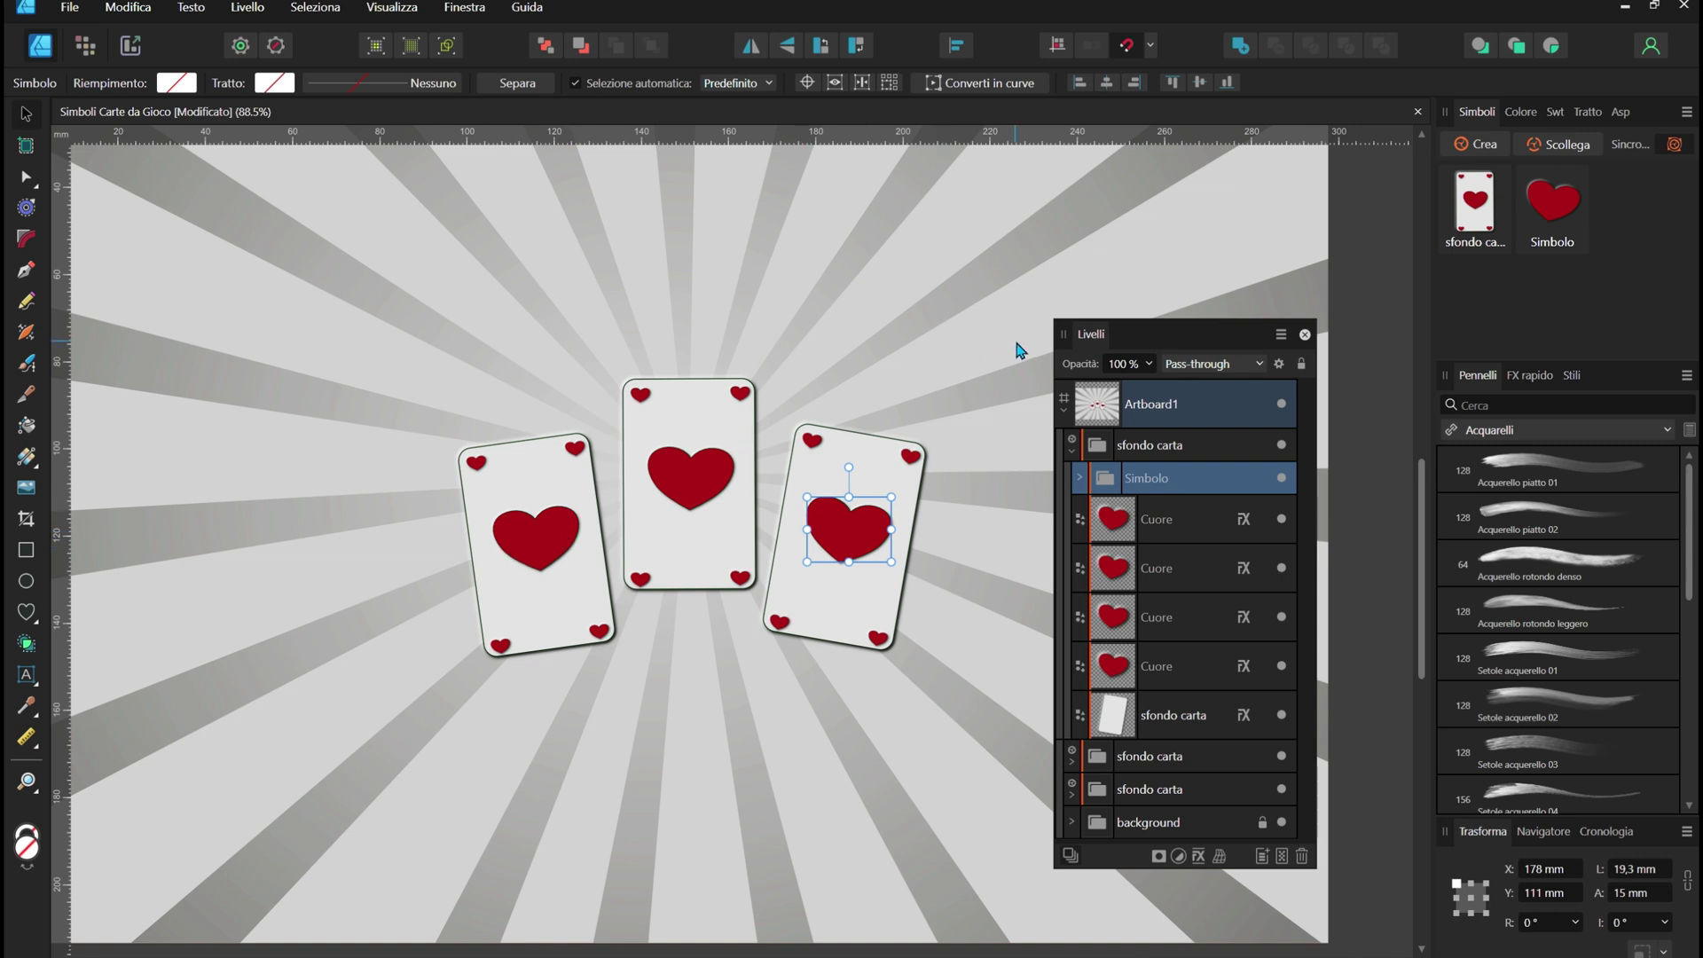
left_click(1123, 528)
left_click(1123, 658, "shift")
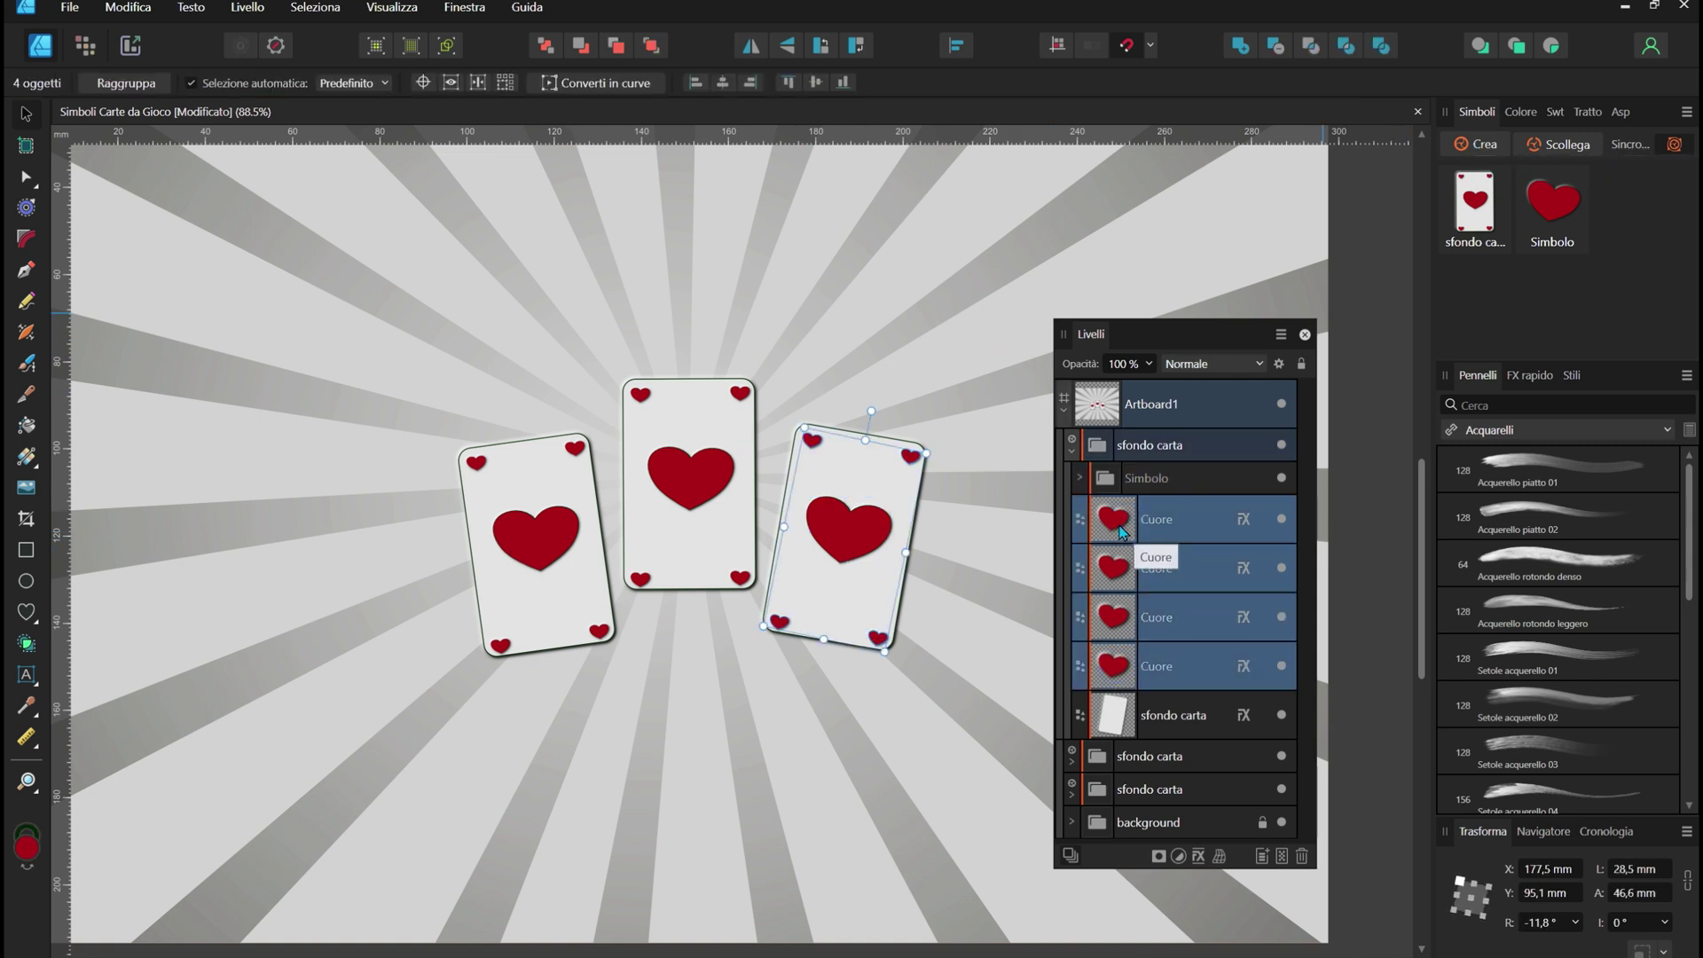
- Group the four selected corner hearts and name the group cuori
right_click(1153, 563)
left_click(1132, 266)
double_click(1152, 511)
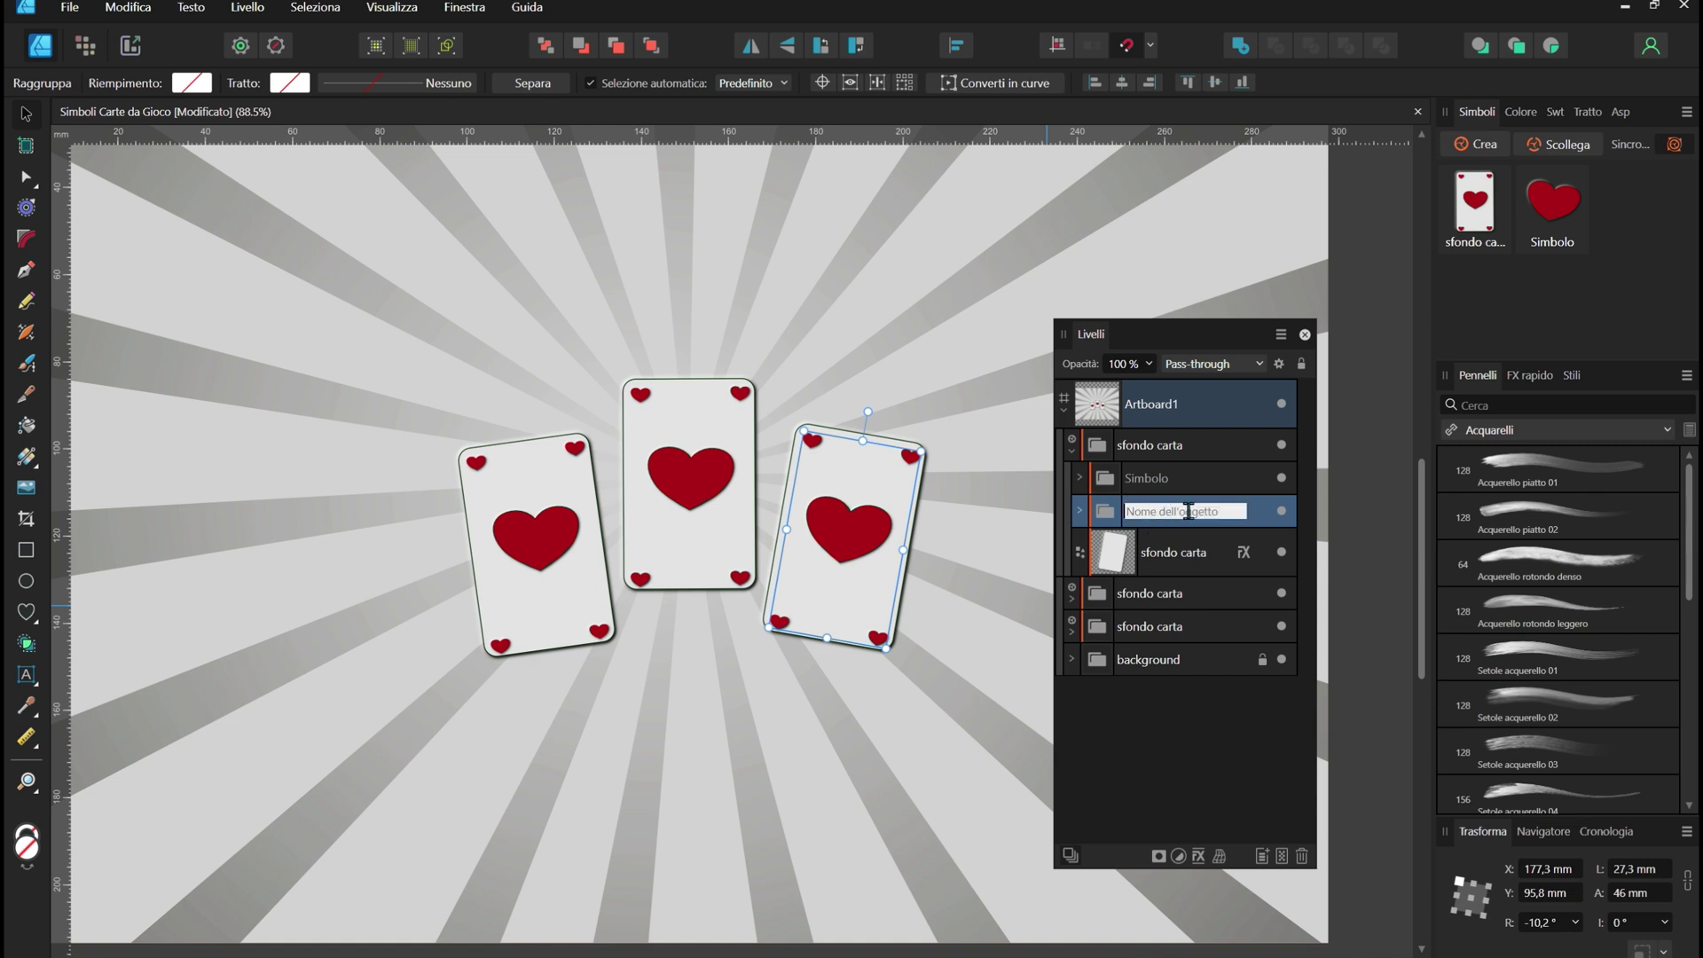
type("cuori")
key("Return")
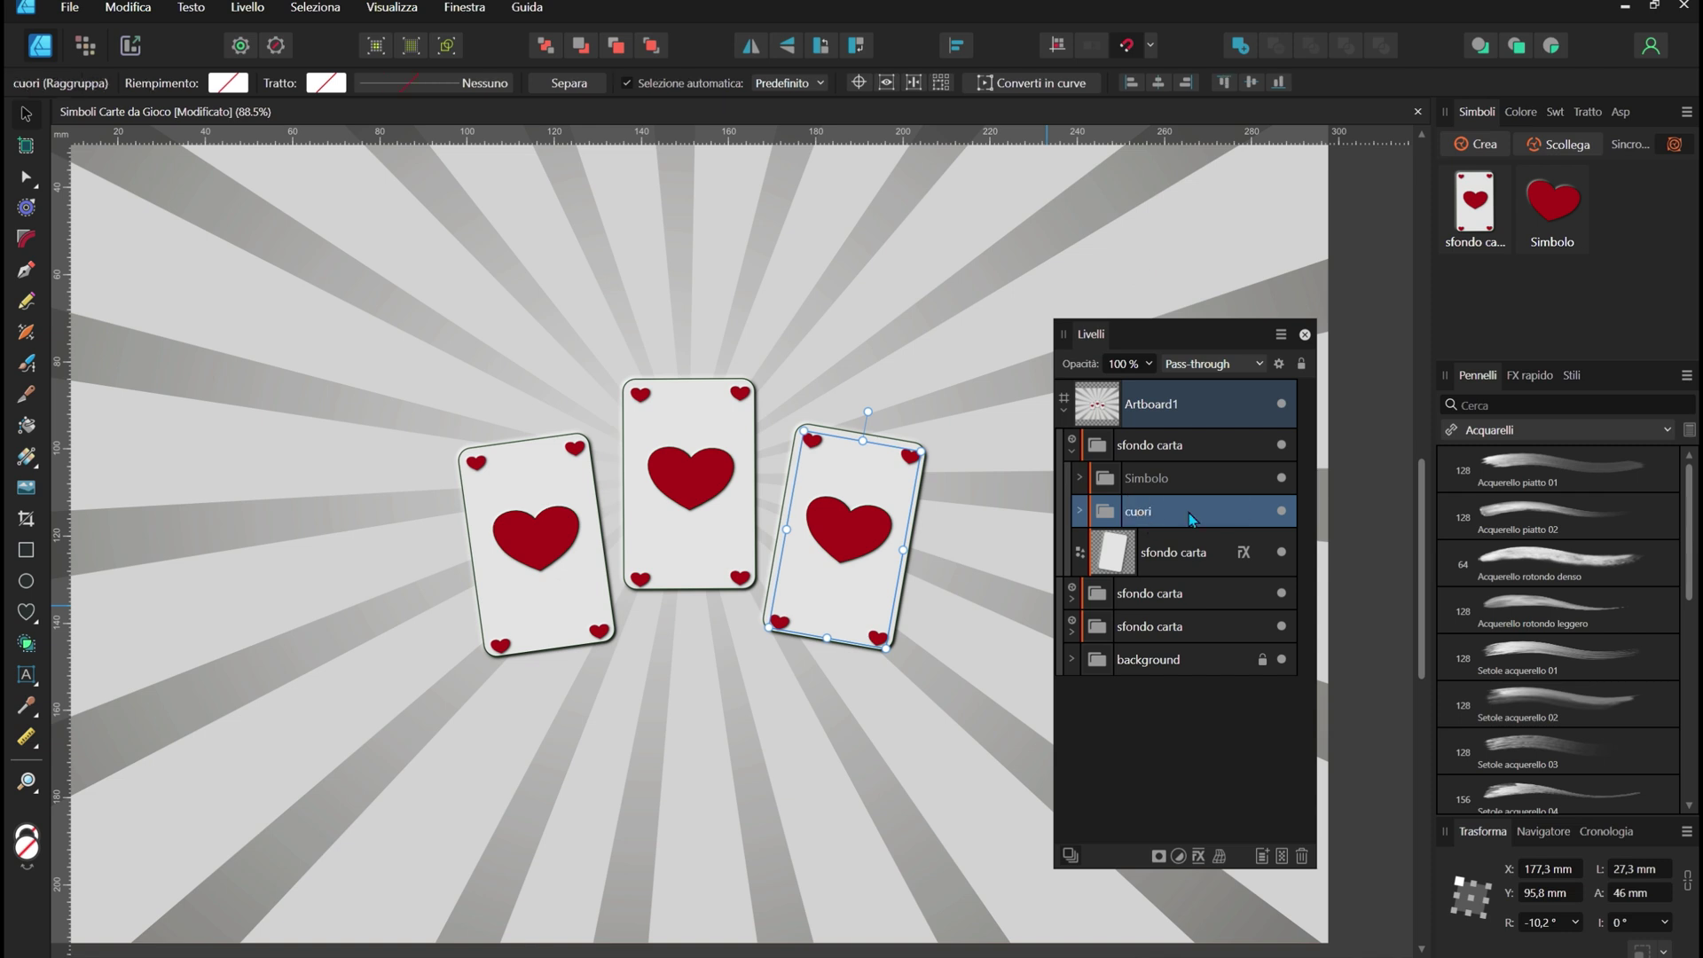
- Turn cuori into a symbol and nest it inside the sfondo carta card group
left_click(1475, 143)
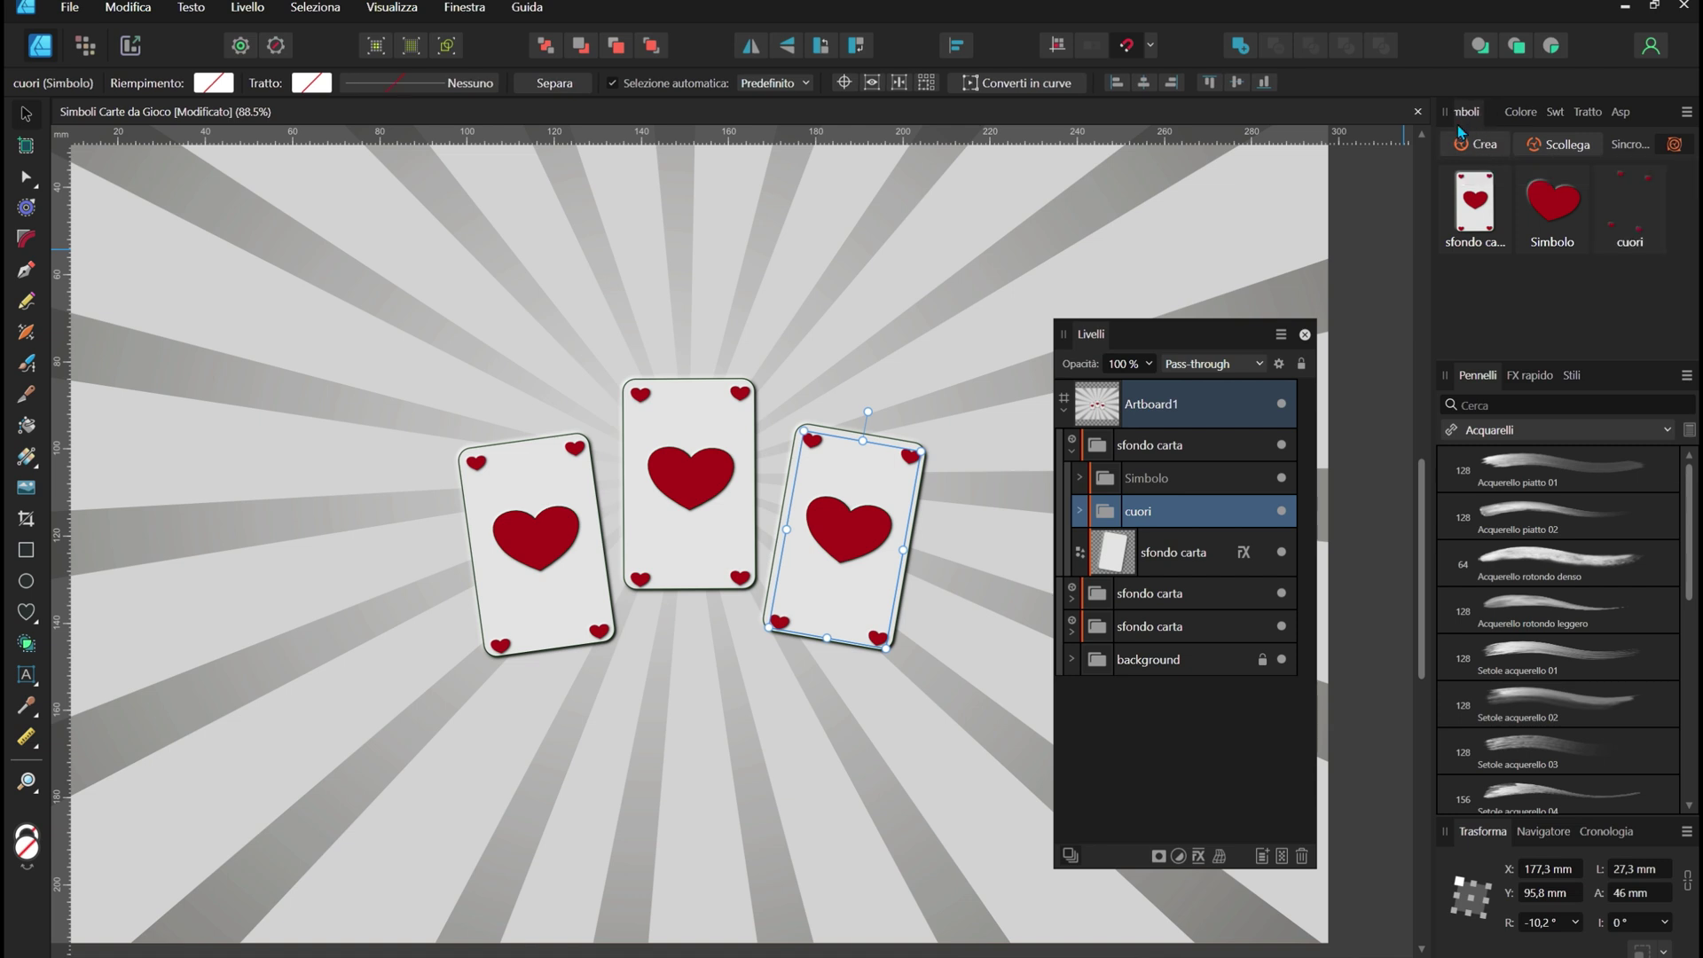
mouse_move(1476, 112)
left_mouse_down()
mouse_move(558, 165)
mouse_move(152, 382)
left_mouse_up()
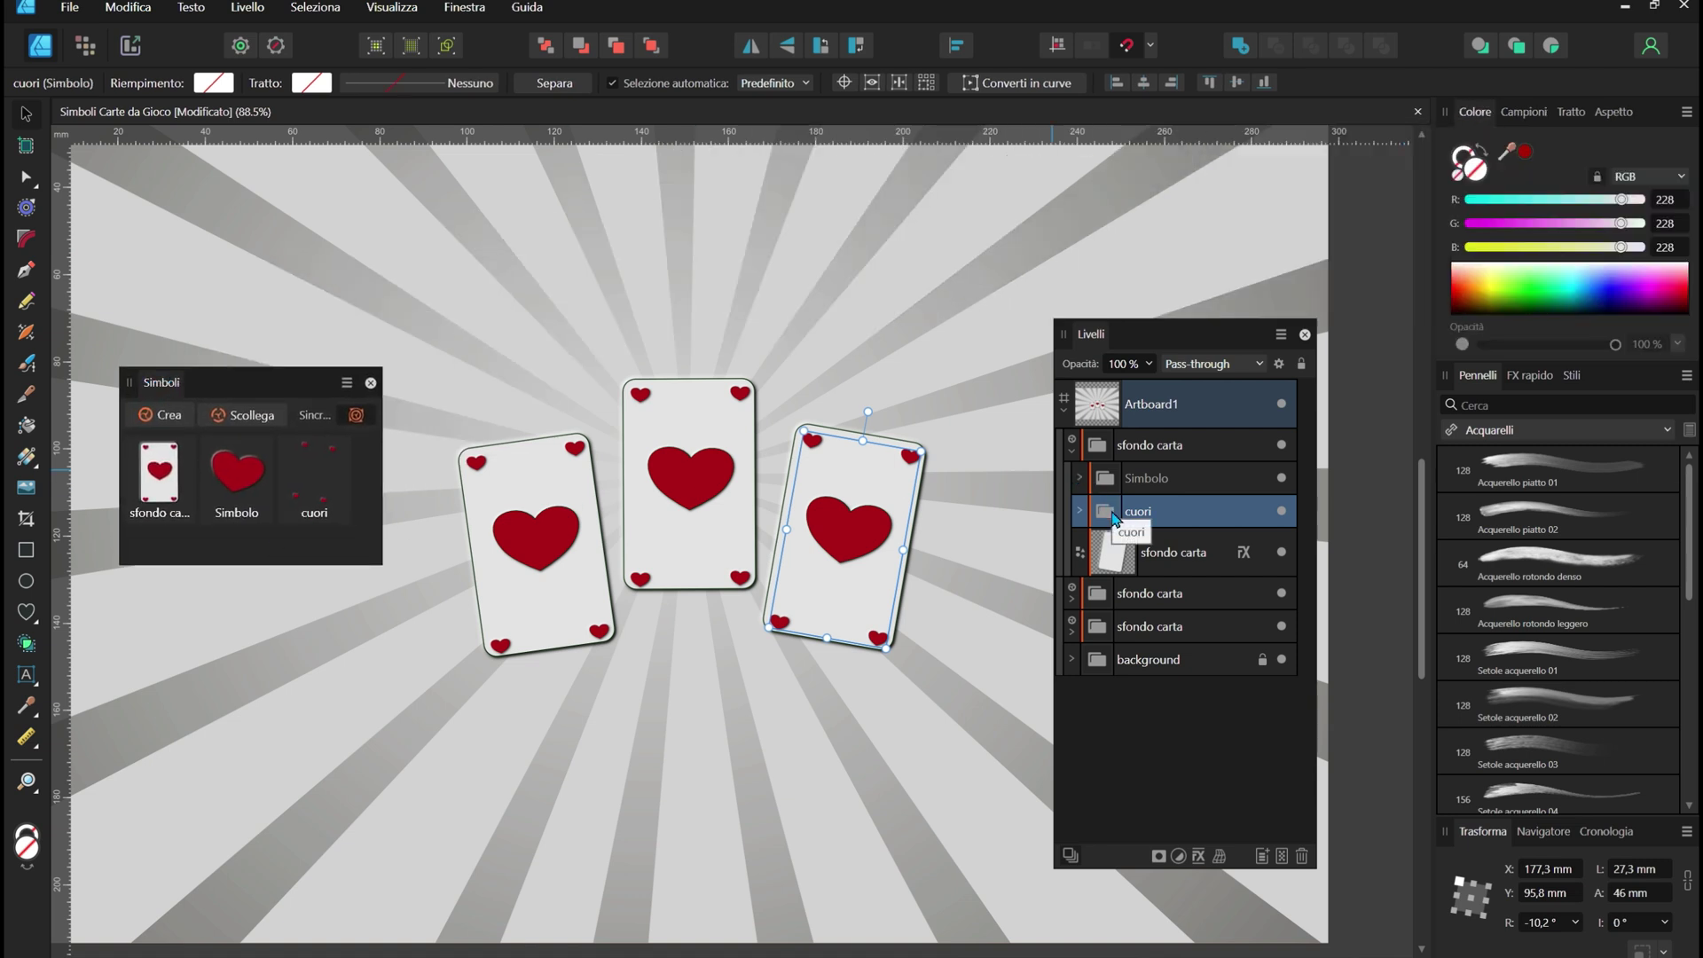
left_click_drag(1105, 505, 1085, 479)
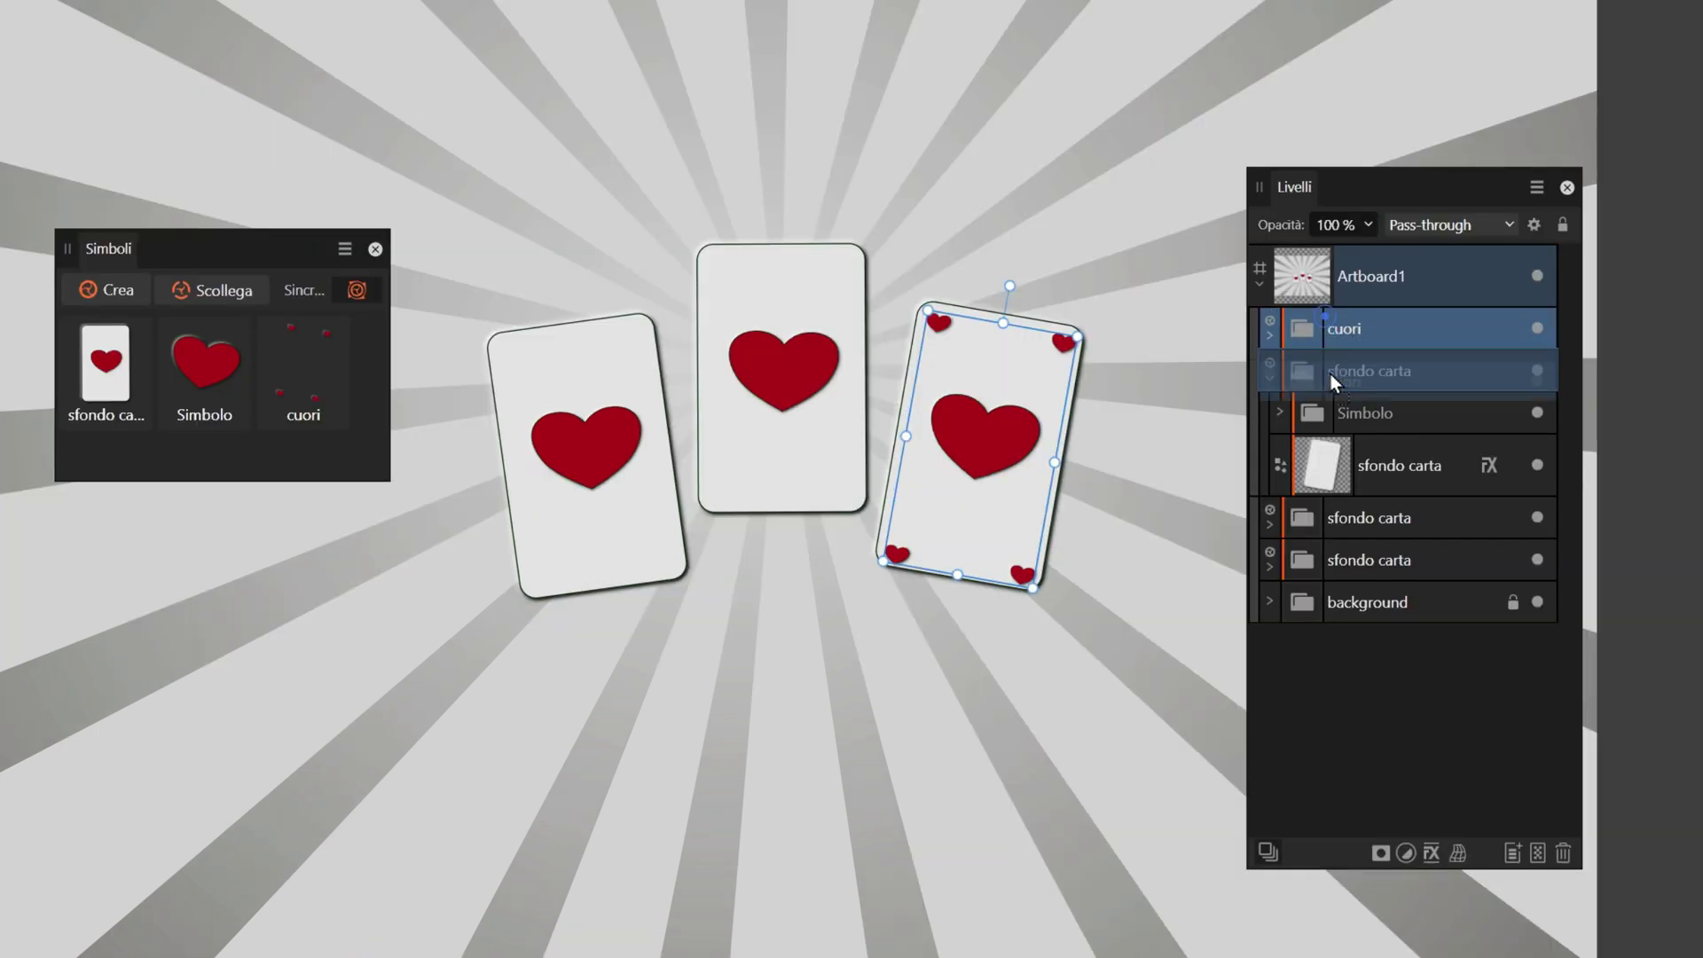
left_click_drag(1114, 439, 1120, 493)
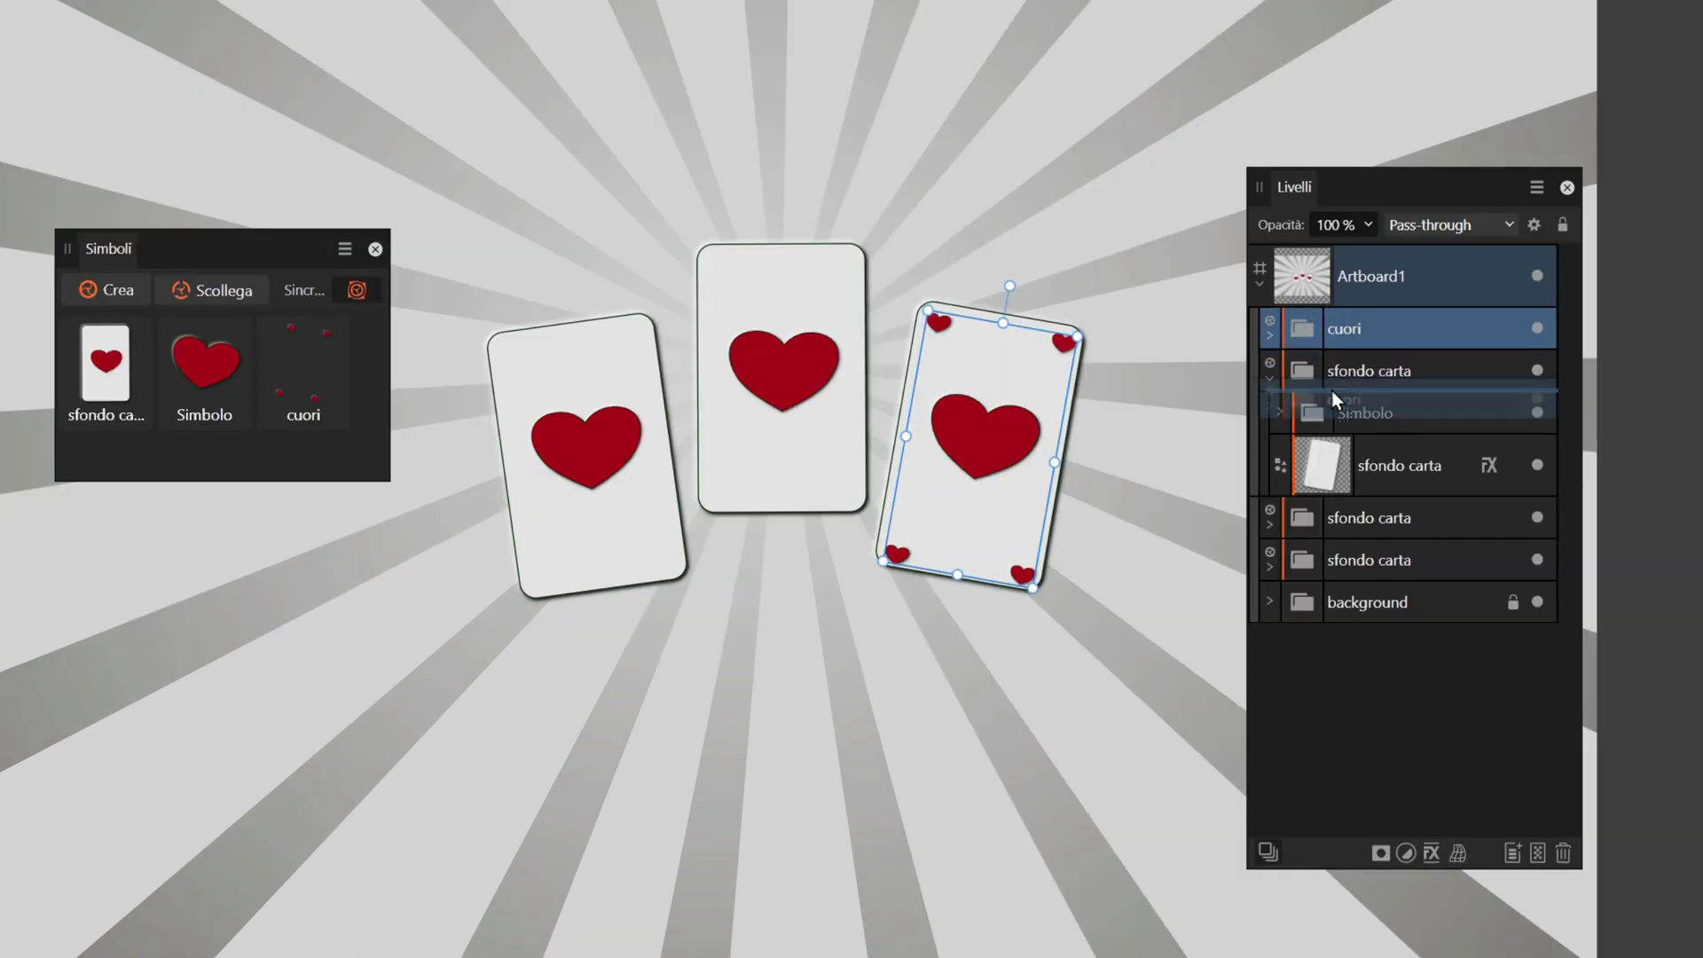
left_click_drag(1332, 390, 1332, 390)
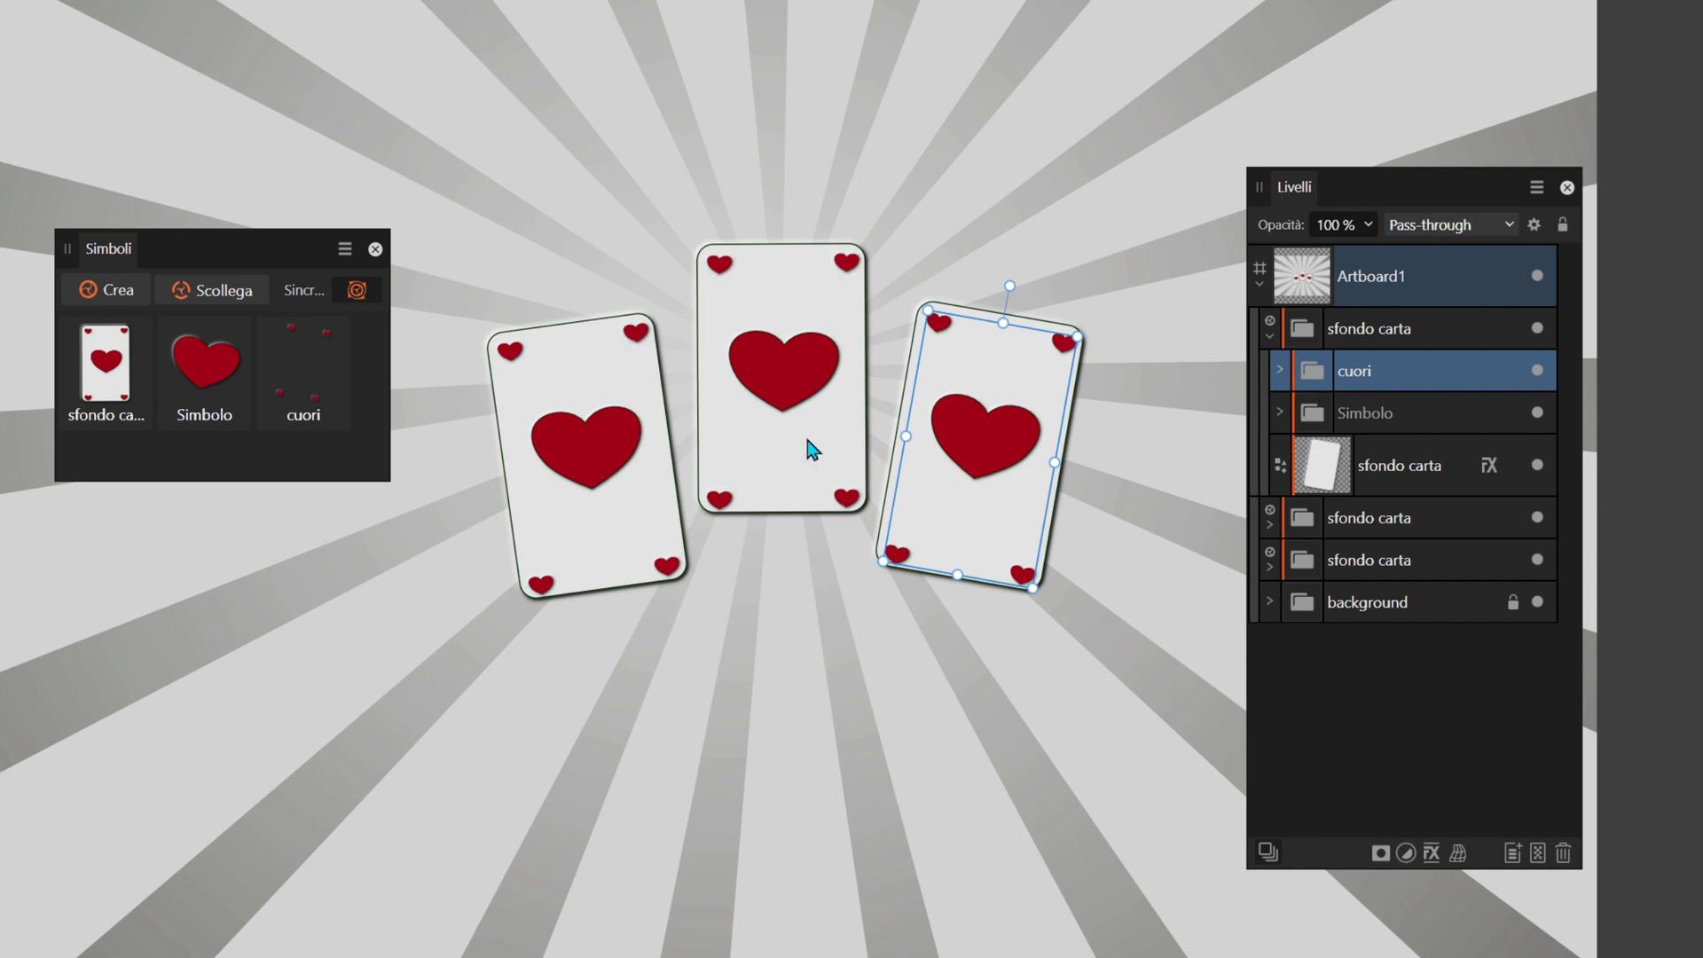
left_click_drag(204, 257, 828, 83)
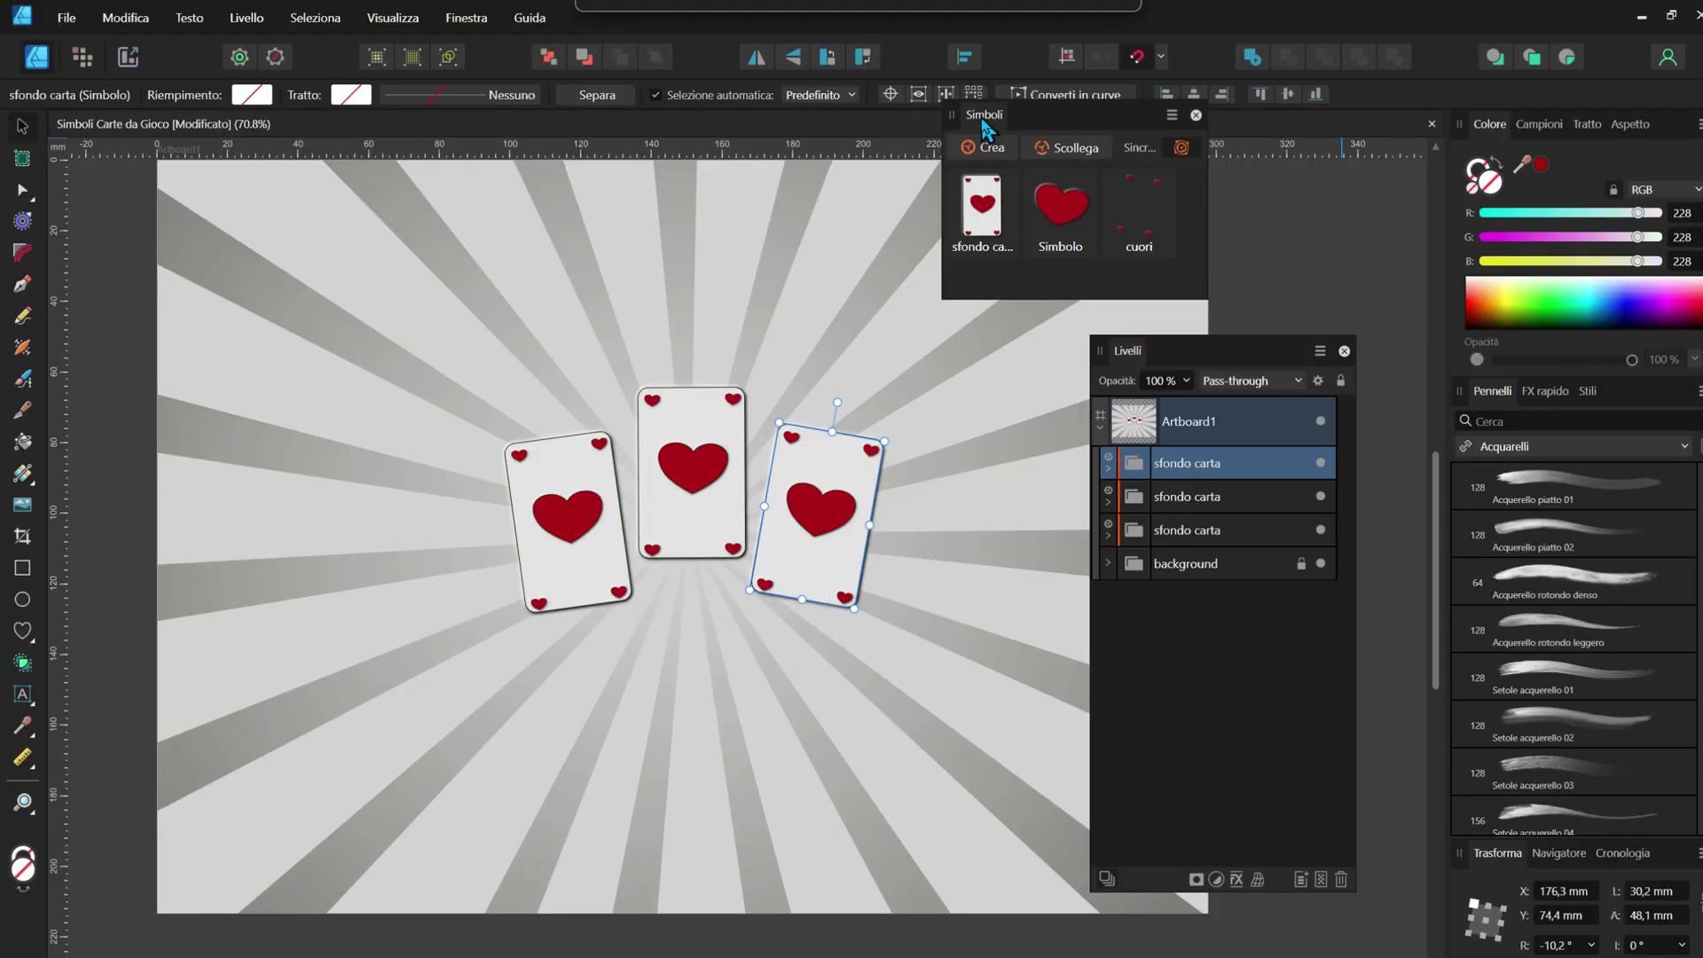
- Scale the right card's centre heart down to about 8.6 × 6.6 mm
left_click_drag(986, 132, 864, 128)
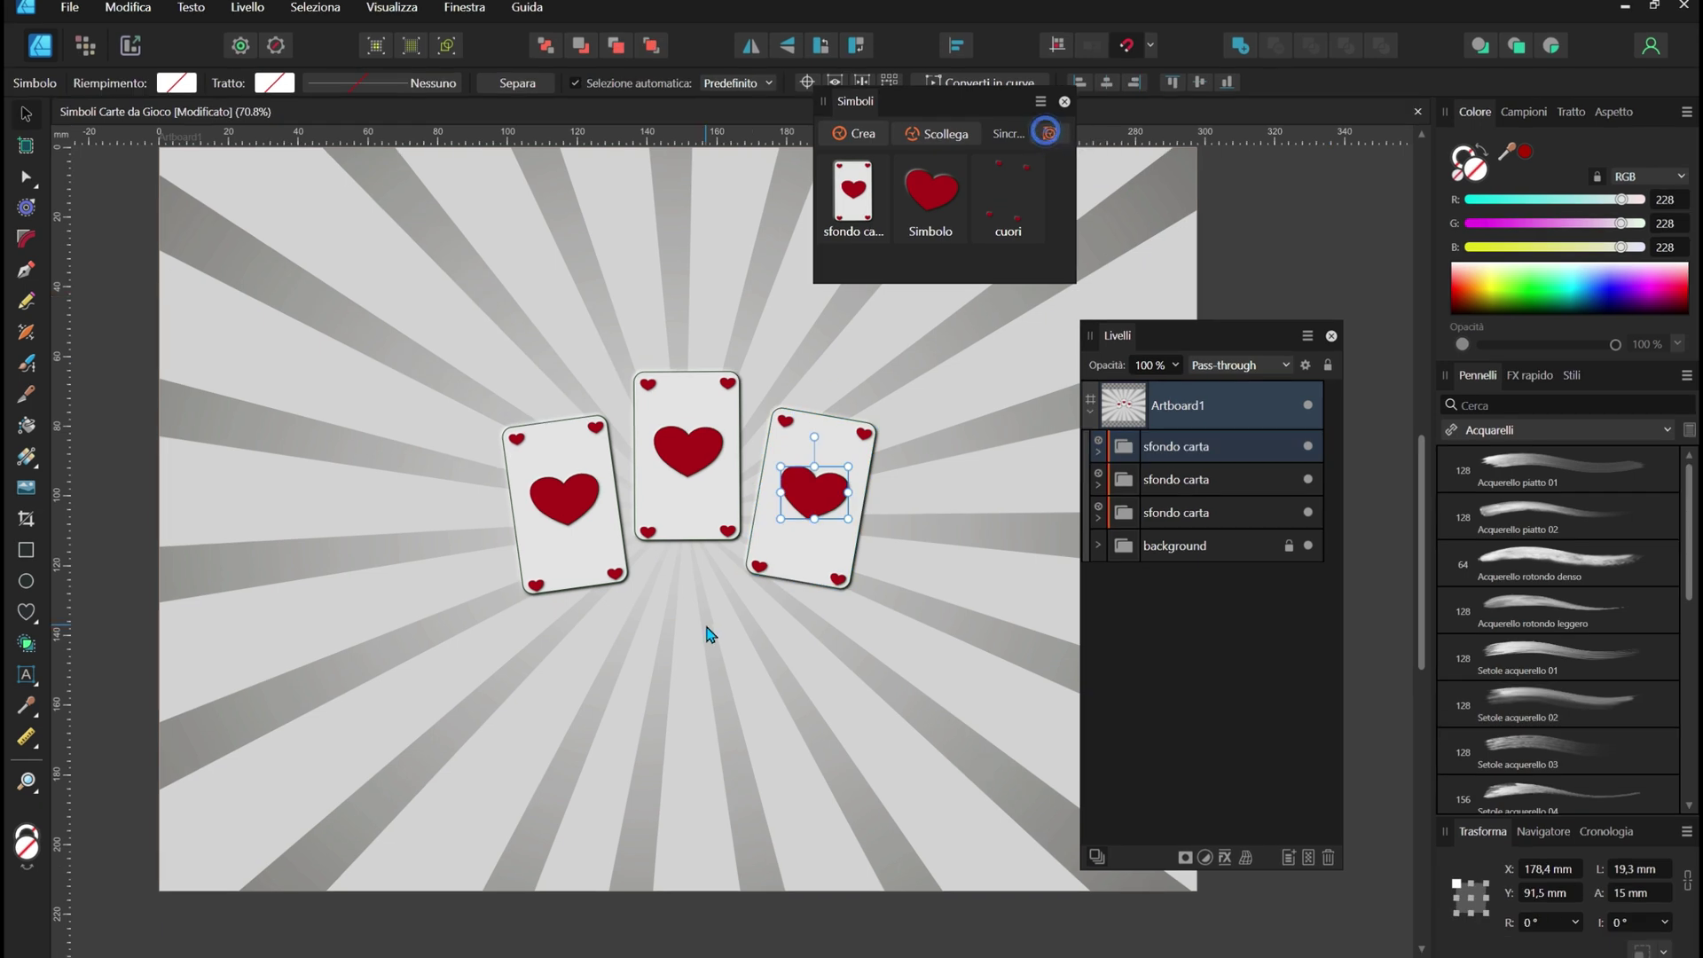
left_click(839, 495)
scroll(810, 454, "up", 2)
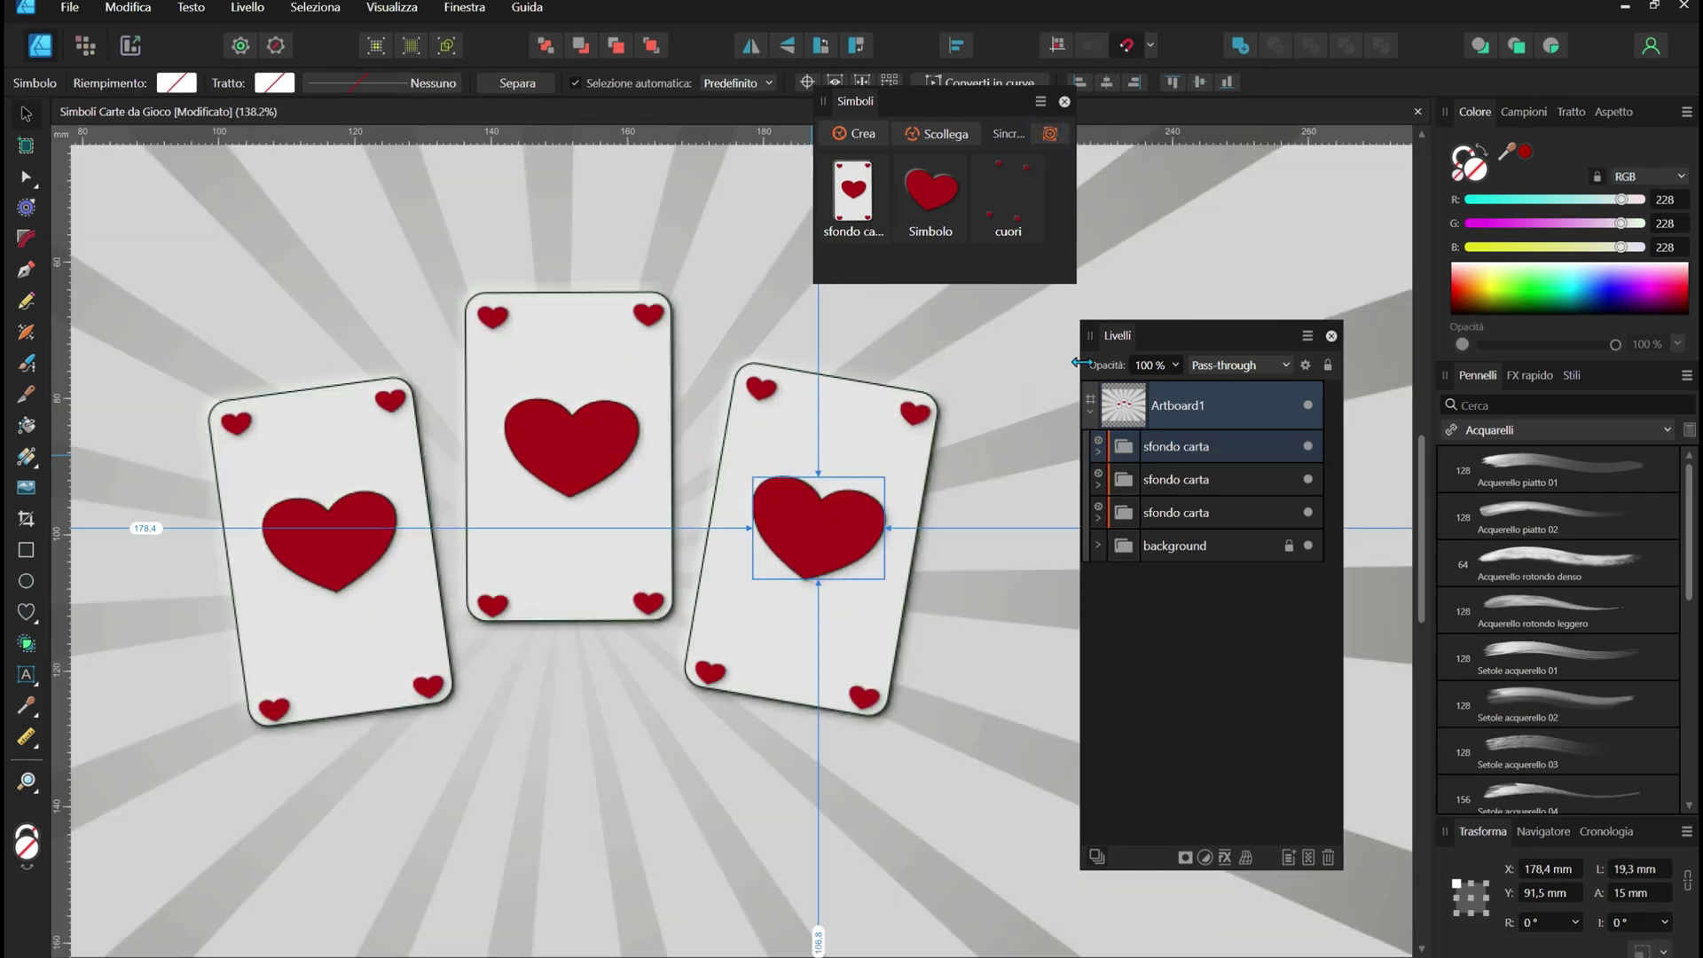
mouse_move(1129, 338)
left_mouse_down()
mouse_move(1448, 329)
mouse_move(1490, 344)
left_mouse_up()
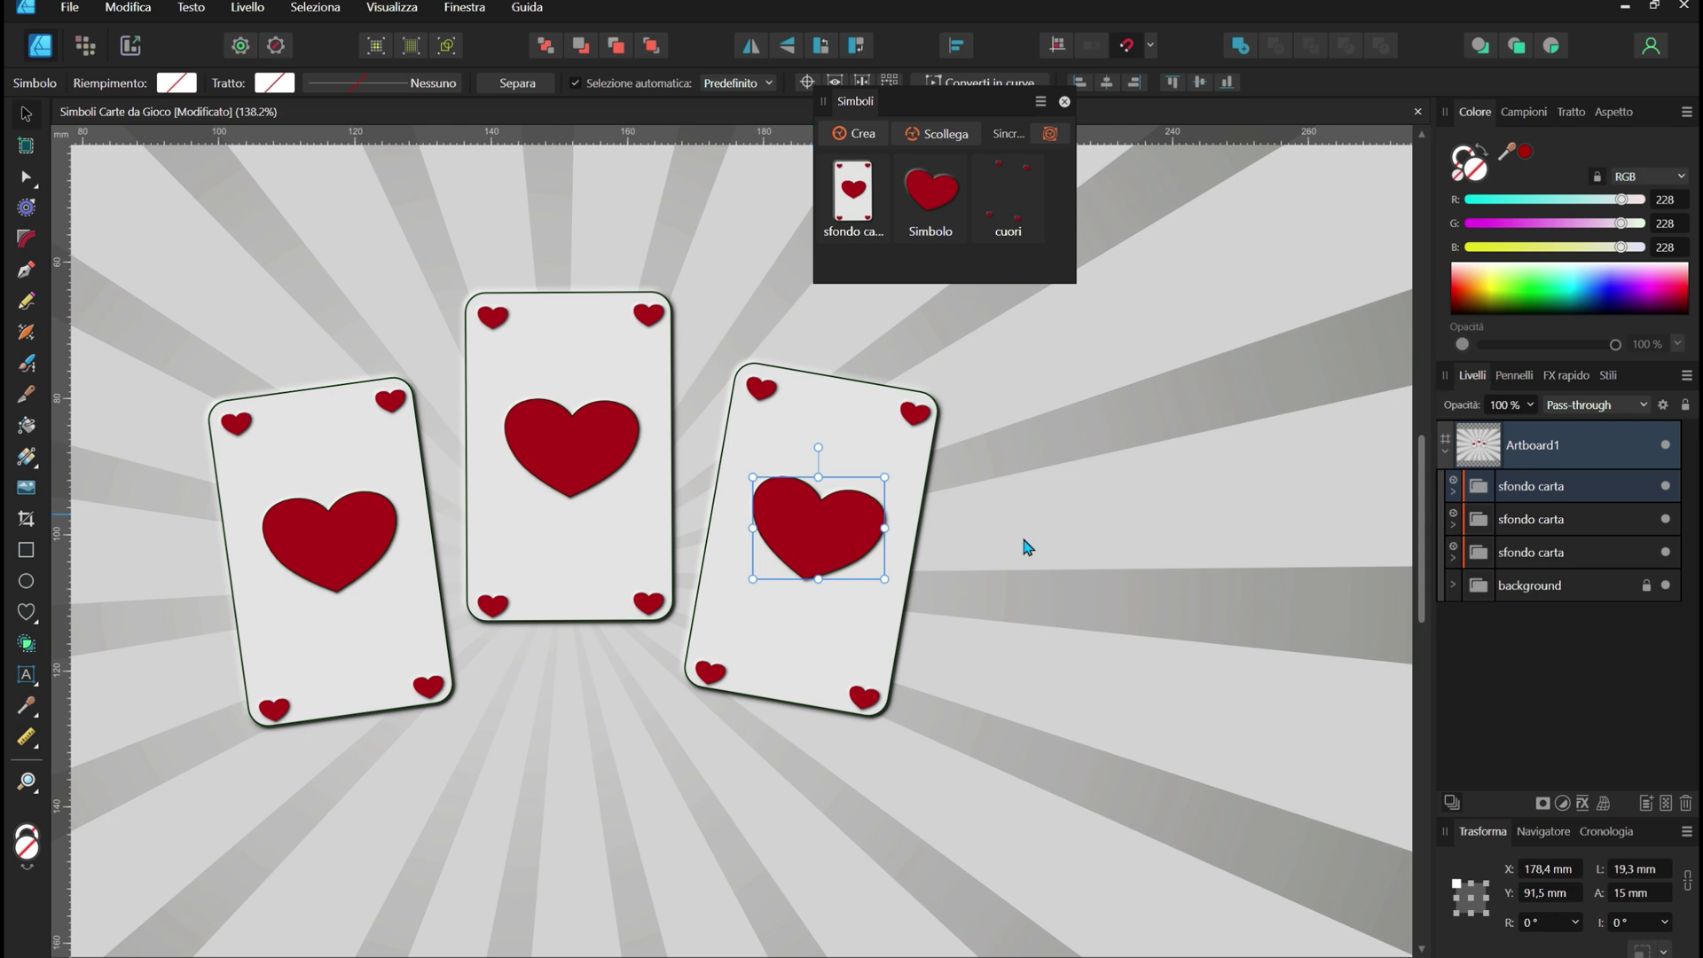
scroll(811, 524, "down", 1)
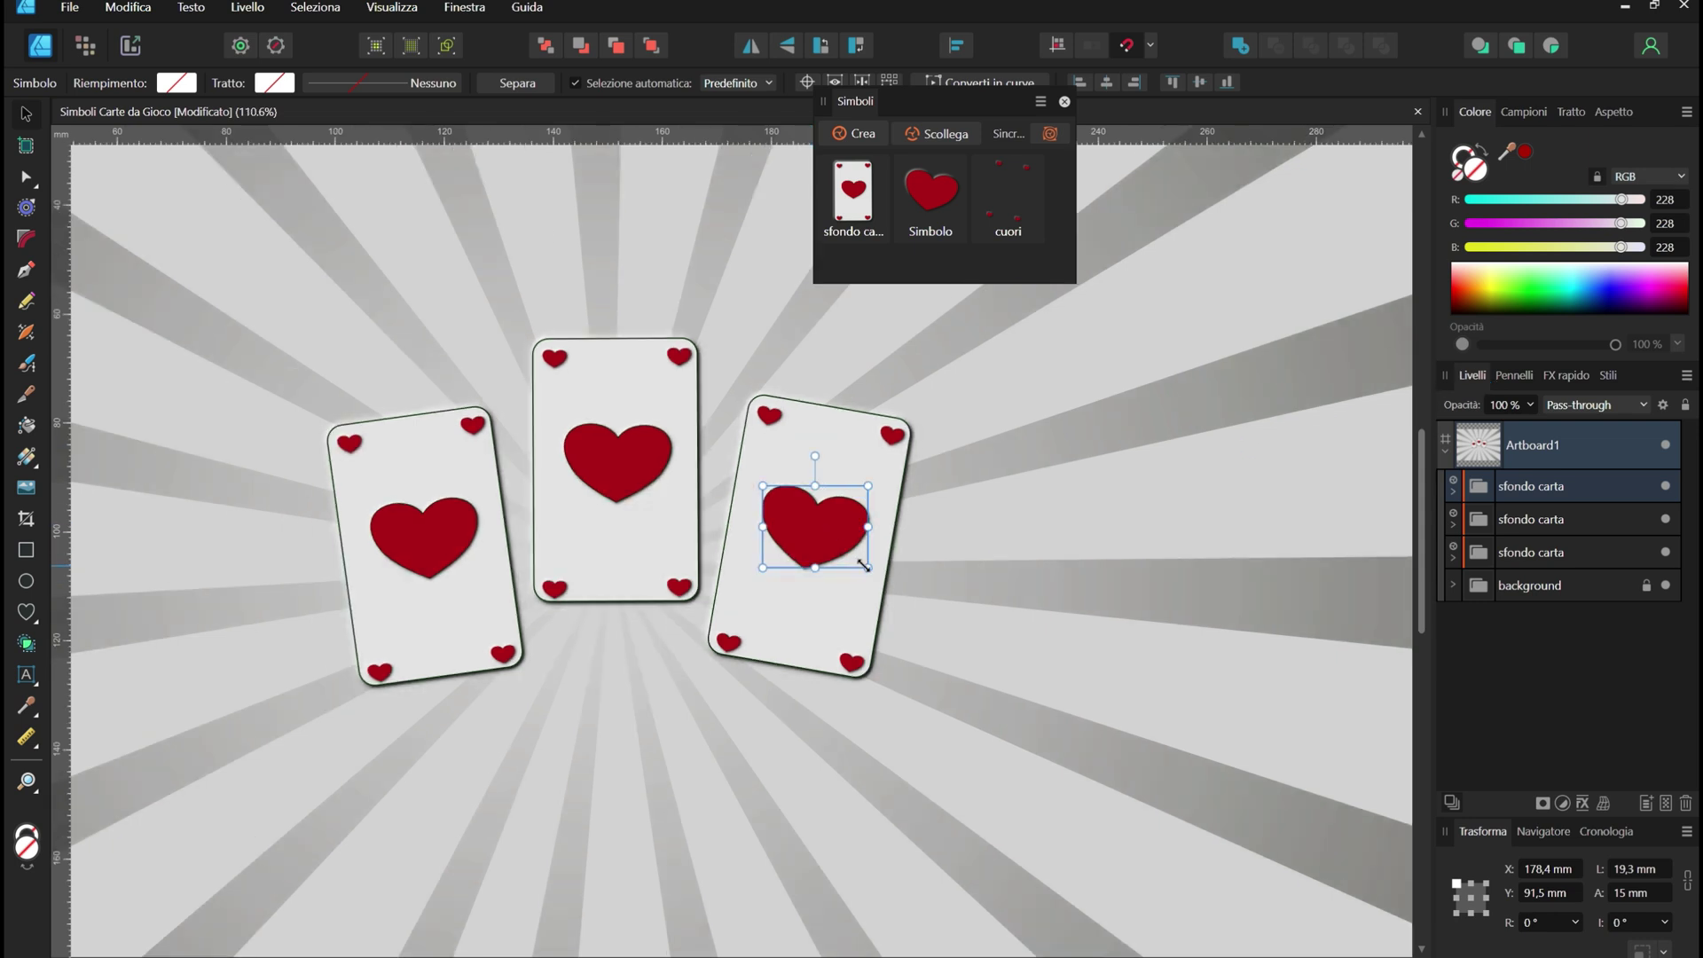
mouse_move(867, 567)
left_mouse_down()
mouse_move(780, 471)
mouse_move(877, 495)
mouse_move(809, 540)
left_mouse_up()
scroll(807, 525, "up", 2)
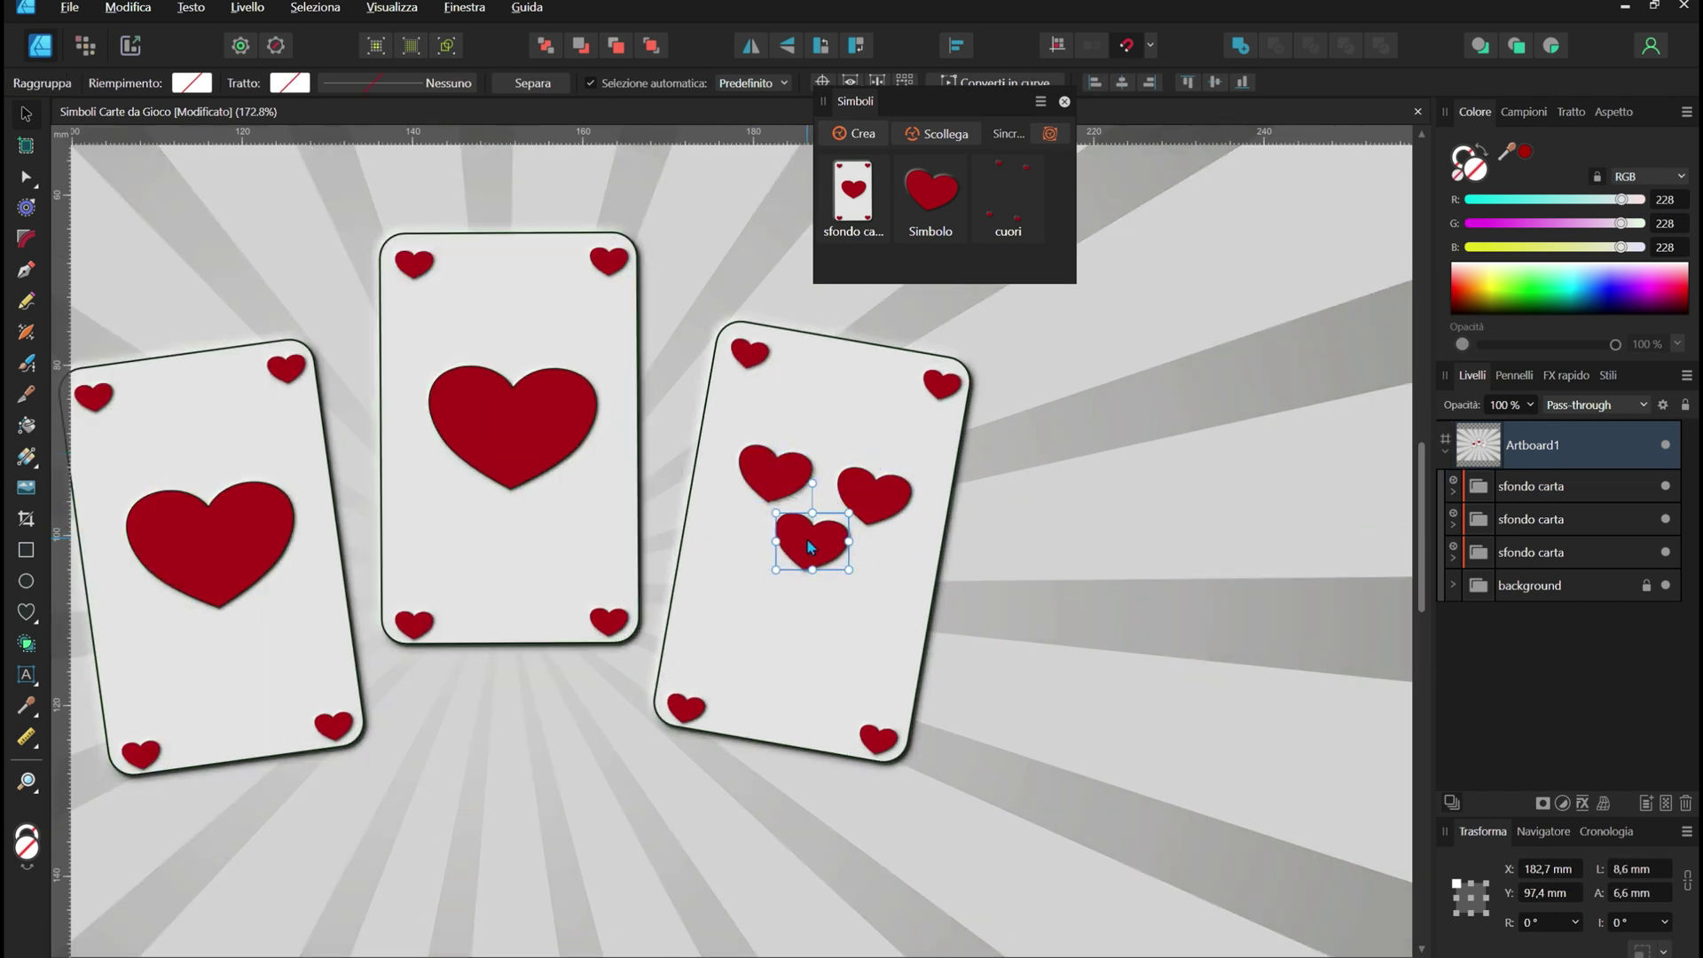
- Alt-drag copies of the small hearts lower on the right card to make five hearts
left_click(774, 470)
left_click(887, 490, "shift")
mouse_move(885, 490)
left_mouse_down("alt")
mouse_move(852, 630)
mouse_move(868, 617)
left_mouse_up("alt")
left_click(772, 468, "shift")
left_click(859, 487, "shift")
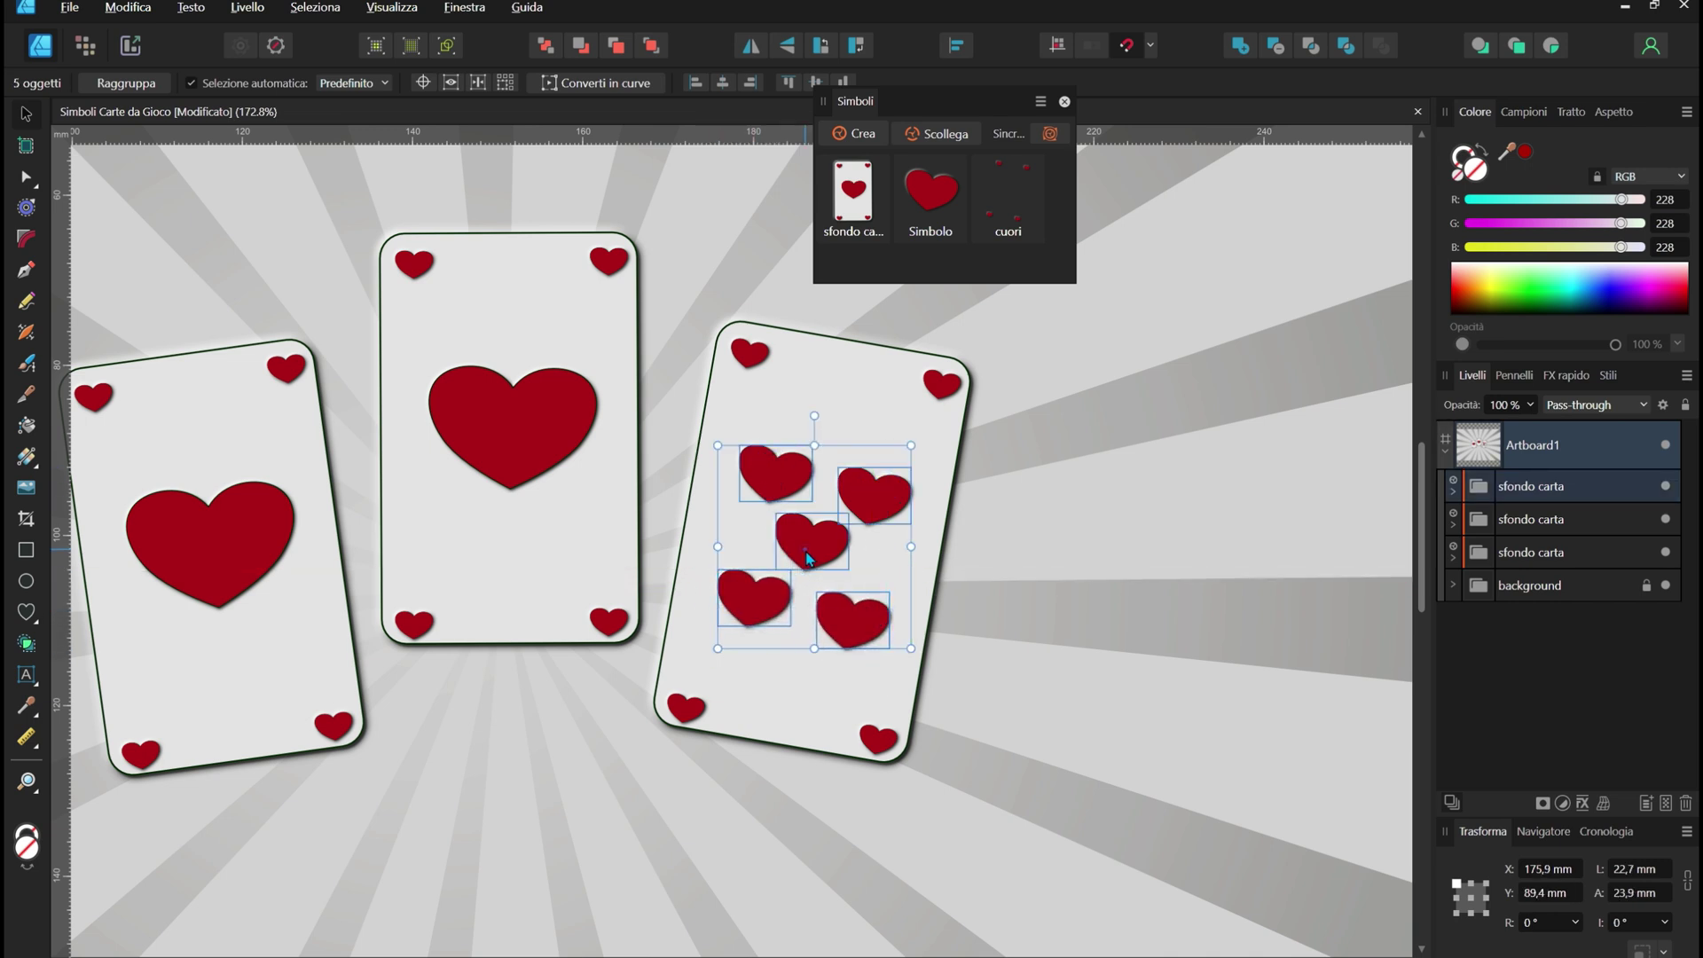
scroll(877, 590, "down", 3)
left_click(847, 568, "shift")
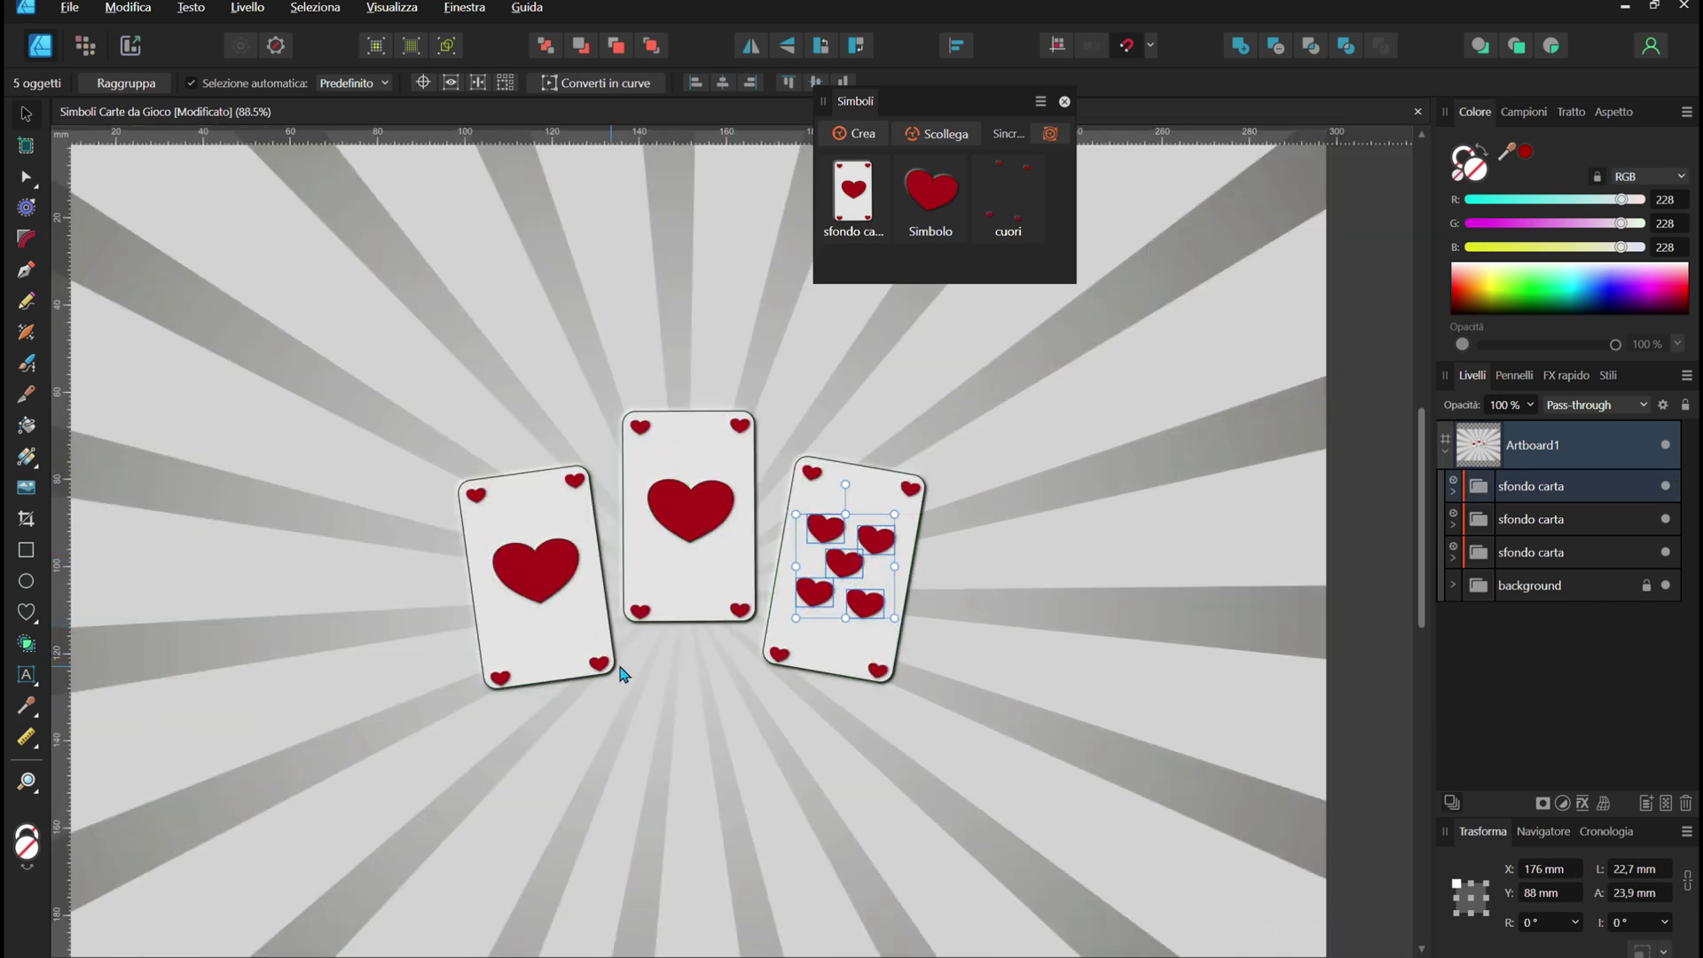
- Expand the card group in Layers and briefly expand and collapse Simbolo to inspect it
left_click_drag(1468, 375, 1092, 376)
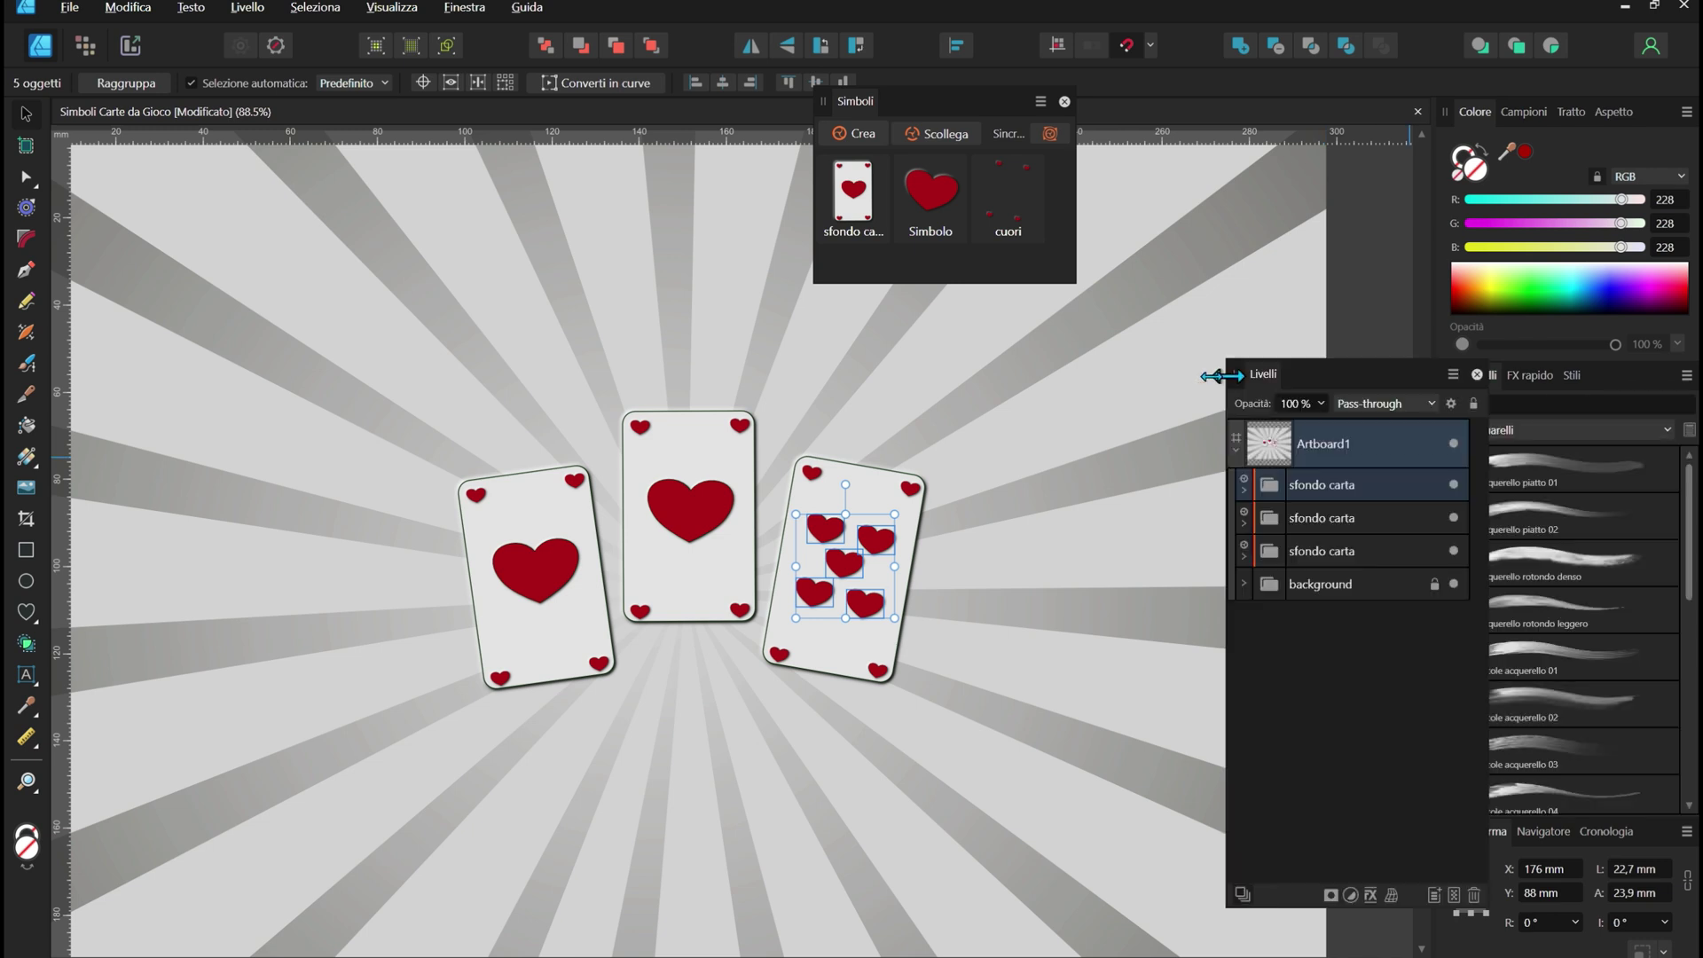
left_click(1077, 494)
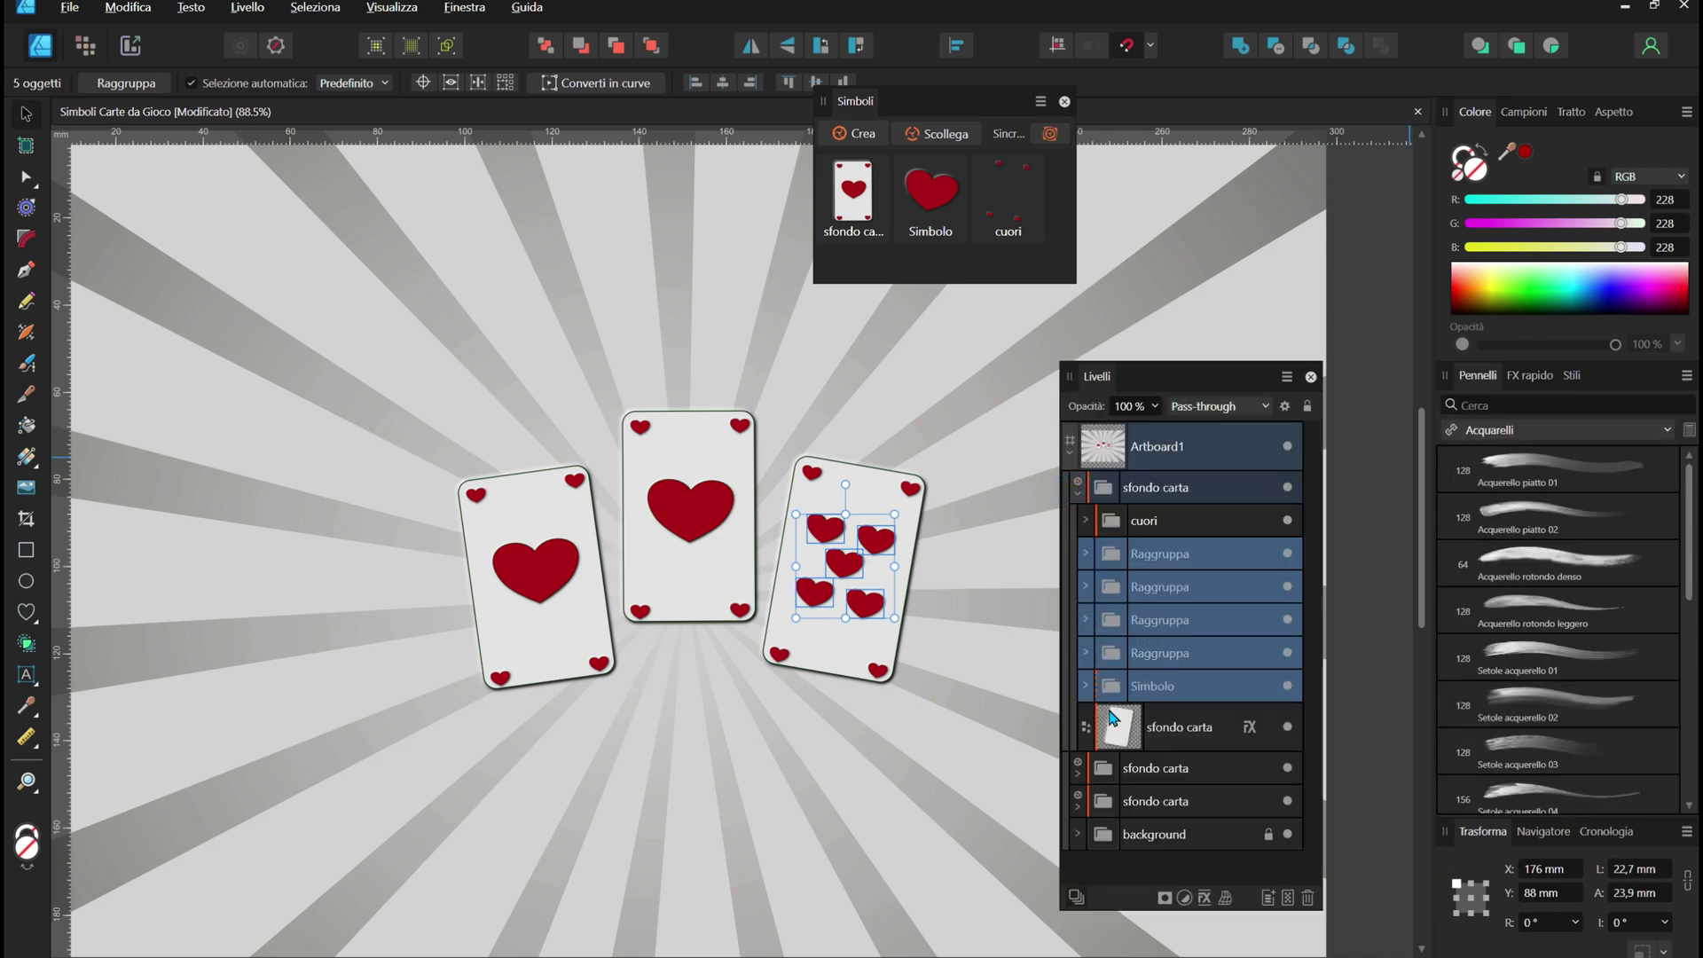
scroll(852, 596, "up", 1)
scroll(851, 596, "up", 1)
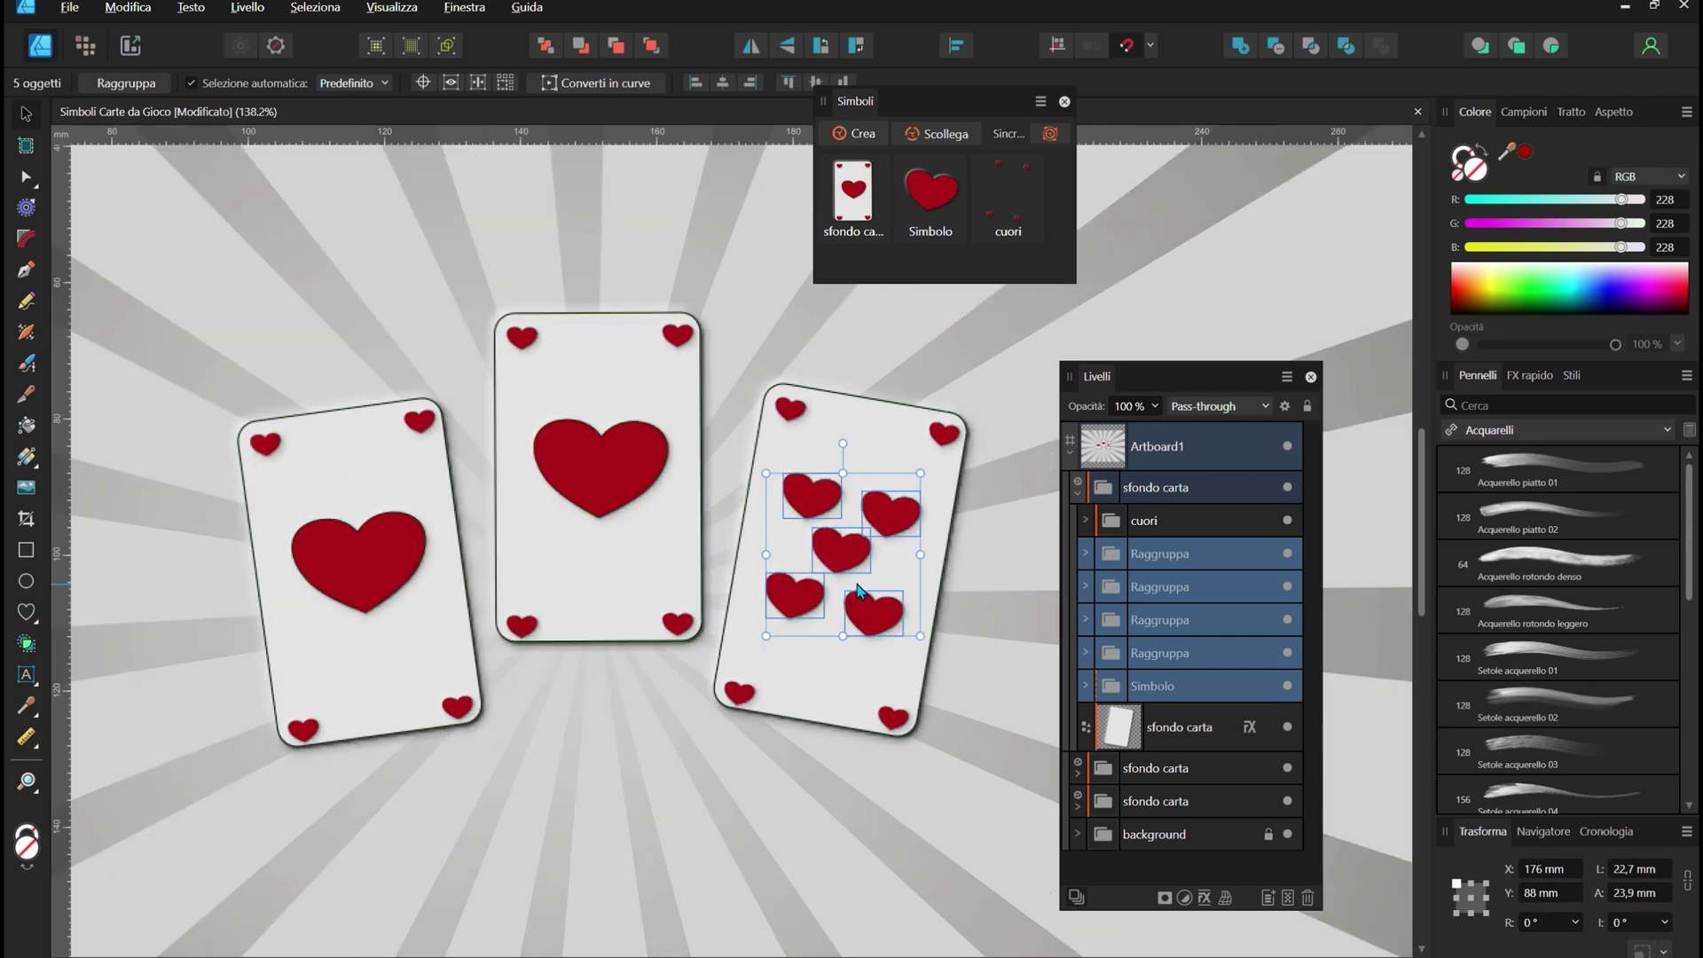
scroll(910, 642, "up", 1)
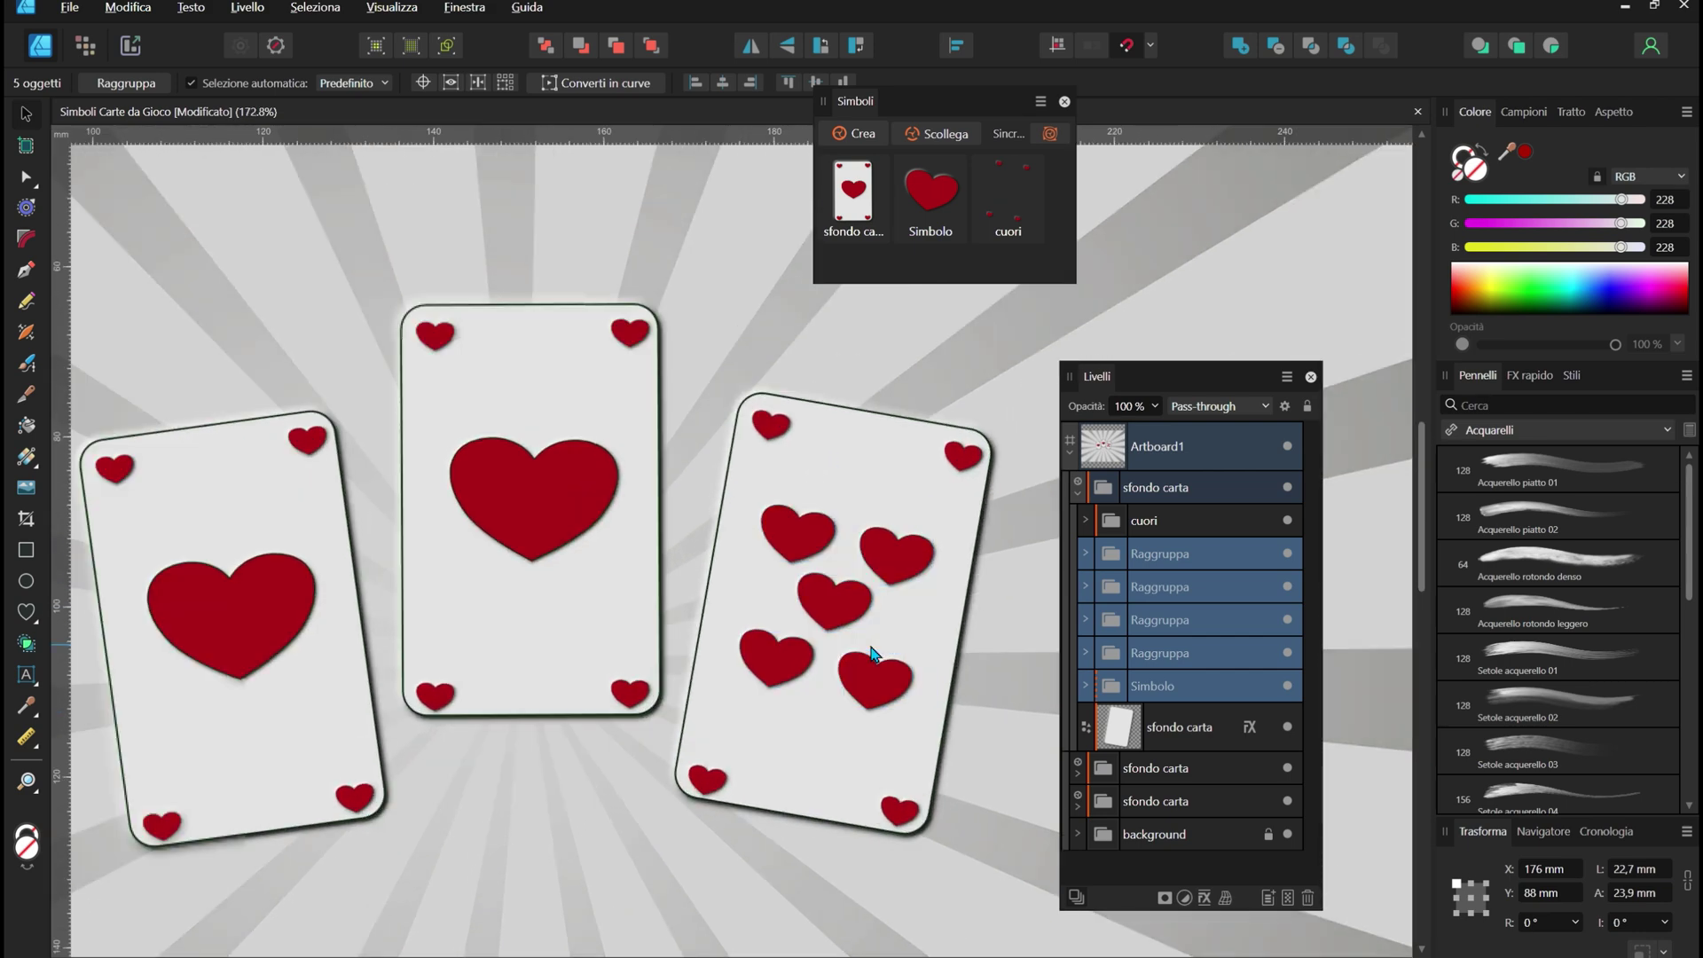
scroll(910, 642, "up", 1)
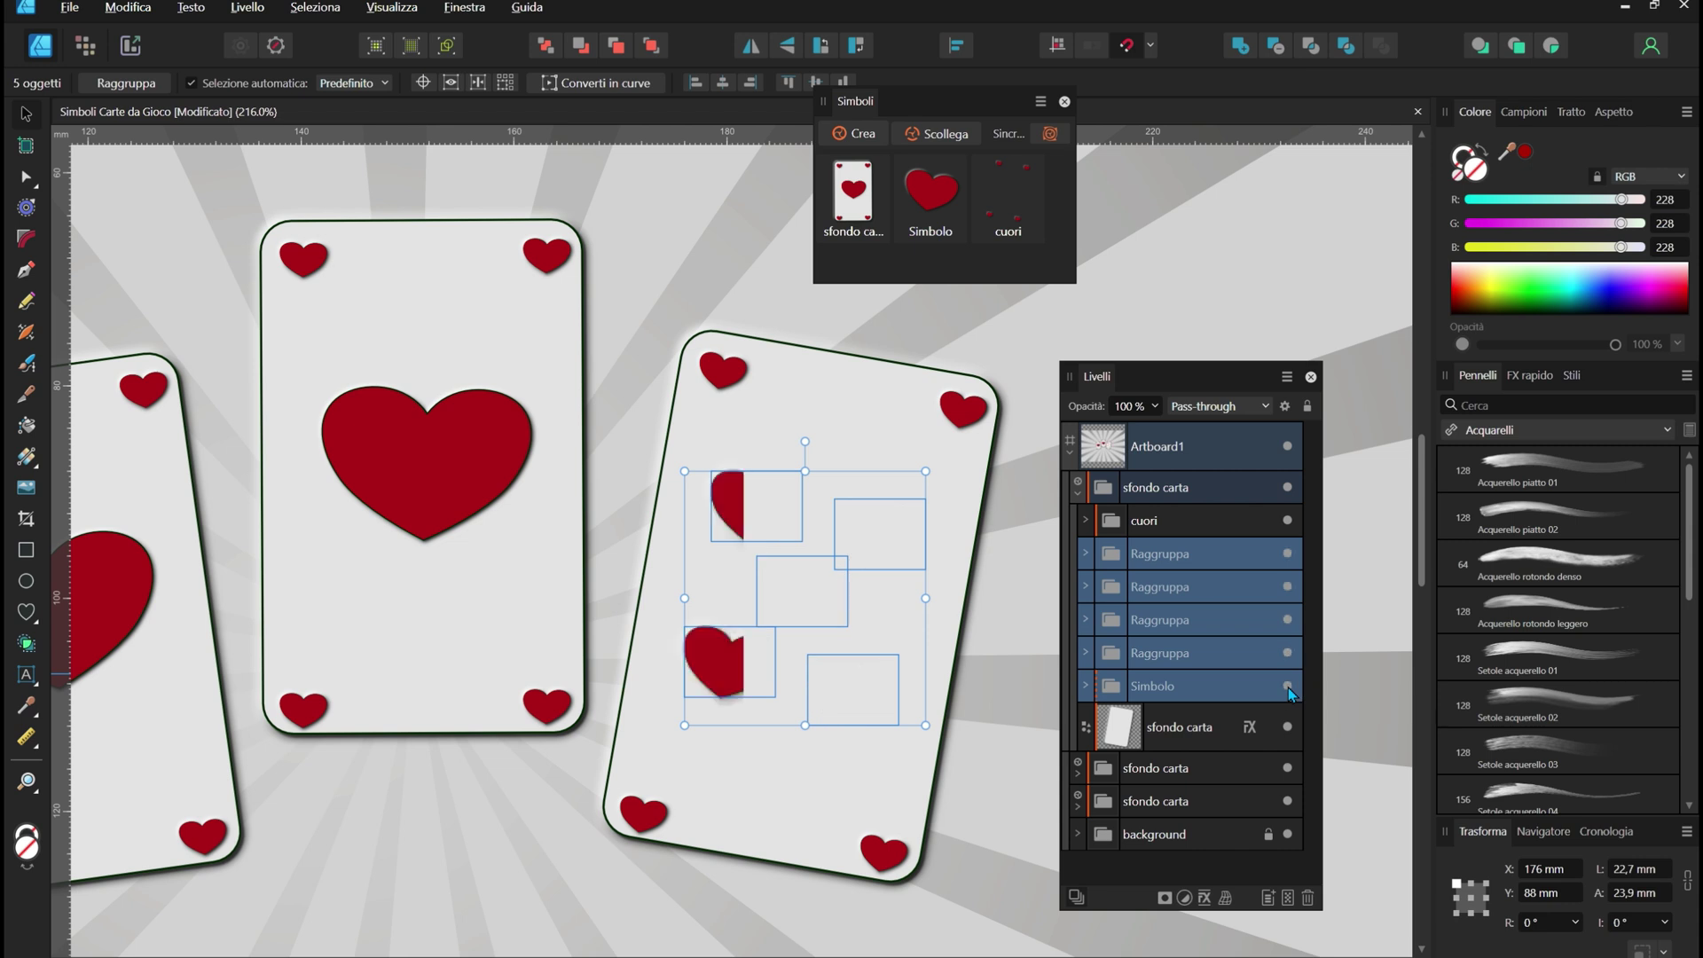
left_click(1084, 687)
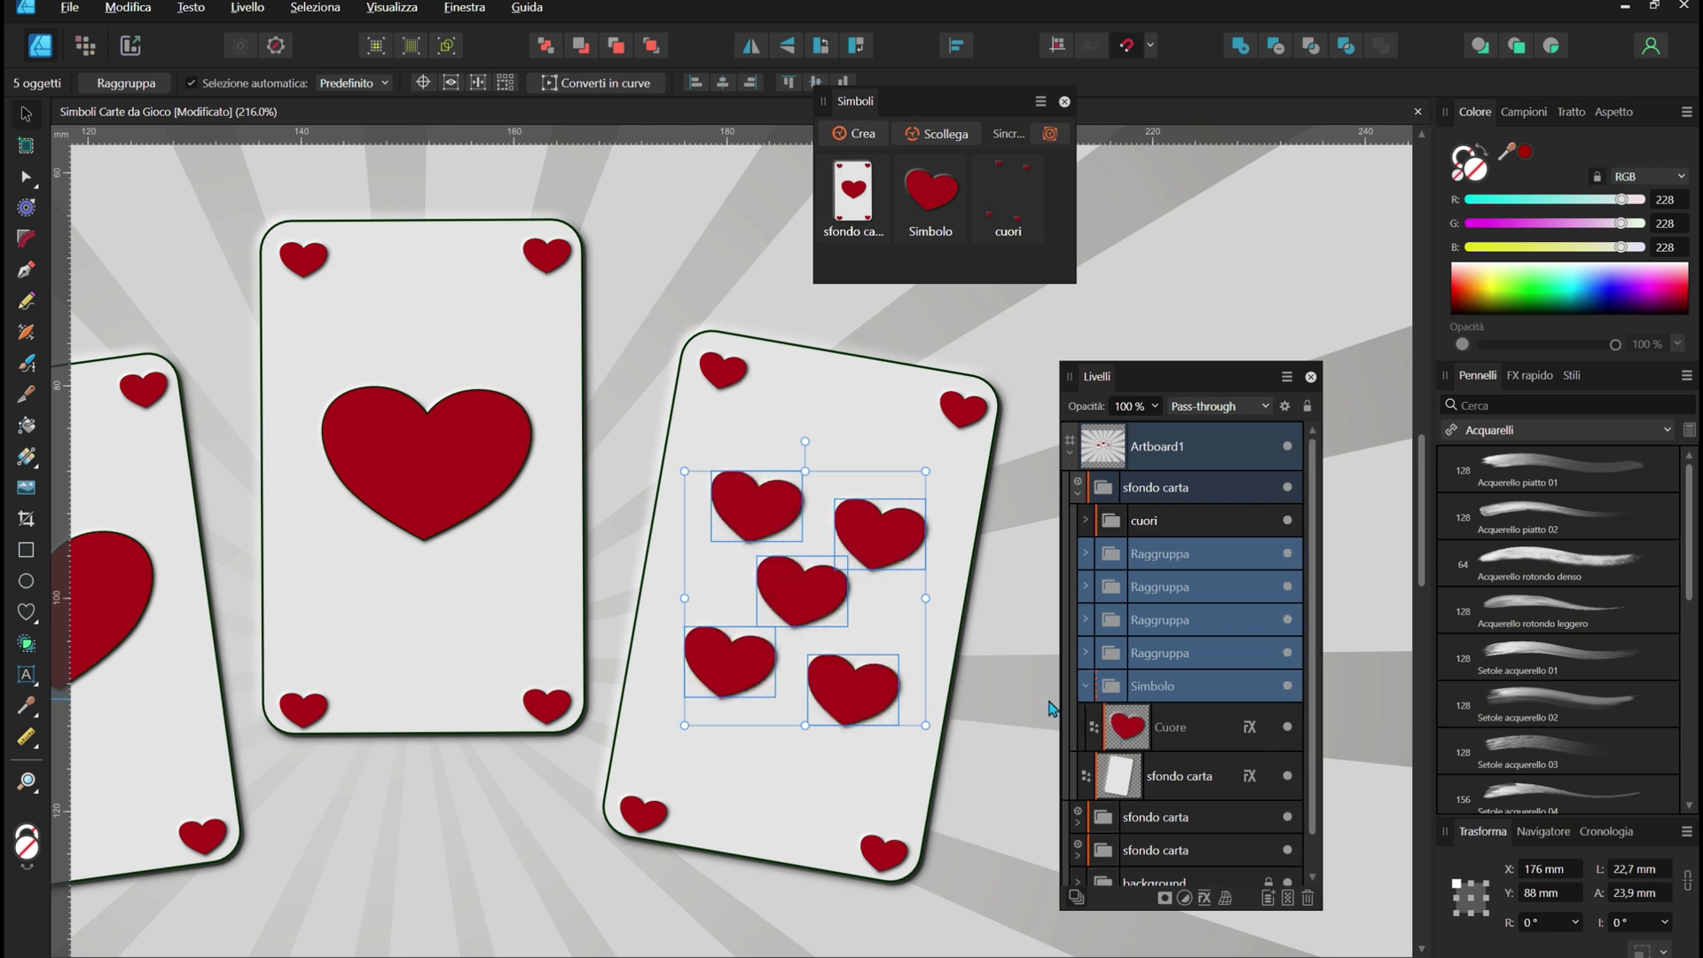
left_click(1084, 687)
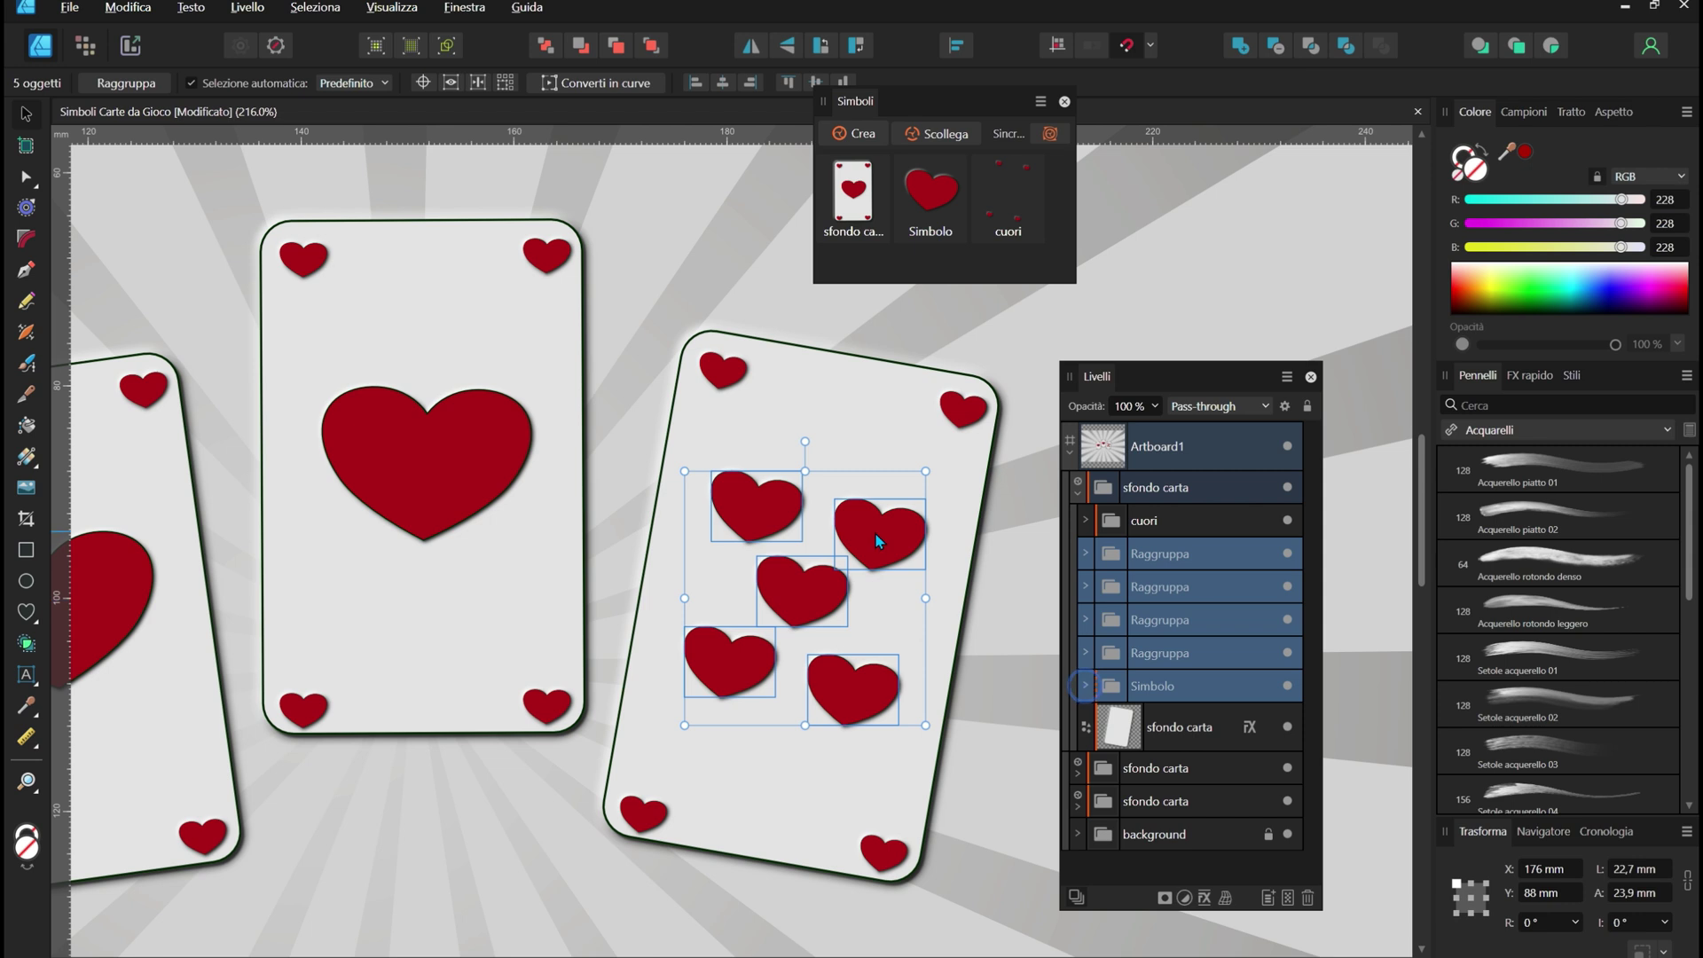
scroll(875, 532, "down", 1)
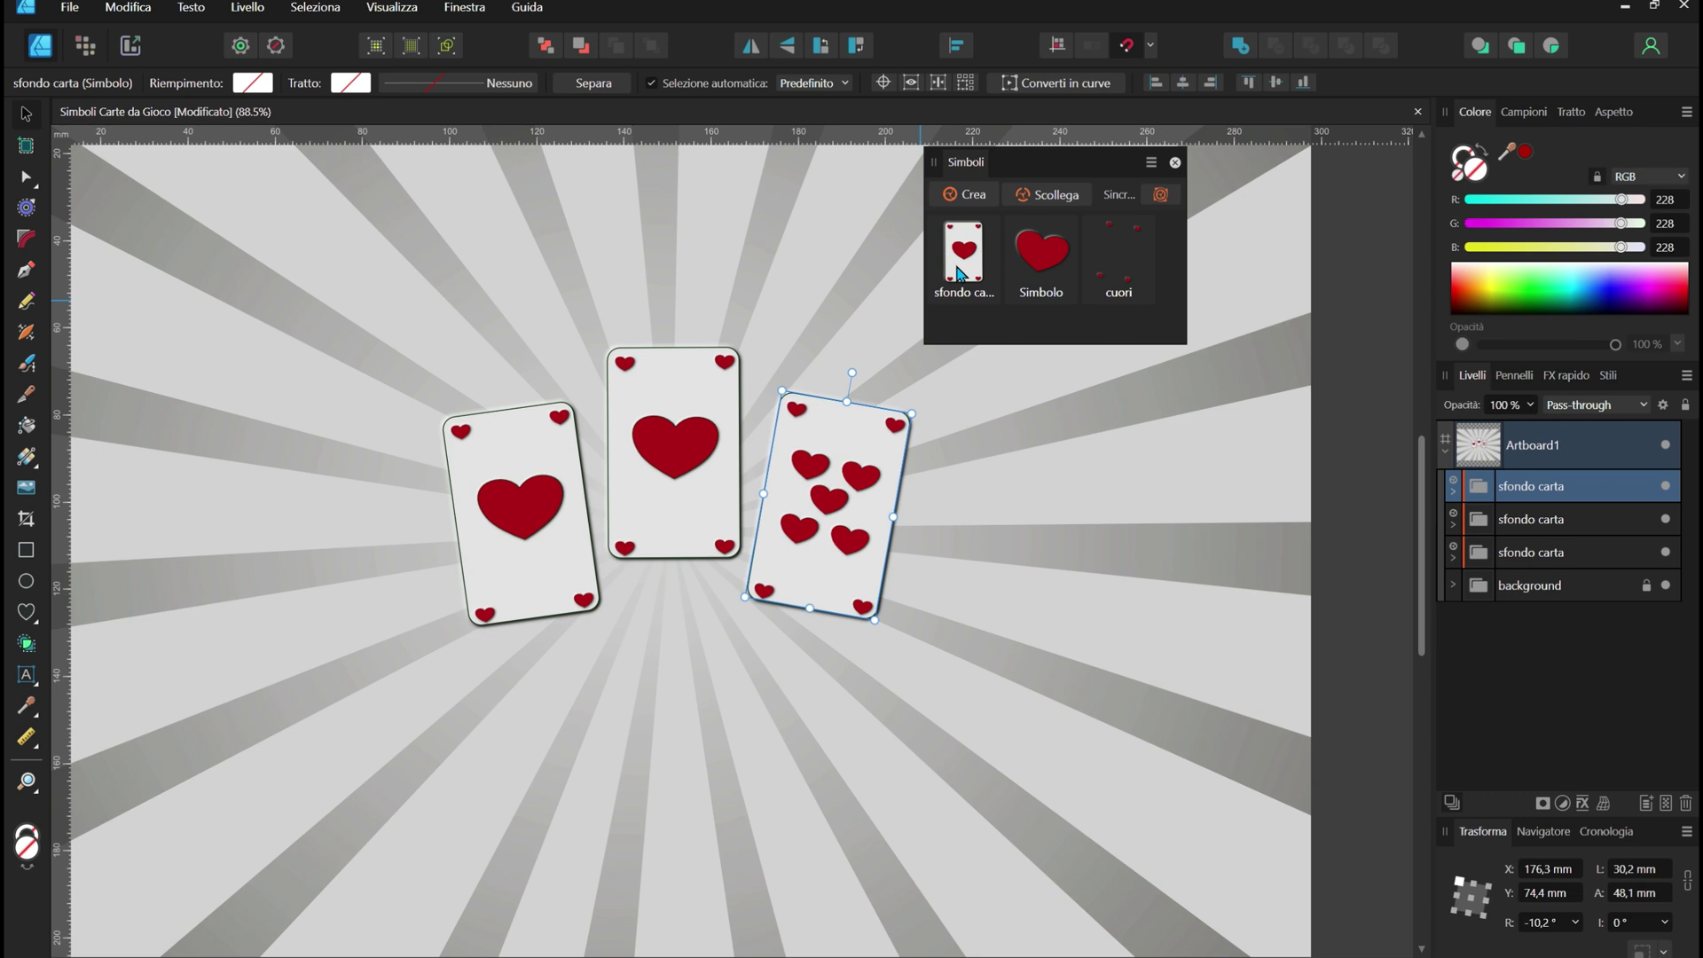
- Select the tilted left card and detach it from the sfondo carta symbol
left_click(960, 273)
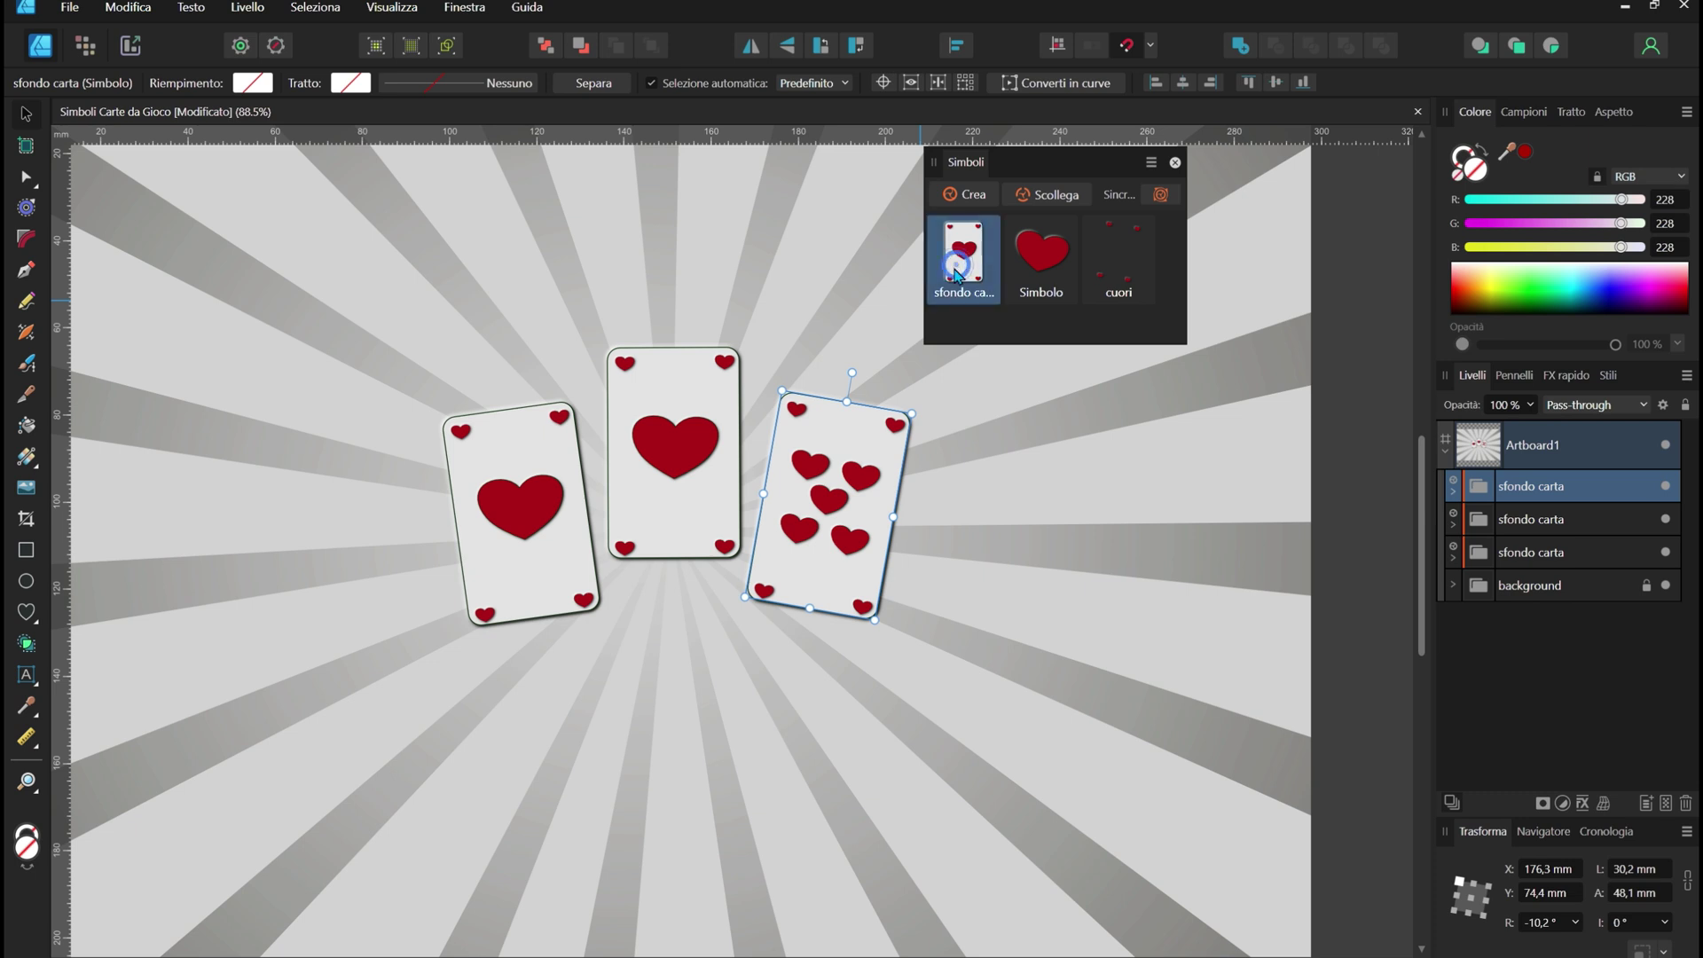
left_click(498, 557)
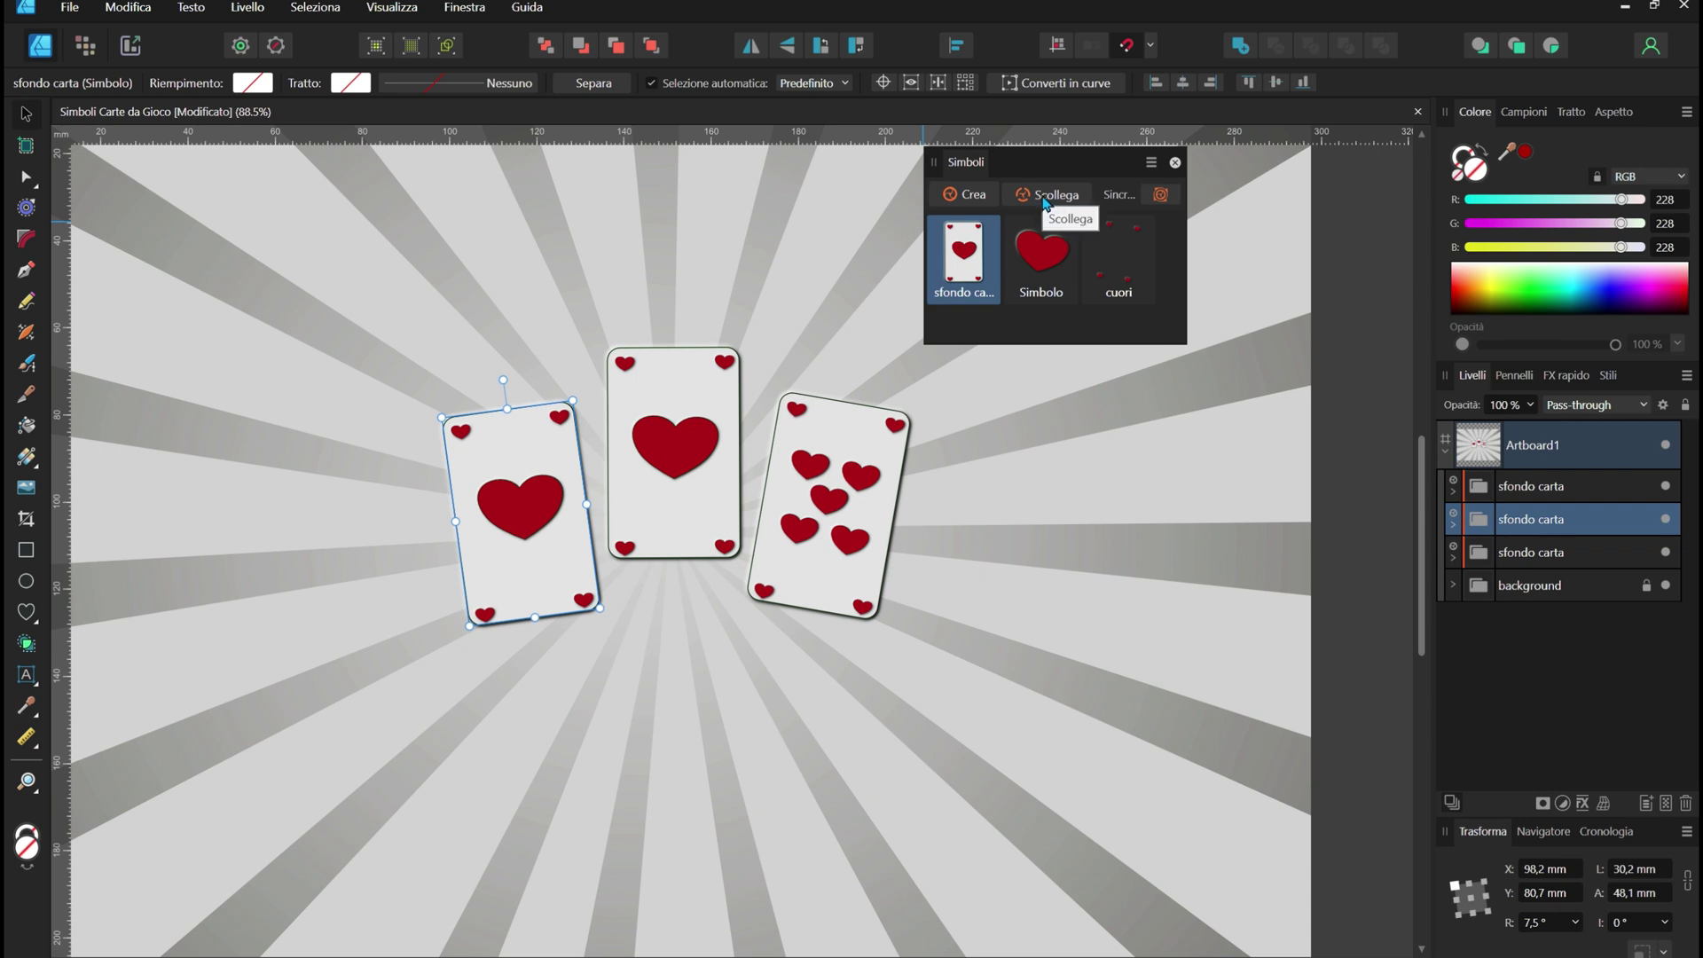
left_click(1044, 204)
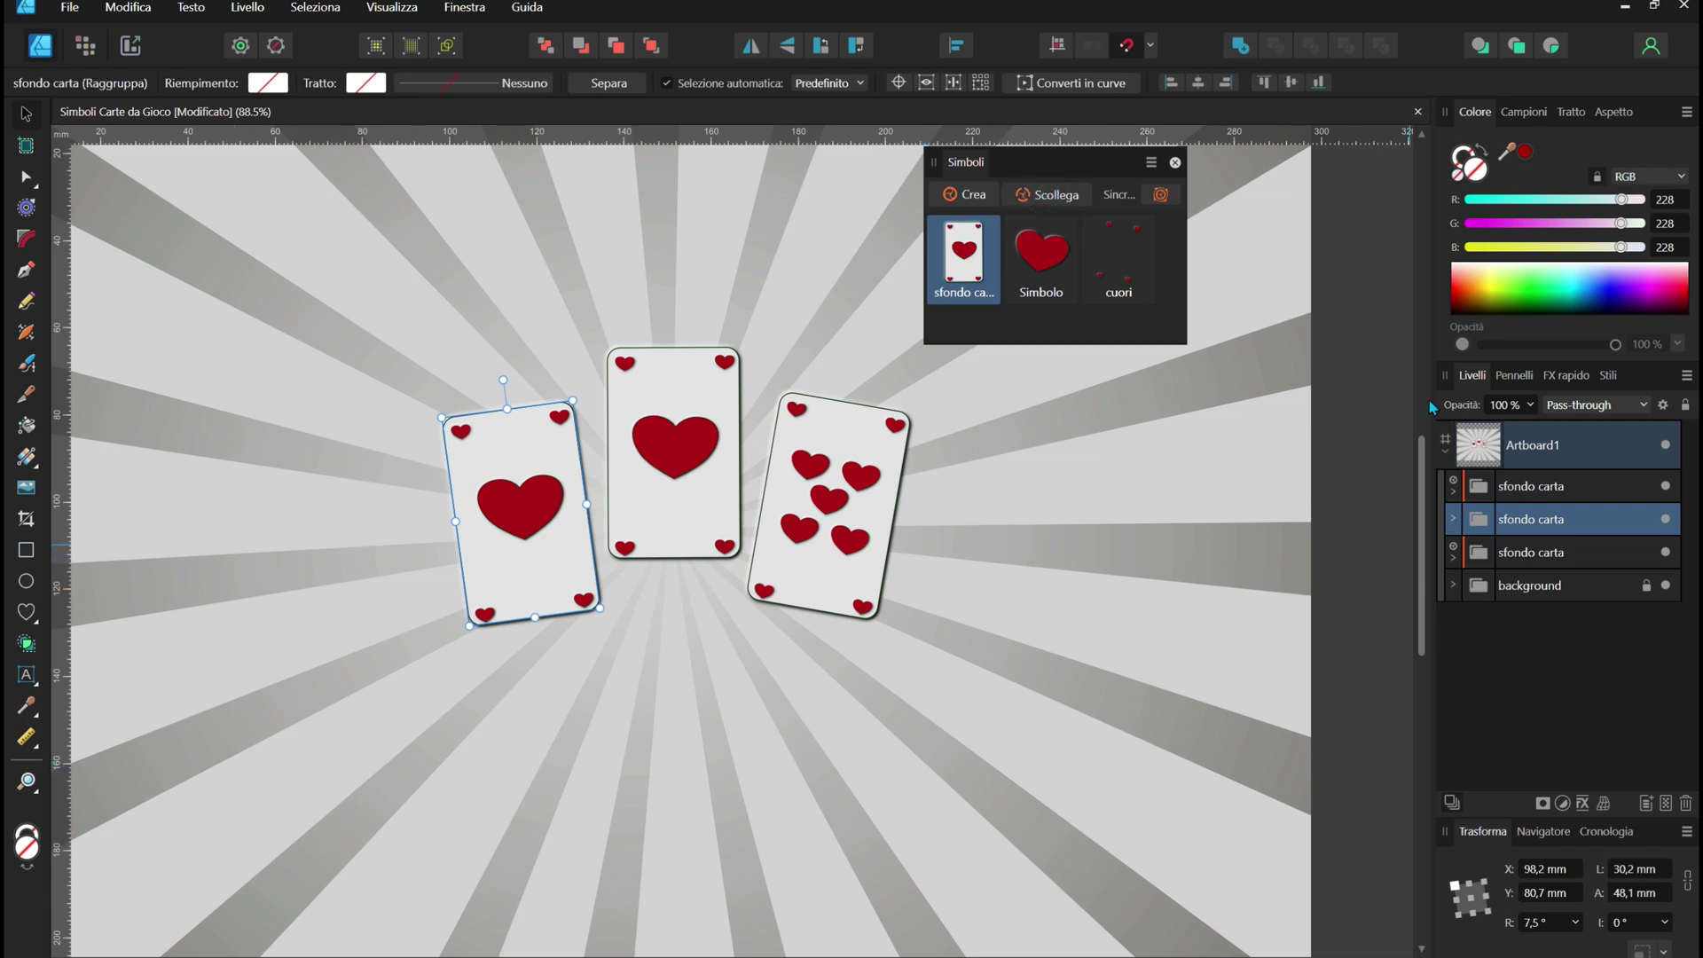
- Move the left card's sfondo carta group to the top of the layer stack
left_click_drag(1472, 383, 1034, 419)
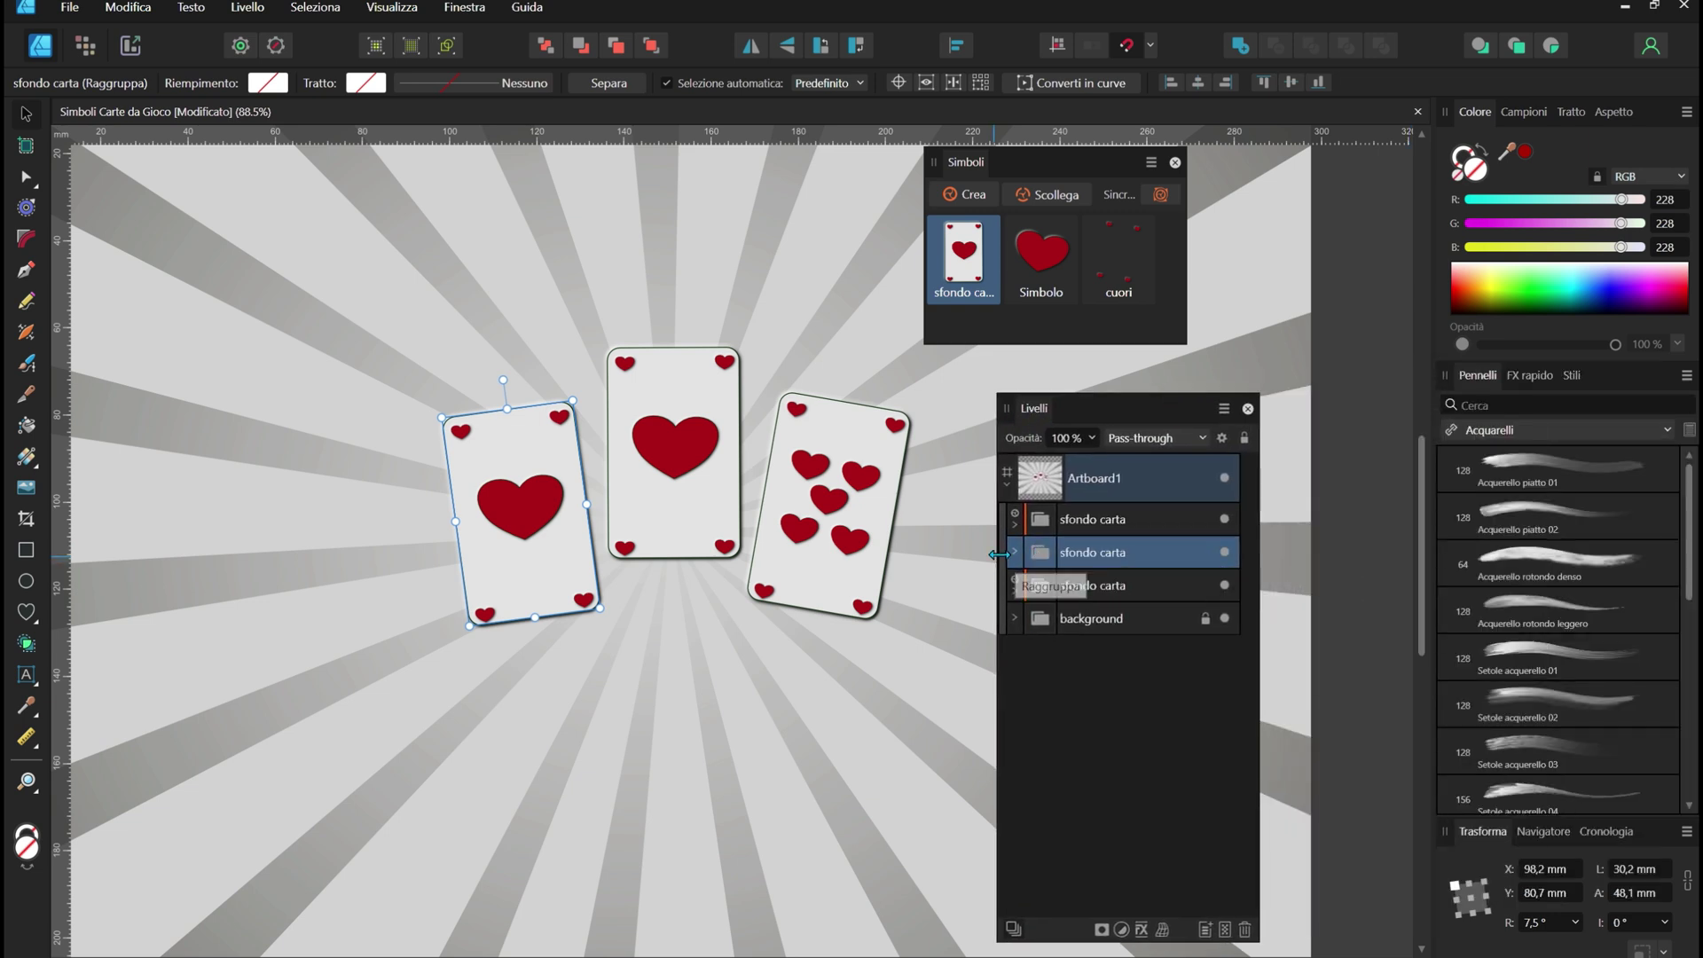
left_click(1016, 553)
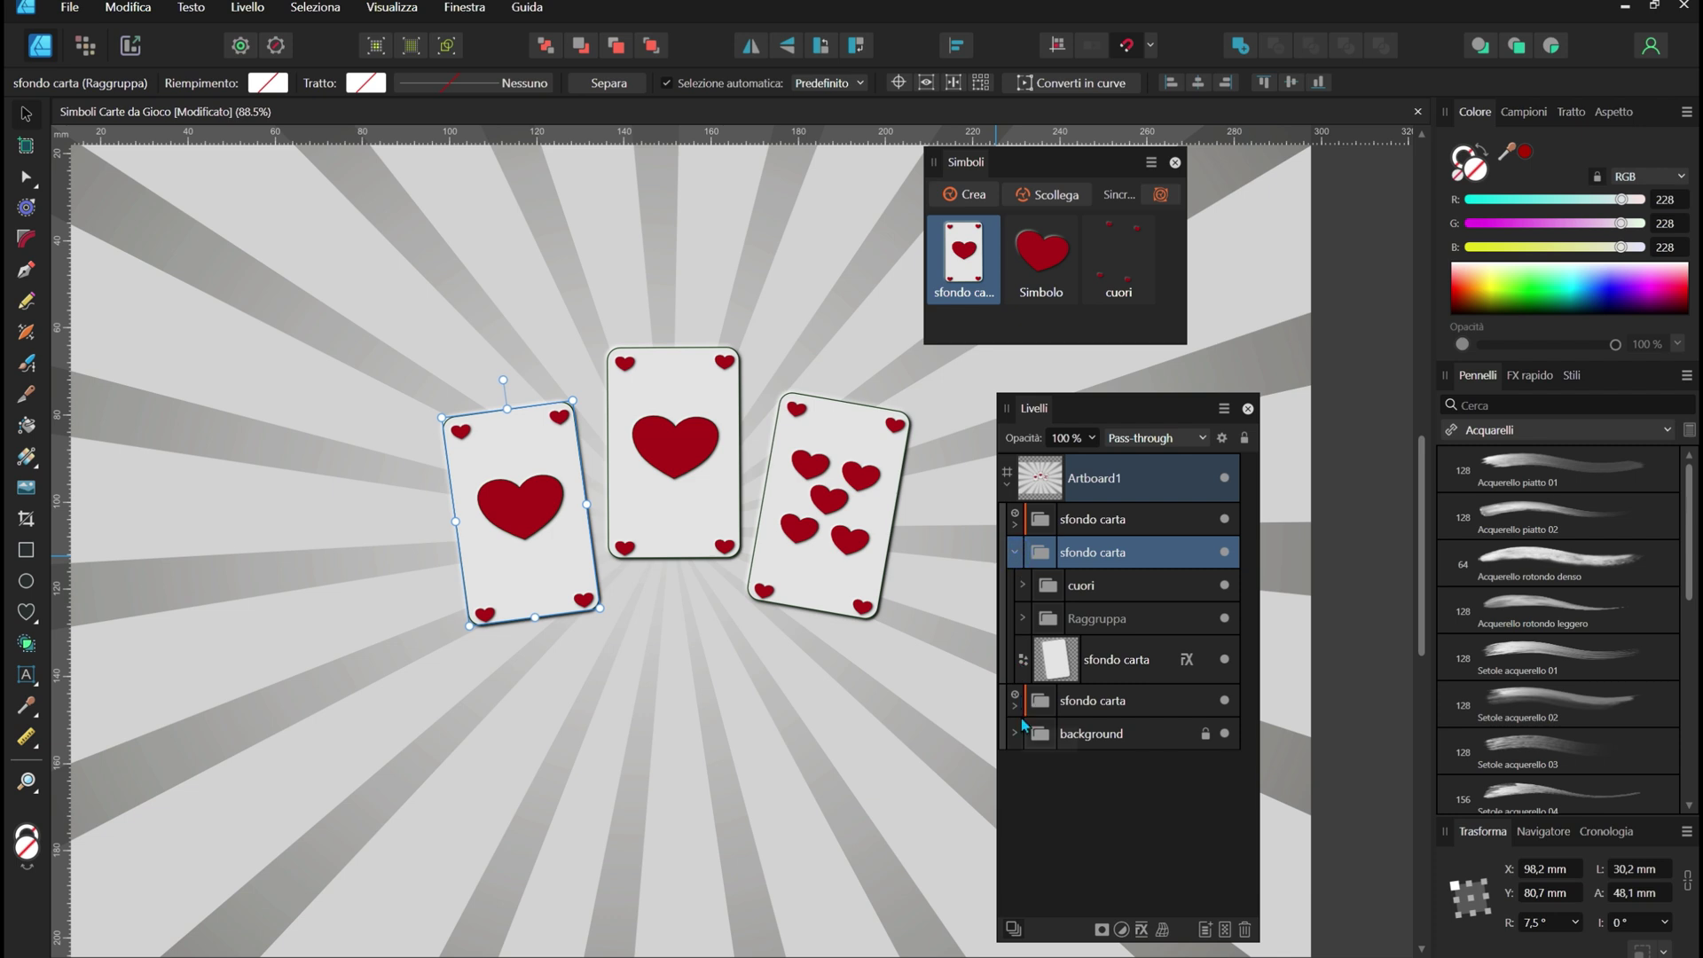
left_click(1015, 554)
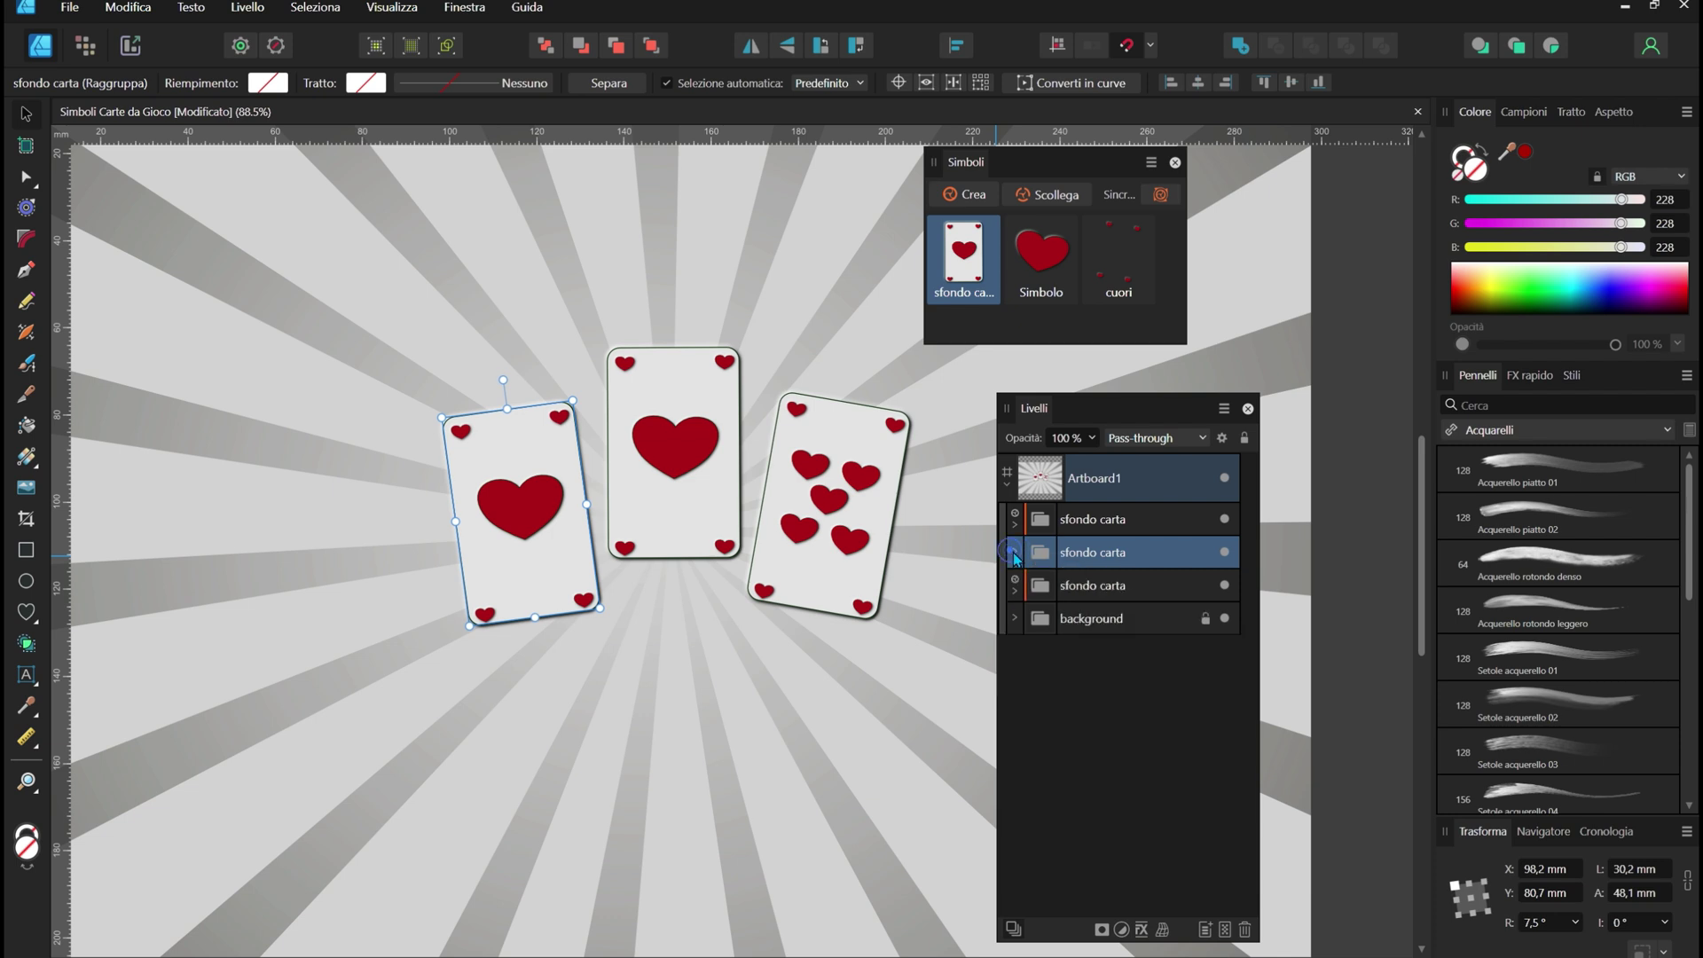
left_click_drag(1096, 557, 1096, 502)
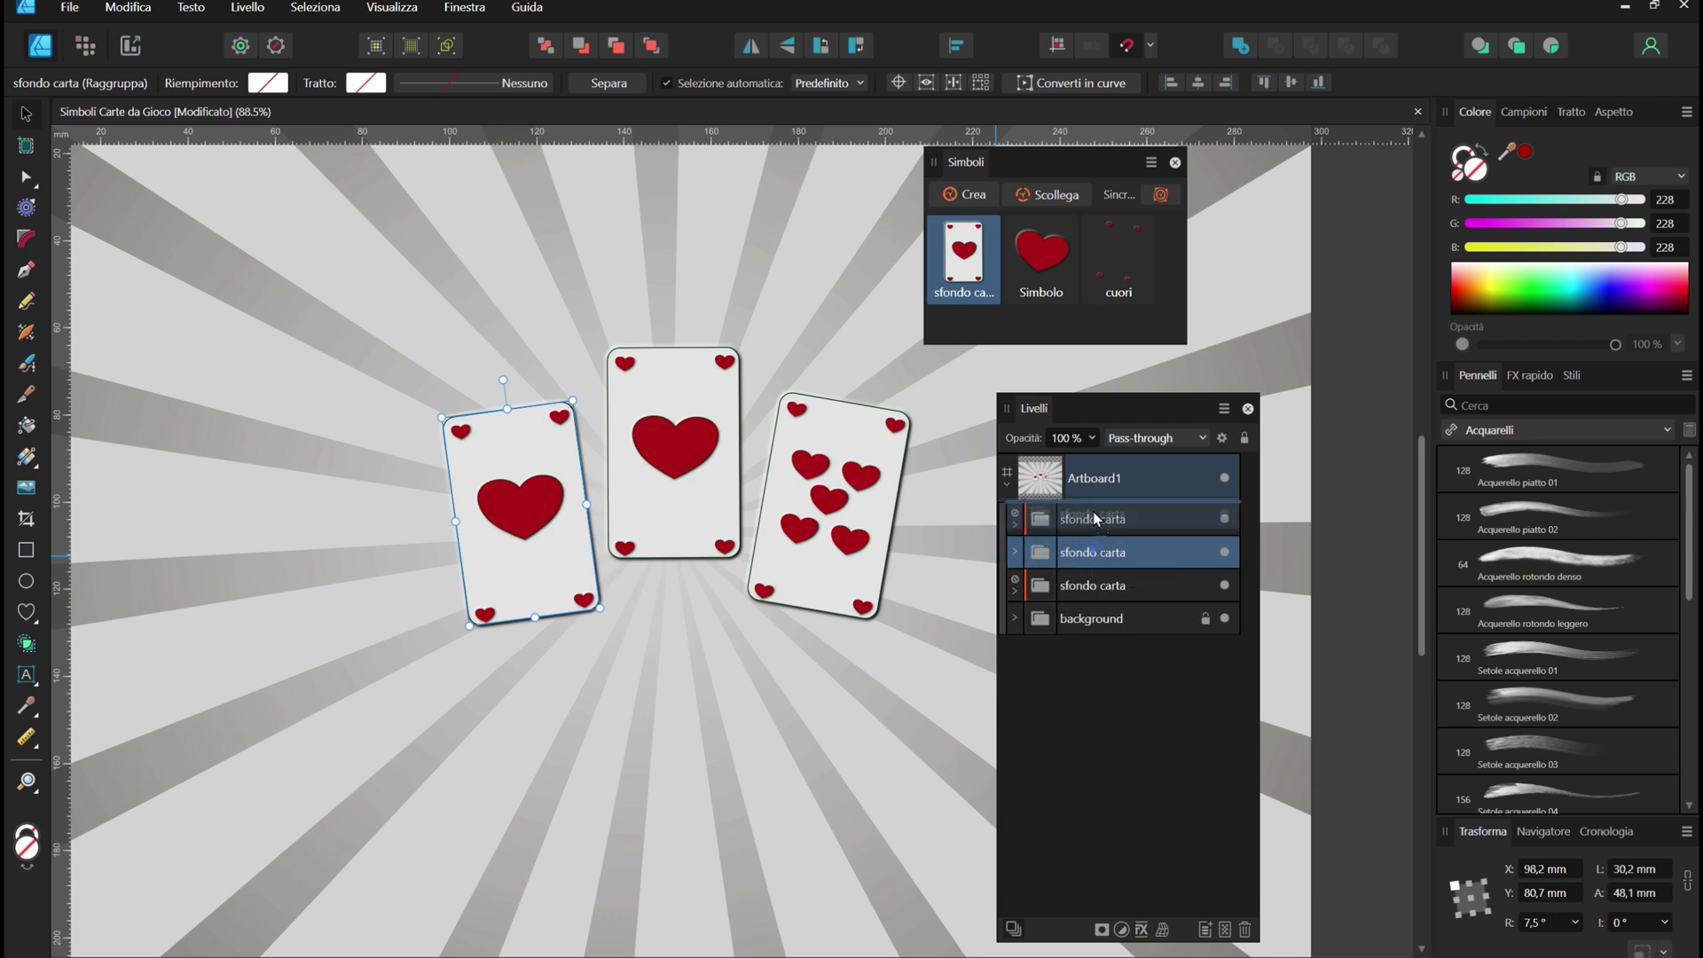
left_click_drag(522, 517, 521, 517)
double_click(522, 517)
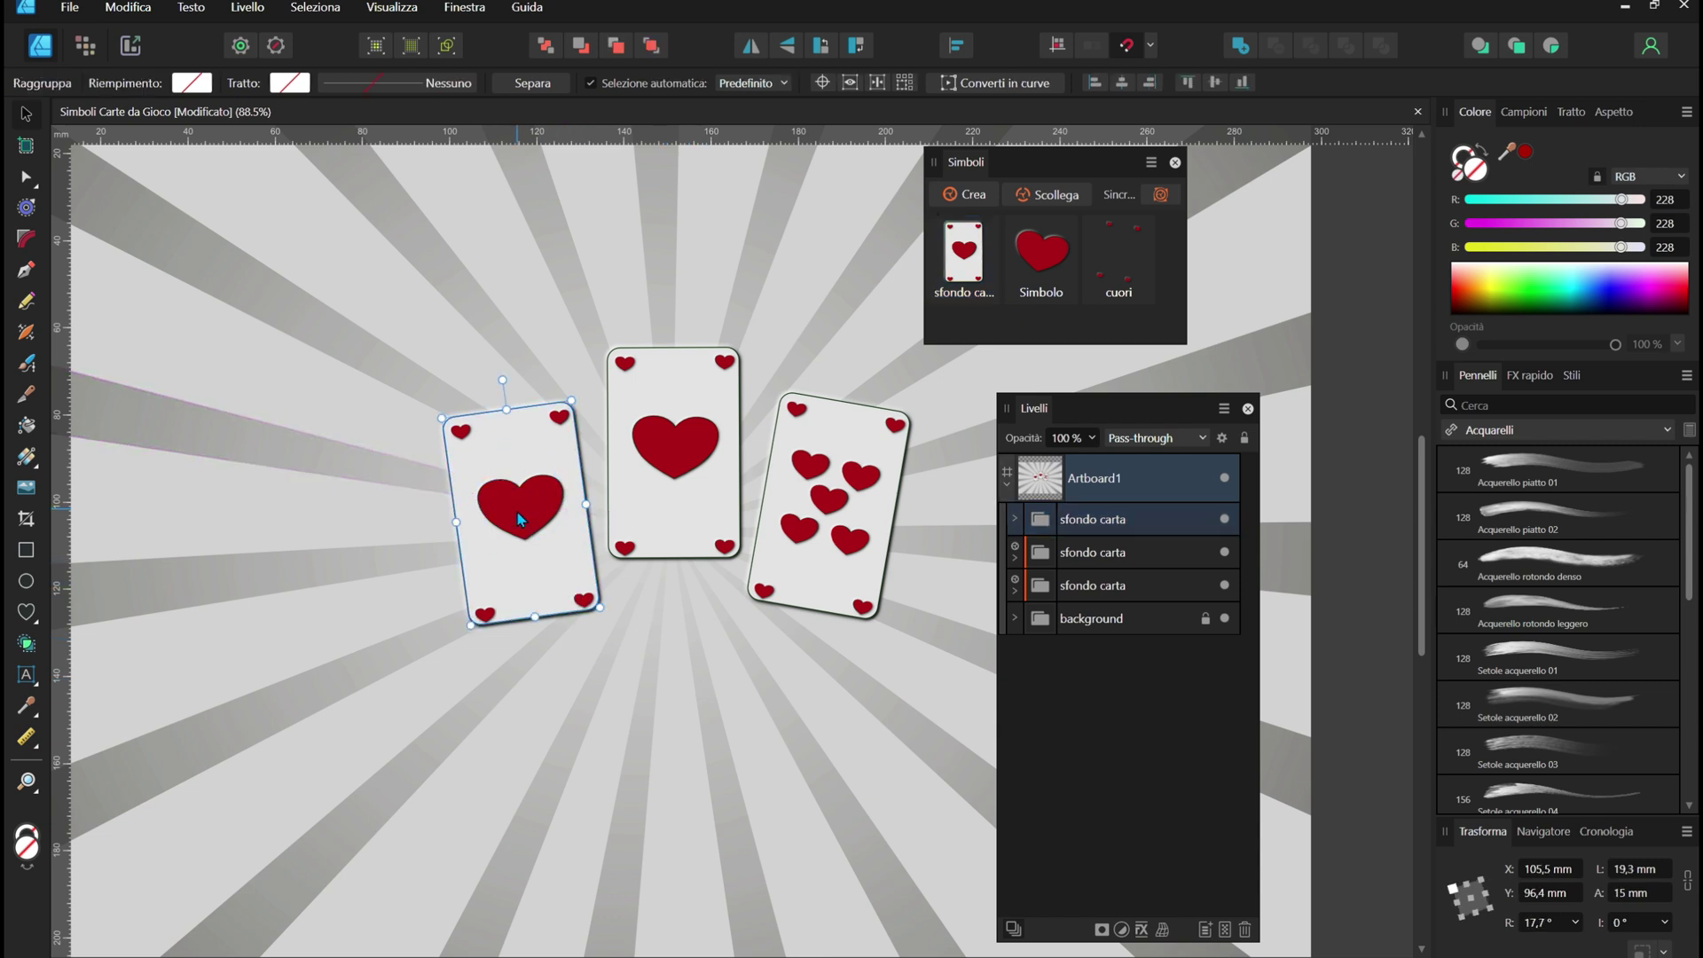
- Delete the left card's big central heart and draw a dark circle beside the card
key("Delete")
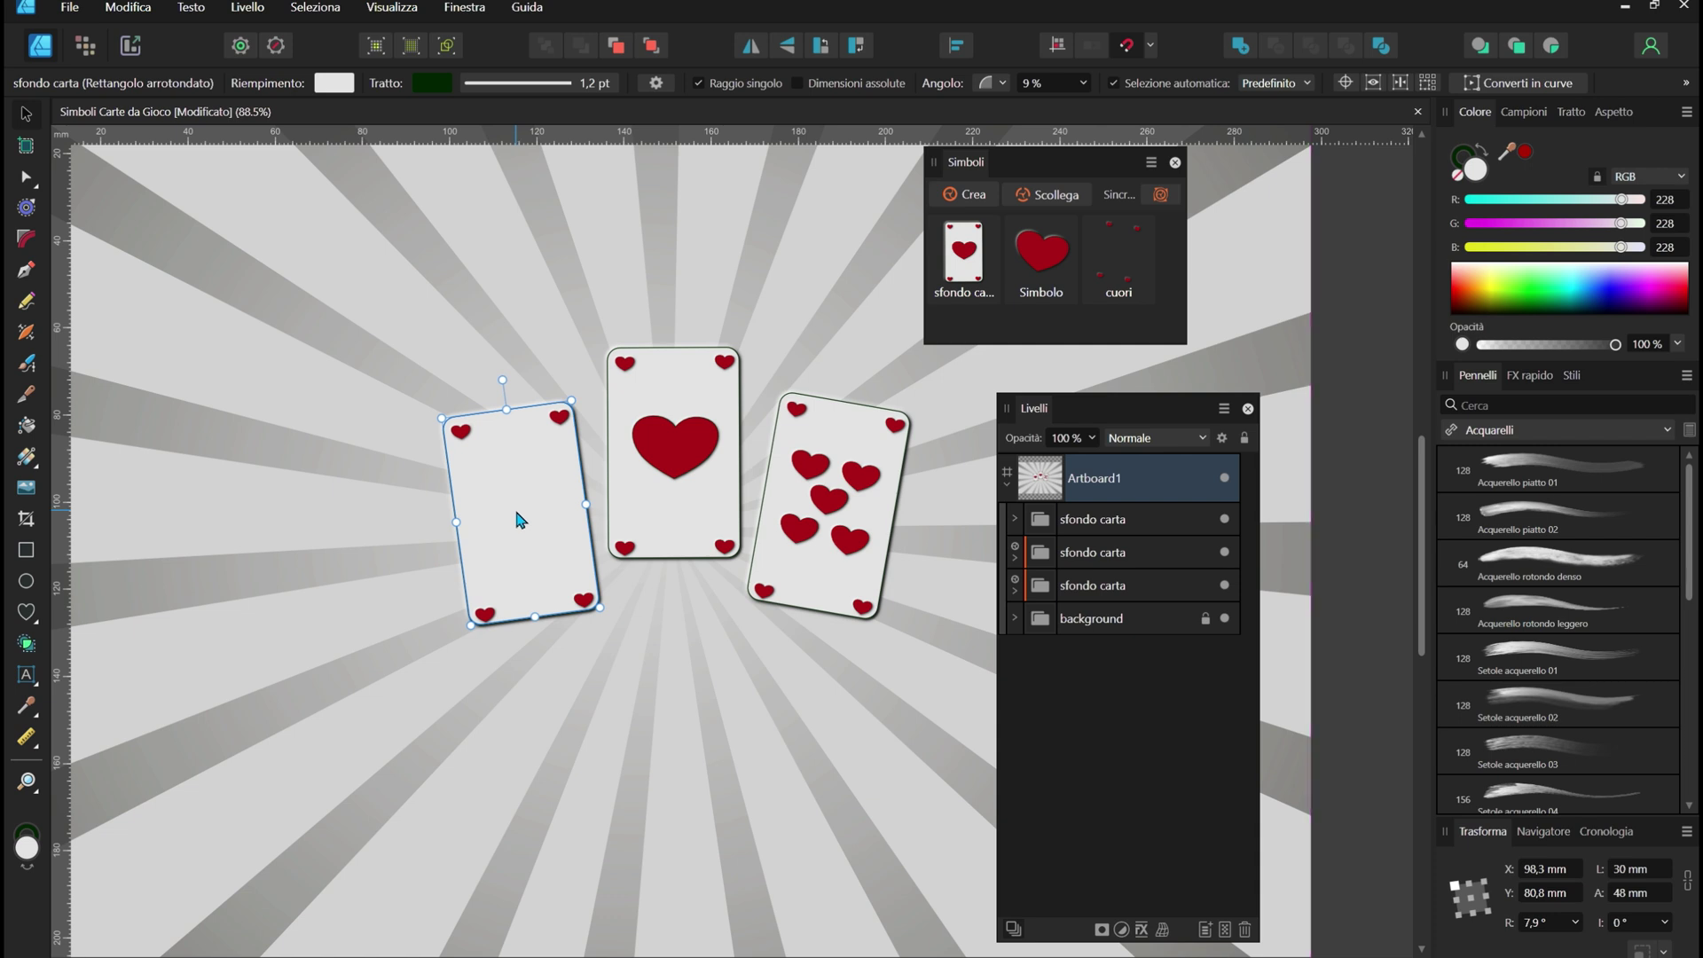
scroll(508, 467, "up", 2)
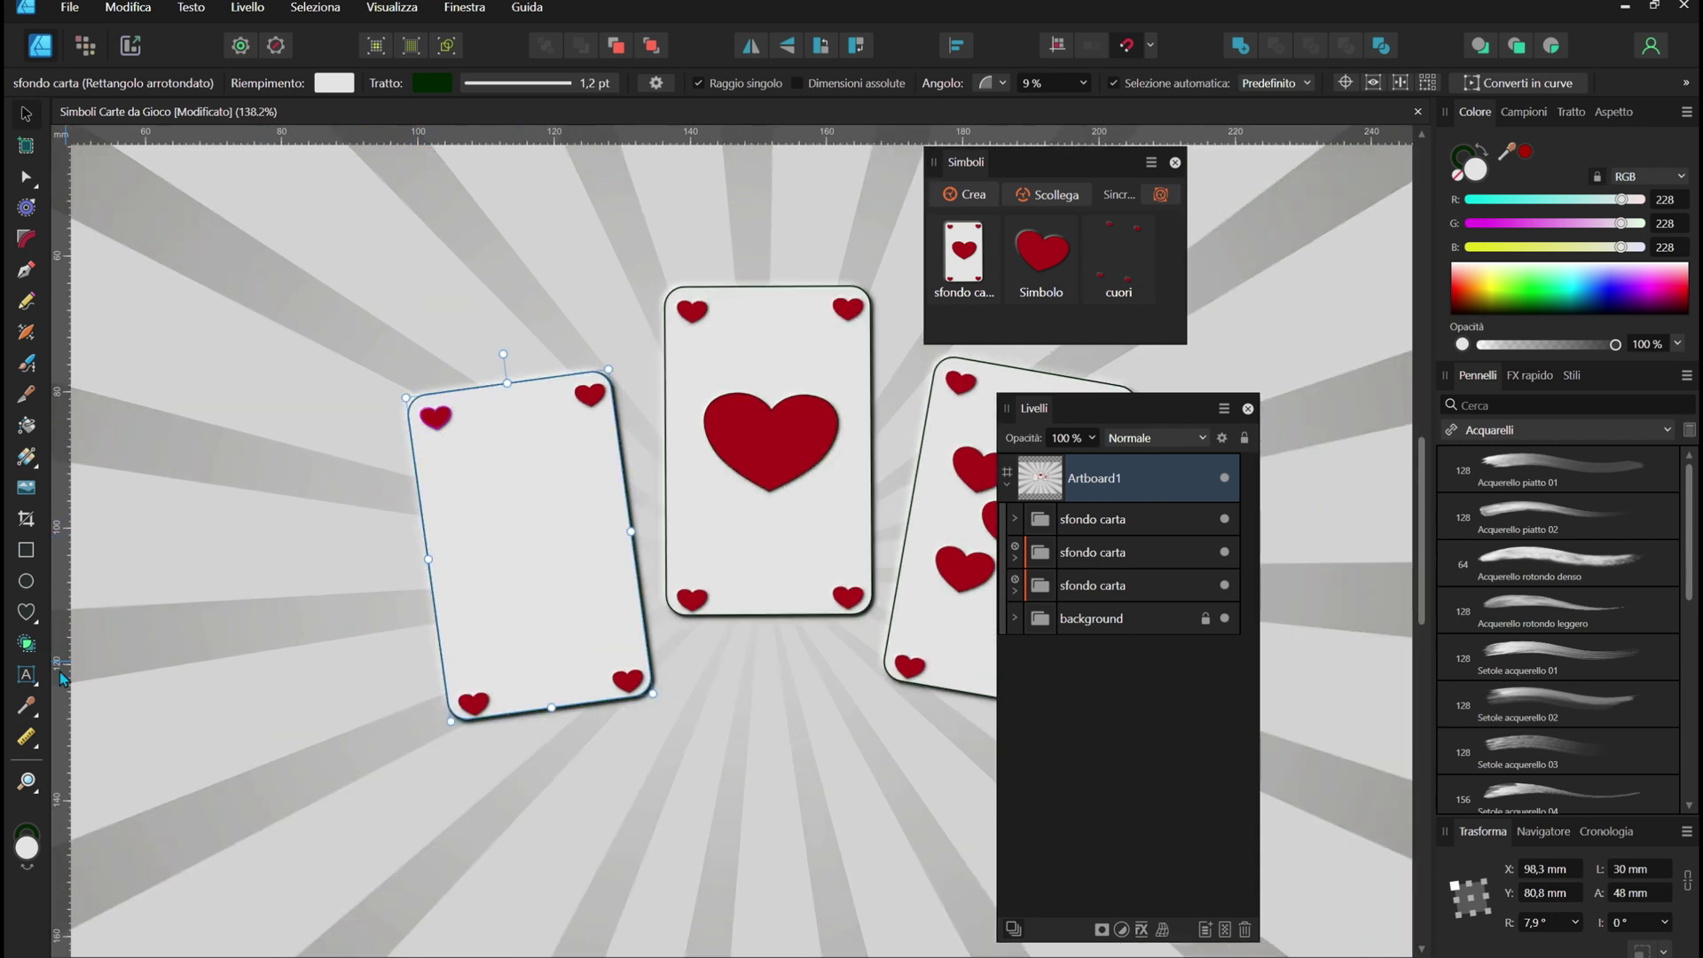
key("m")
mouse_move(186, 583)
left_mouse_down()
mouse_move(254, 650)
mouse_move(293, 634)
mouse_move(253, 573)
left_mouse_up()
- Add a thin triangle stem below the three club circles
scroll(257, 569, "up", 5)
left_click(416, 641)
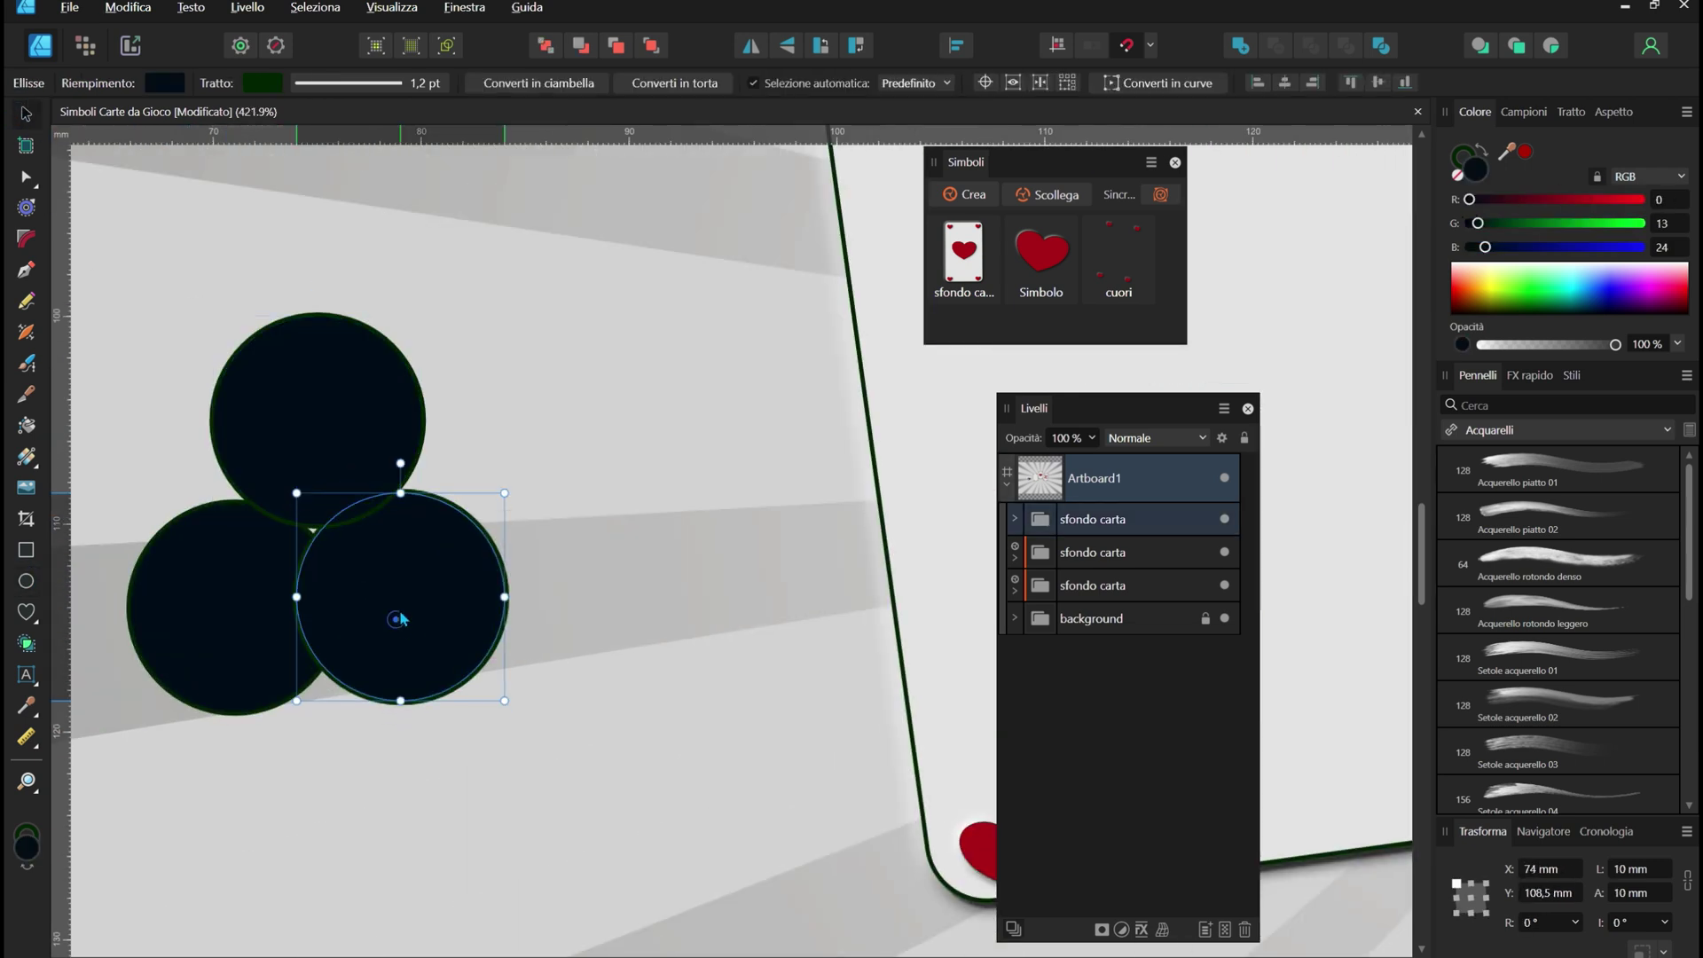
left_click(250, 610)
left_click(424, 626, "shift")
scroll(410, 644, "down", 3)
left_click(26, 612)
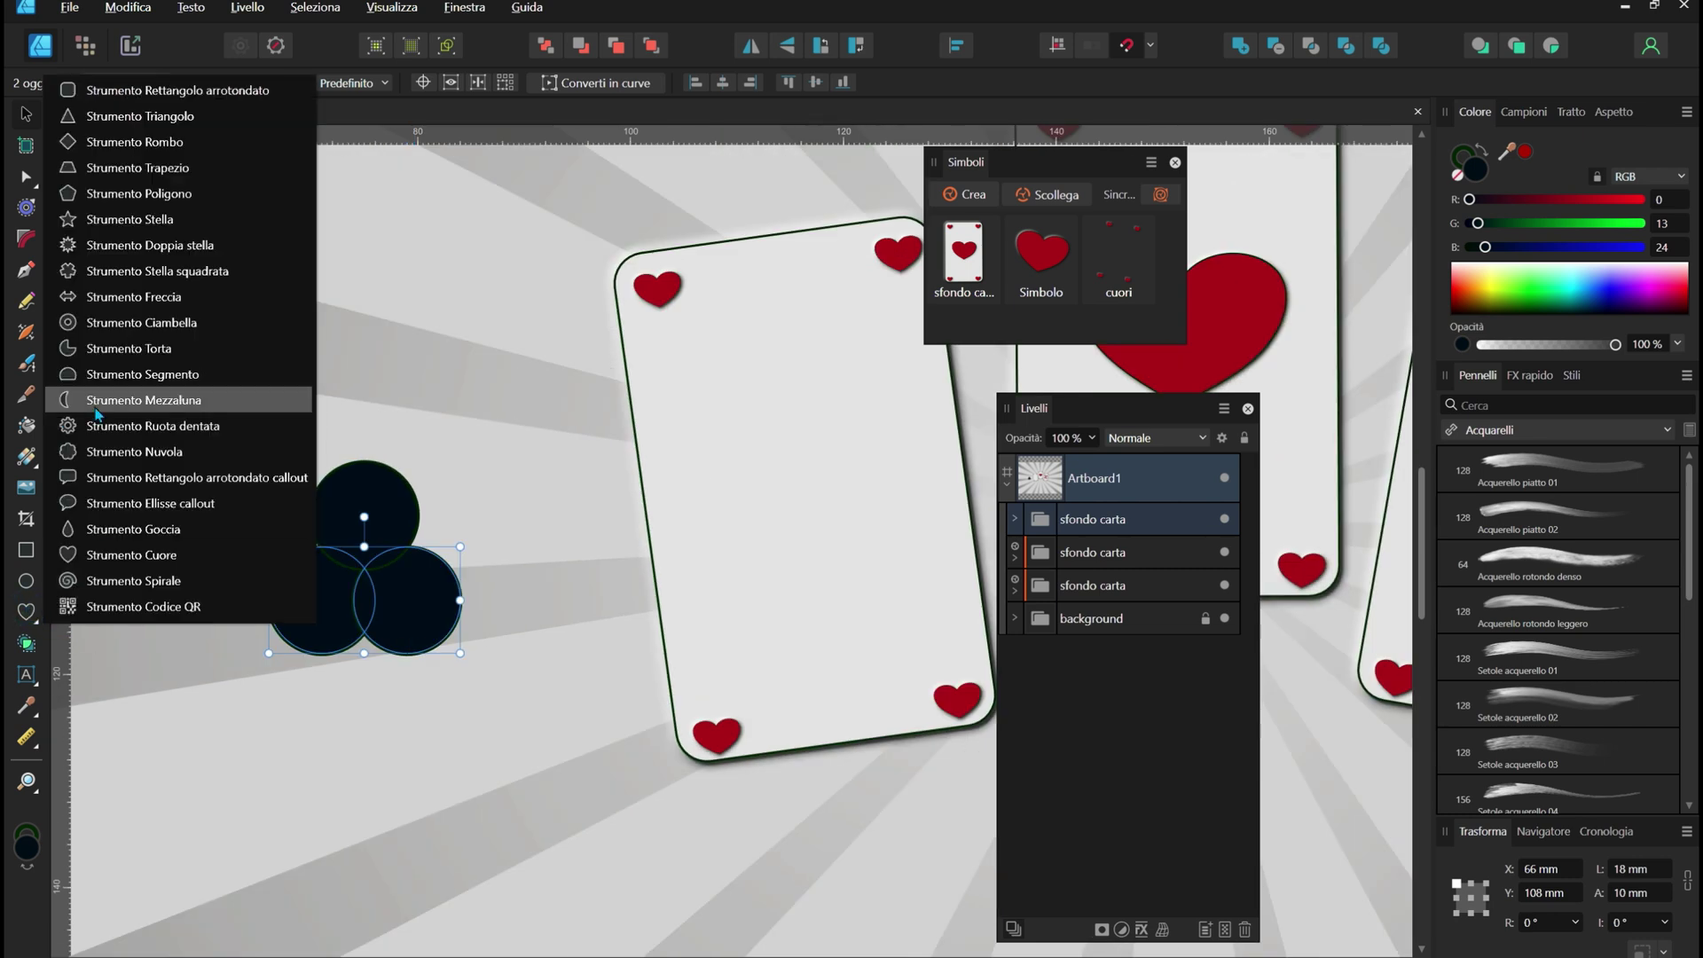
left_click(97, 117)
mouse_move(364, 674)
left_mouse_down()
mouse_move(388, 781)
mouse_move(370, 722)
left_mouse_up()
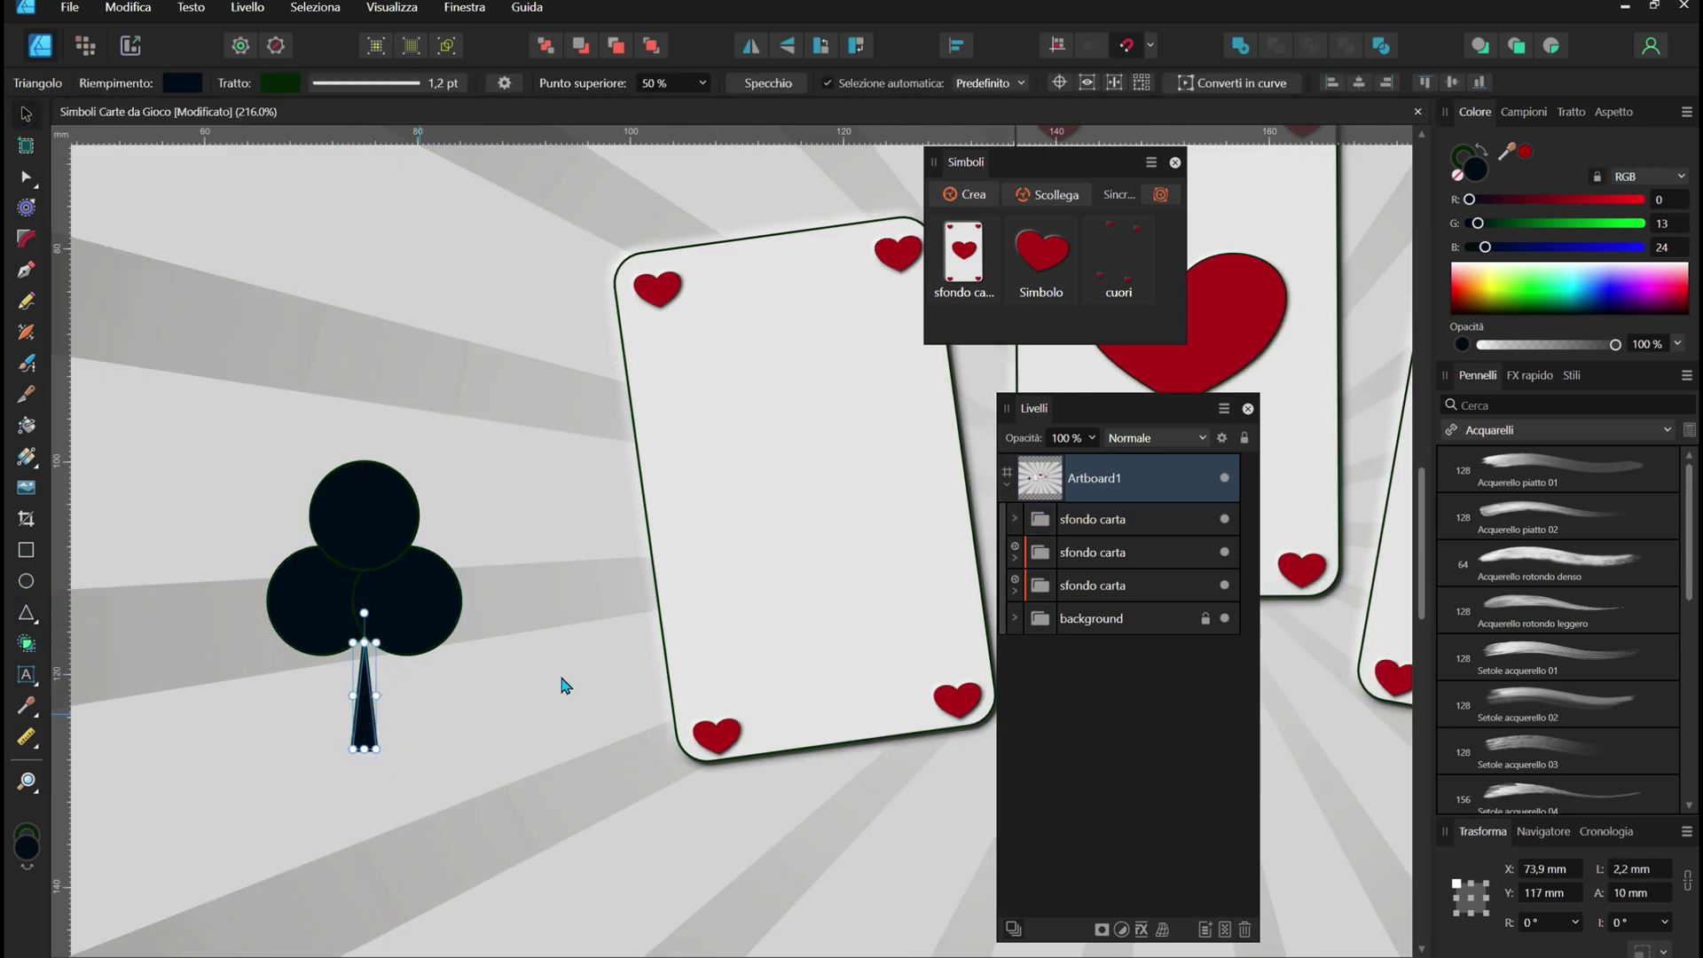
- Group the circles and stem as FIORI, make it a symbol, and place it on the left card
left_click(1016, 519)
left_click(1108, 692, "shift")
right_click(1108, 566)
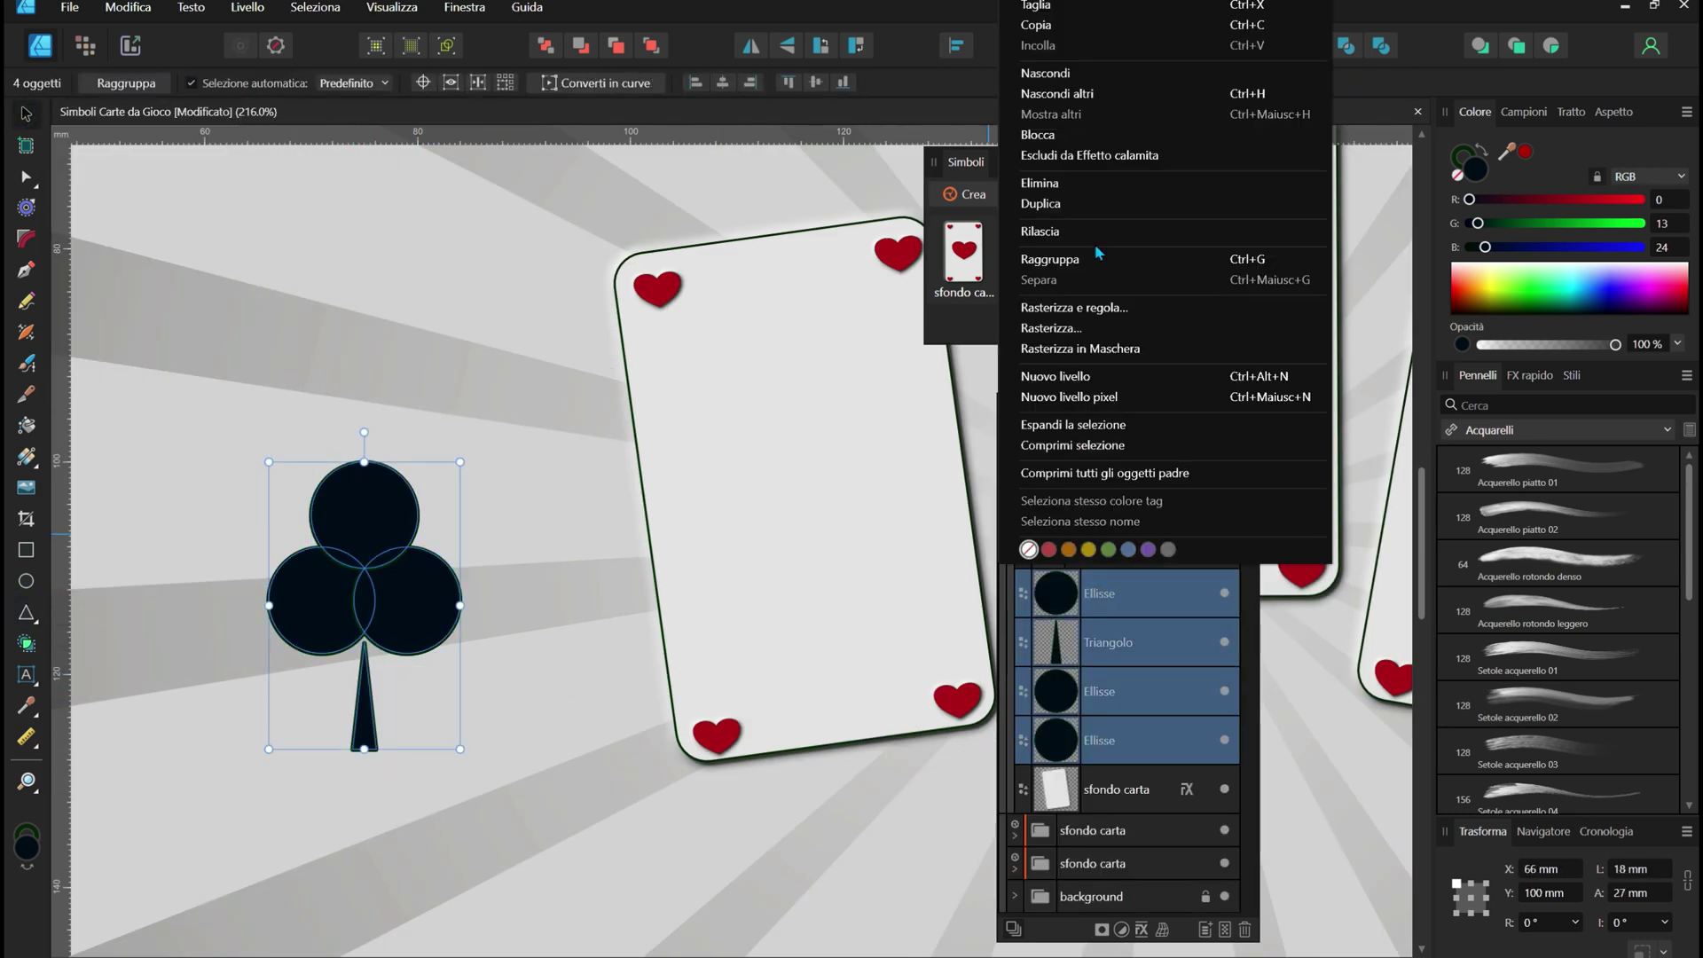
left_click(1099, 266)
type("FIORI")
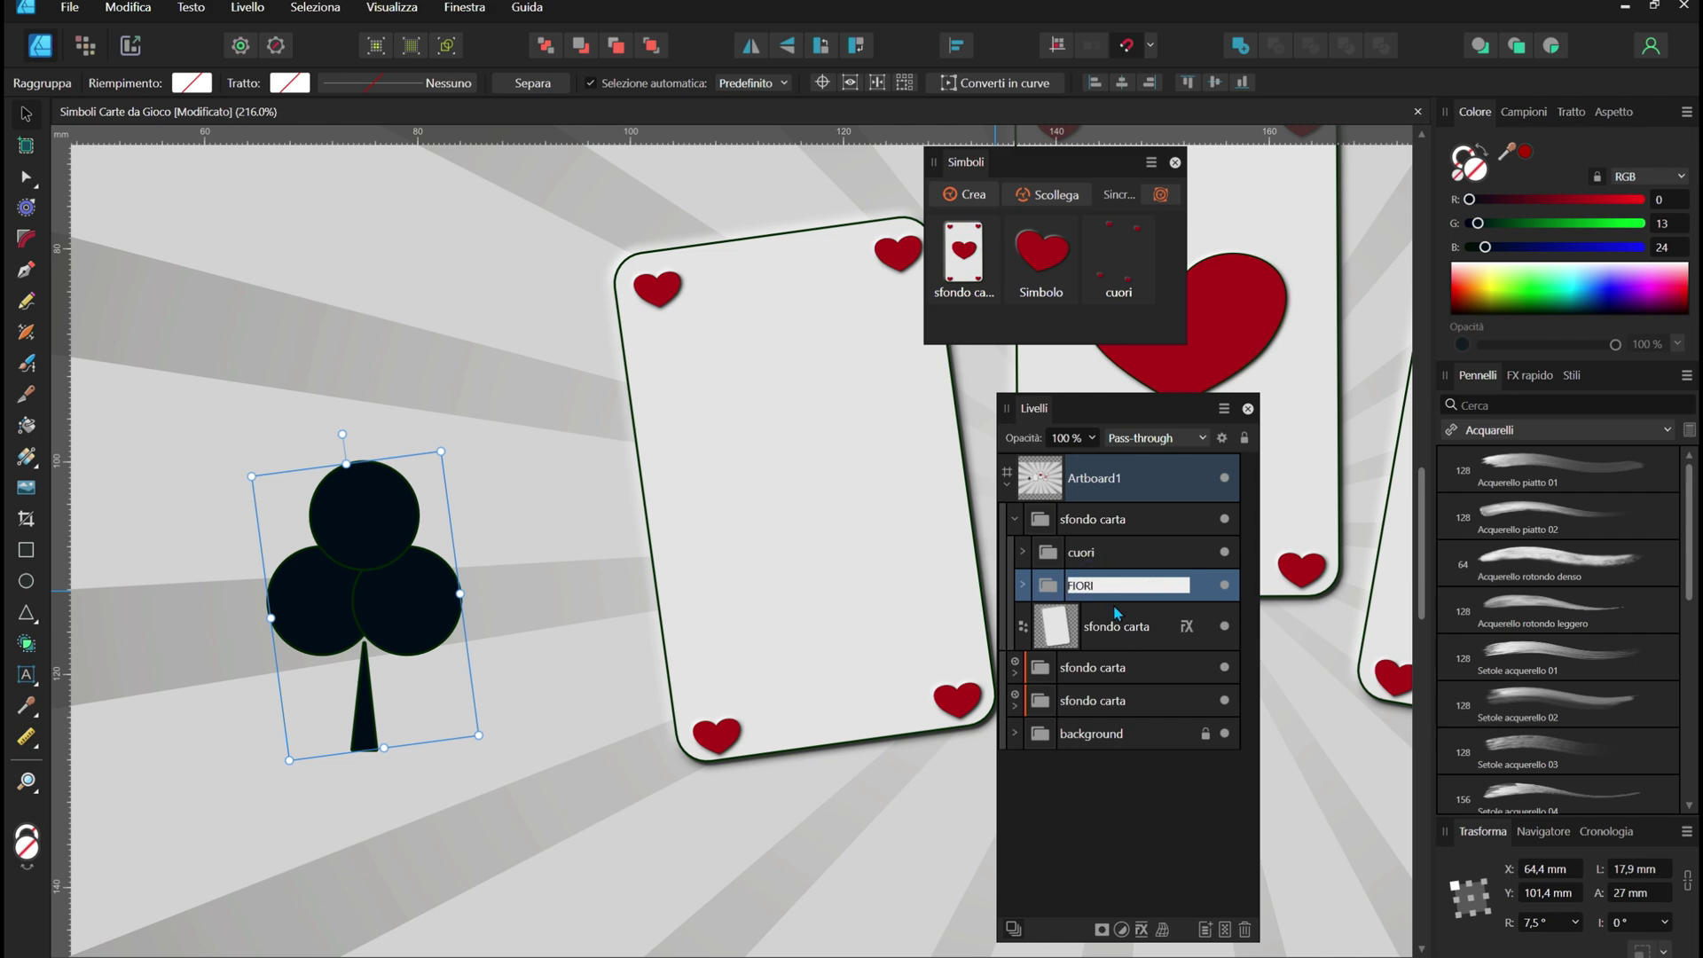
key("Return")
left_click_drag(1033, 408, 1228, 465)
left_click(967, 195)
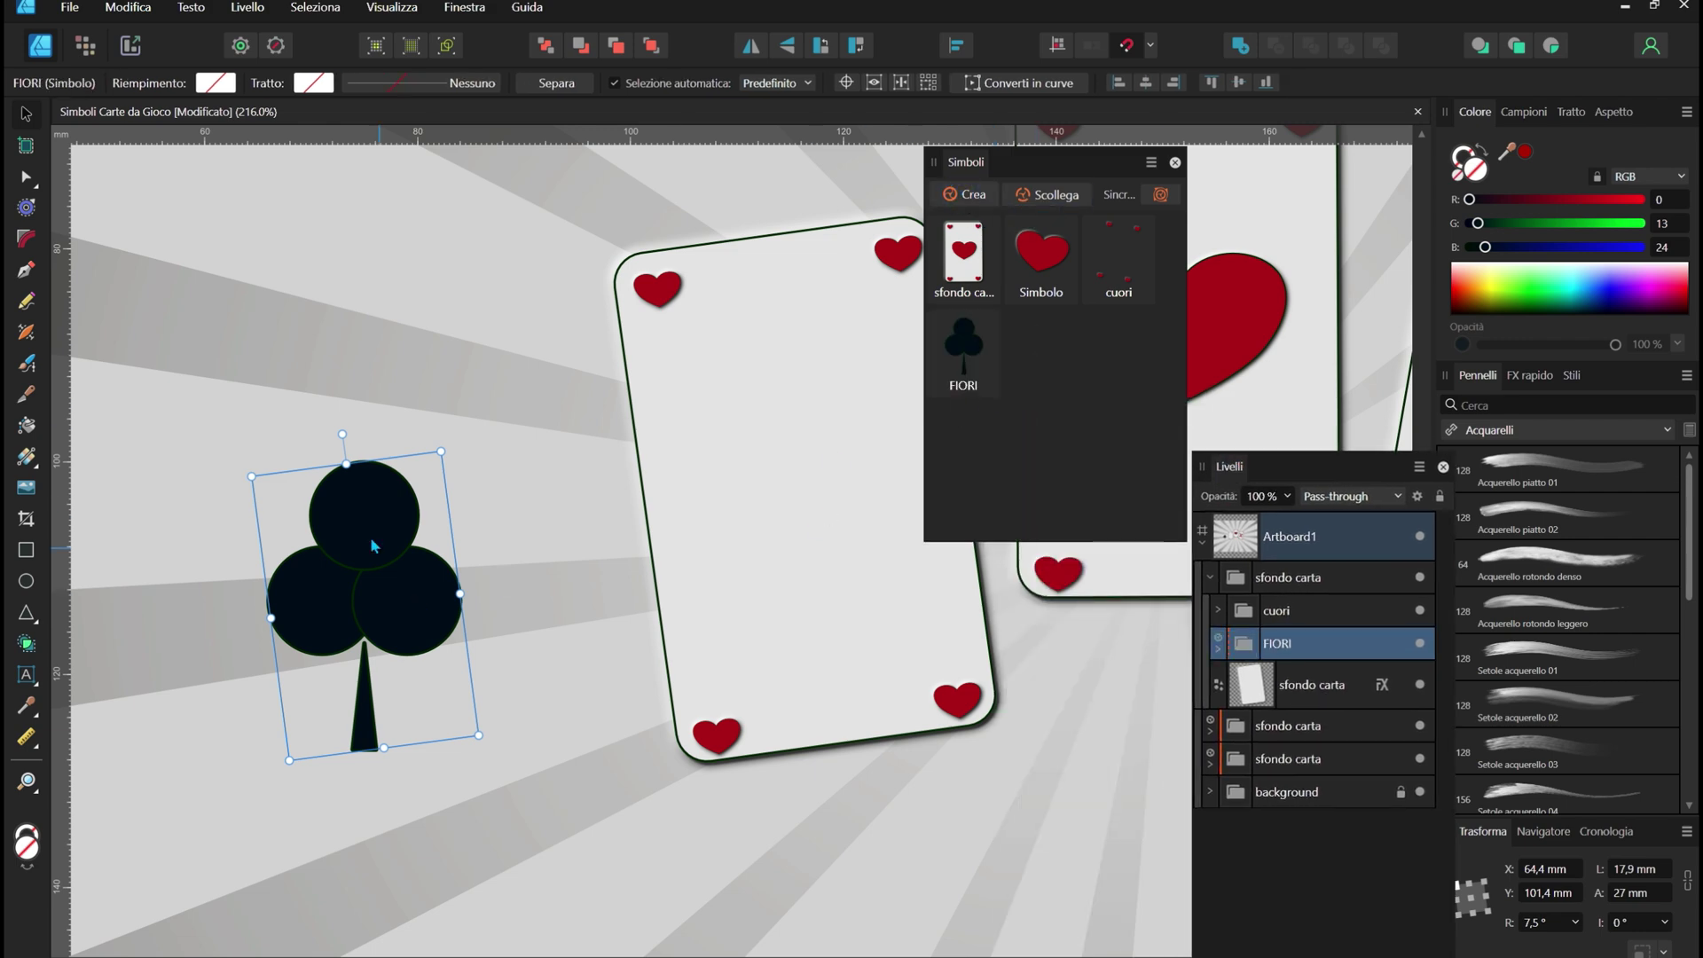
mouse_move(372, 545)
left_mouse_down()
mouse_move(363, 567)
mouse_move(609, 585)
left_mouse_up()
scroll(363, 568, "down", 3)
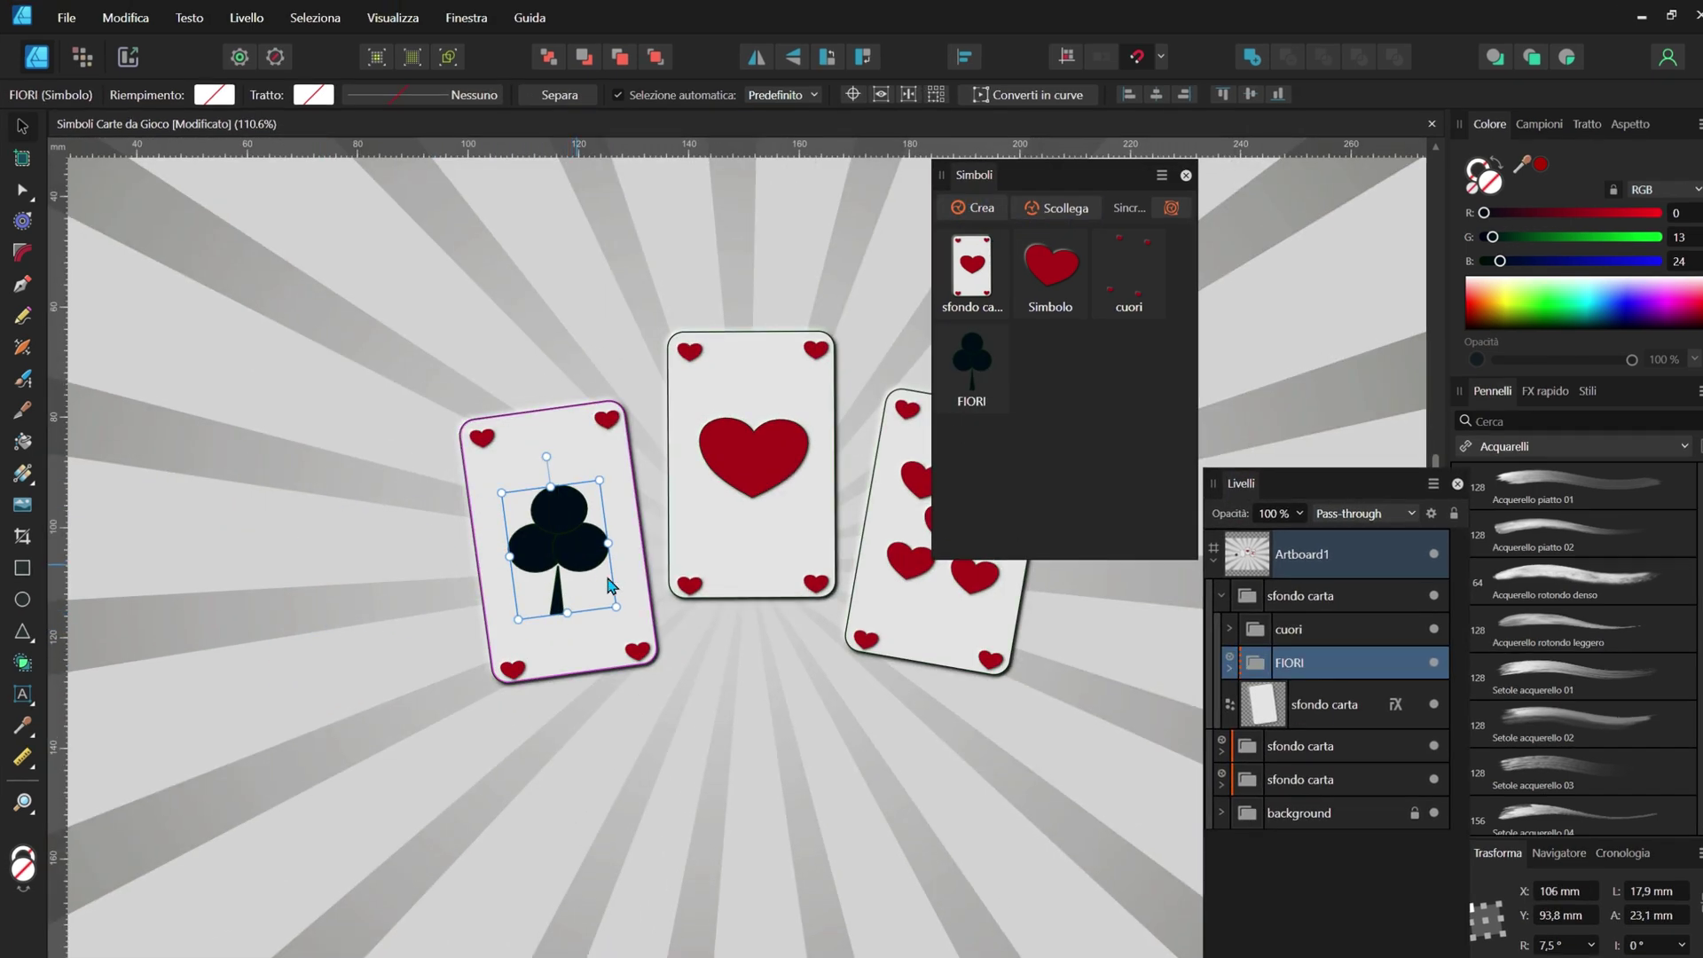
- Delete the cuori corner hearts, rename the card group sfondo carta2, and move FIORI inside it
left_click(1233, 669)
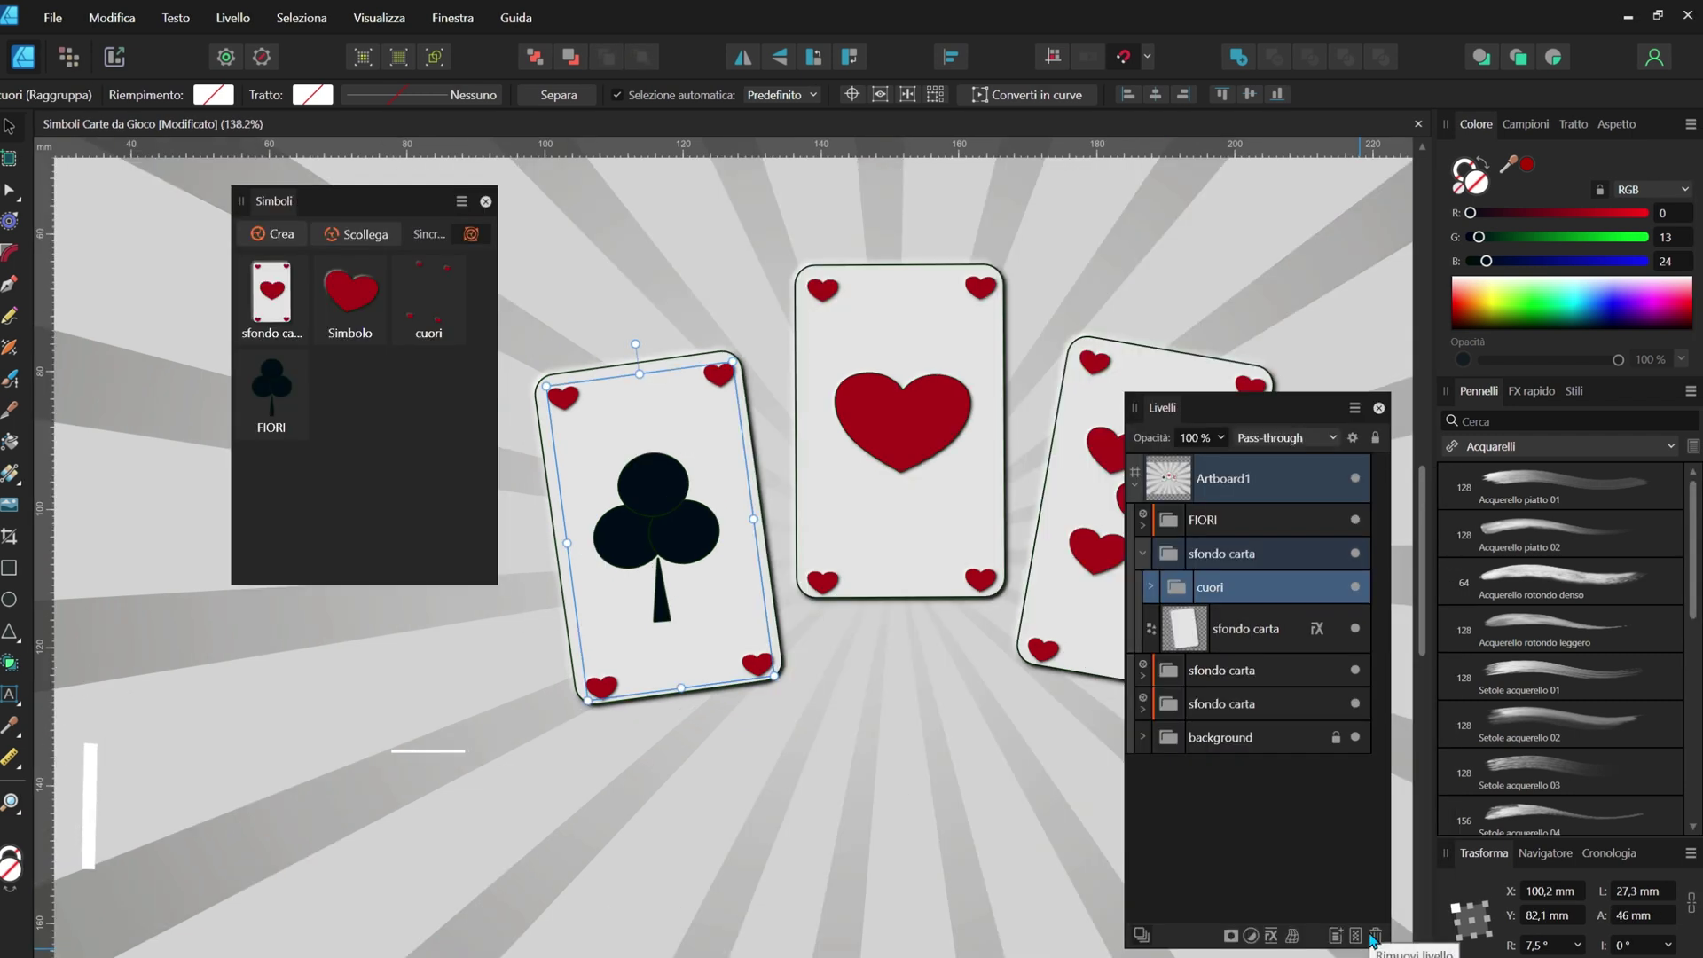
left_click(1374, 936)
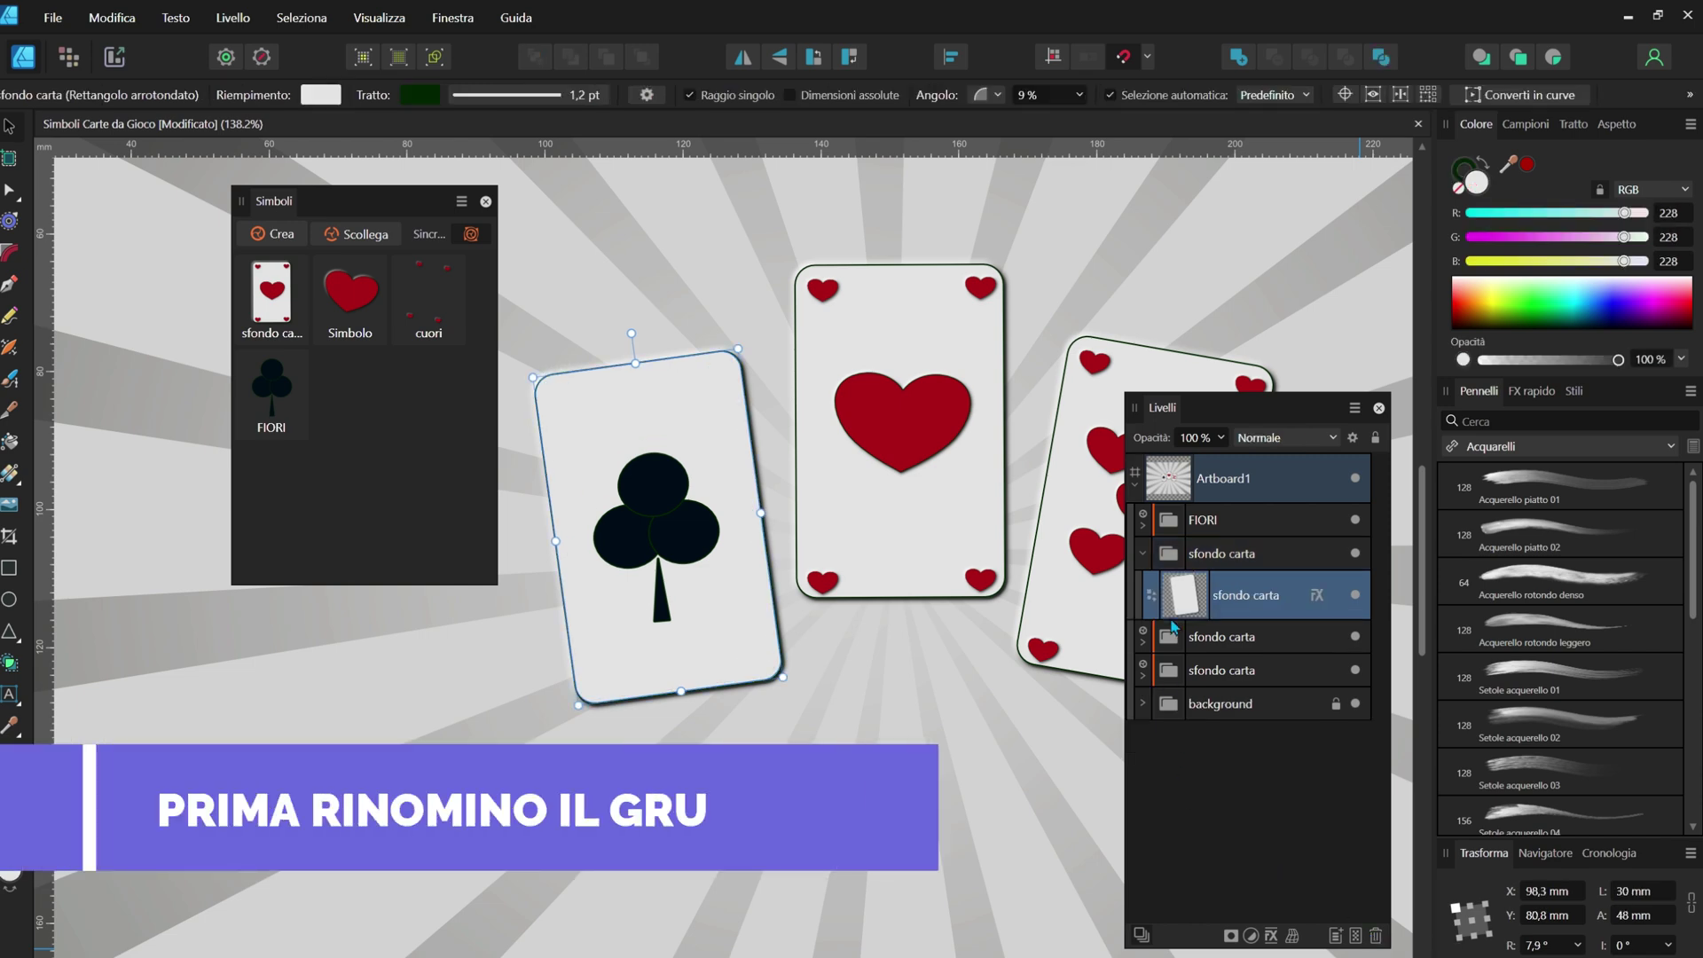
double_click(1233, 556)
type("2")
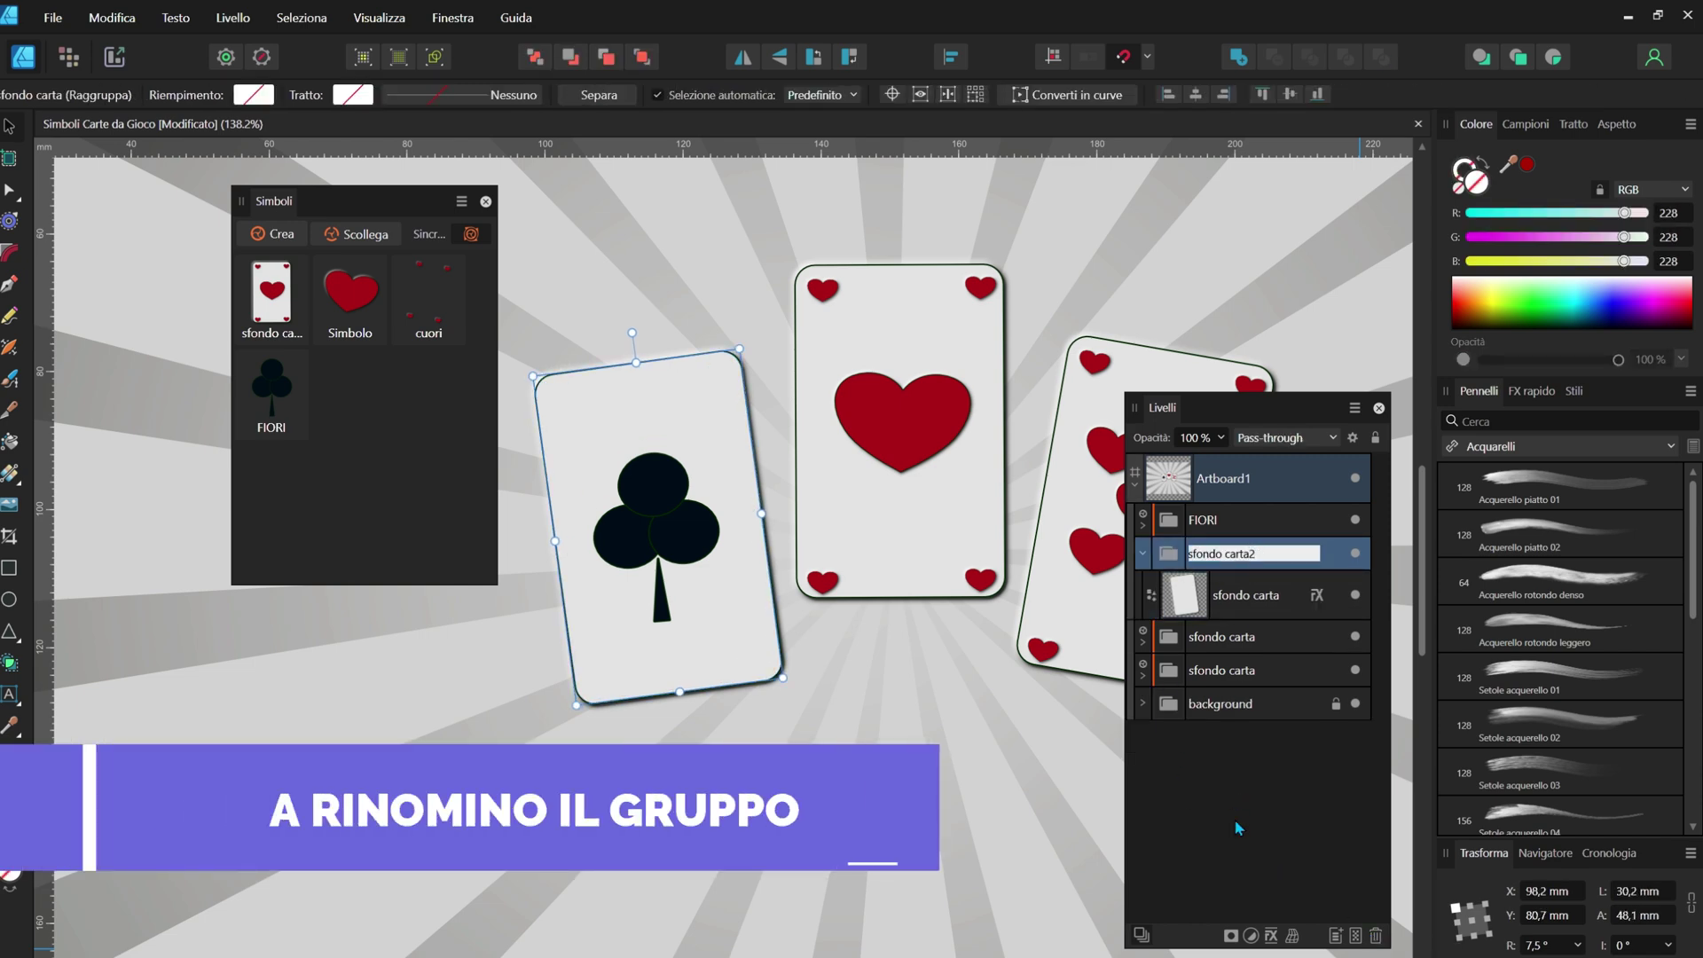
key("Return")
left_click_drag(1203, 519, 1242, 553)
- Save the club card as the sfondo carta2 symbol and place a small tilted club top-left
left_click(272, 233)
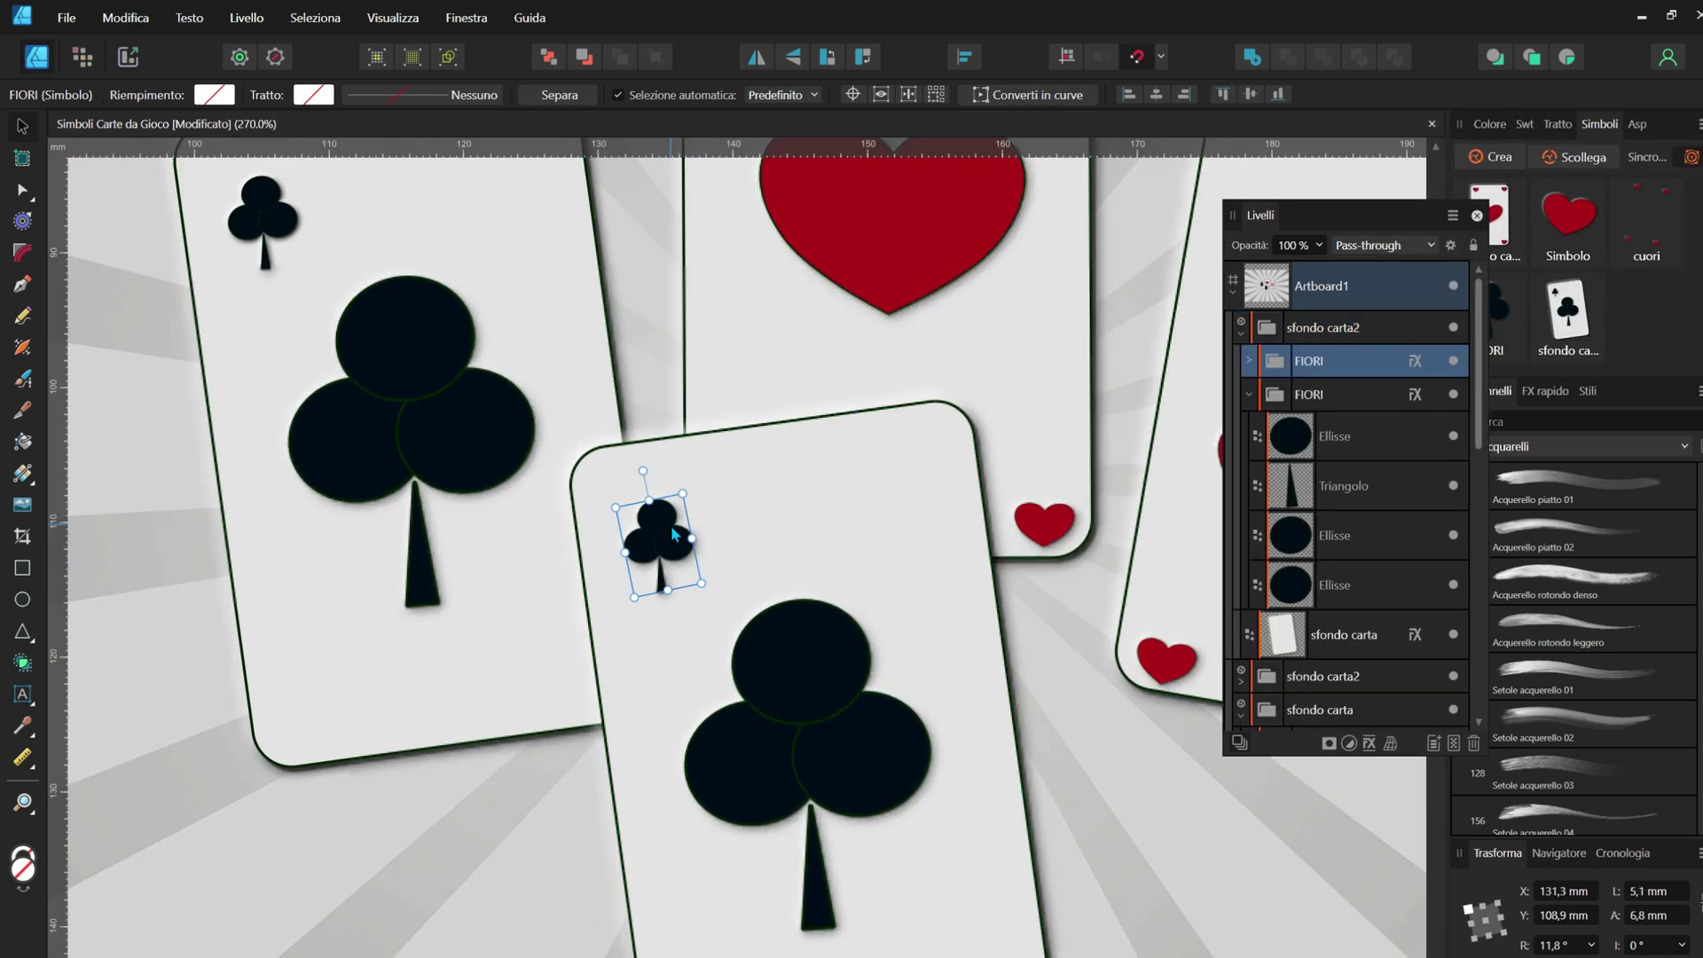
mouse_move(670, 572)
left_mouse_down()
mouse_move(652, 554)
mouse_move(690, 572)
mouse_move(913, 488)
left_mouse_up()
scroll(656, 559, "up", 3)
scroll(690, 572, "down", 3)
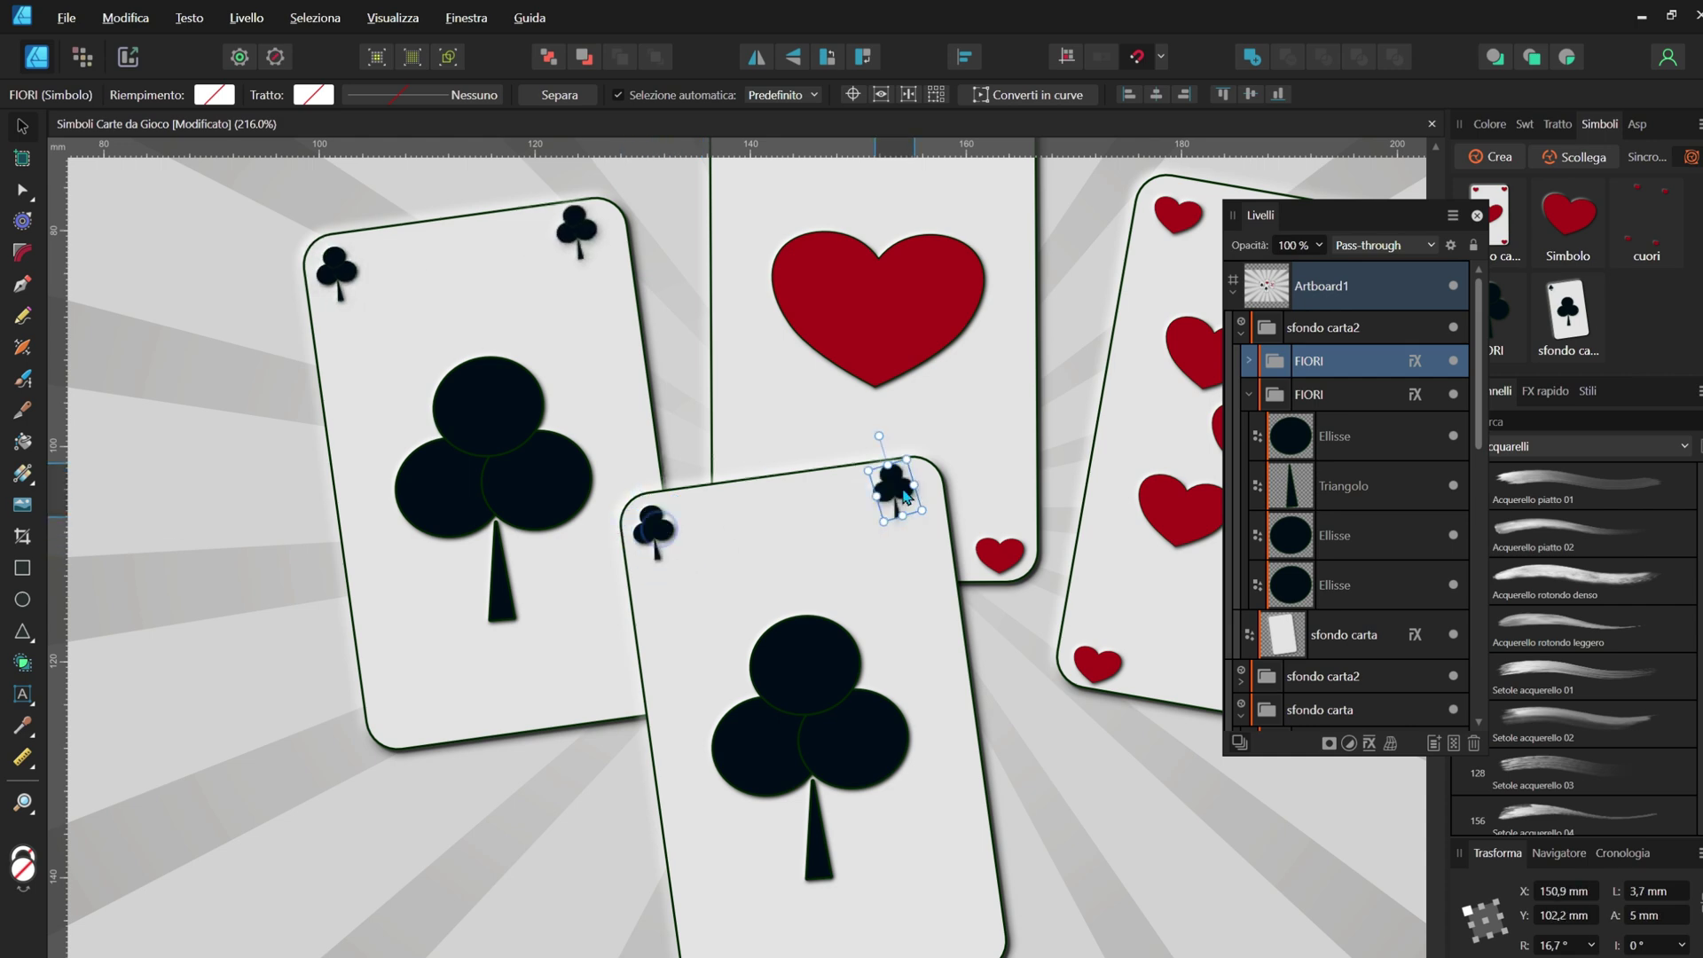
- Copy the top corner clubs down to the card's two bottom corners
left_click(656, 532, "shift")
scroll(668, 573, "down", 4)
left_click_drag(762, 531, 789, 714)
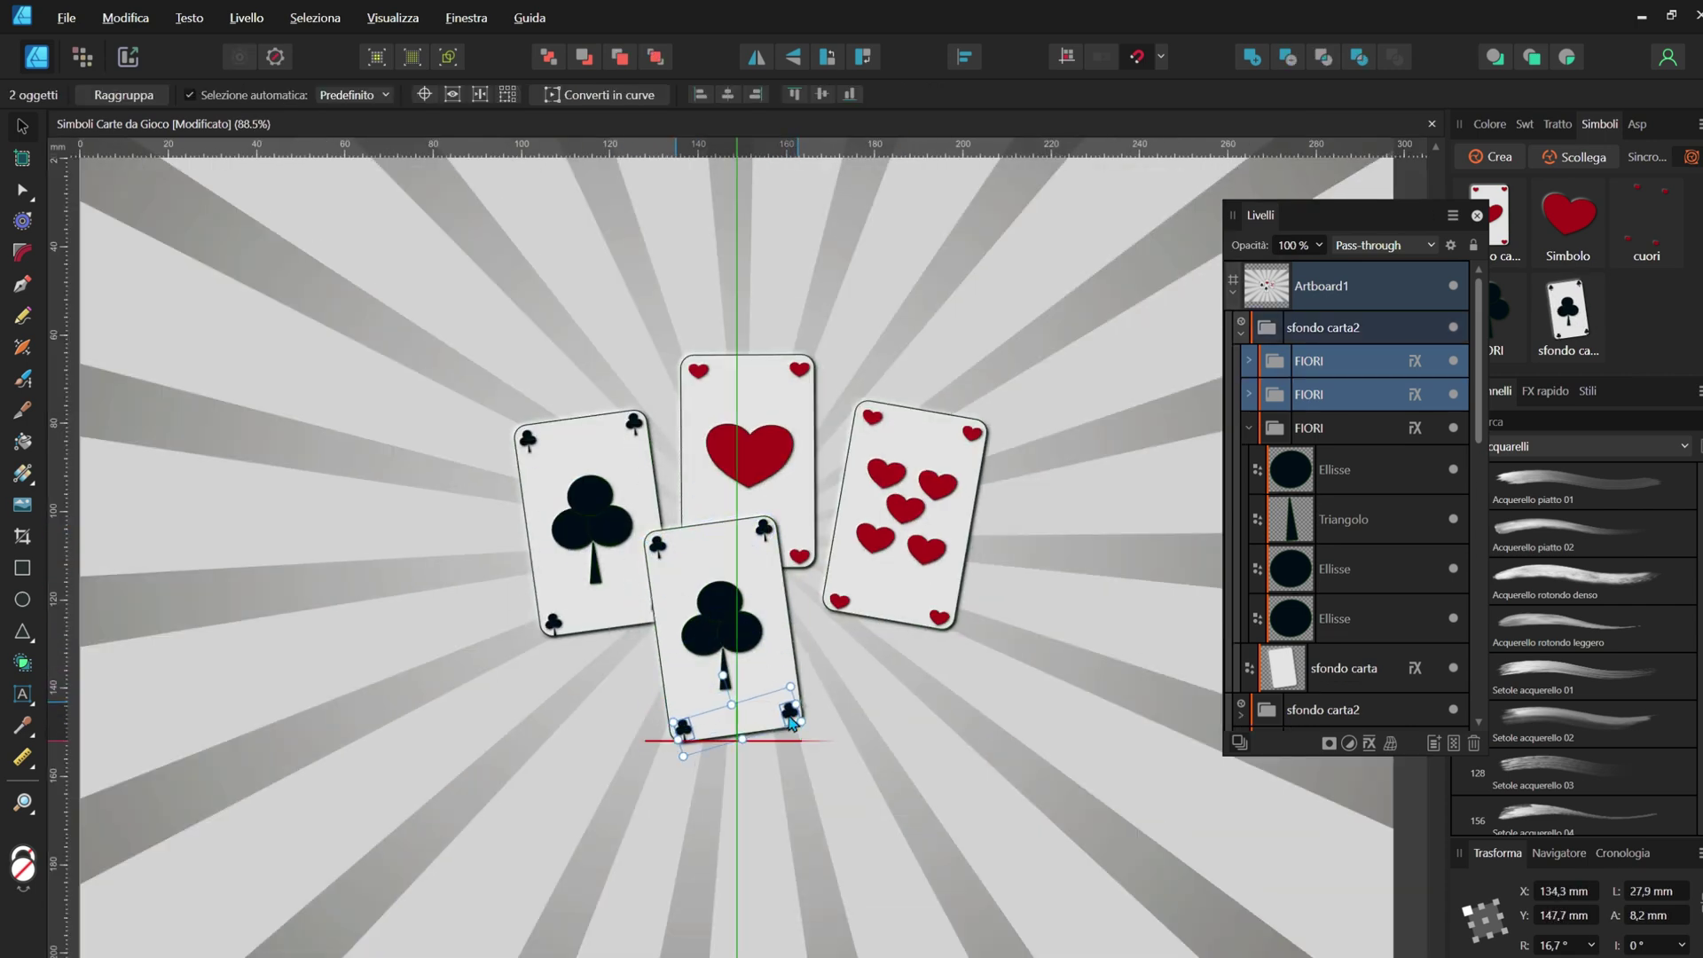
scroll(789, 714, "up", 3)
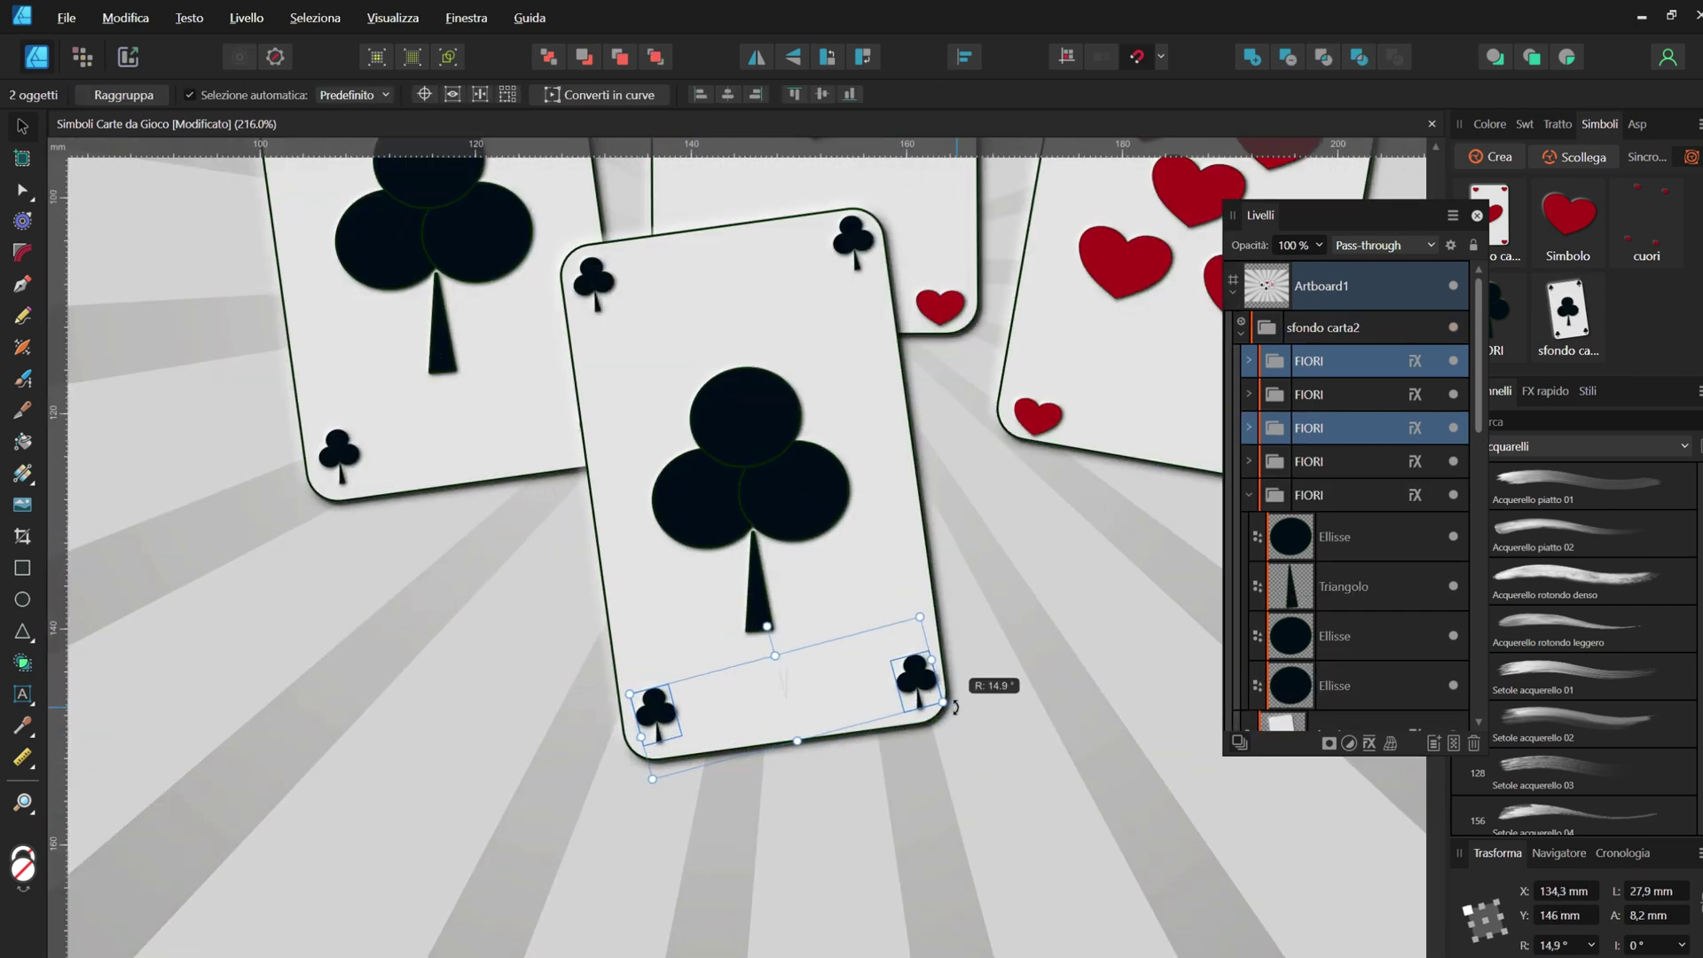
scroll(747, 538, "down", 2)
- Move the front club card up into the fanned pile
left_click(748, 539)
scroll(747, 539, "down", 1)
left_click(780, 392)
scroll(706, 399, "up", 2)
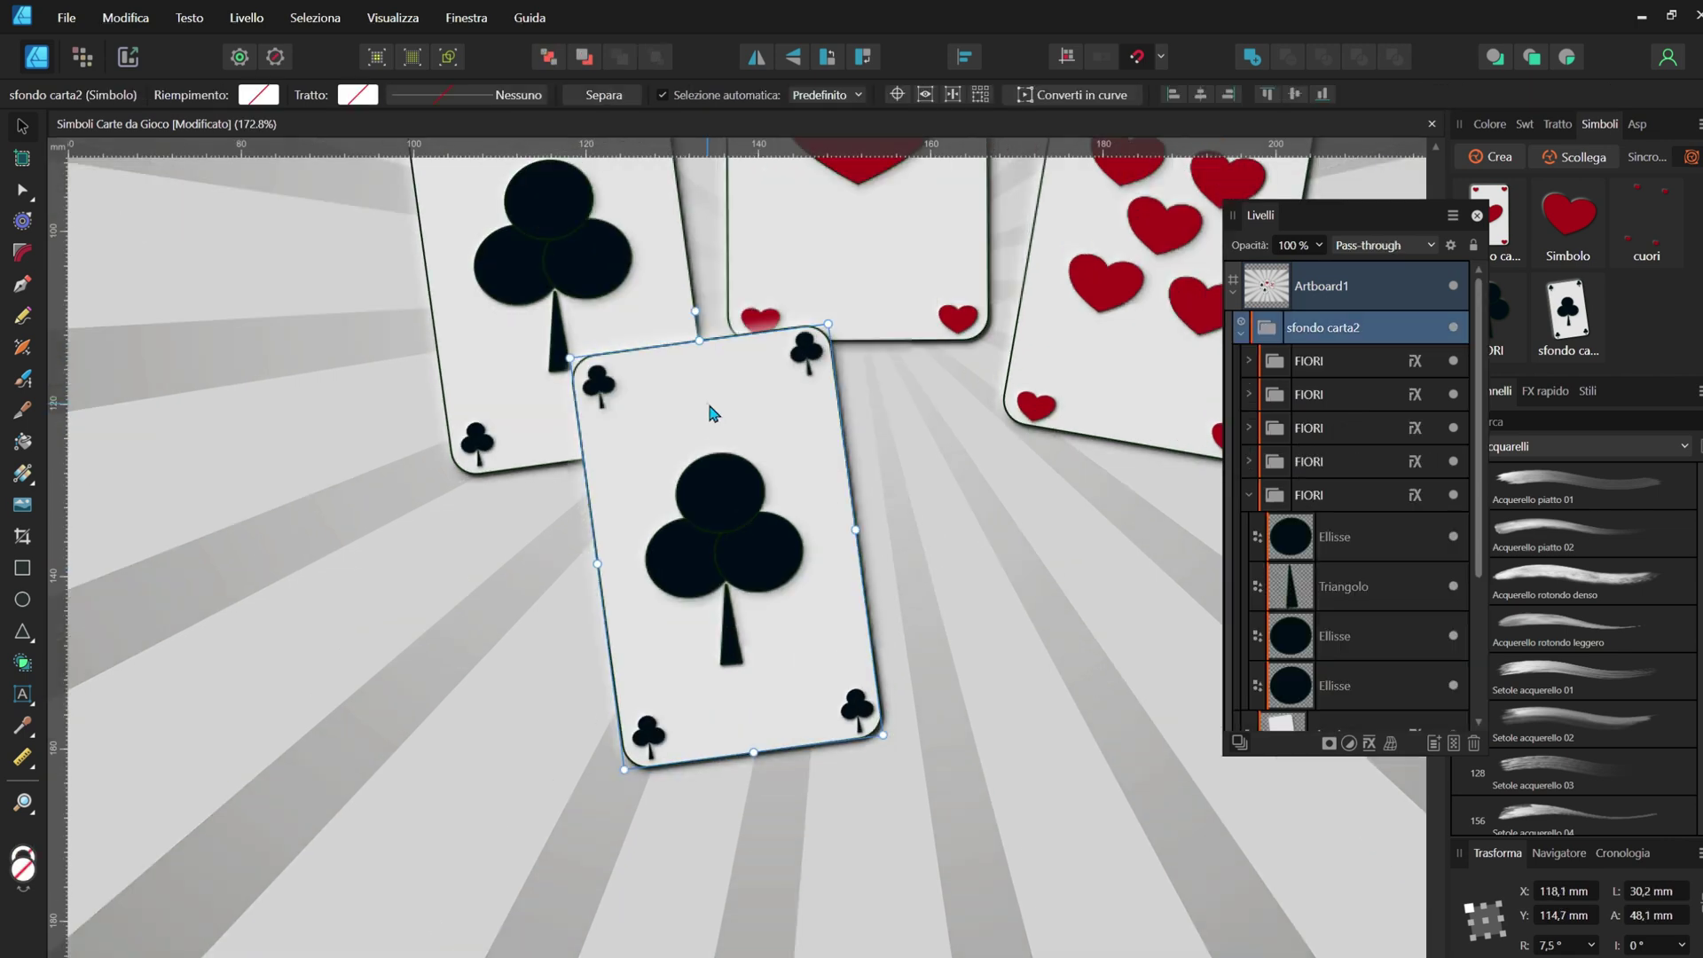
left_click_drag(768, 498, 716, 506)
scroll(775, 379, "down", 2)
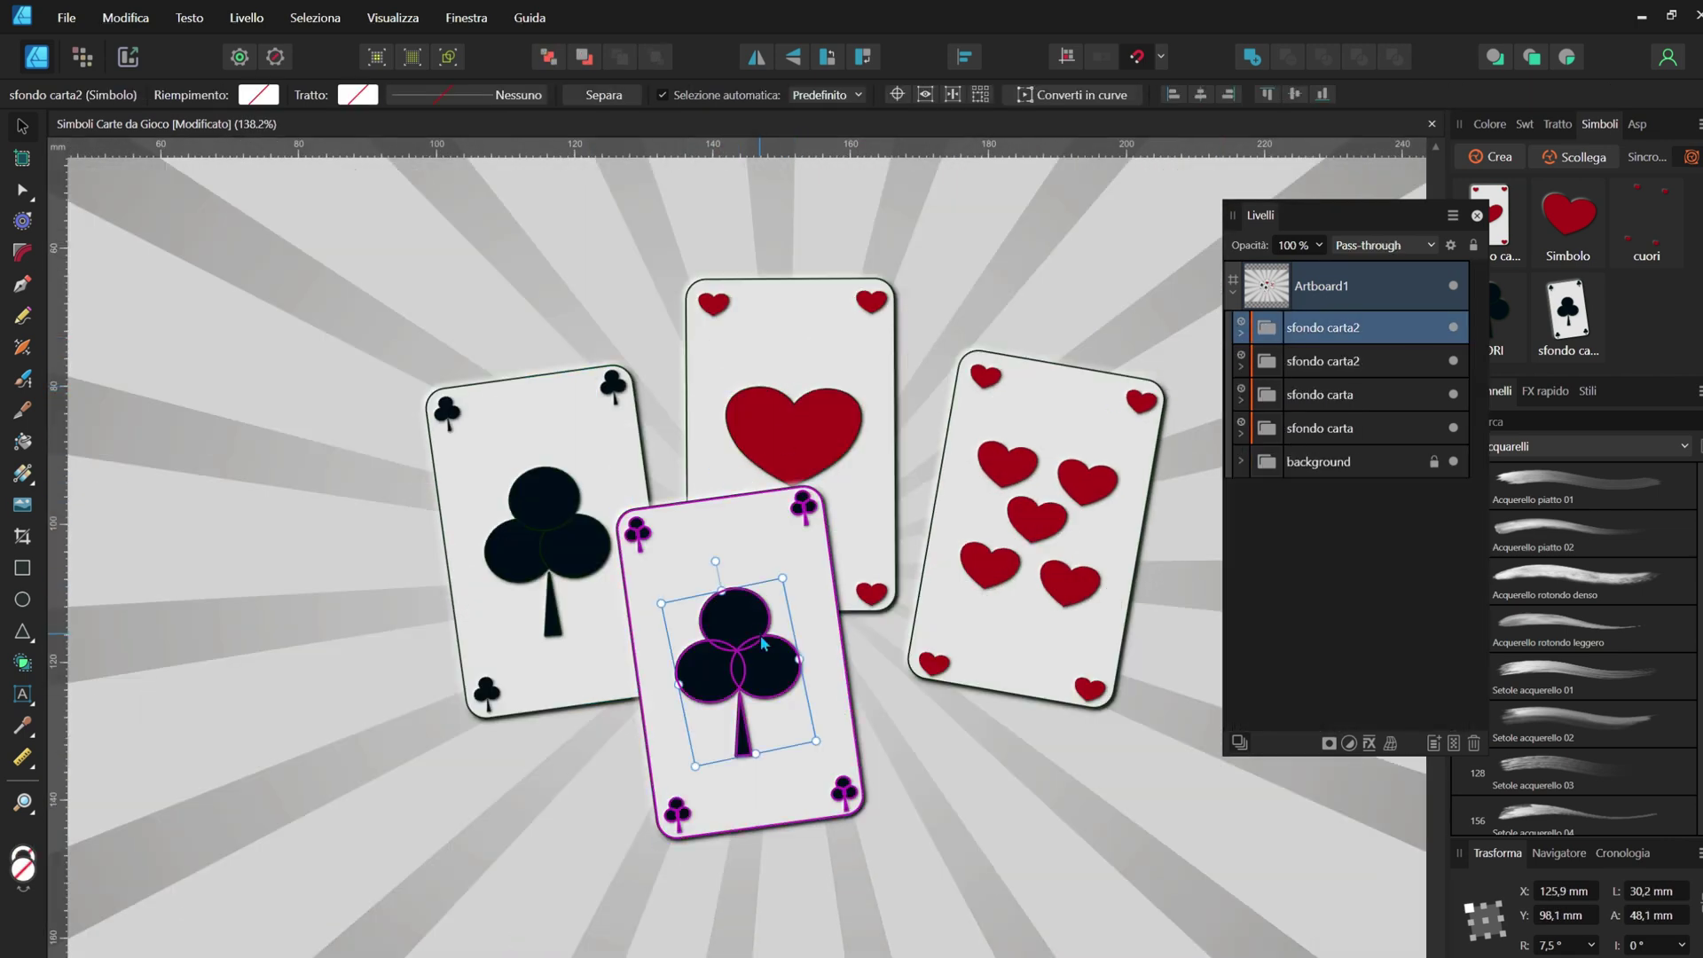
- Float an enlarged Symbols panel over the canvas and shrink the front card's big club to a small pip
left_click(760, 635)
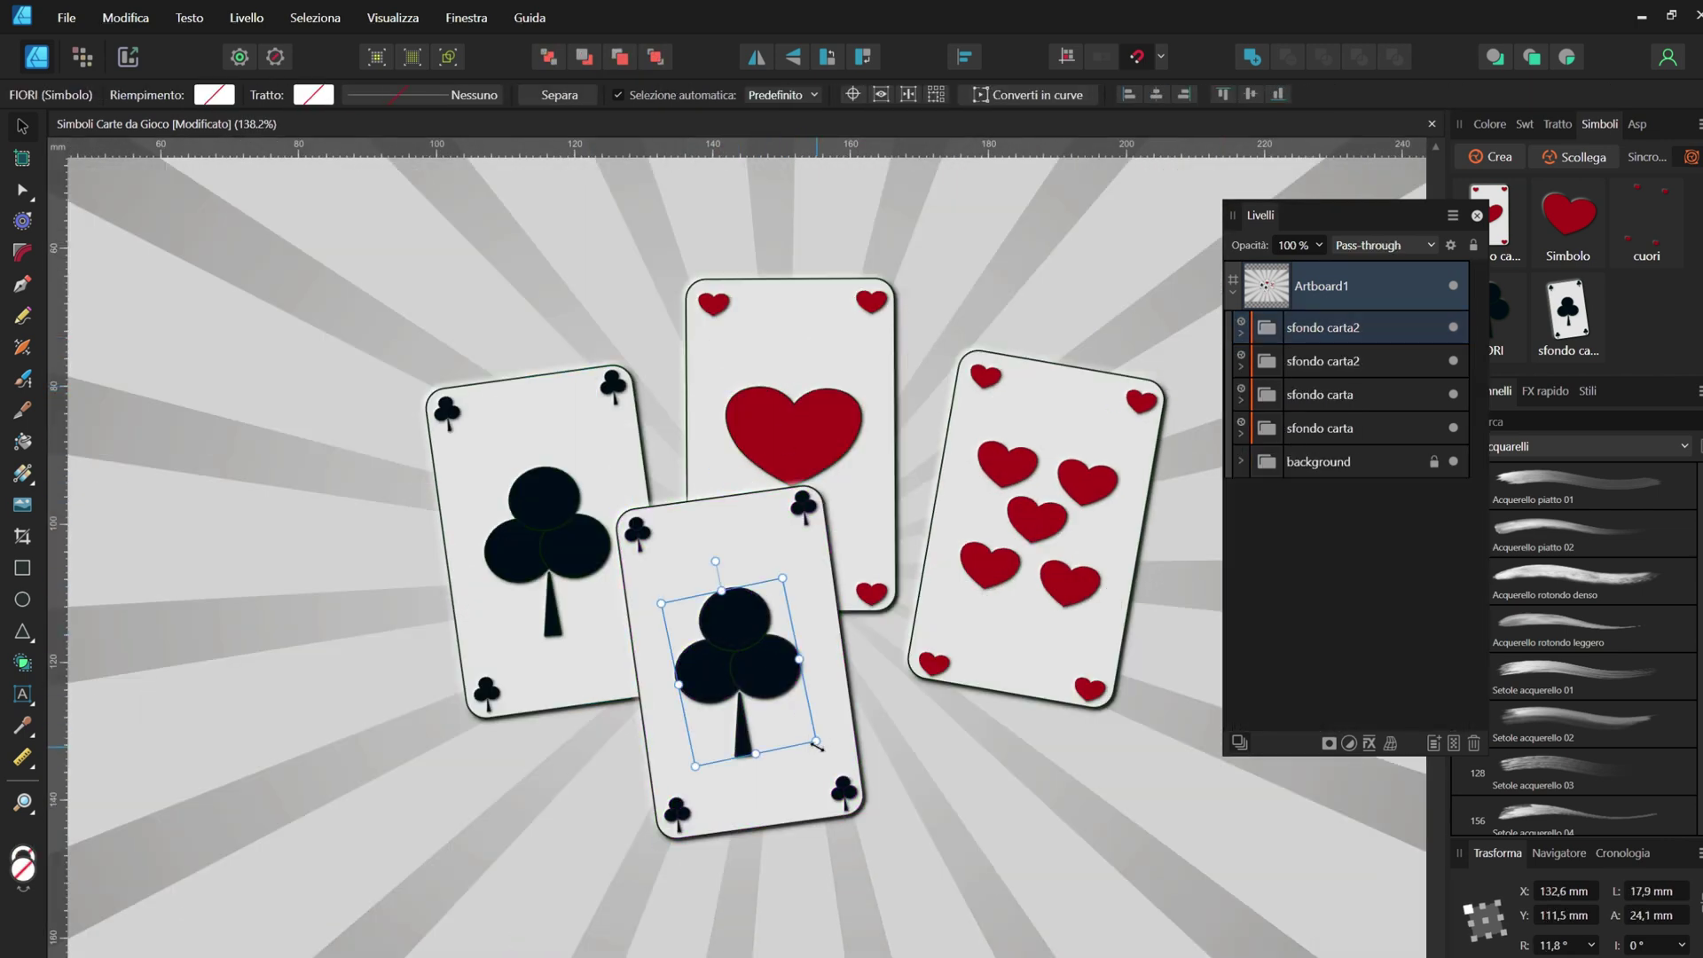
left_click_drag(1476, 124, 887, 139)
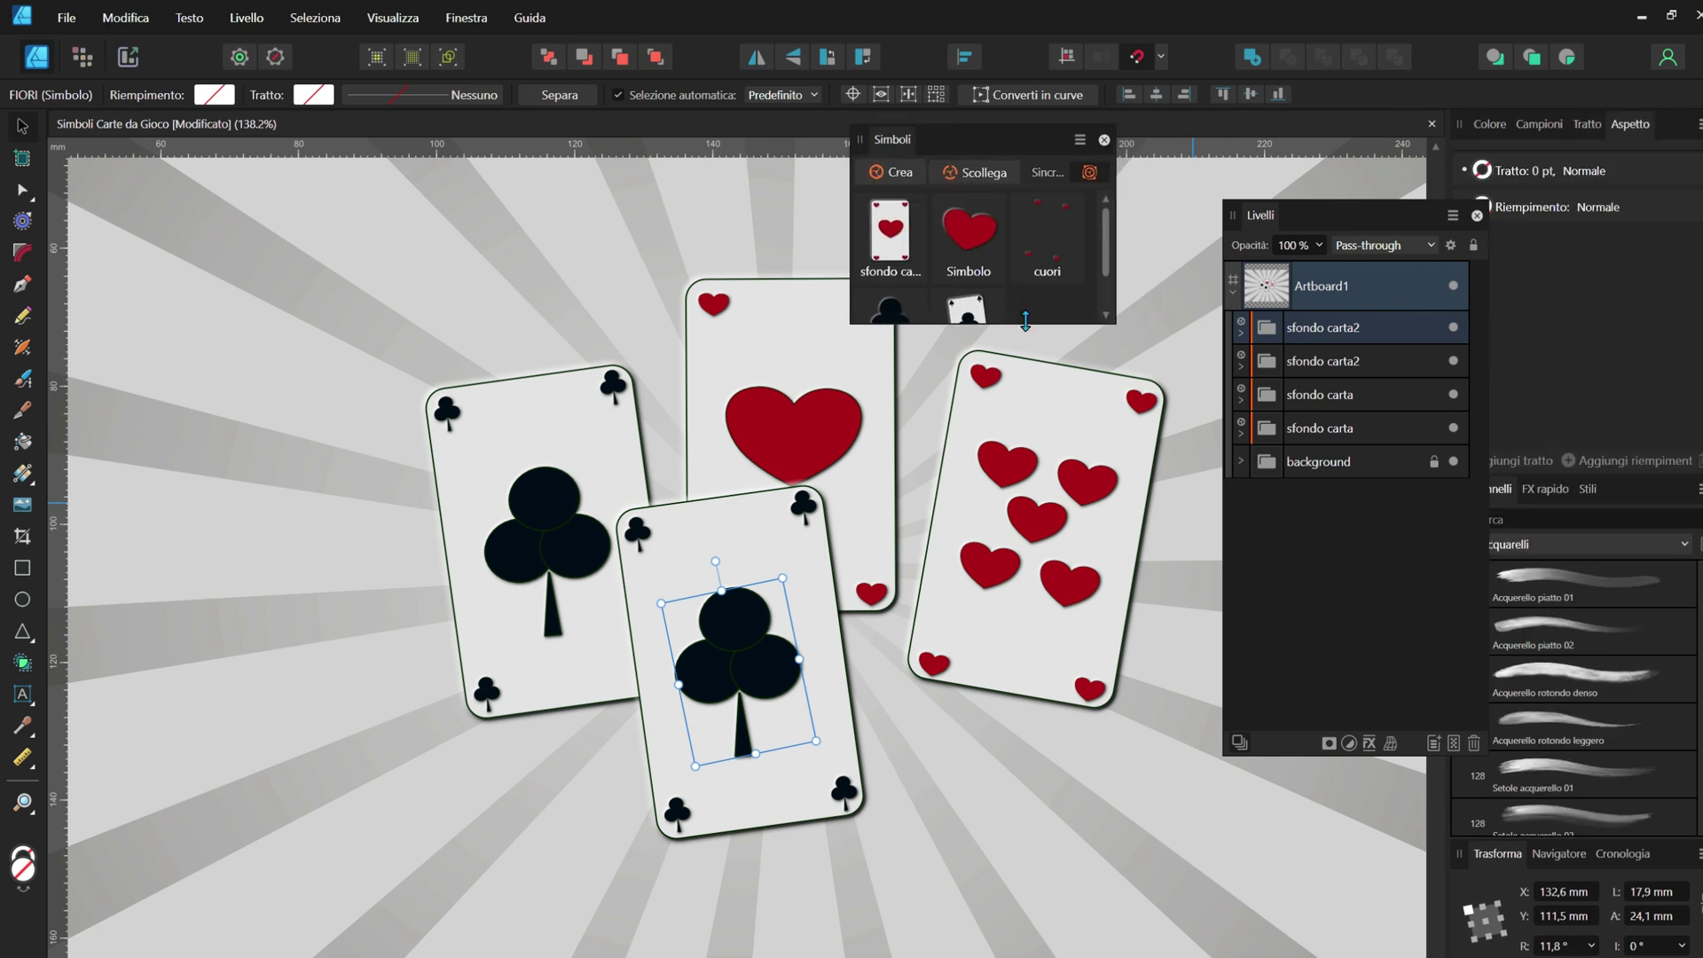
left_click_drag(1034, 327, 1034, 424)
left_click_drag(816, 740, 739, 672)
key("ctrl+z")
key("ctrl+z")
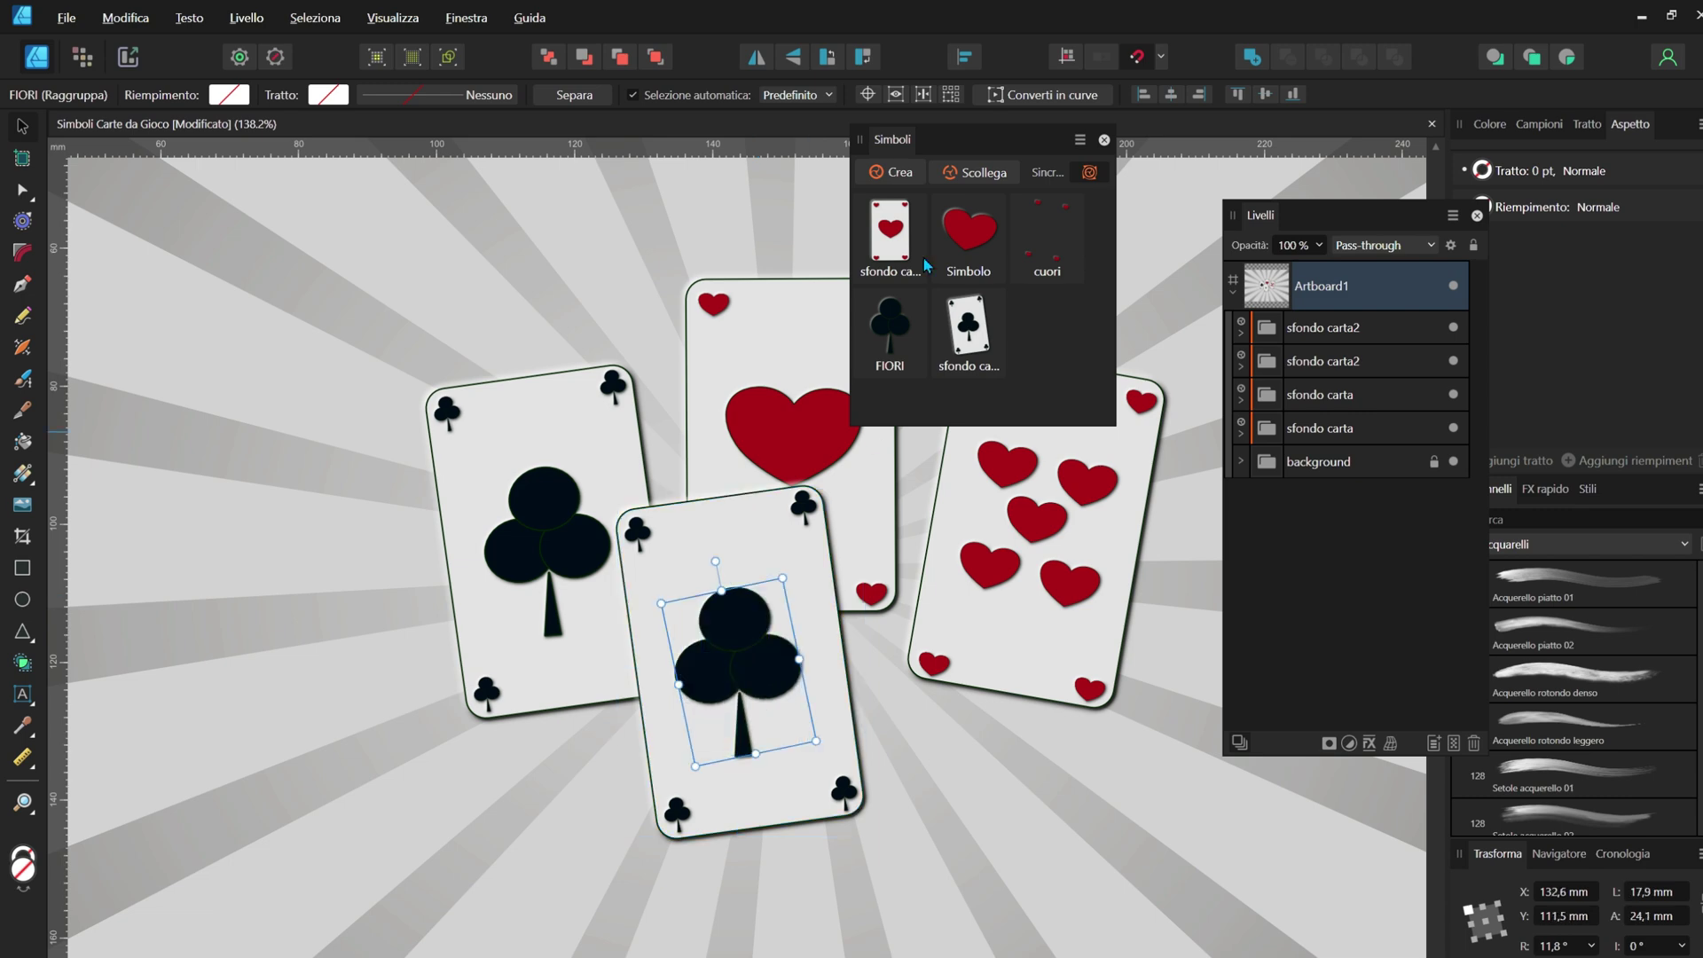
left_click_drag(816, 741, 777, 710)
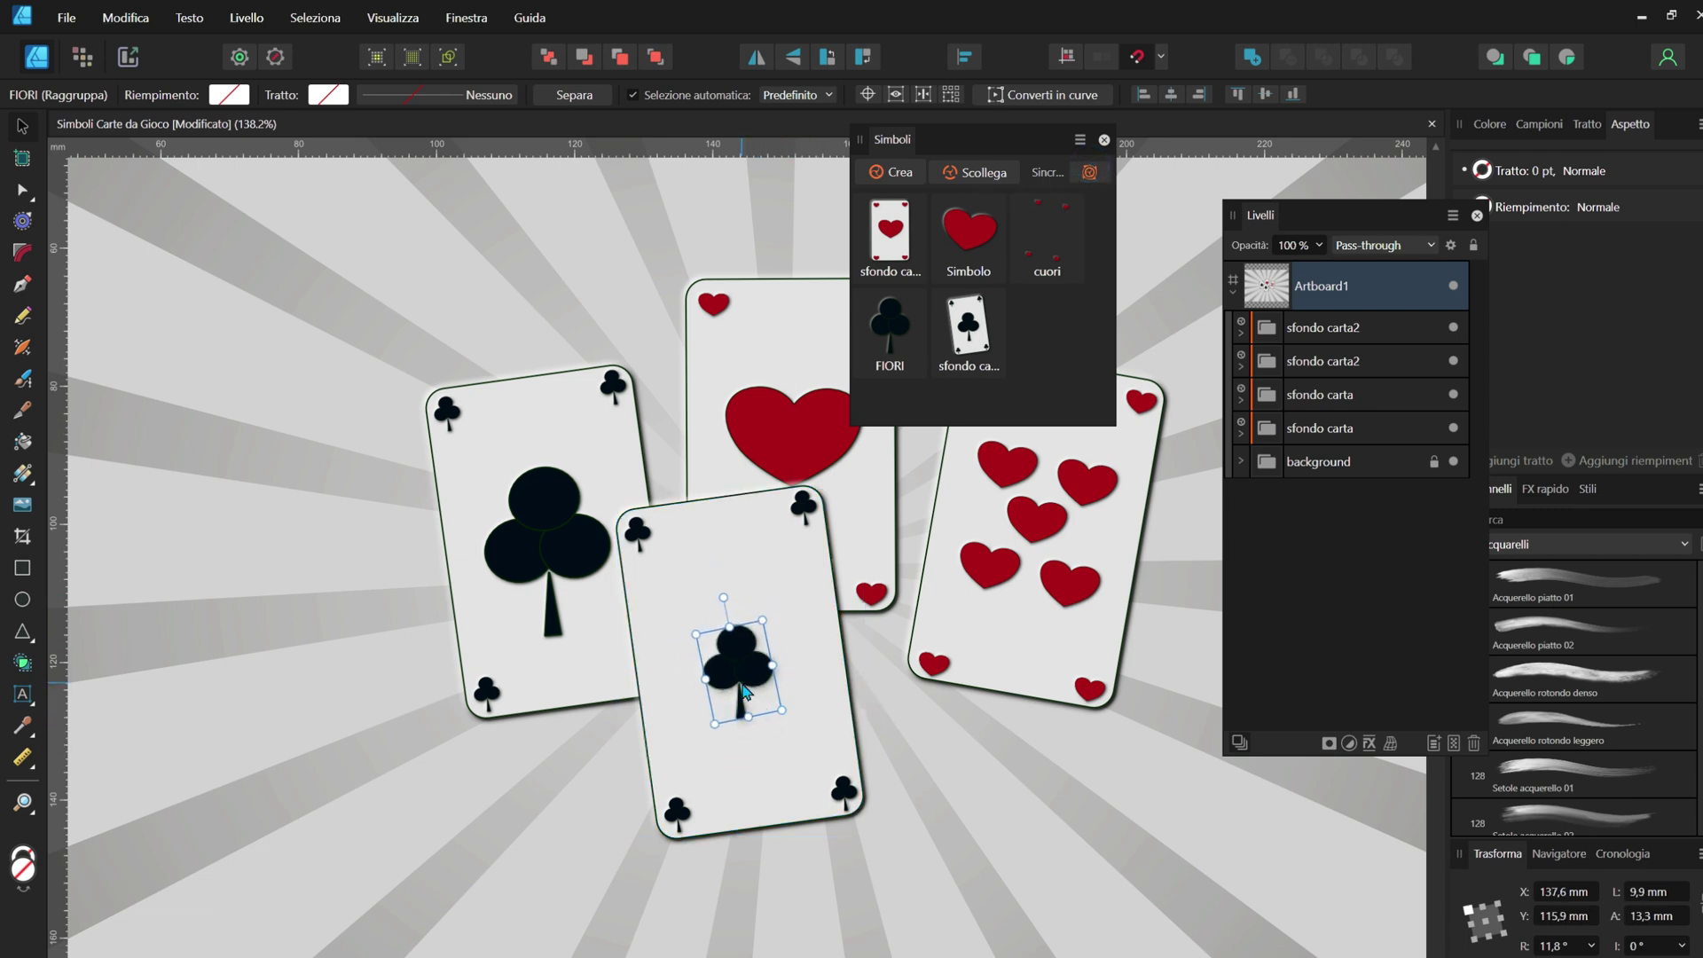
- Make three small clubs, then resize, position and tilt them to match the card
mouse_move(705, 636)
left_mouse_down()
mouse_move(788, 637)
mouse_move(749, 683)
left_mouse_up()
scroll(772, 749, "up", 3)
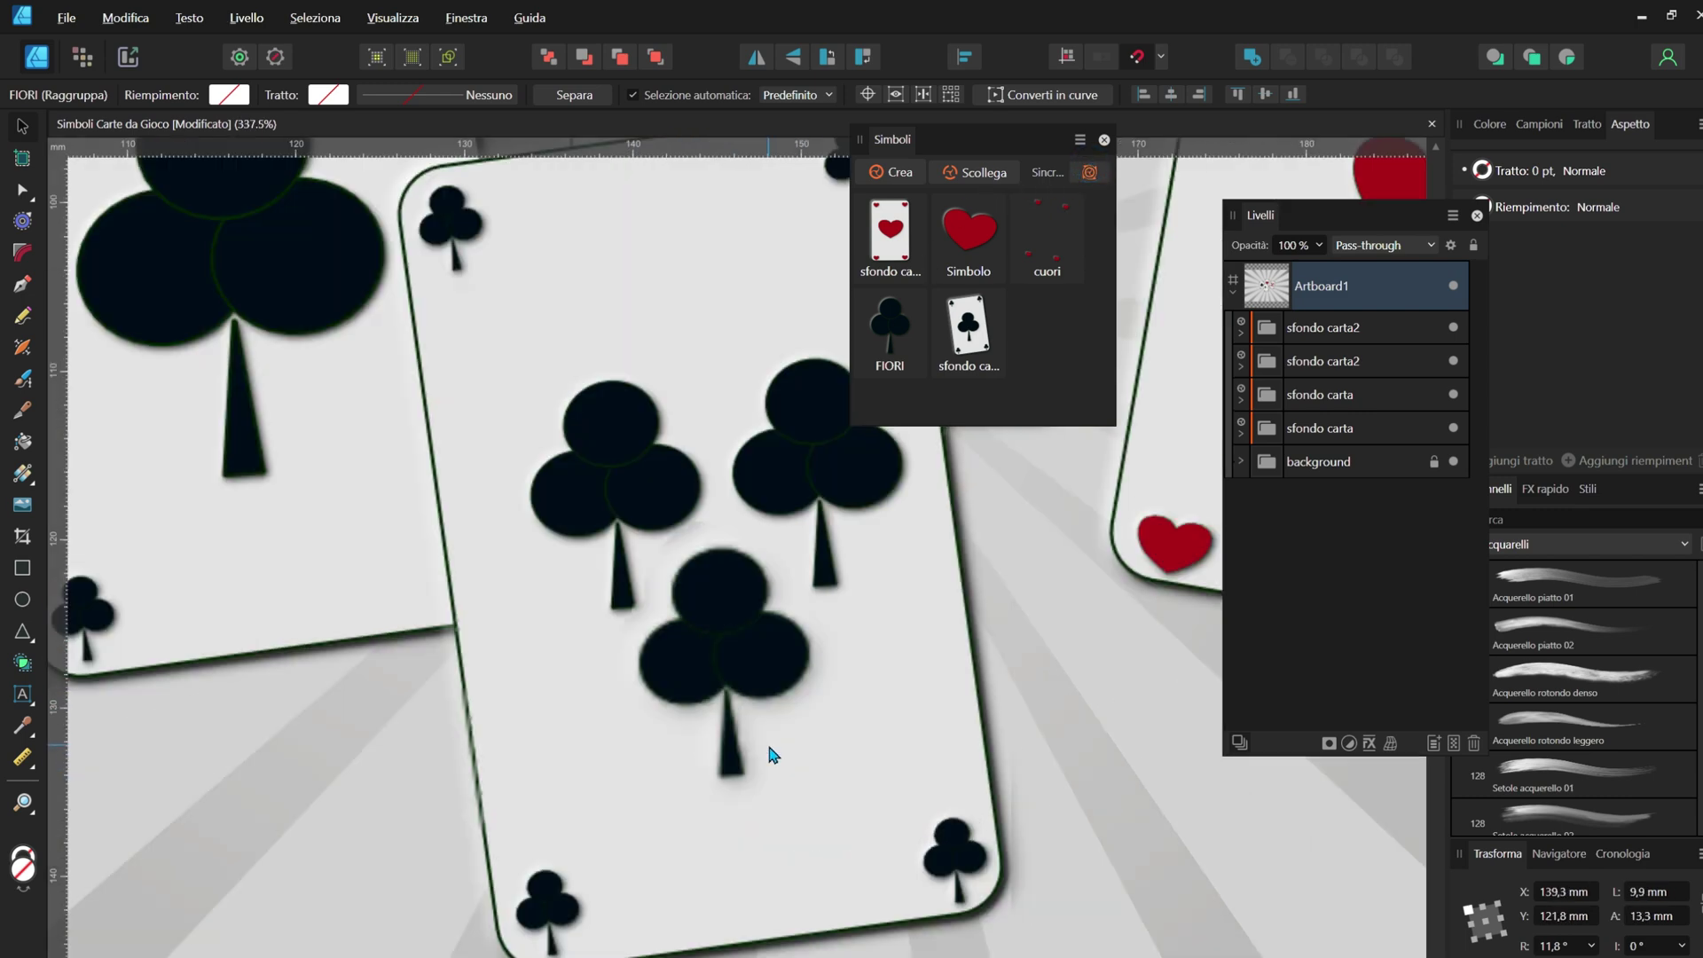
mouse_move(568, 417)
left_mouse_down()
mouse_move(857, 709)
mouse_move(885, 705)
left_mouse_up()
scroll(856, 710, "down", 3)
left_click_drag(797, 679, 799, 693)
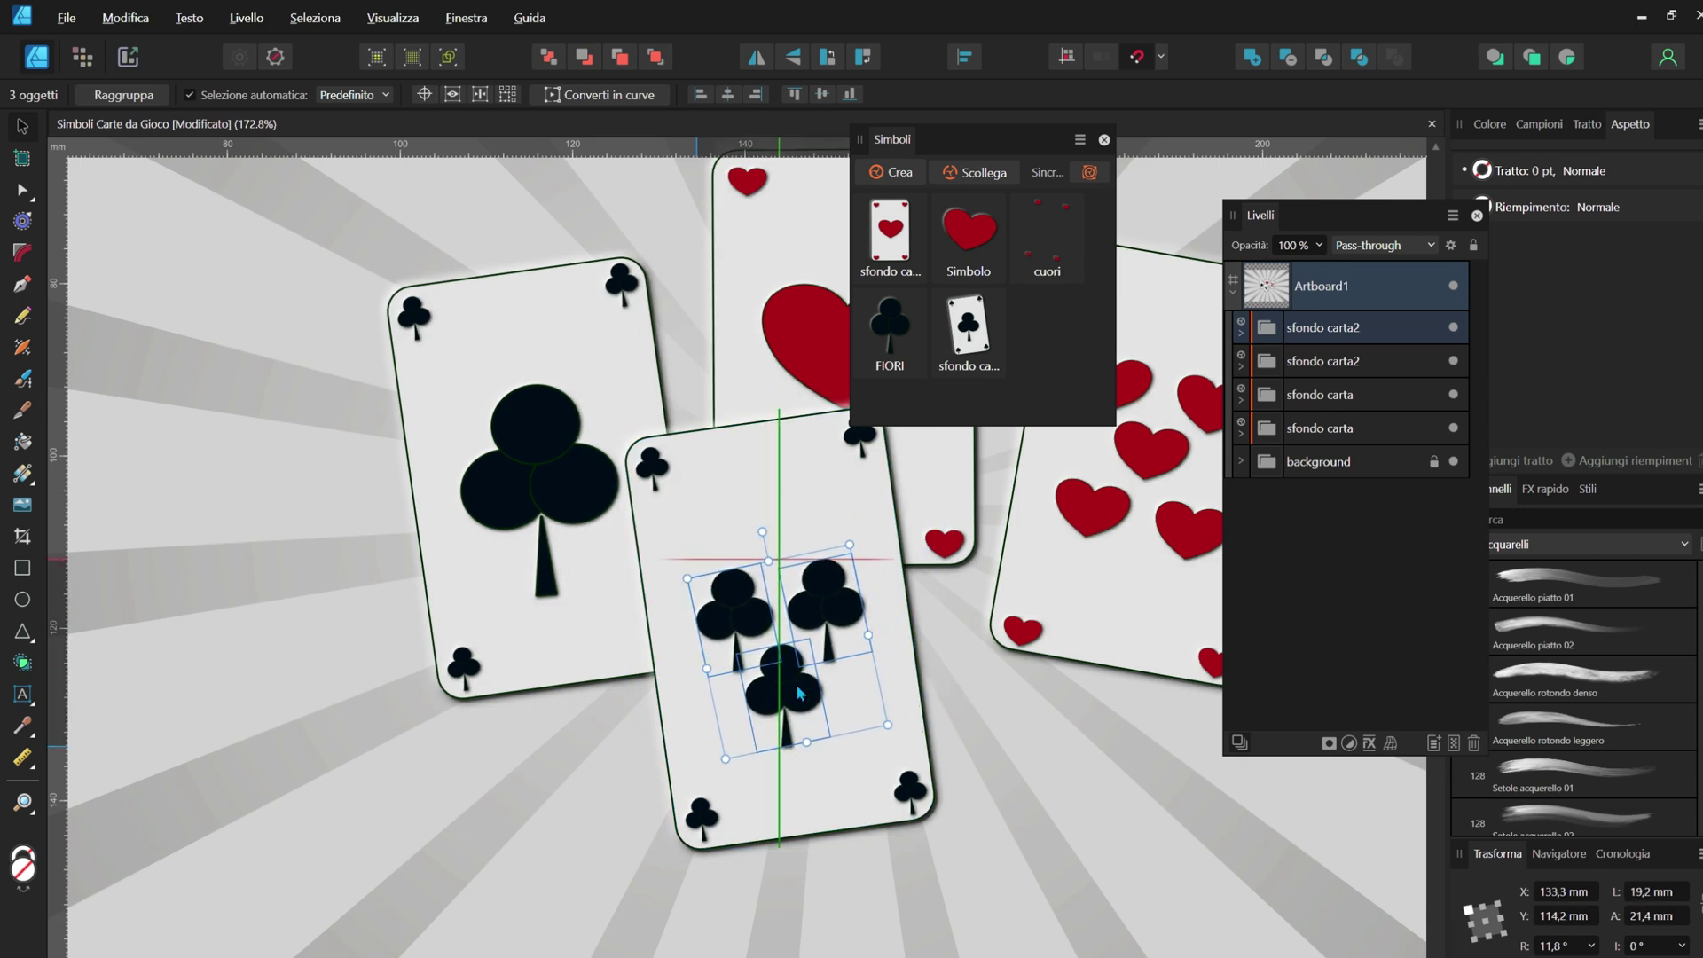
scroll(799, 692, "down", 2)
left_click_drag(567, 653, 556, 612)
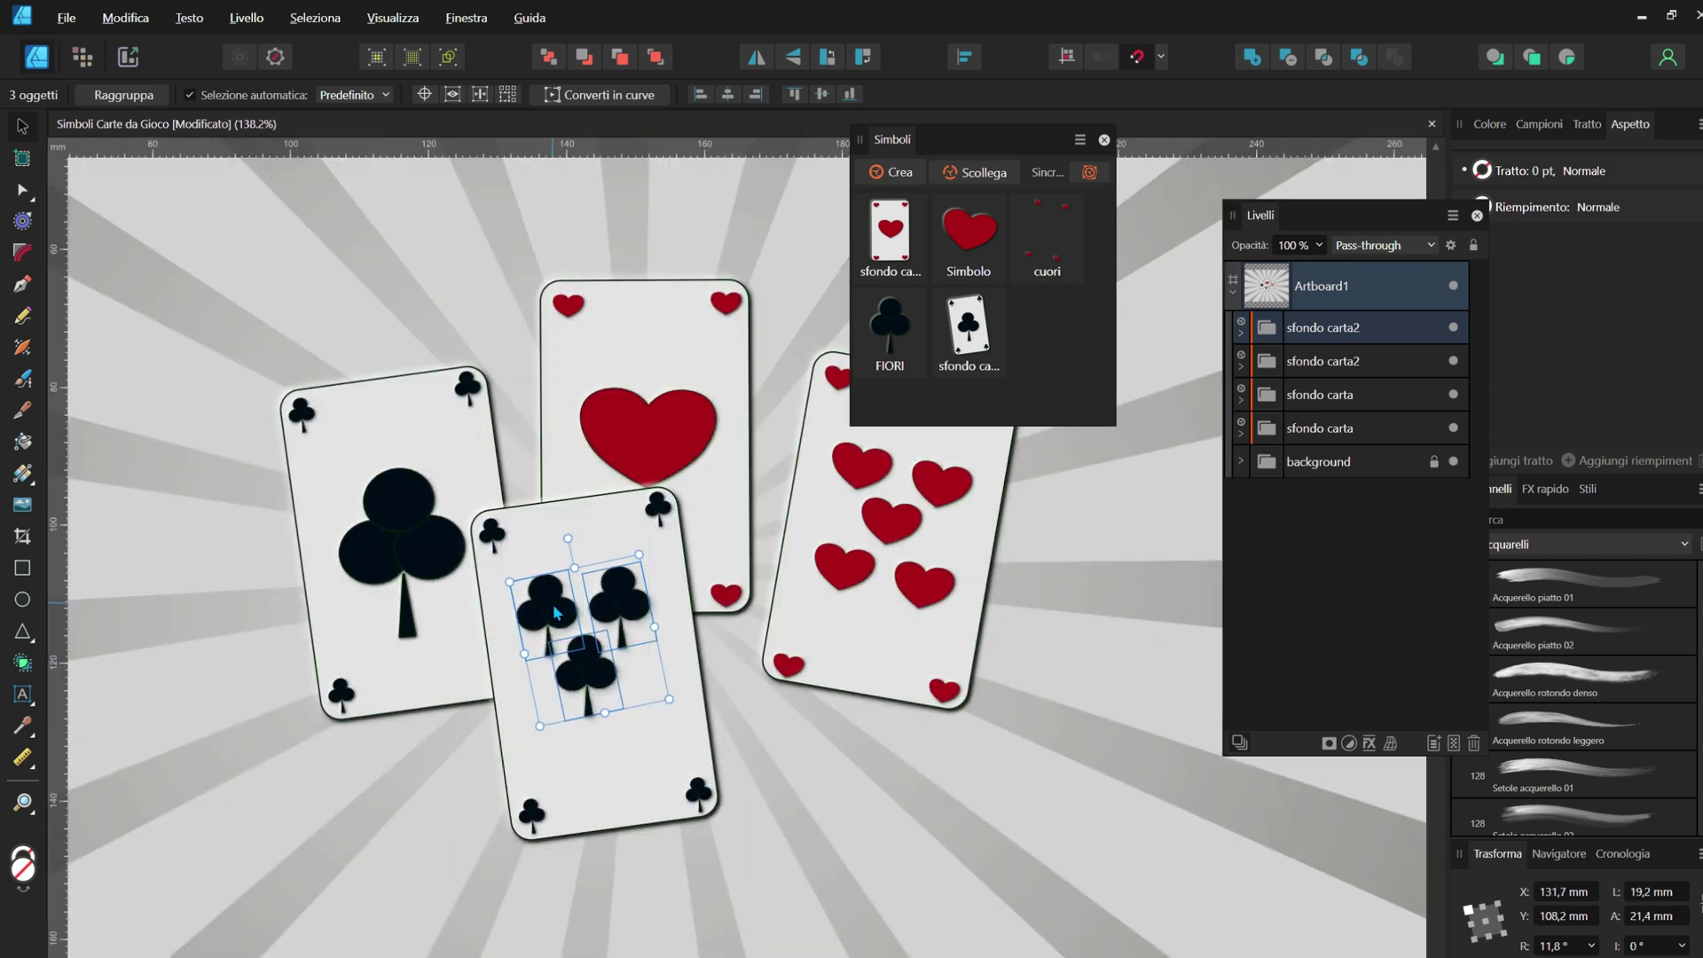
scroll(602, 639, "up", 2)
left_click_drag(710, 699, 724, 729)
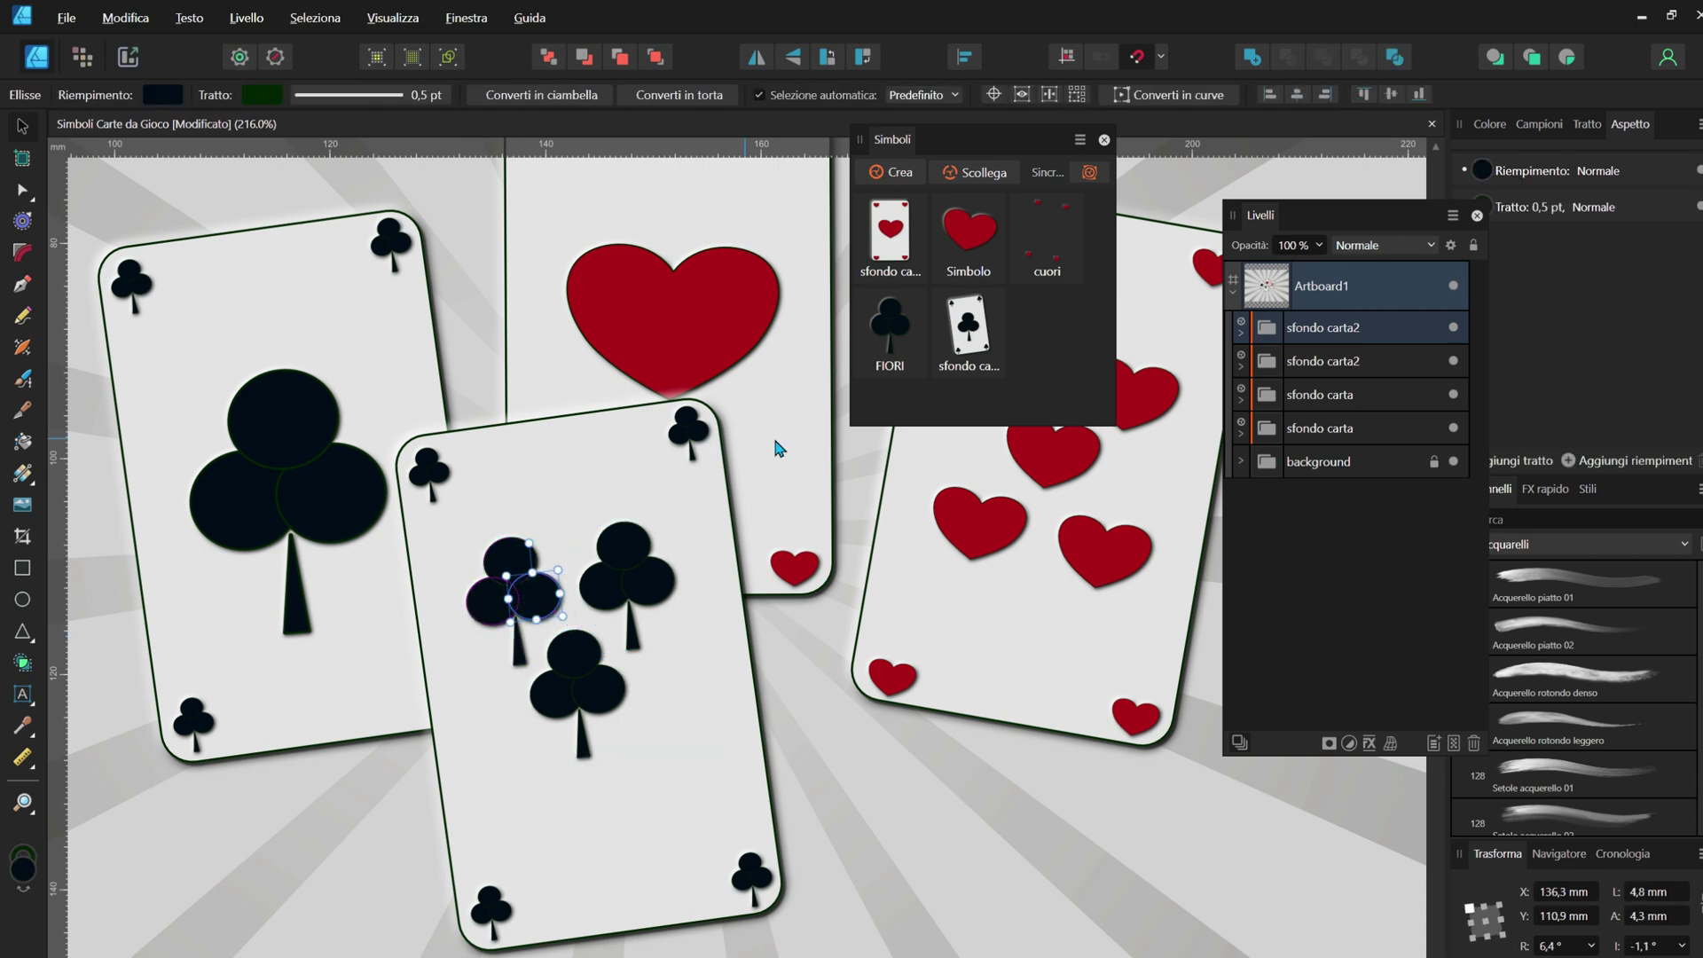
- Duplicate the top two clubs lower down and centre all five clubs on the card
left_click(498, 591)
left_click(626, 592, "shift")
left_click_drag(625, 592, 644, 798)
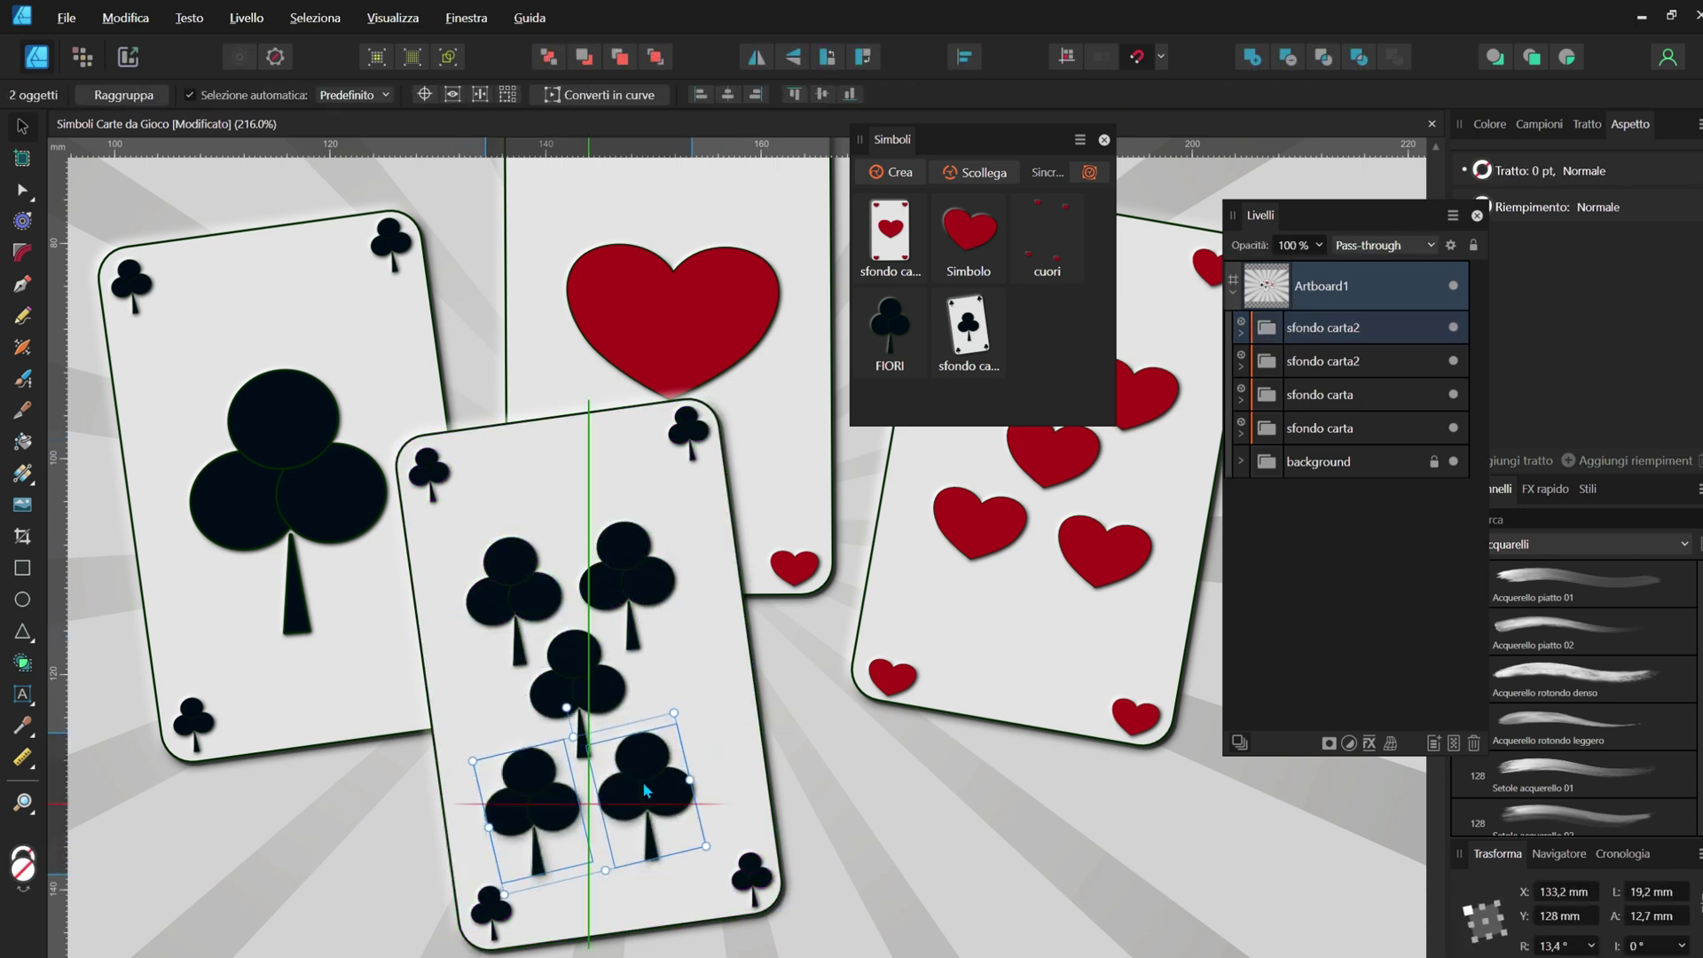
left_click(513, 580, "shift")
left_click(627, 582, "shift")
scroll(643, 786, "down", 3)
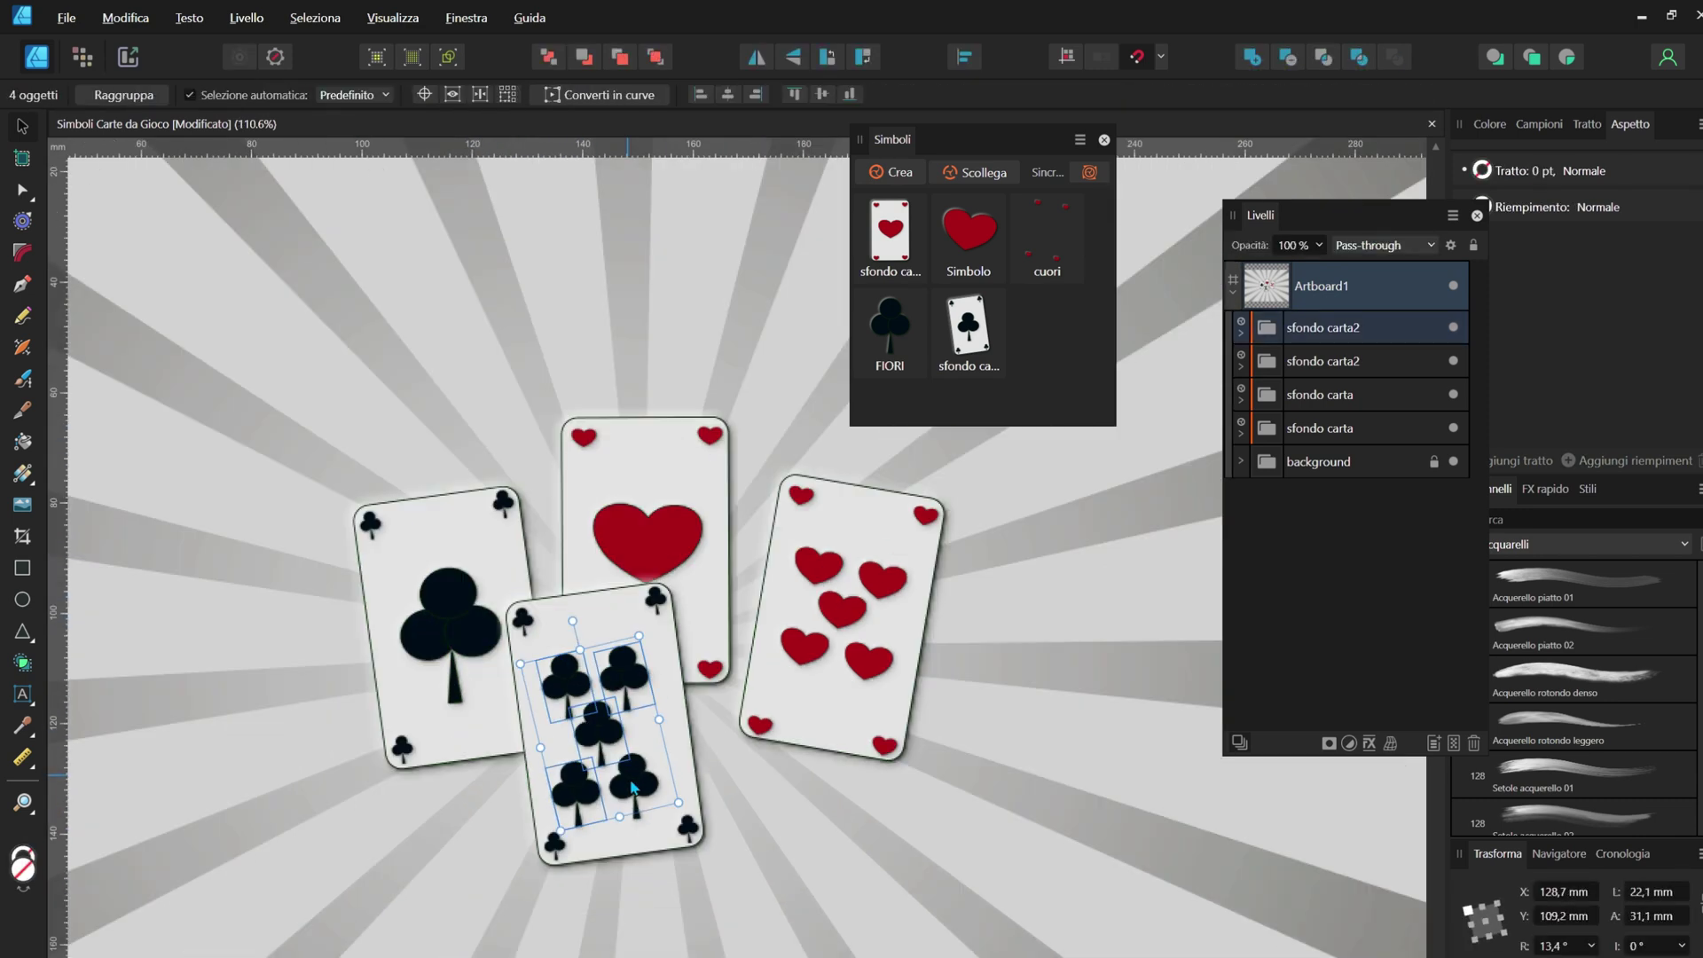
left_click_drag(643, 782, 644, 782)
- Move the Symbols panel away from the cards and select the ace of hearts card
left_click_drag(894, 145, 1057, 155)
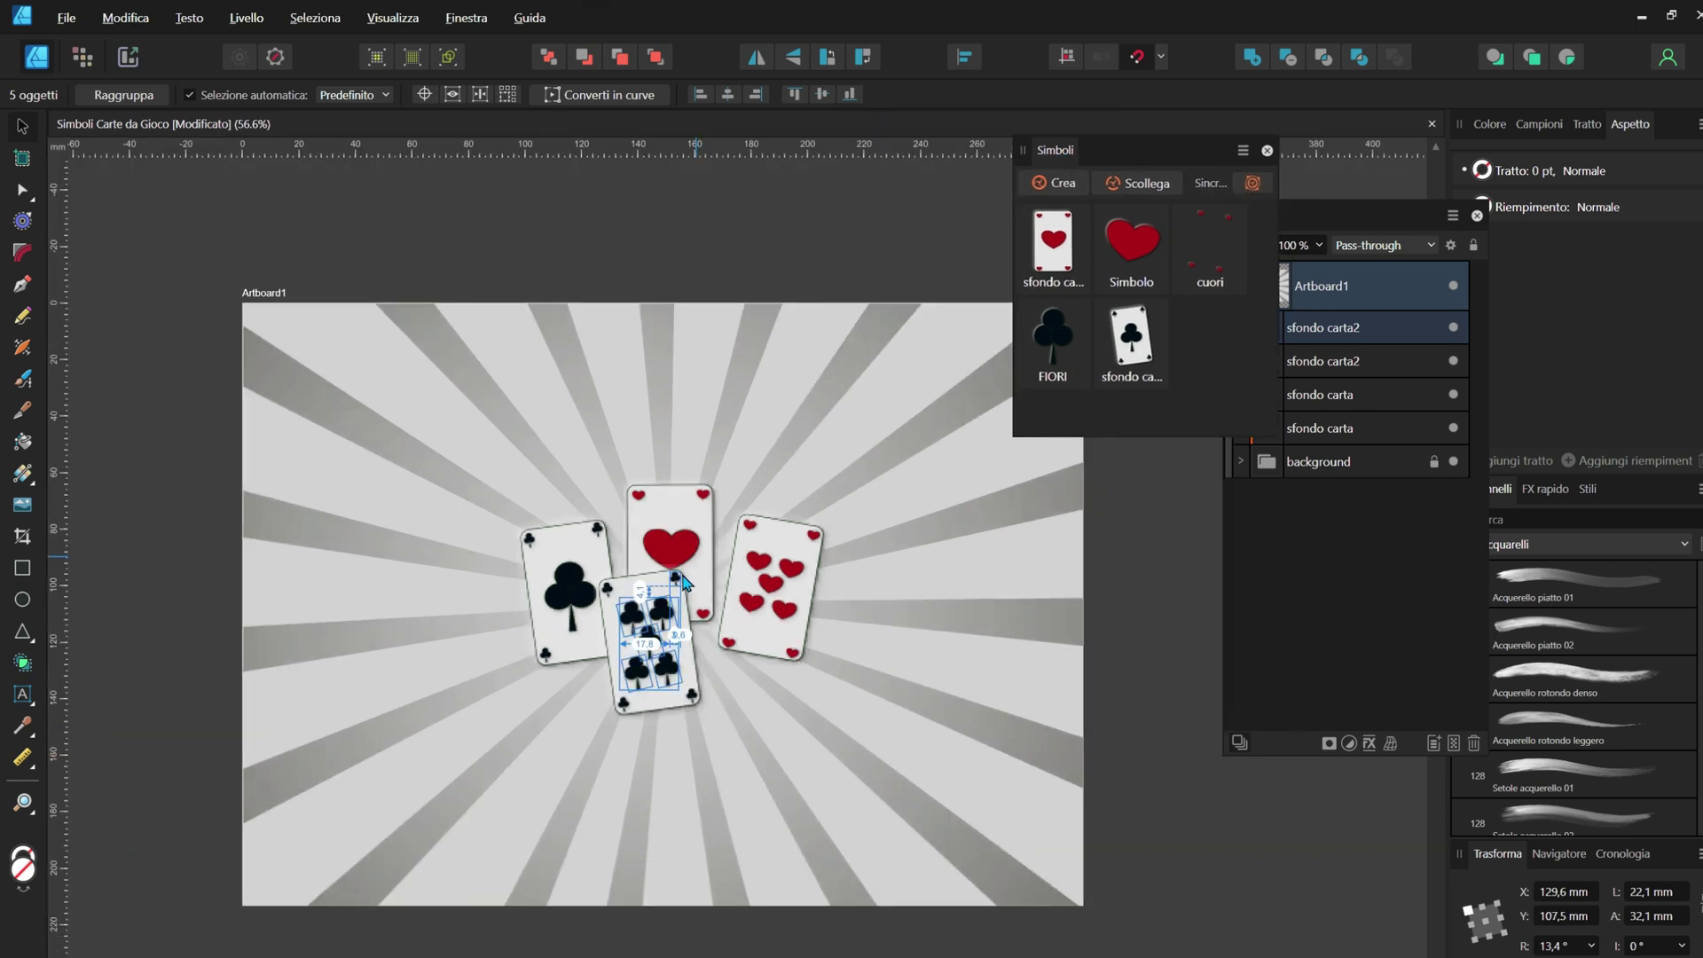
scroll(524, 638, "up", 2)
left_click(612, 331)
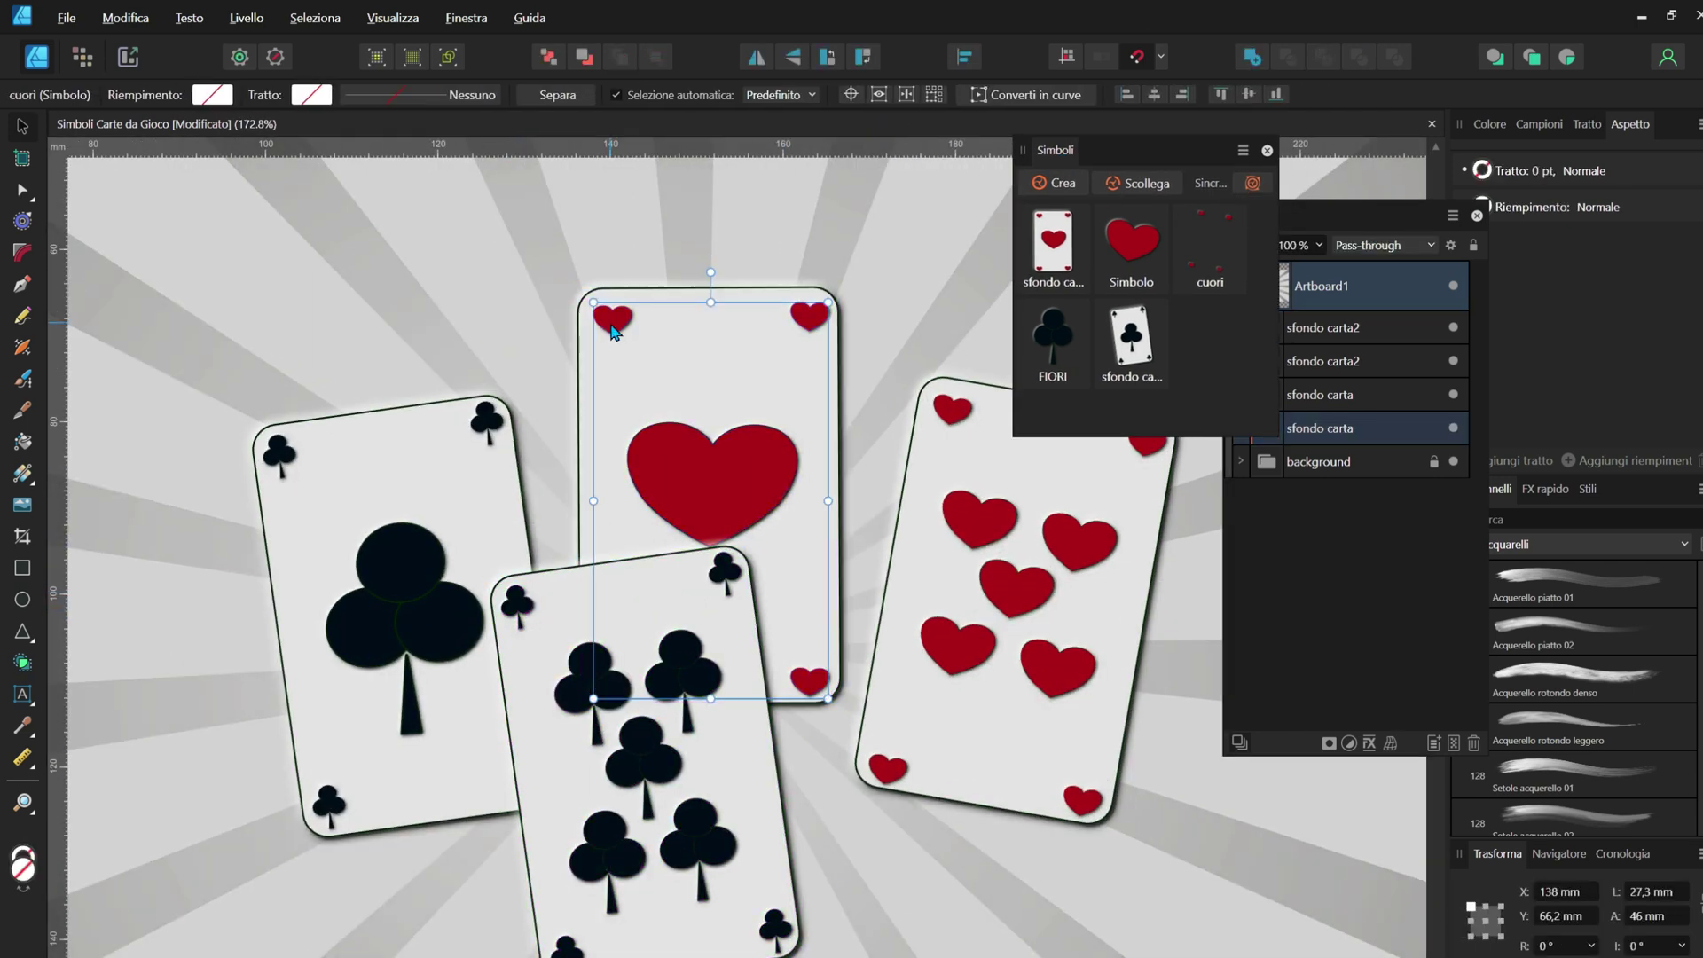
double_click(612, 324)
left_click_drag(1055, 150, 1508, 230)
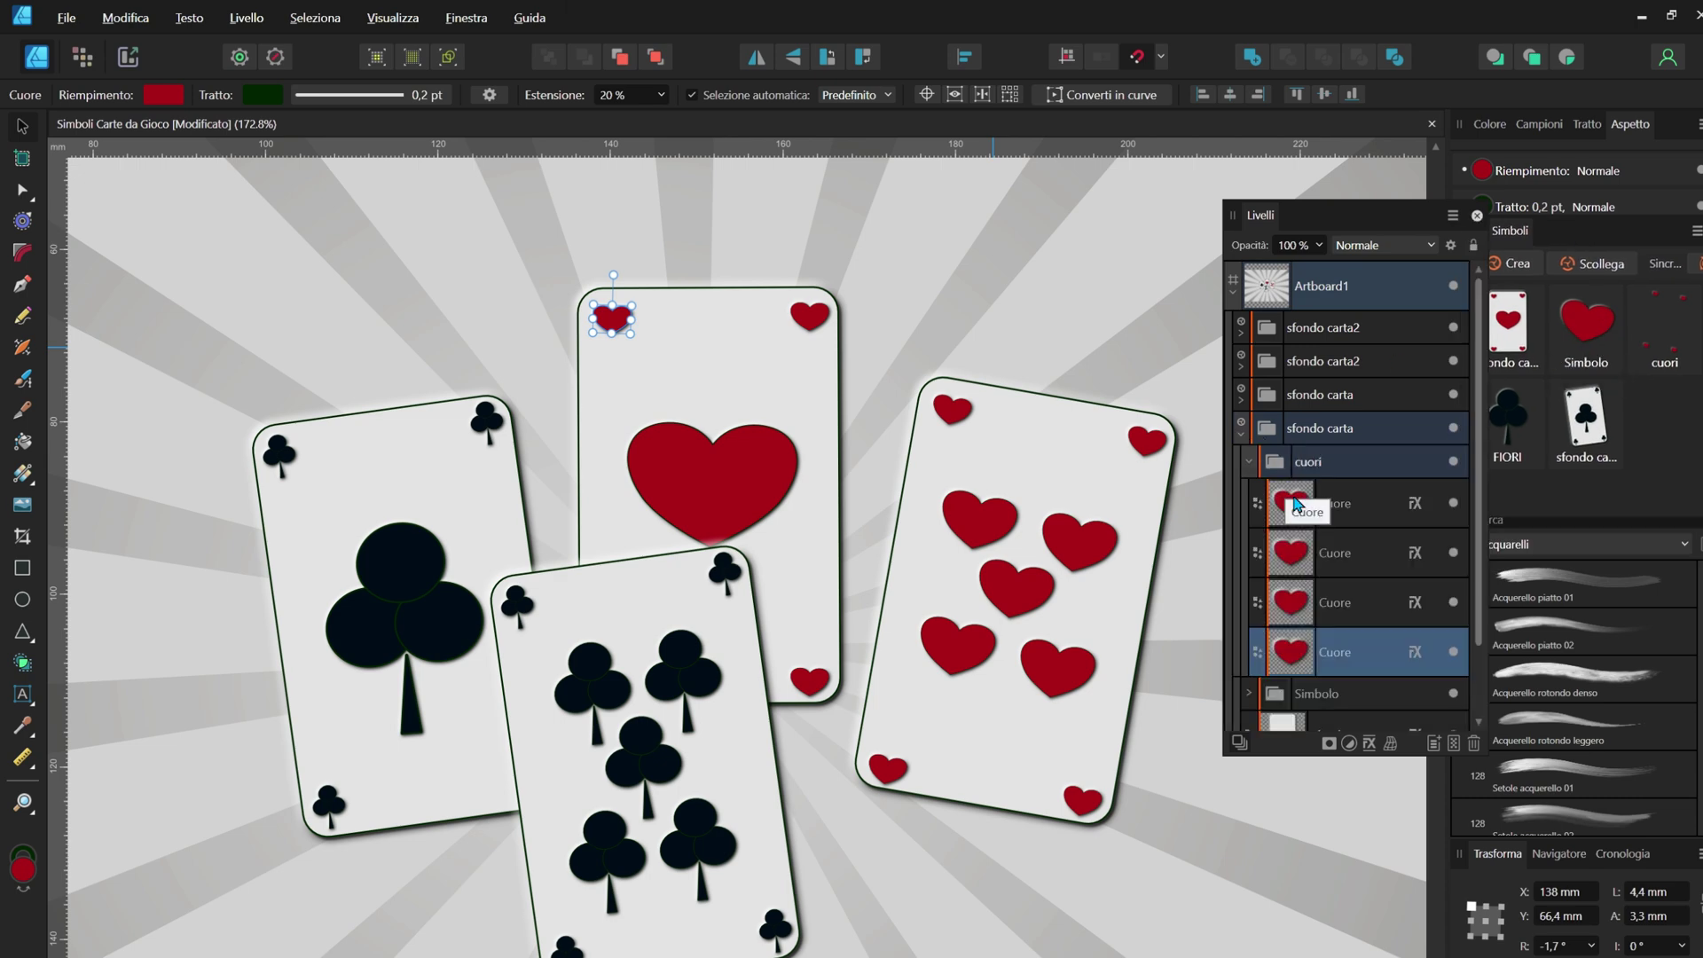
left_click(1292, 502)
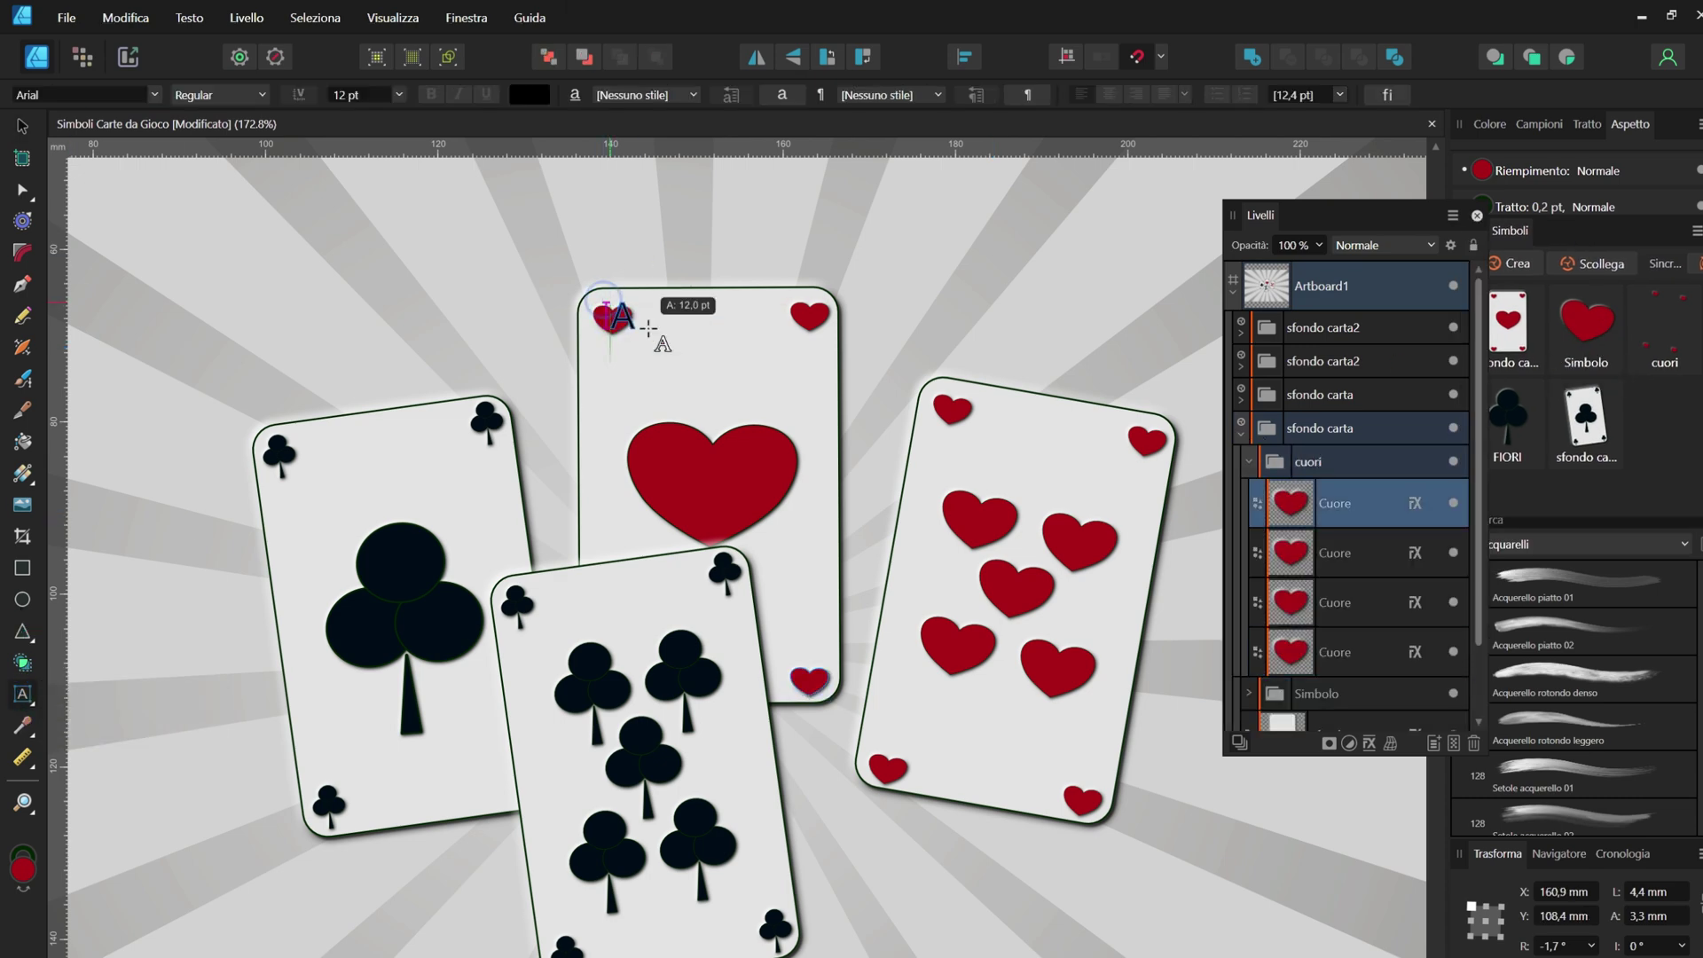
scroll(612, 346, "up", 3)
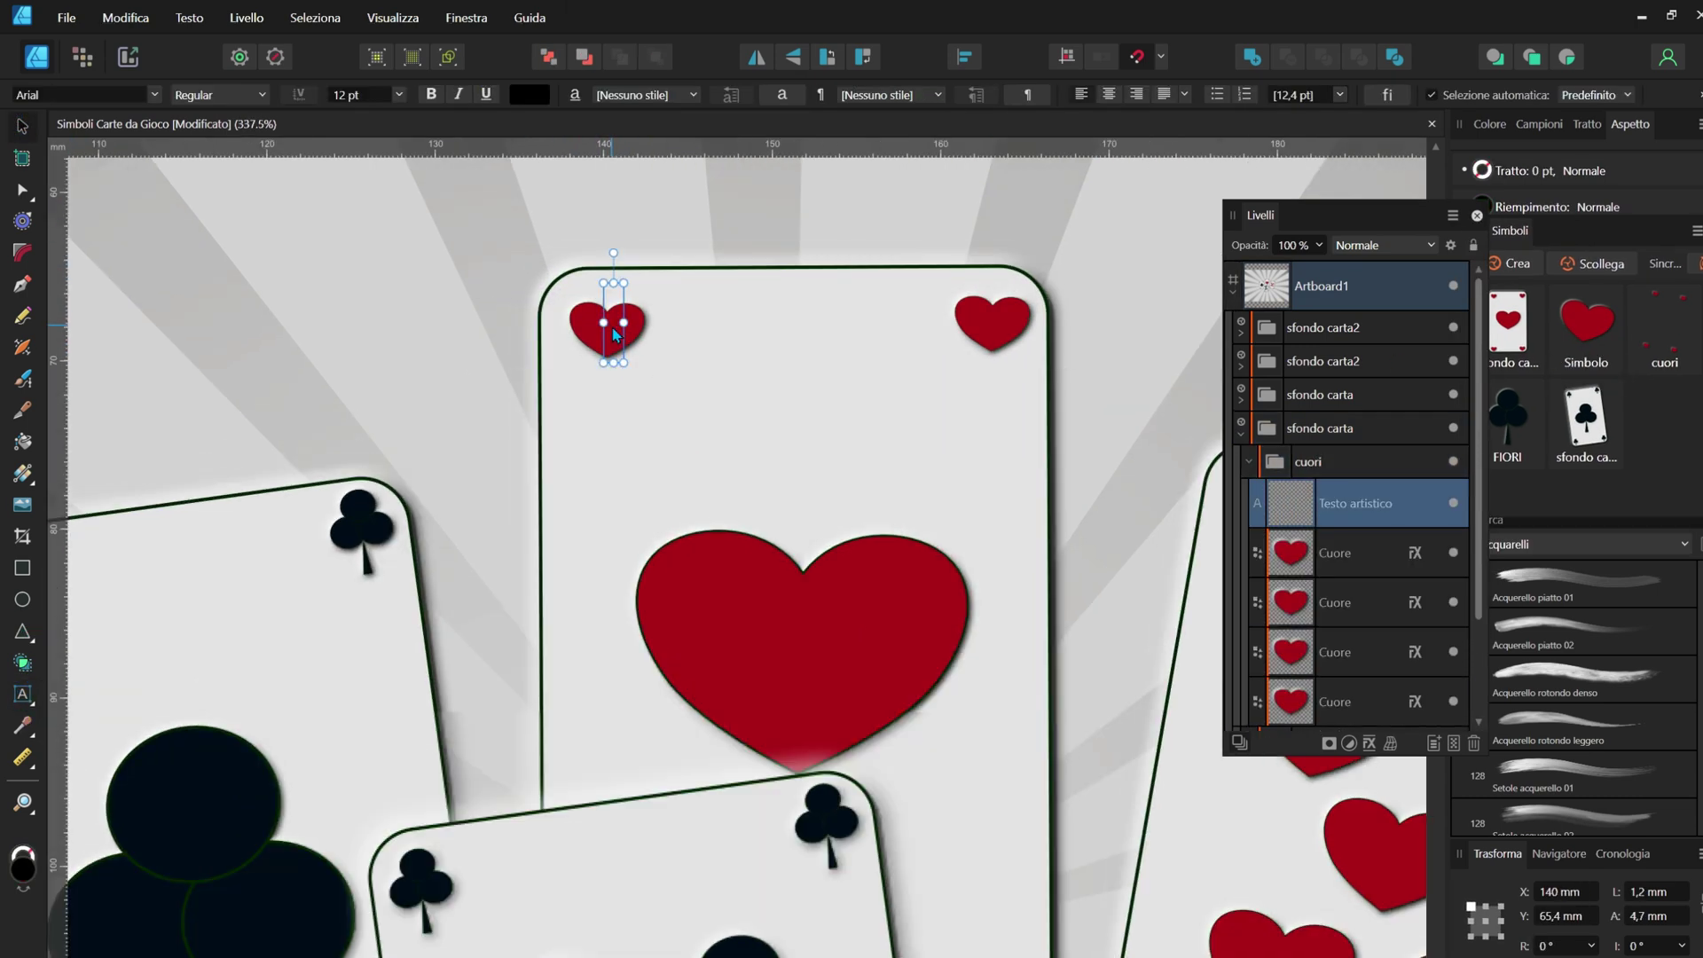
scroll(337, 425, "down", 1)
scroll(337, 426, "down", 4)
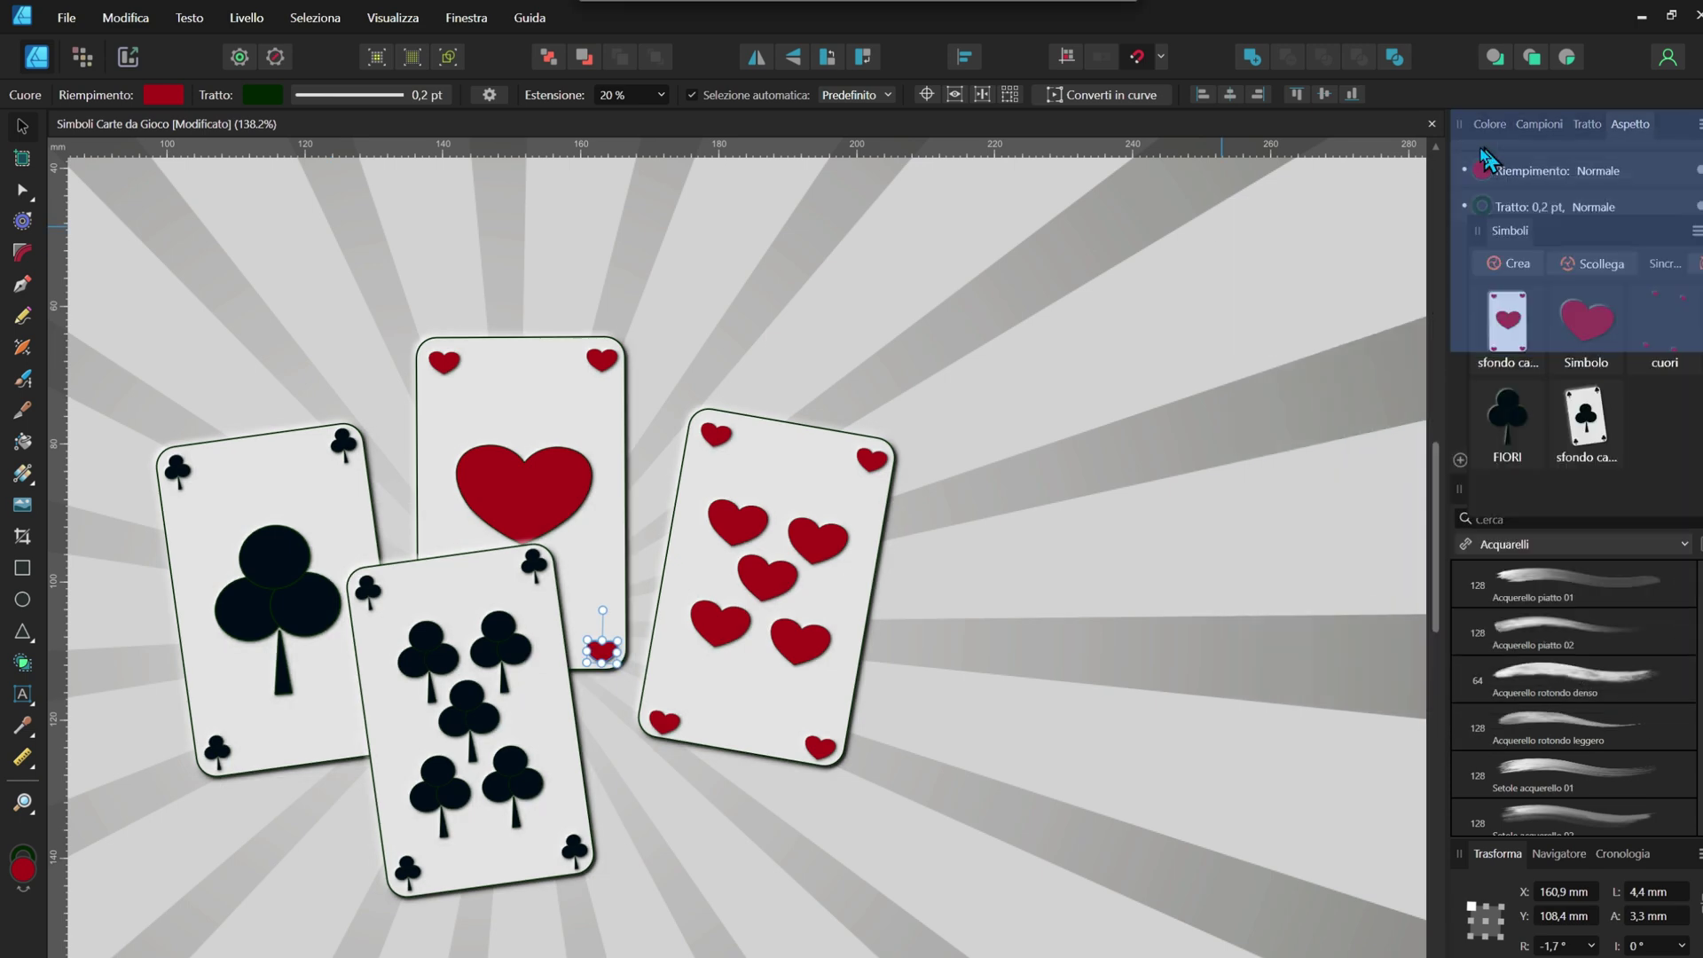
left_click(466, 743)
- Place a tilted clubs ace beside the five of hearts, tucked behind it
left_click(719, 641)
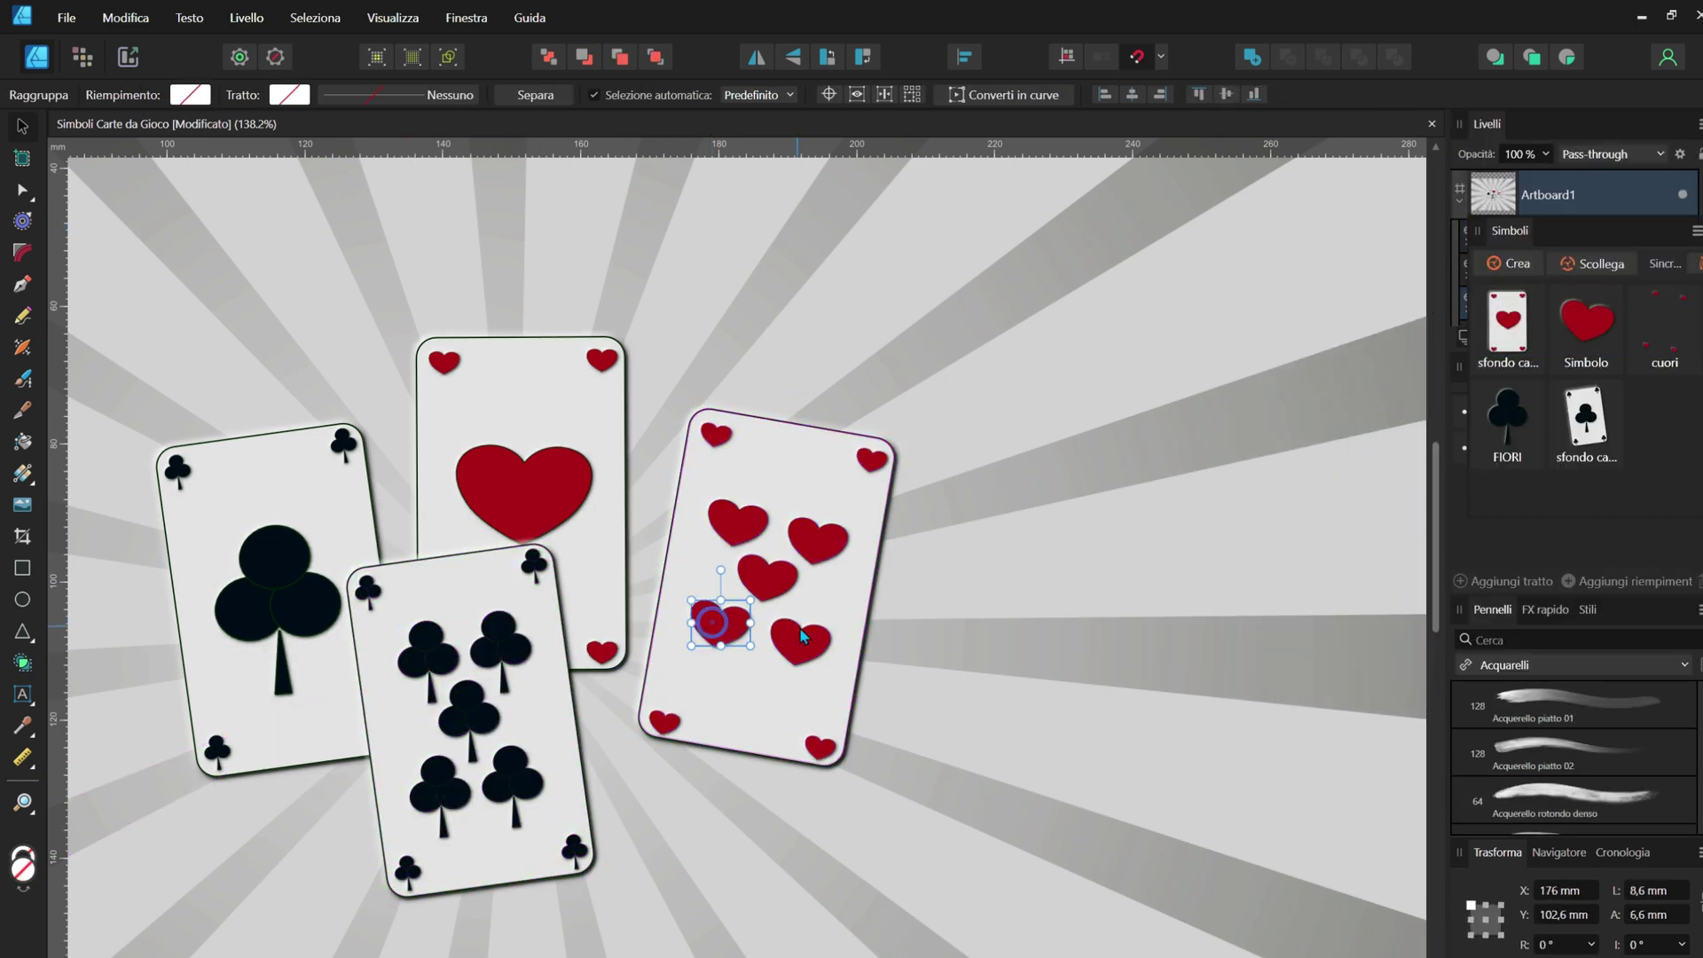
left_click(793, 657, "shift")
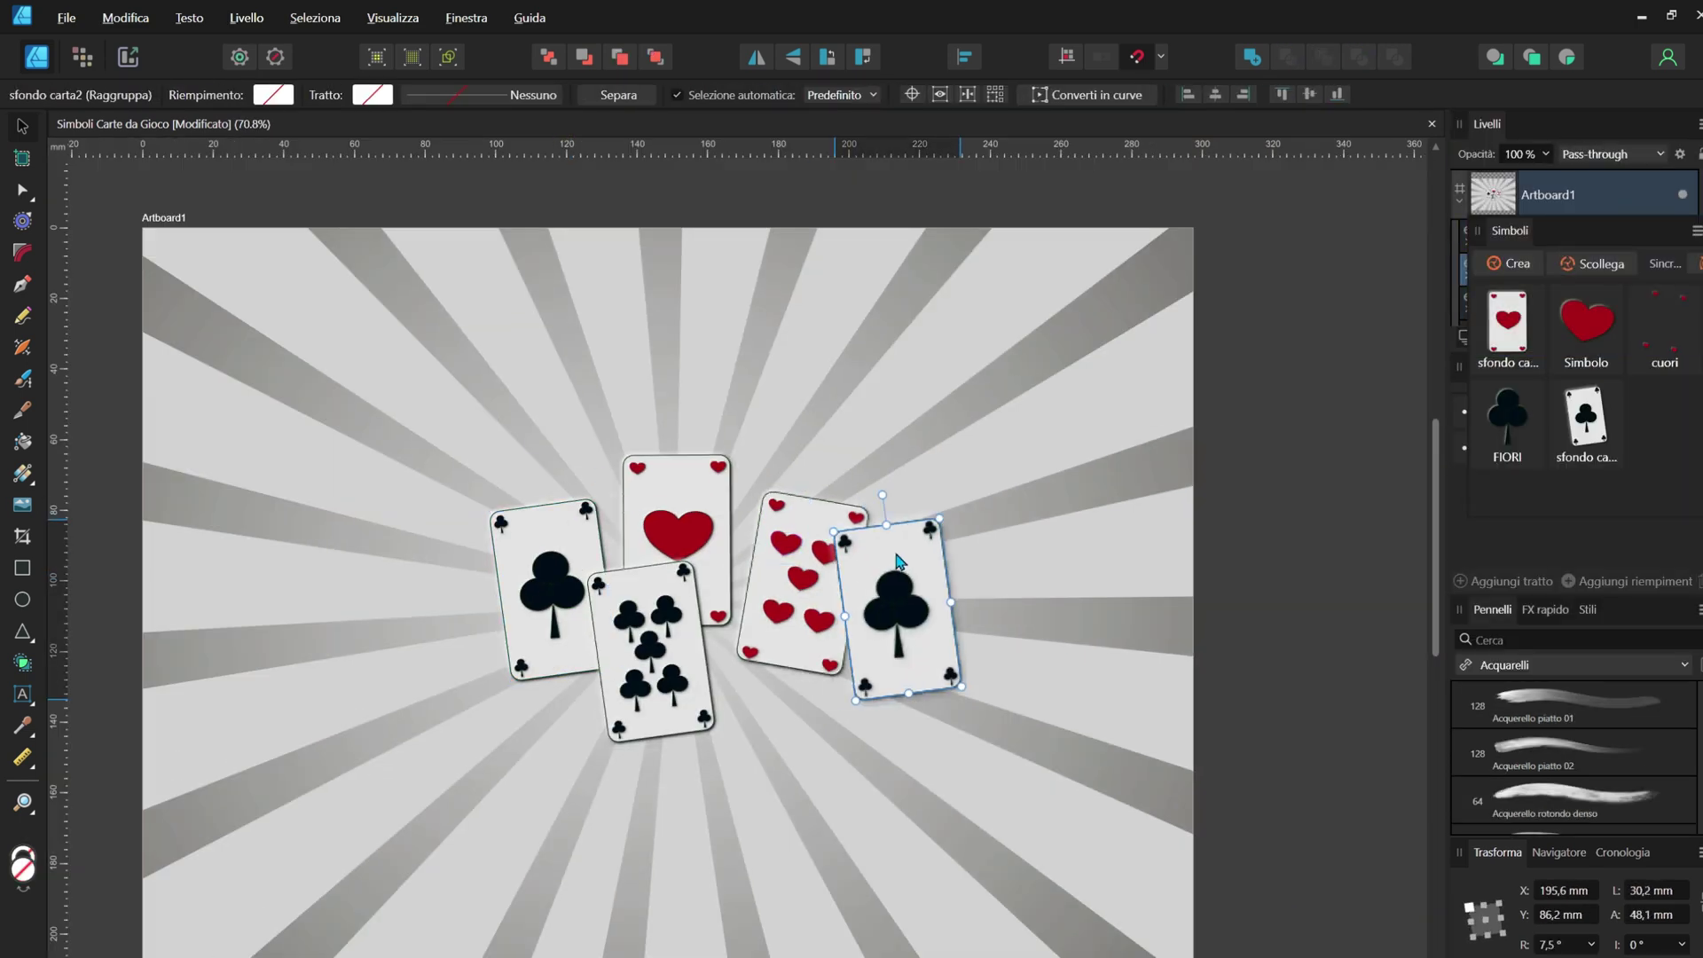
left_click_drag(896, 561, 883, 590)
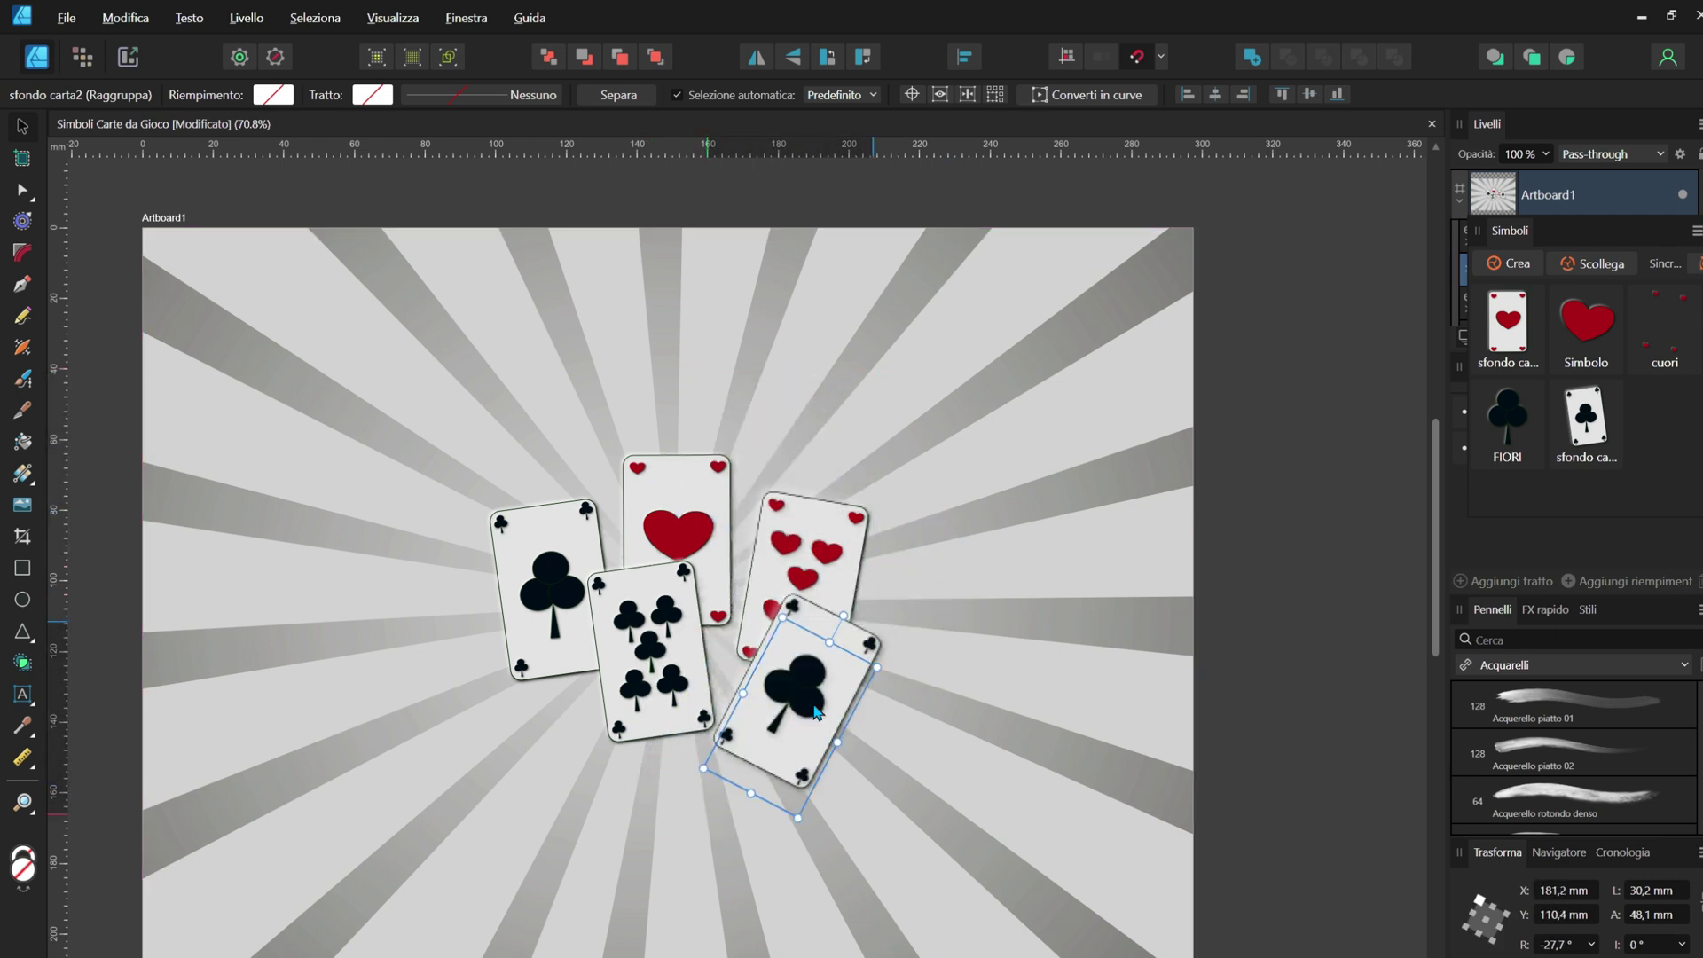
left_click_drag(1322, 282, 1322, 382)
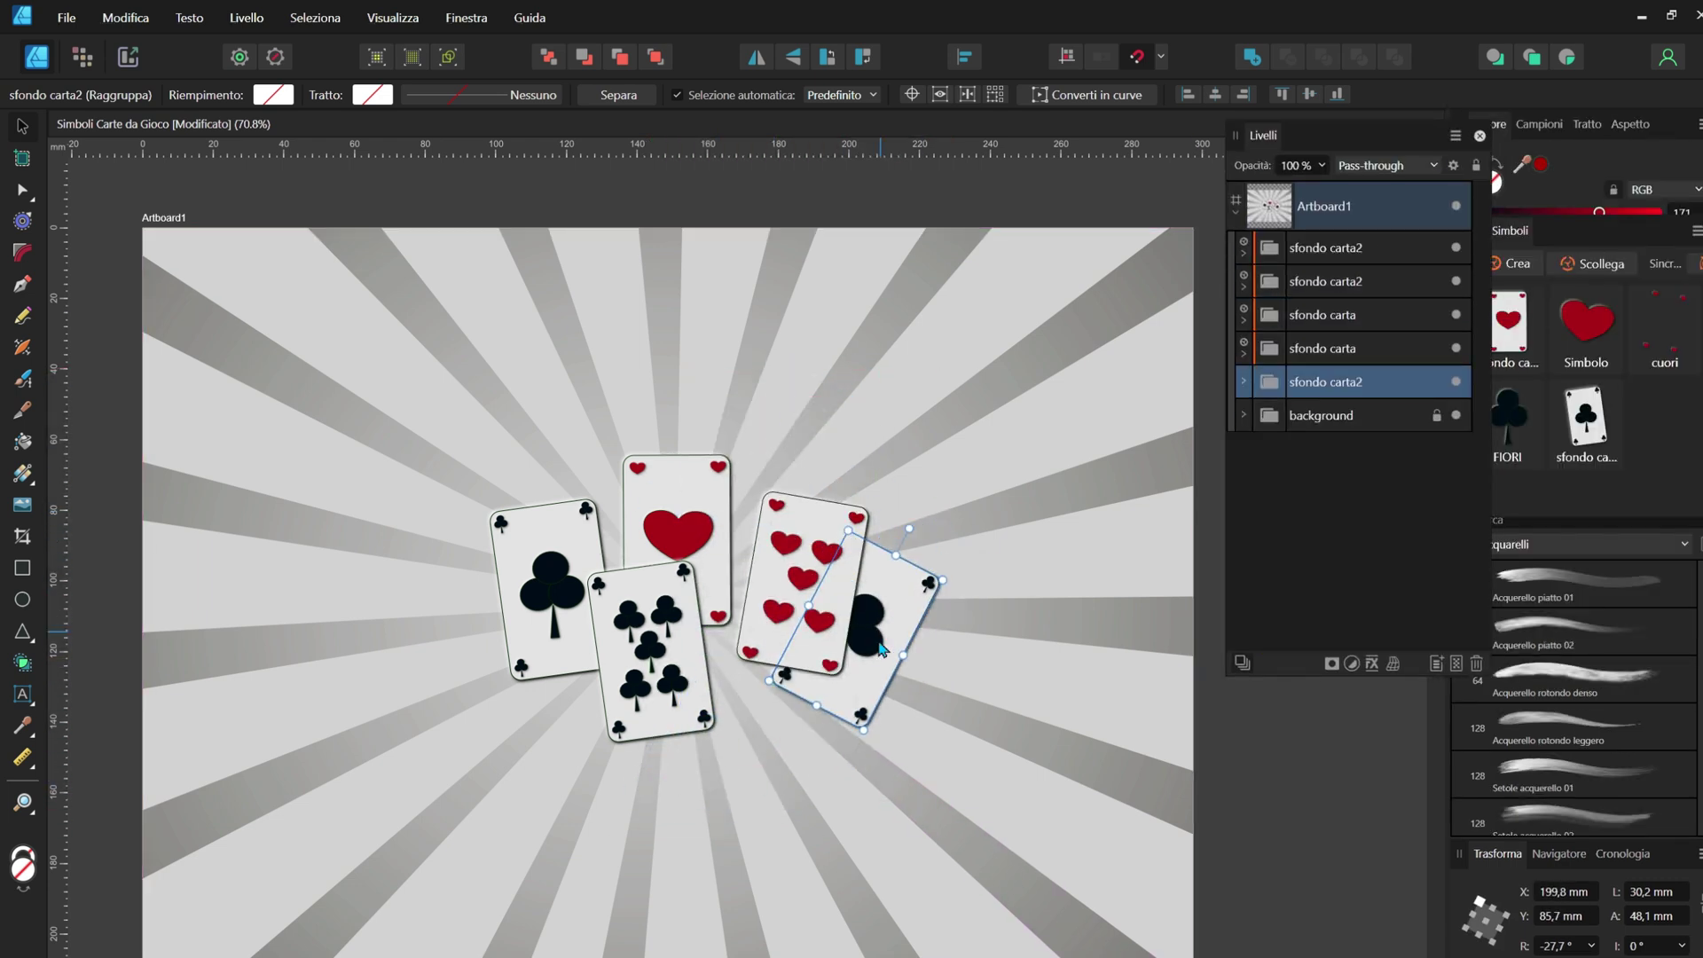
- Add copies of the ace of hearts and the five of hearts to the pile
mouse_move(1507, 328)
left_mouse_down()
mouse_move(759, 731)
mouse_move(611, 727)
left_mouse_up()
left_click(803, 577)
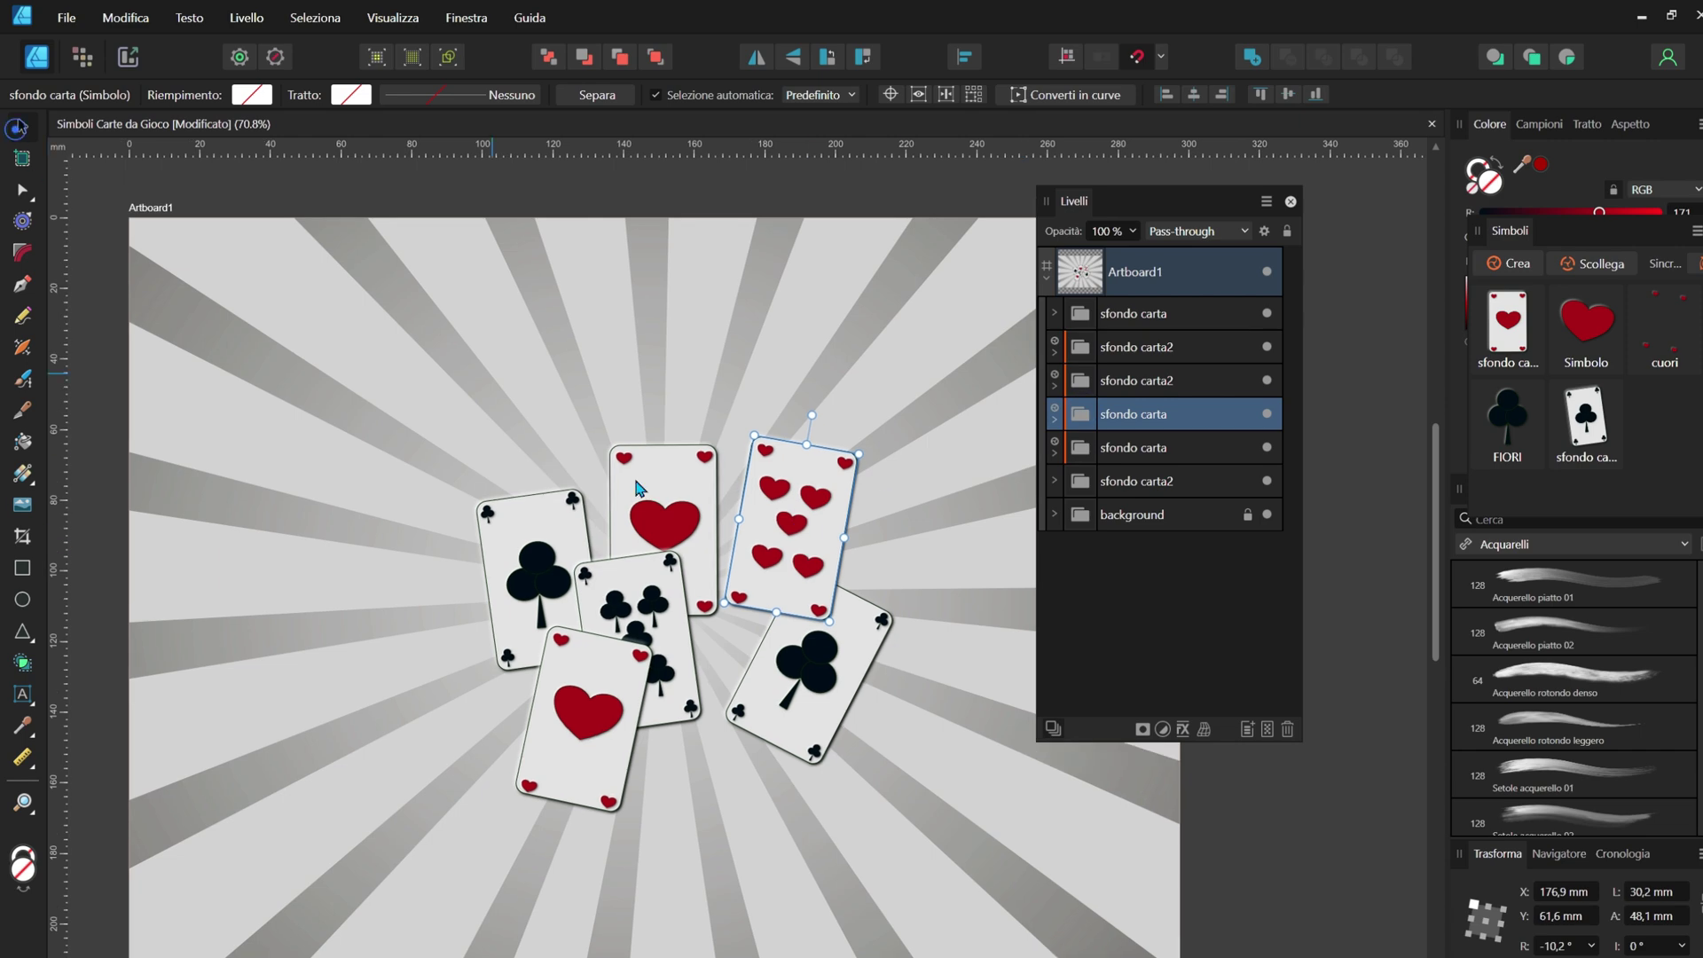
left_click_drag(743, 644, 676, 825)
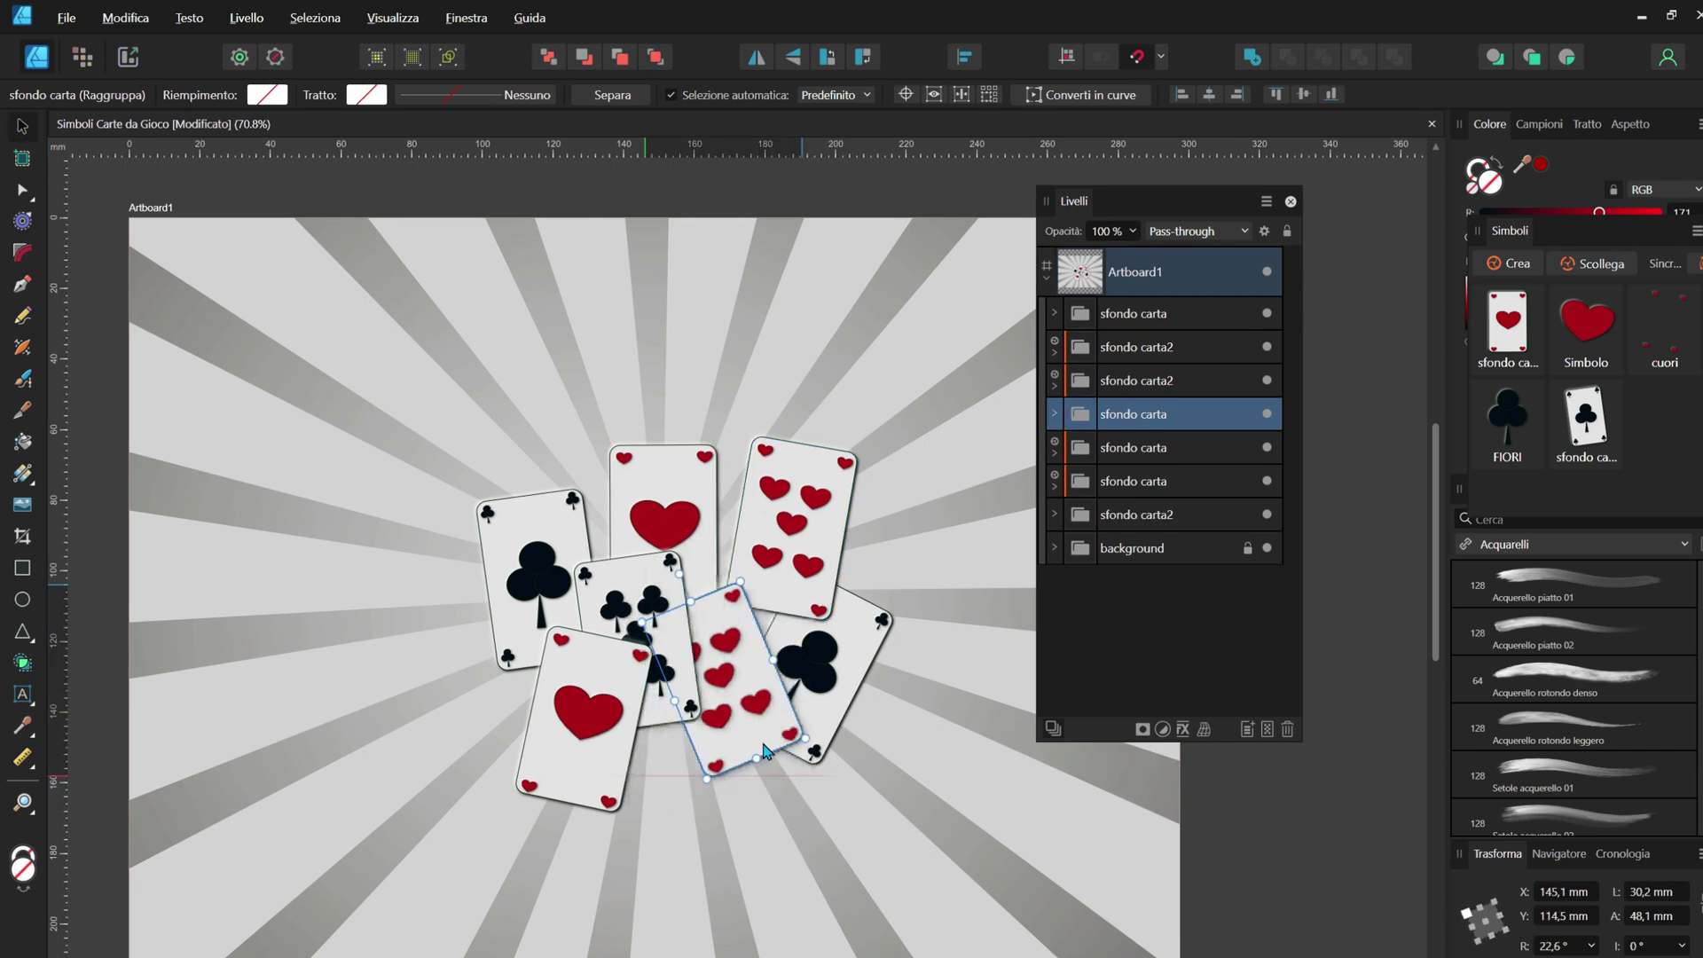
scroll(798, 621, "up", 2)
- Replace the new ace's club head with an inverted black heart to form a spade
left_click(901, 603)
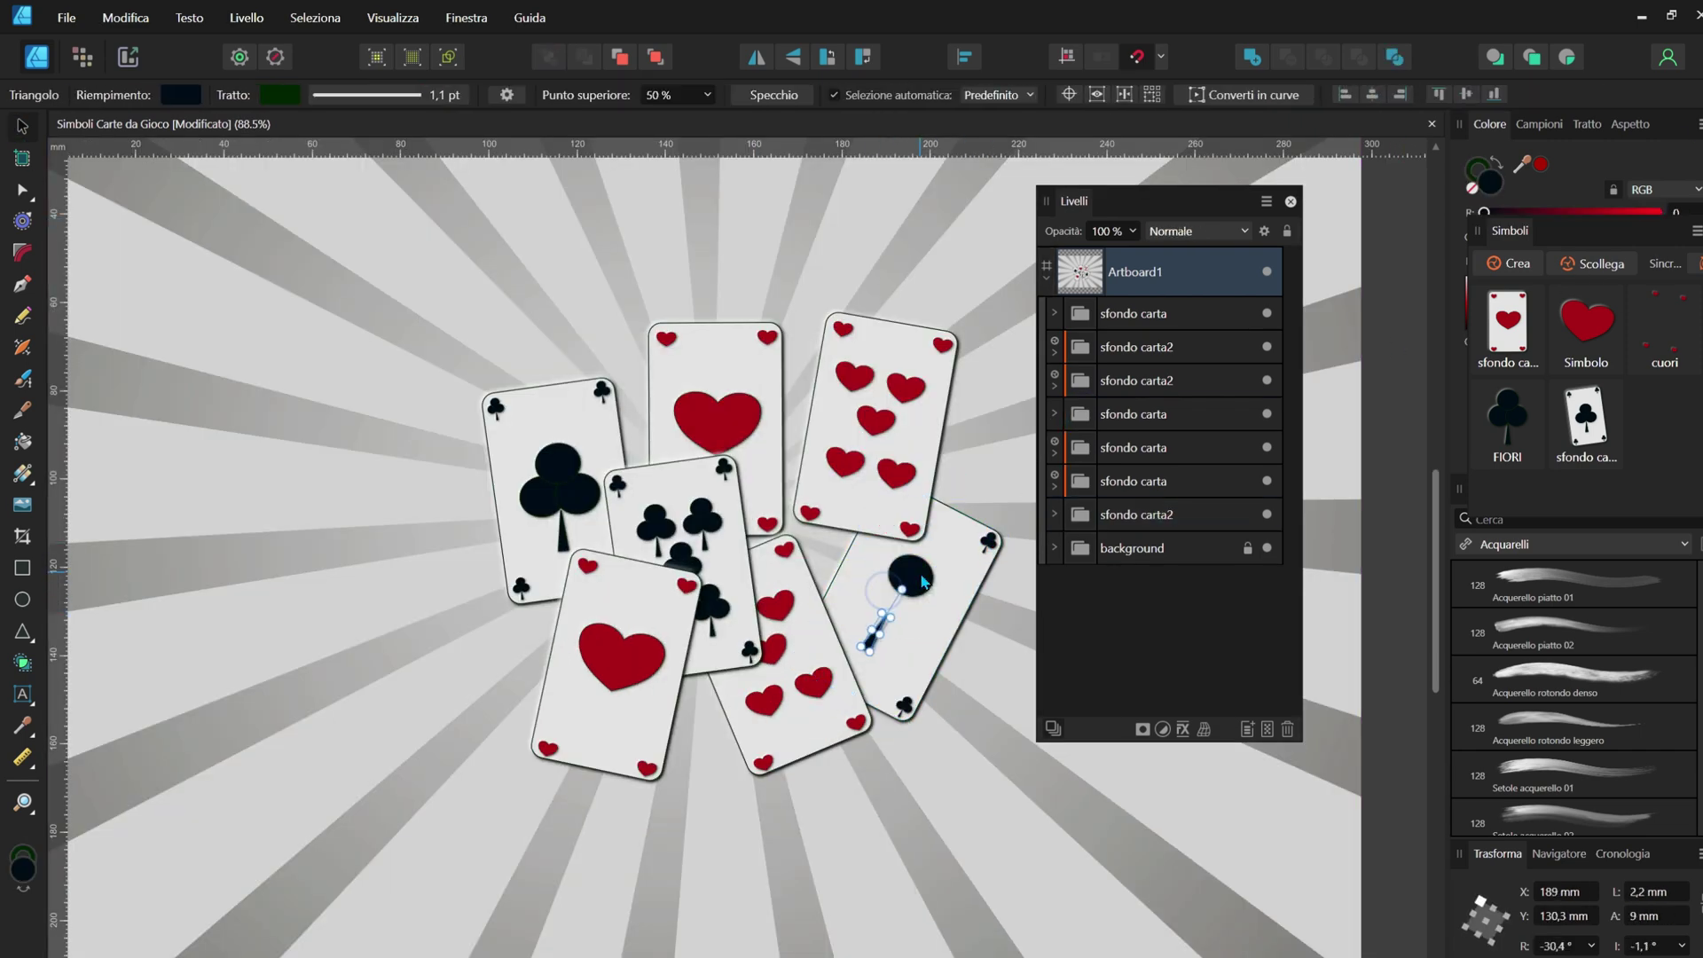
key("Delete")
left_click(22, 631)
left_click_drag(295, 585, 402, 679)
left_click_drag(931, 570, 901, 589)
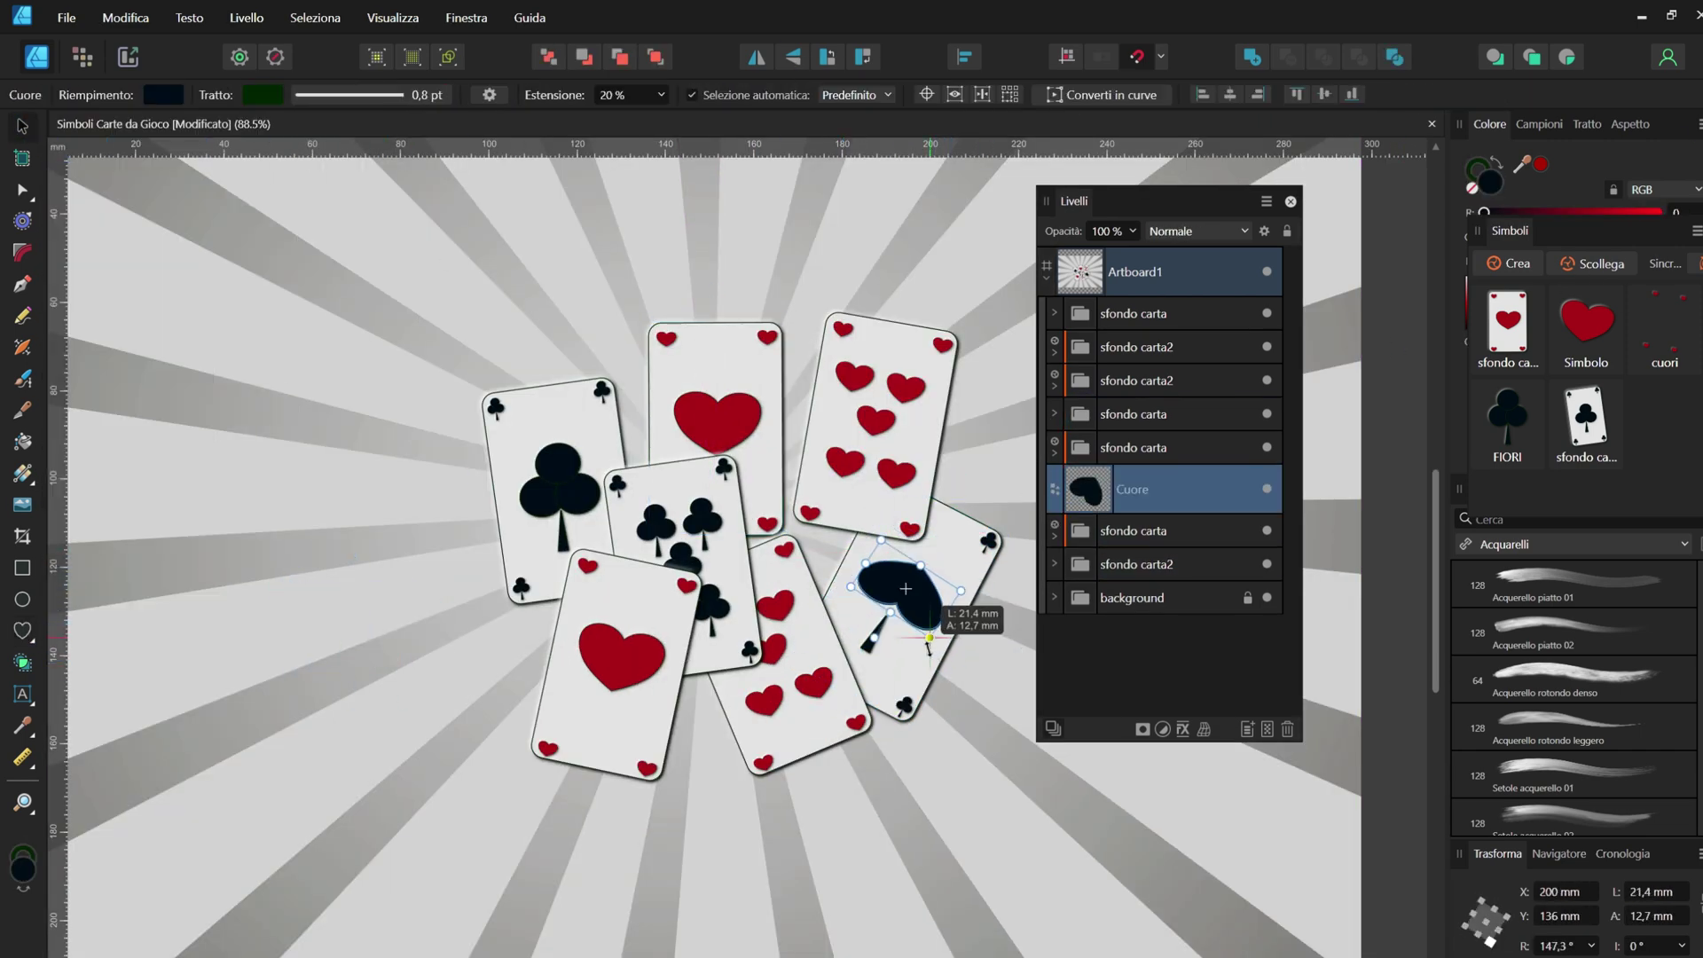
scroll(887, 576, "up", 3)
- Group the spade head and stem as a new symbol and use it for both corner pips
left_click(816, 603)
left_click(1132, 488, "shift")
key("ctrl+g")
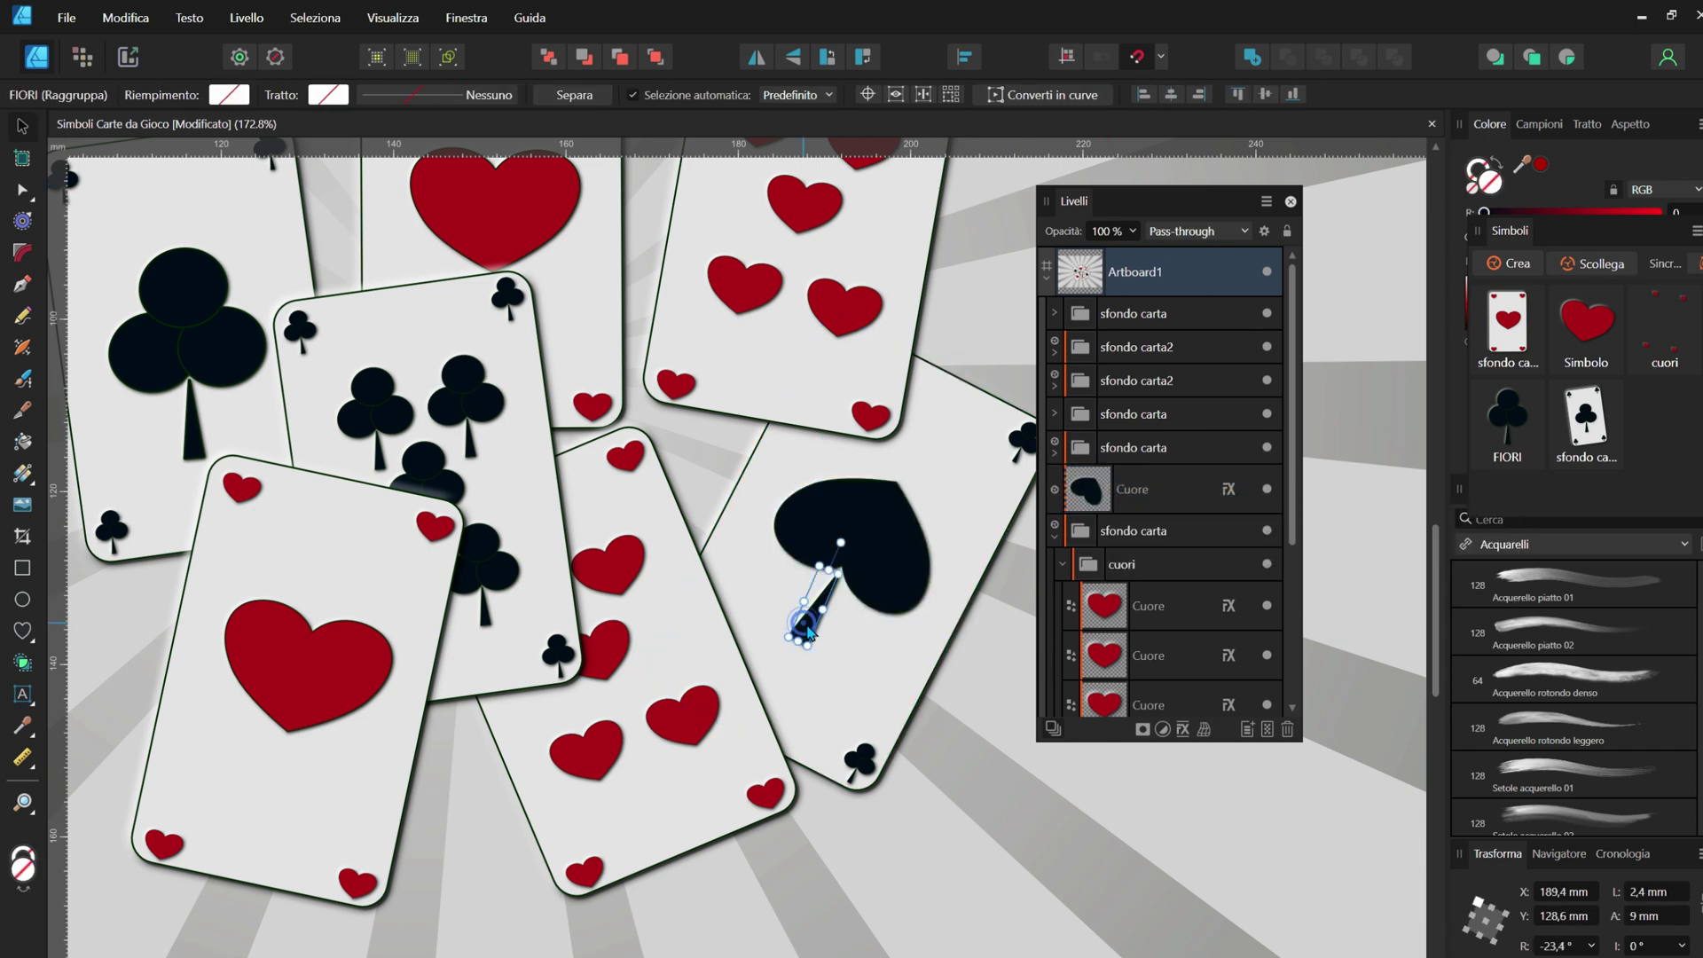
left_click(1508, 263)
left_click(861, 765)
left_click(852, 550)
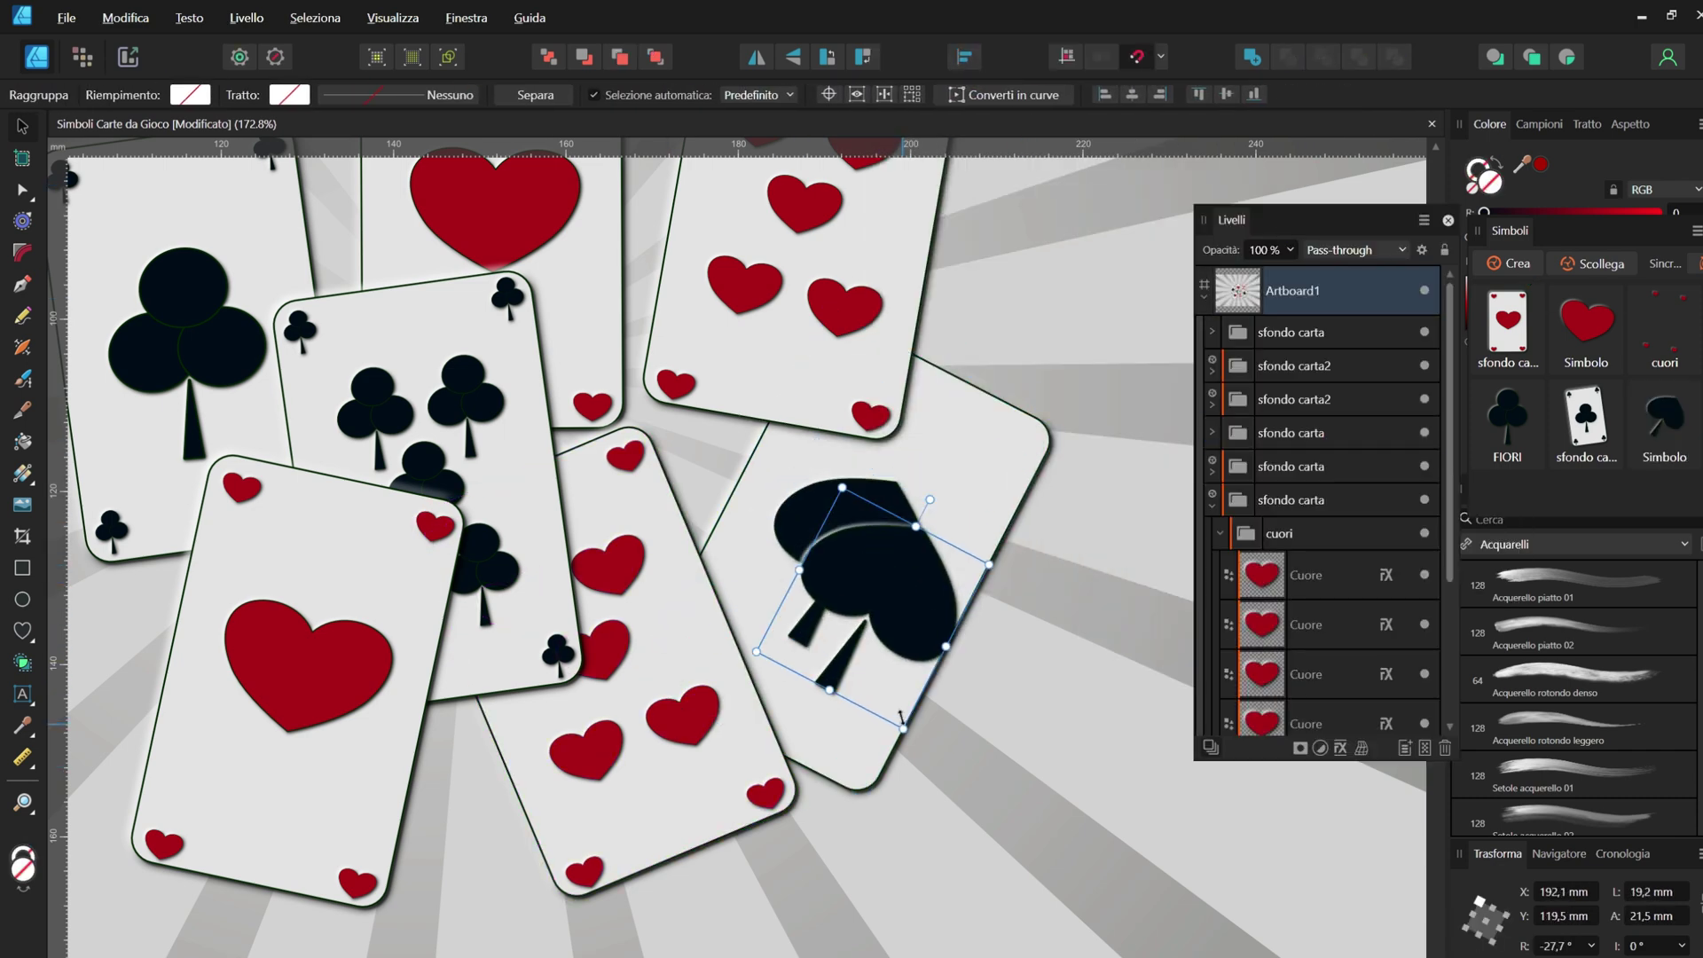
left_click(862, 758)
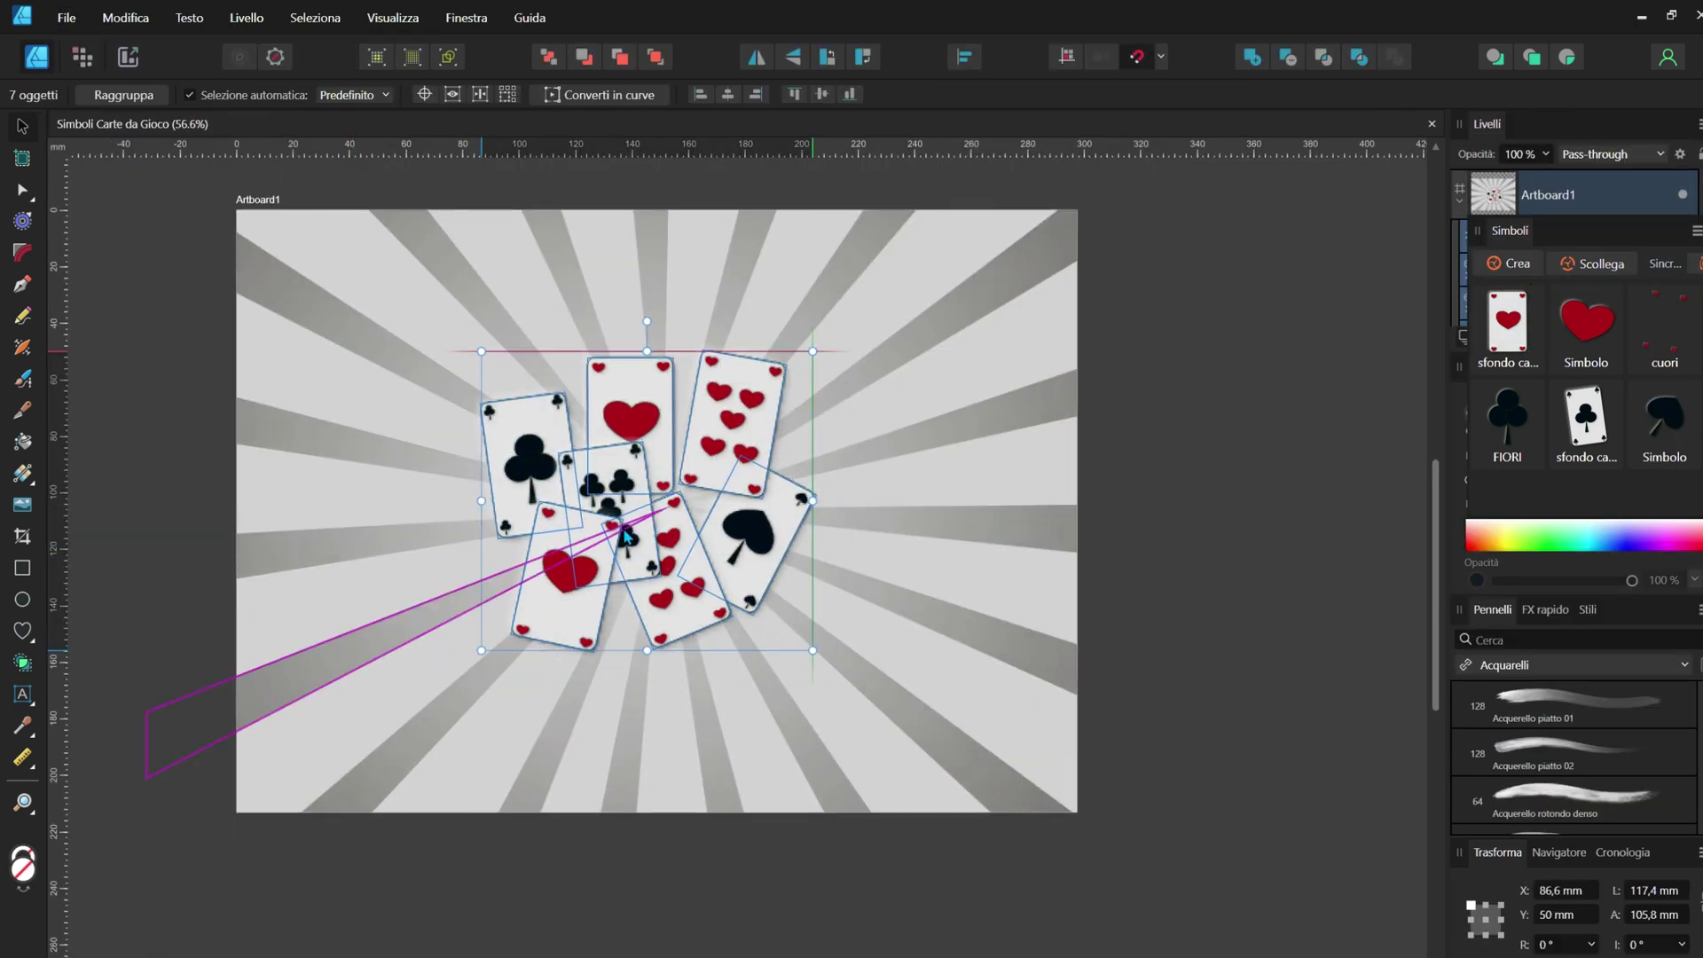
scroll(544, 582, "down", 3)
left_click(544, 582)
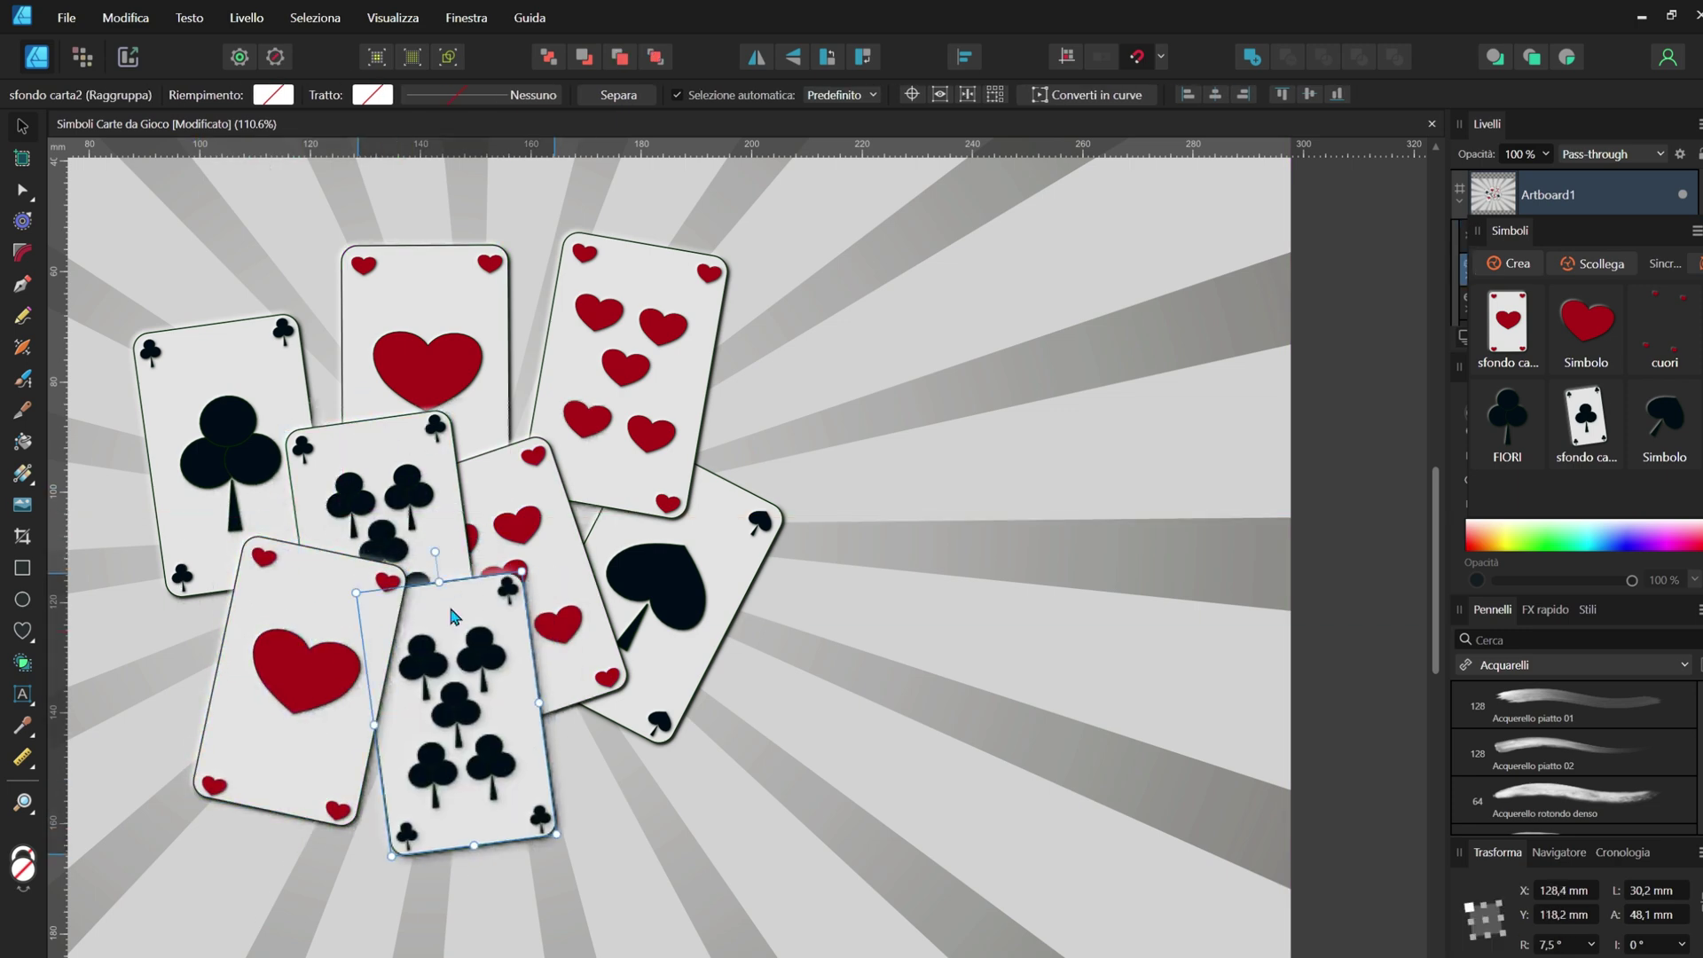
- Move the five of clubs behind the five of hearts in the pile
left_click_drag(448, 603, 776, 279)
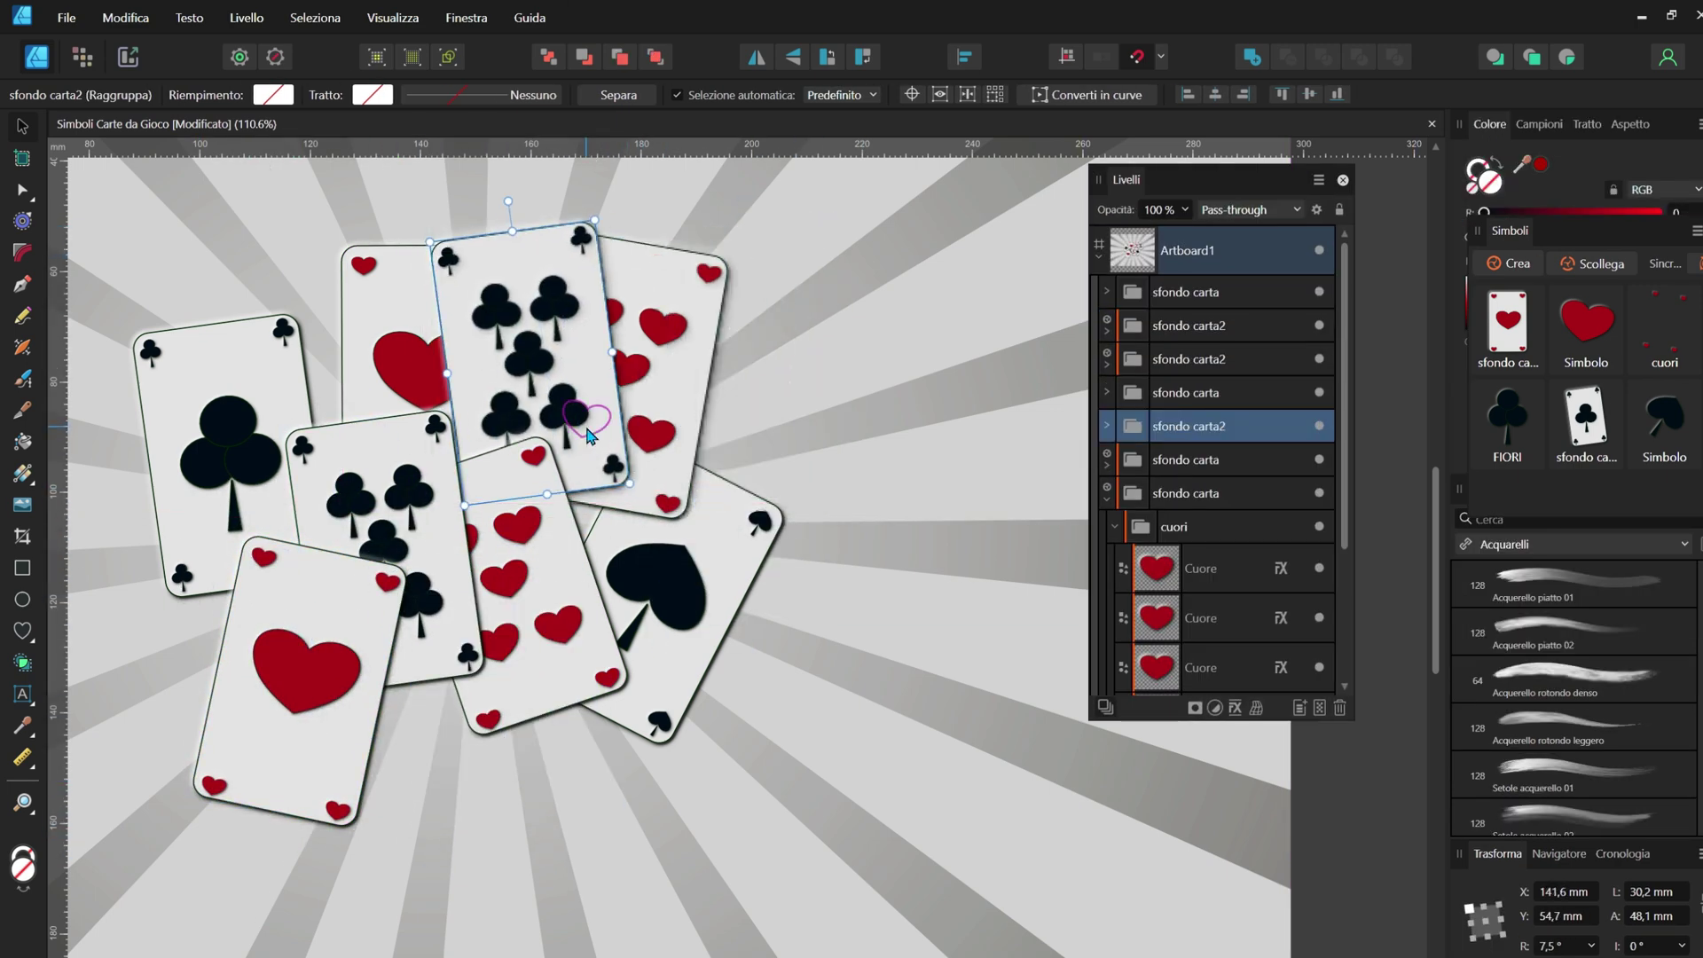
mouse_move(764, 370)
left_mouse_down()
mouse_move(717, 383)
mouse_move(524, 674)
left_mouse_up()
scroll(567, 415, "down", 3)
left_click(315, 350)
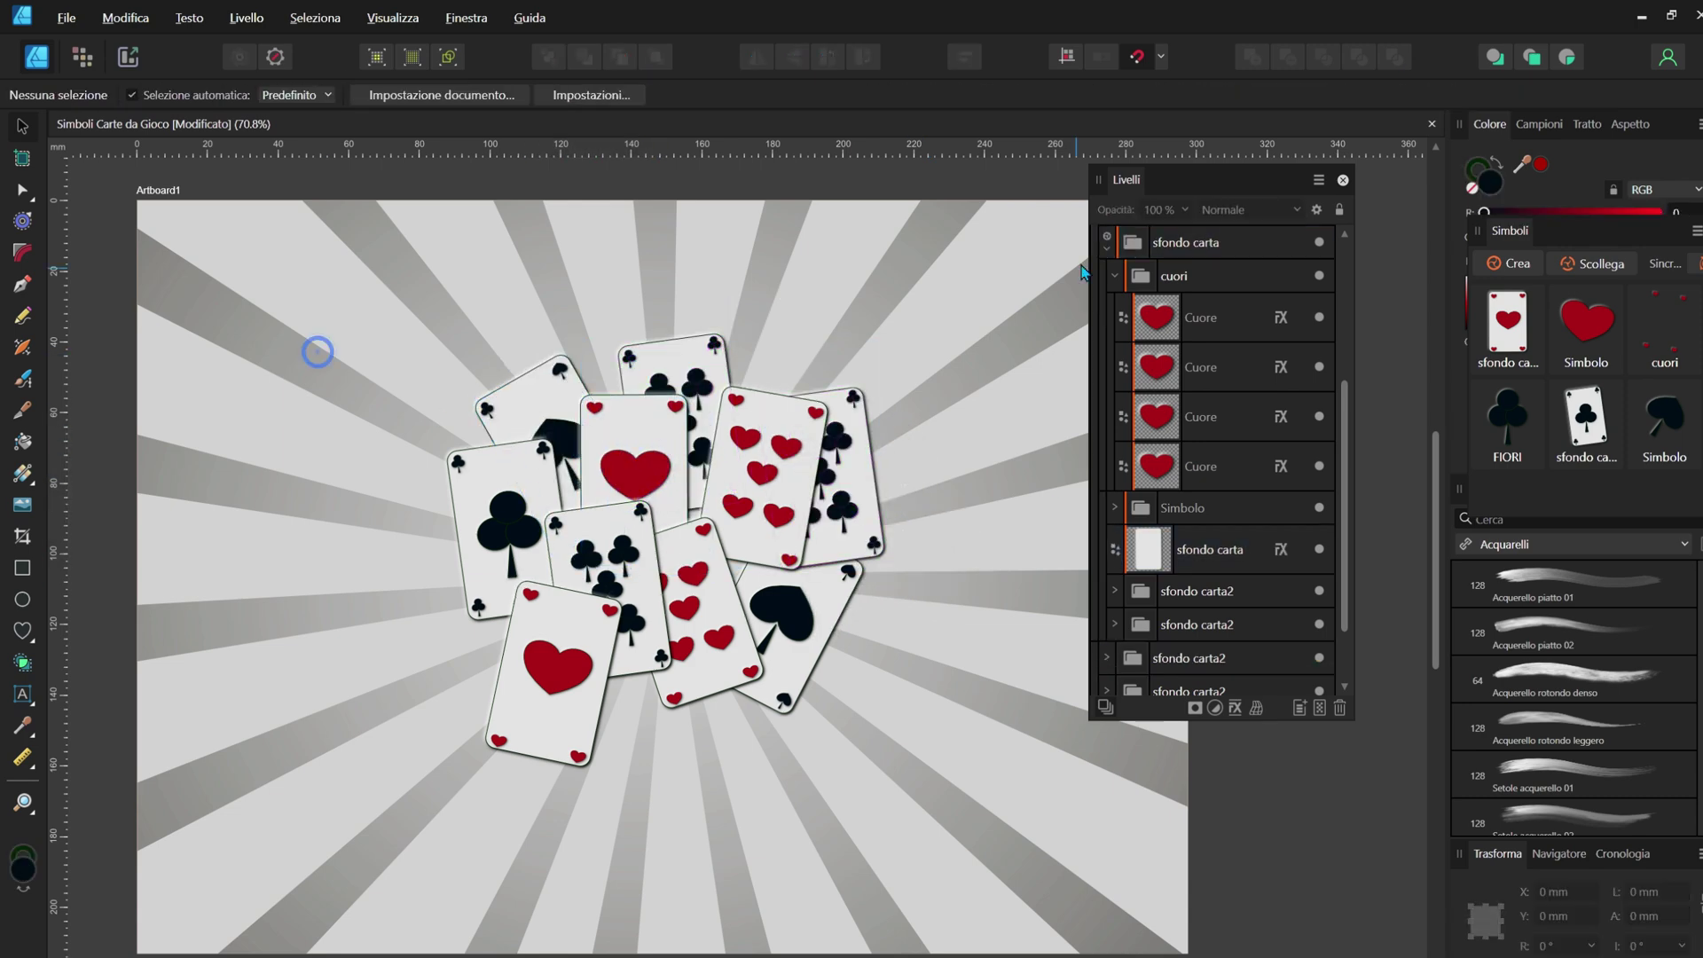
- Nudge the left clubs card and shift the five of hearts up onto the pile, then deselect
left_click(543, 552)
left_click_drag(543, 552, 532, 554)
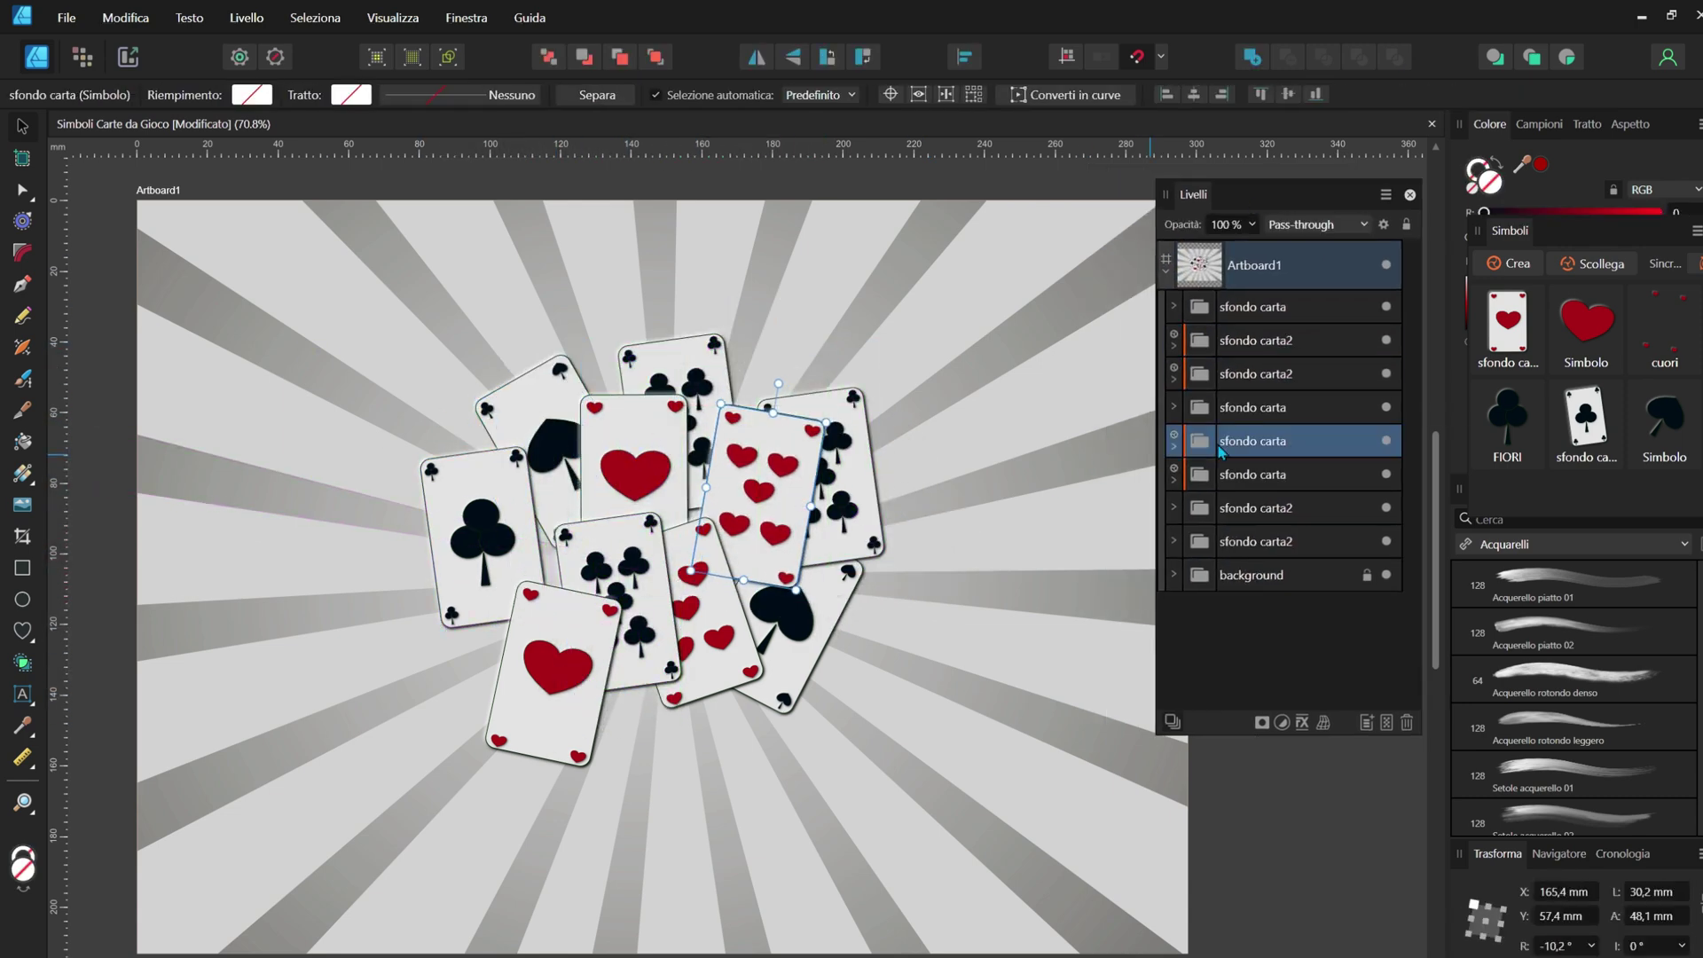
mouse_move(541, 674)
left_mouse_down()
mouse_move(531, 663)
mouse_move(621, 718)
left_mouse_up()
left_click(1062, 519)
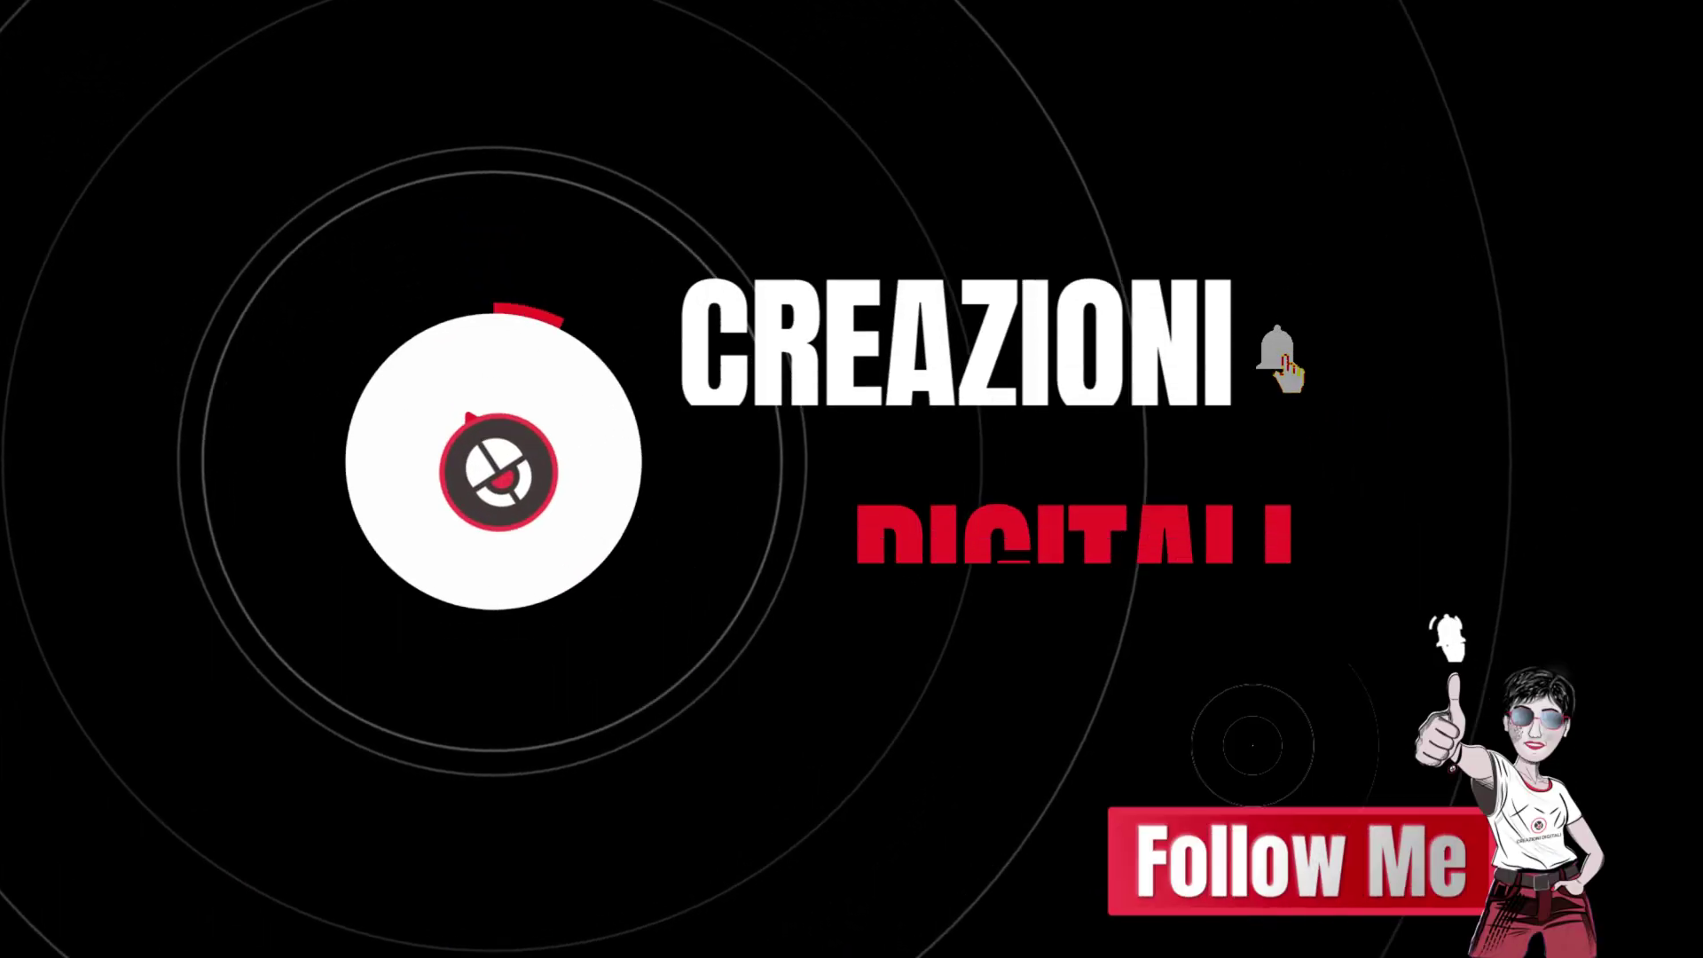